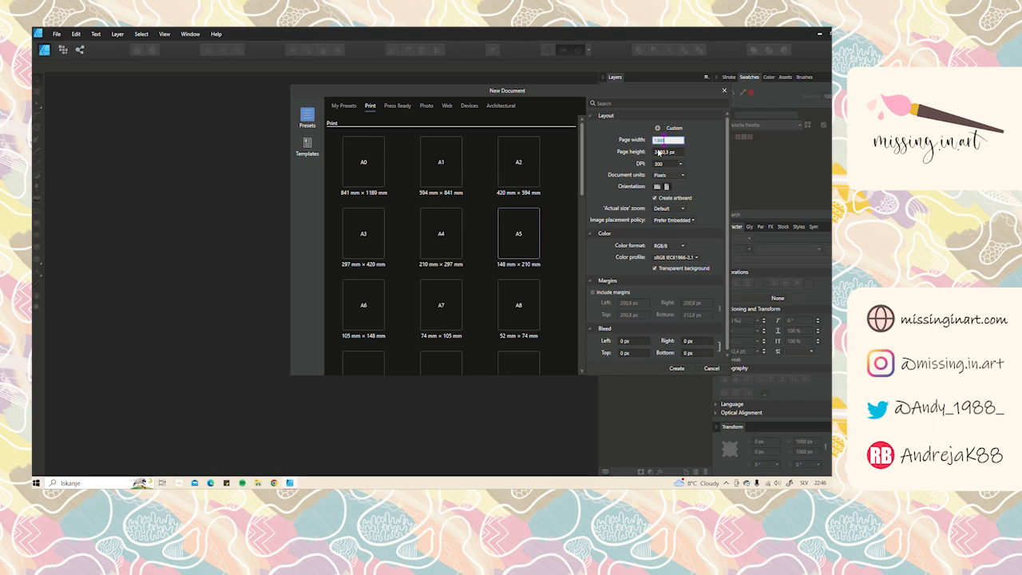
Create a new document 1000 px wide and 1000 px high with the CMYK/8 color format
text(1)
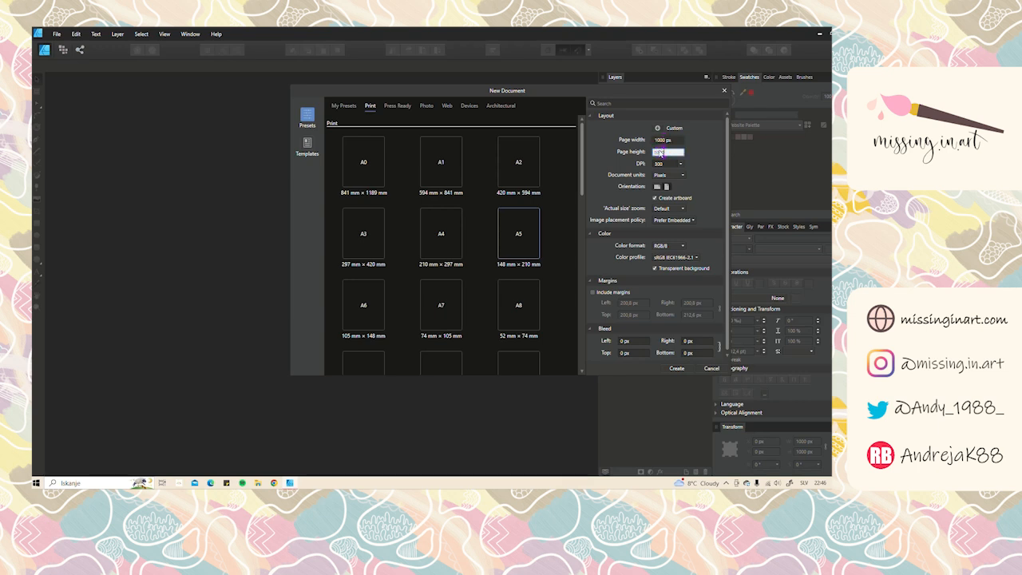
text(000)
click(695, 172)
click(666, 247)
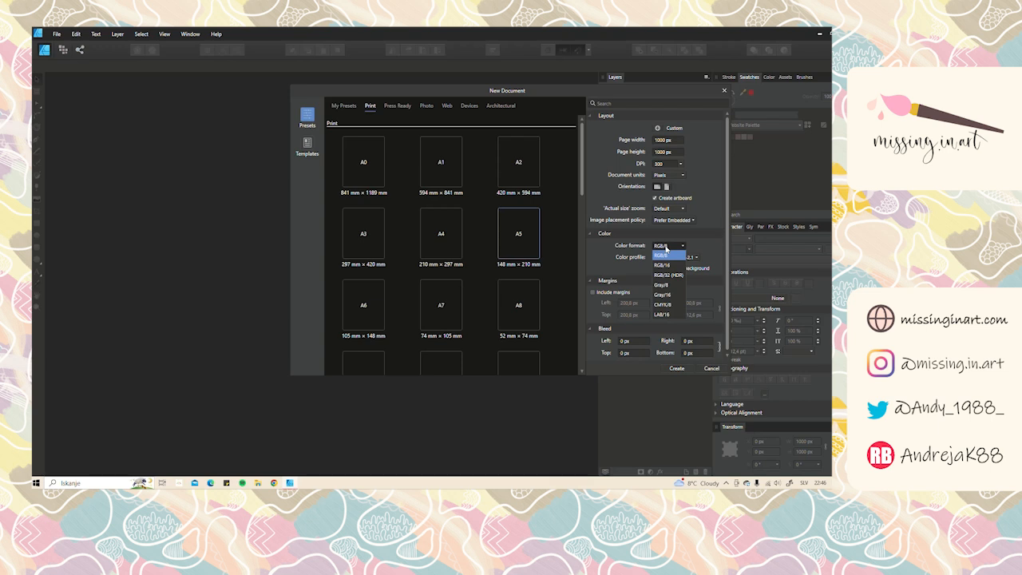
click(662, 305)
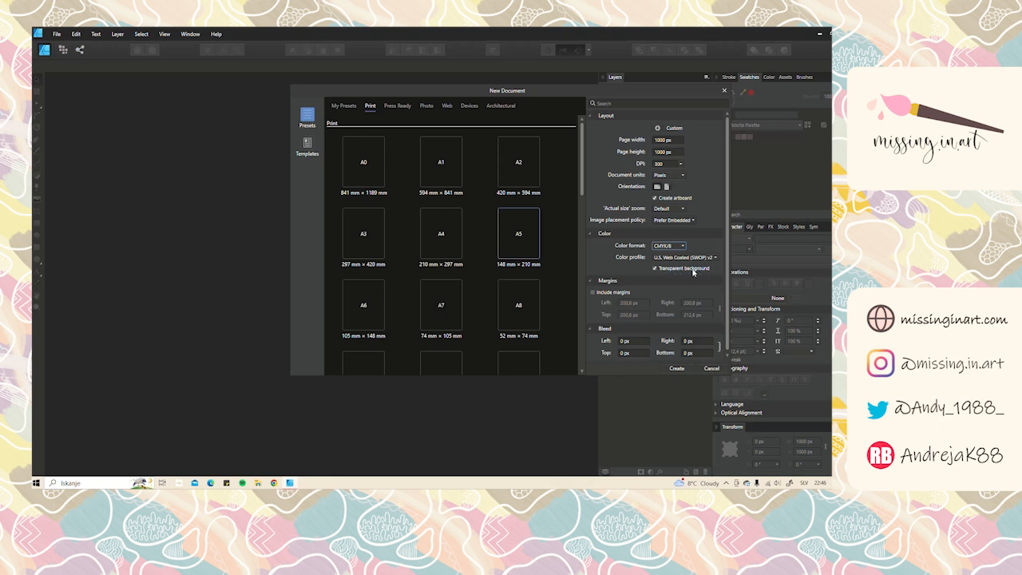
click(677, 368)
Undock the Transform panel and float it over the canvas beside the artboard
scroll(378, 271, down, 2)
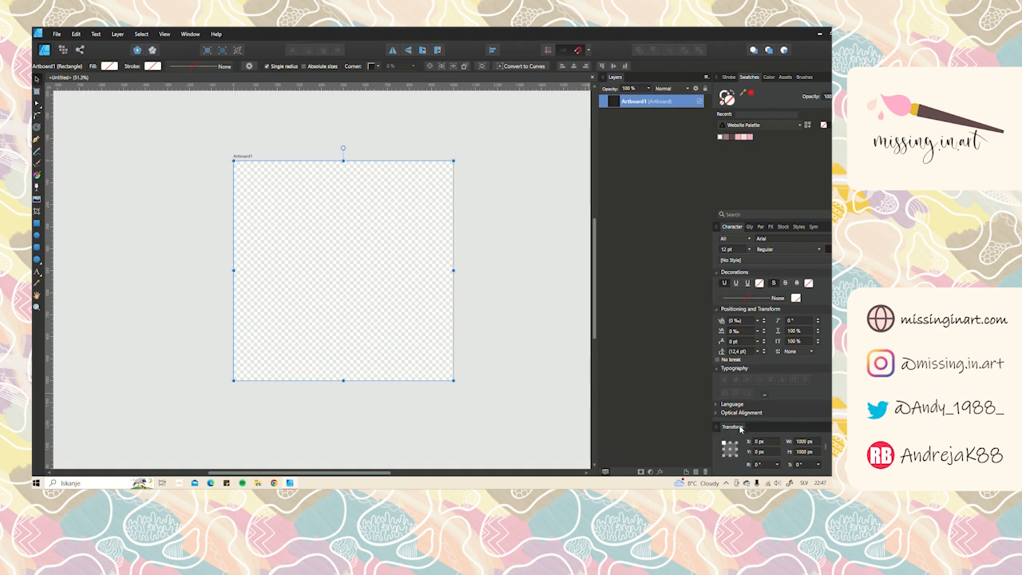
drag(732, 428, 488, 100)
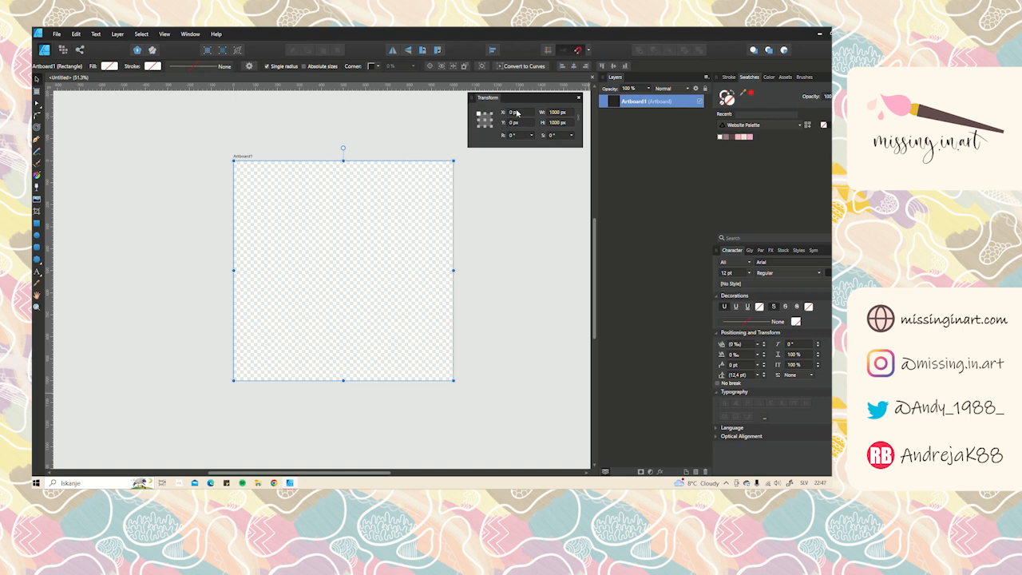
drag(493, 101, 495, 97)
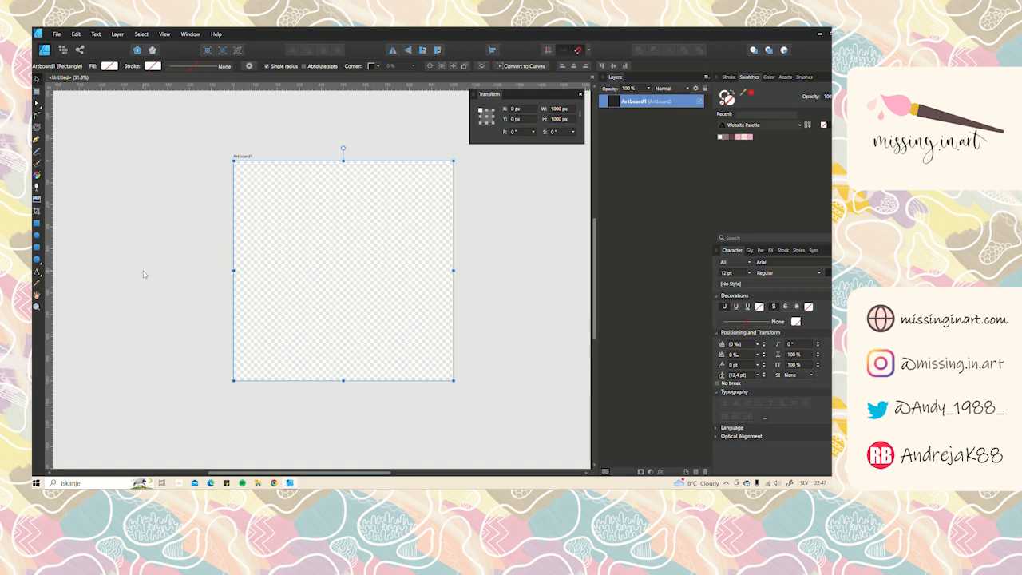
Draw a 1000 × 1000 px rectangle covering the whole artboard and fill it with the cream swatch
click(37, 225)
drag(234, 160, 453, 380)
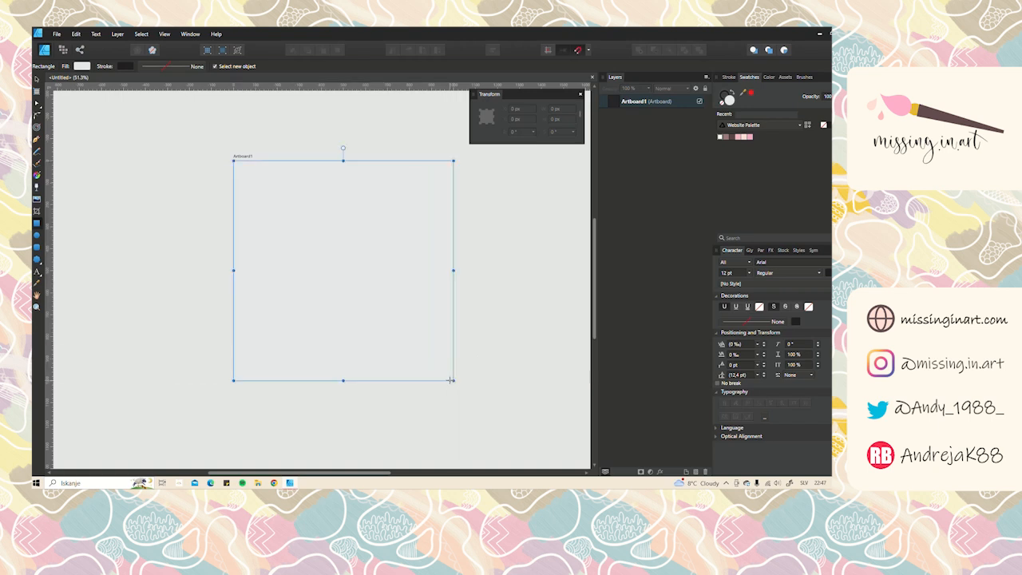
click(722, 106)
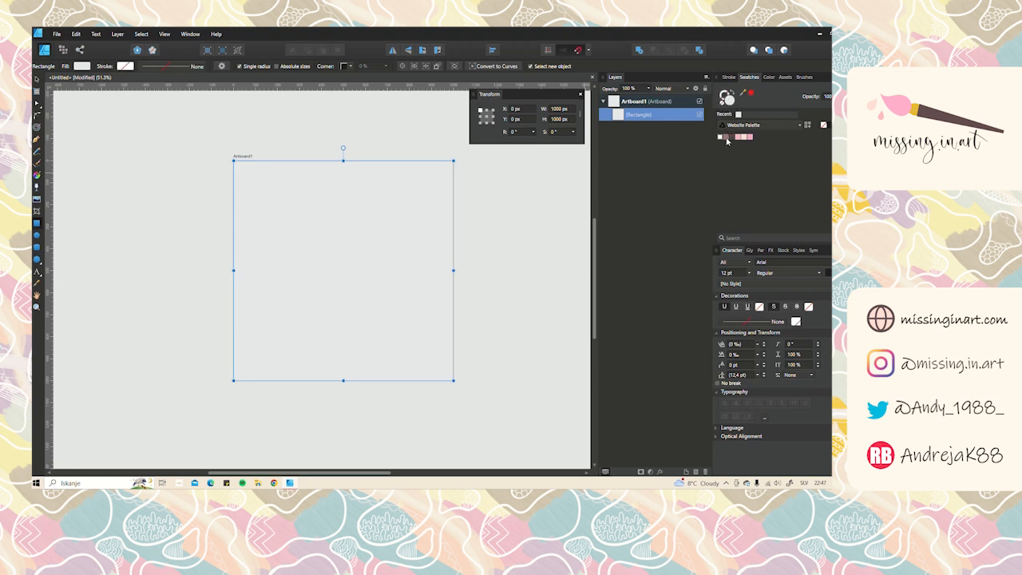
click(724, 138)
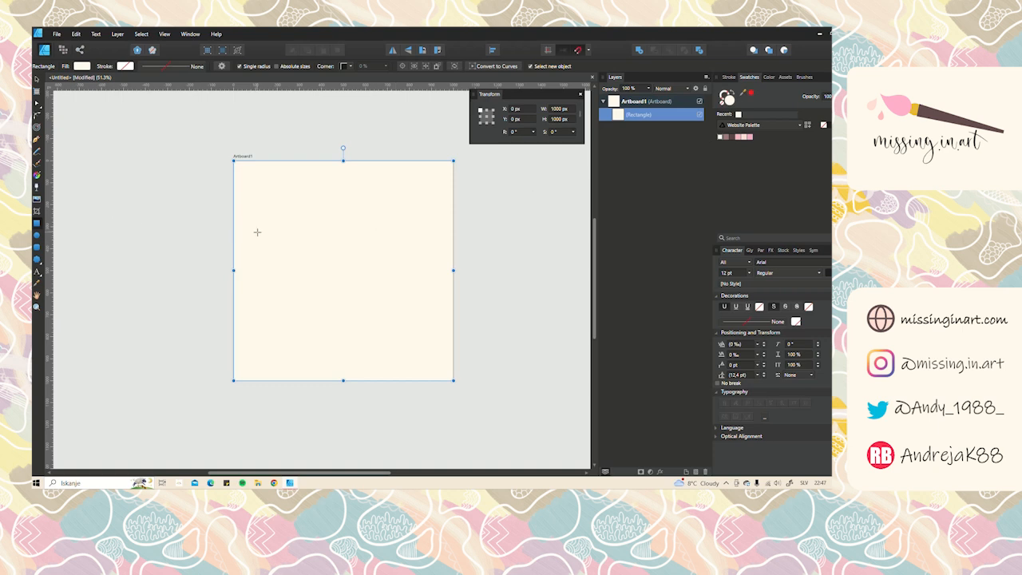
Place five different butterfly shapes from the butterflies asset category at scattered spots on the artboard
click(783, 78)
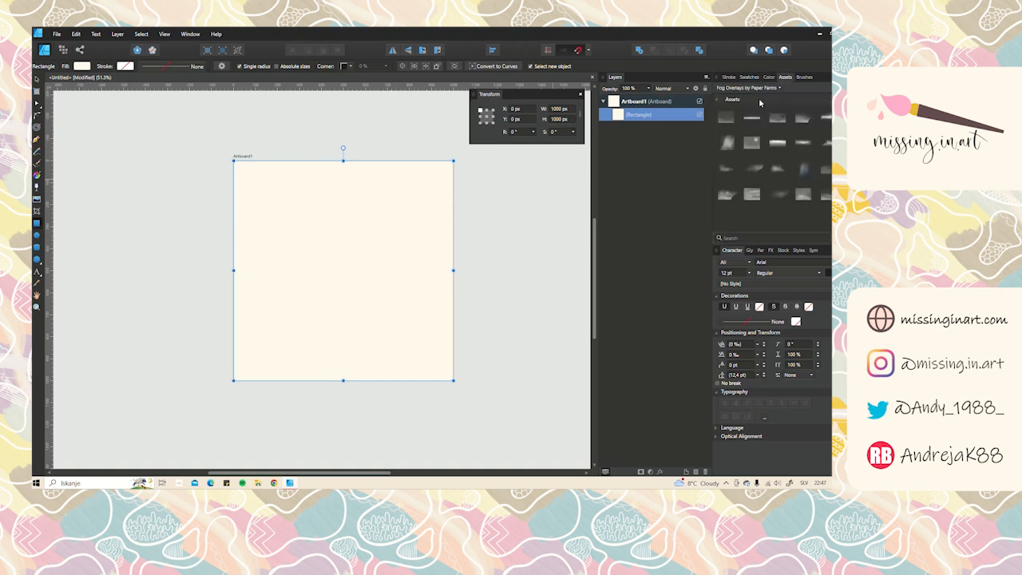
click(741, 89)
click(725, 138)
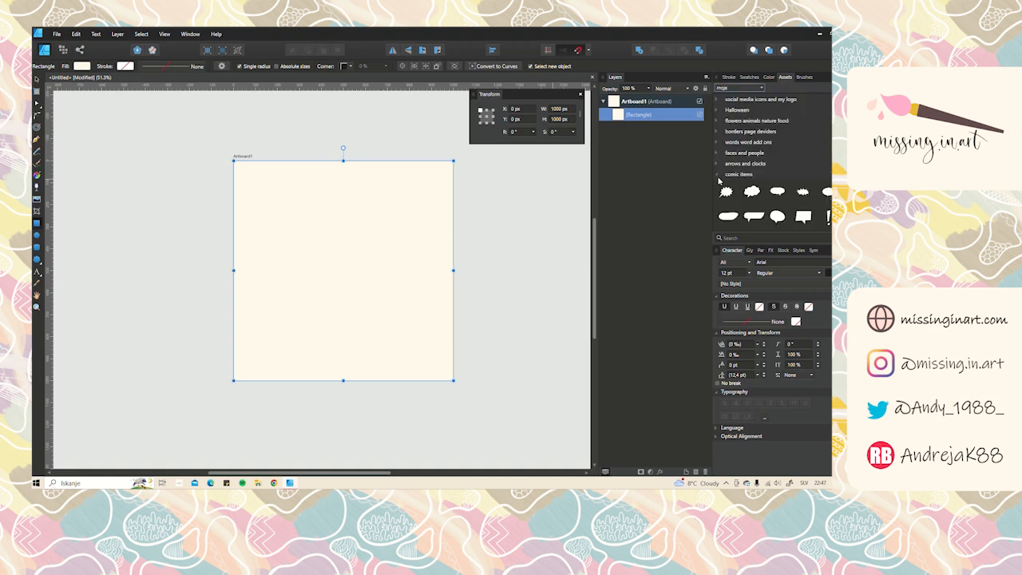
scroll(721, 198, down, 2)
scroll(742, 172, down, 5)
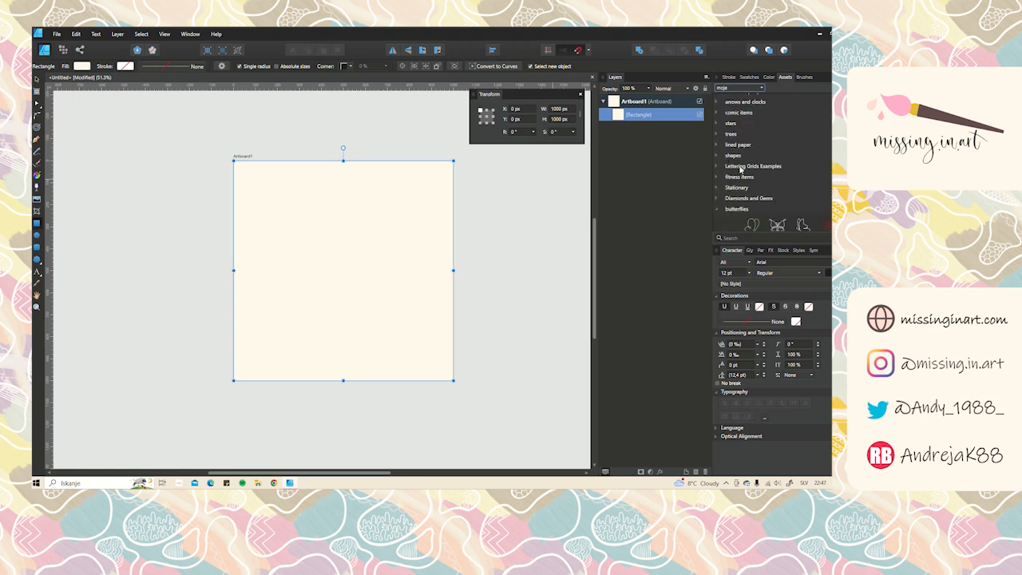
scroll(741, 172, down, 2)
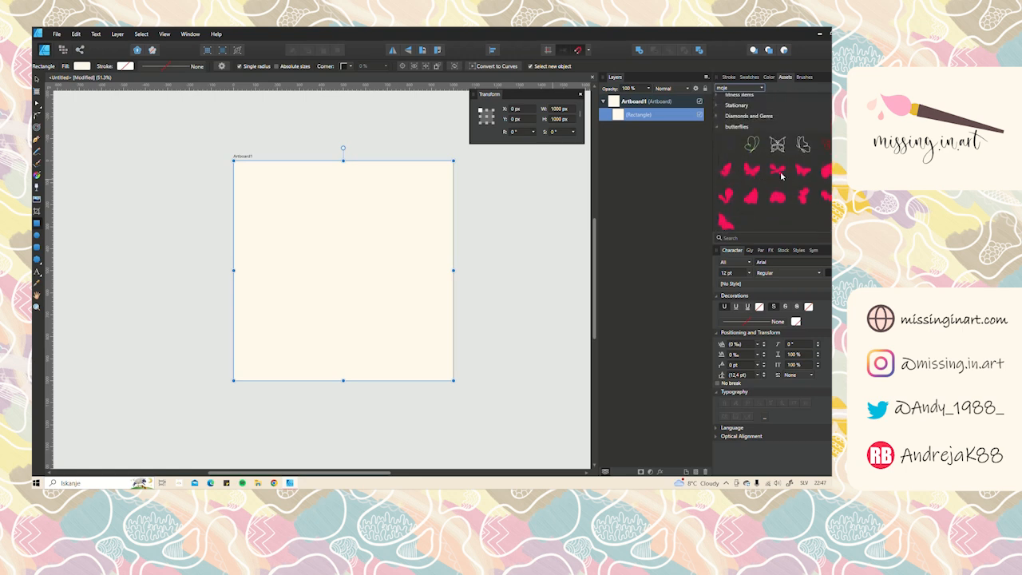
scroll(792, 158, up, 1)
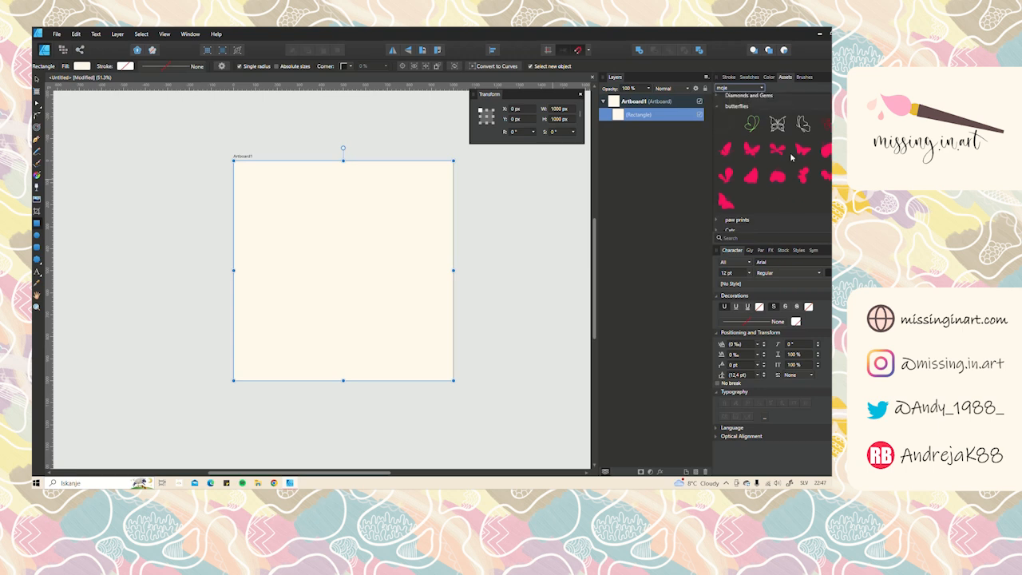
drag(803, 150, 351, 209)
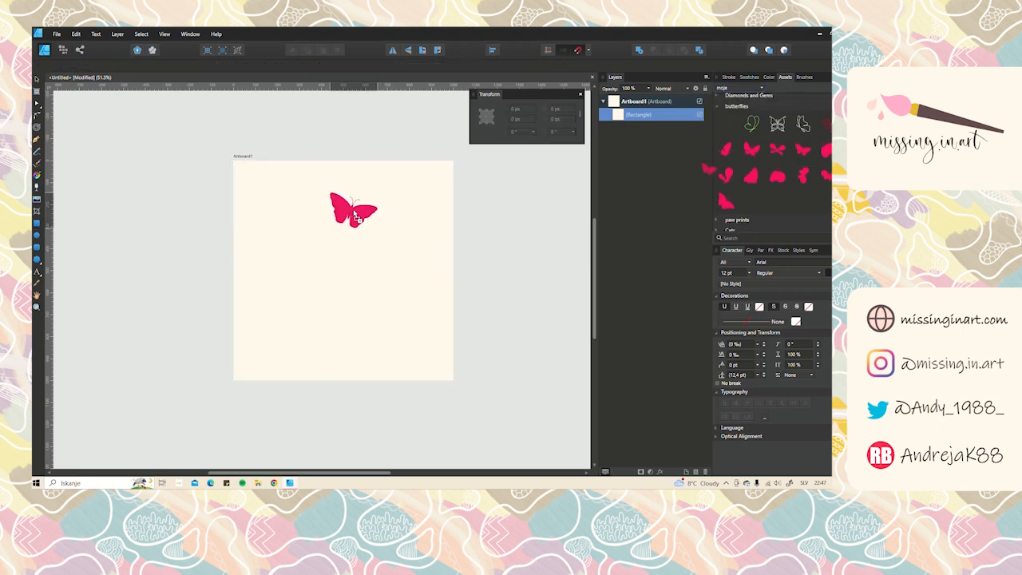
drag(824, 177, 375, 281)
drag(755, 179, 311, 281)
drag(725, 202, 279, 209)
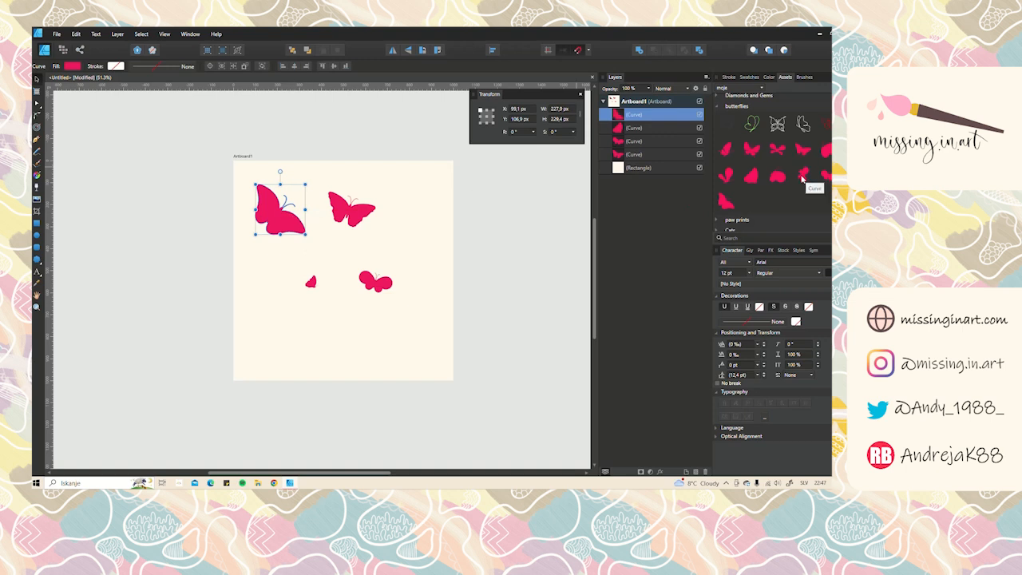
drag(727, 173, 270, 326)
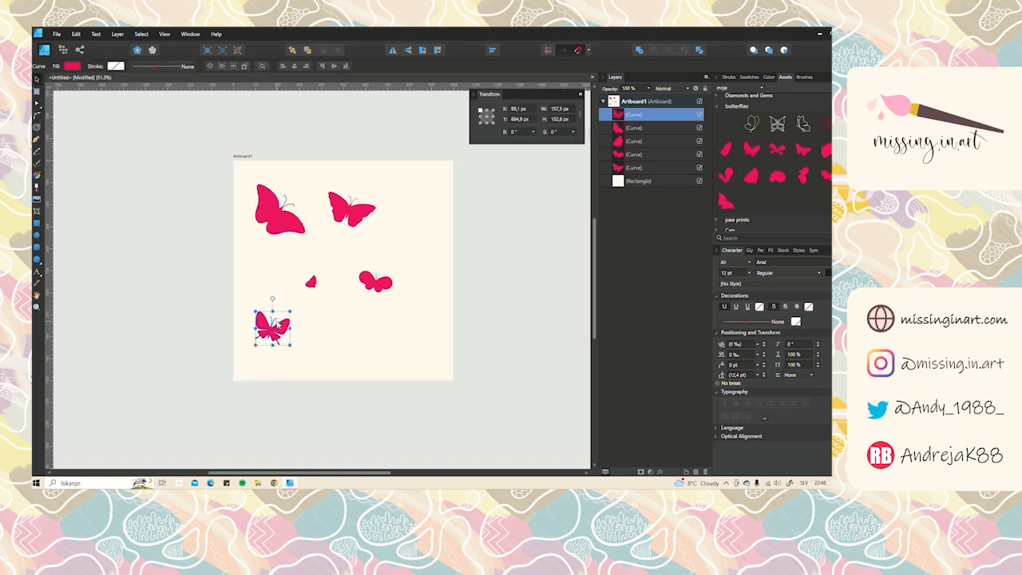
Select all five butterflies and fill them with the light pink swatch from the Website Palette
click(310, 283)
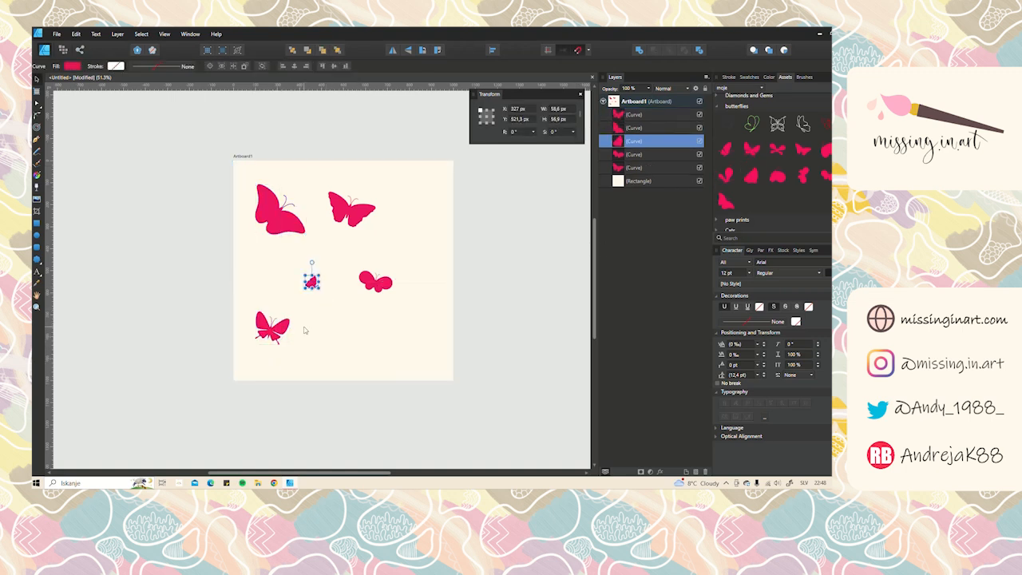
shift+click(277, 331)
shift+click(375, 280)
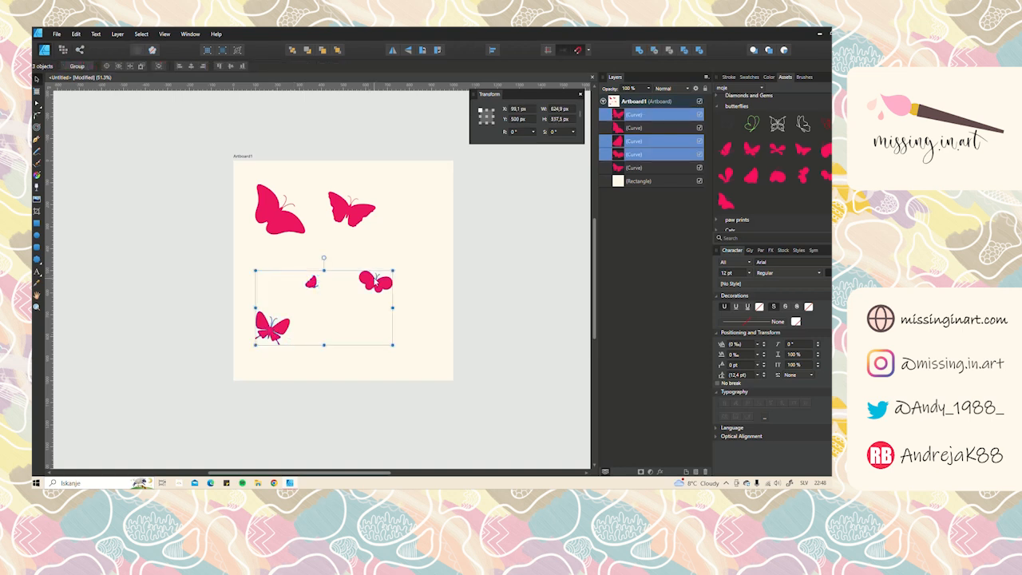
shift+click(356, 213)
shift+click(266, 222)
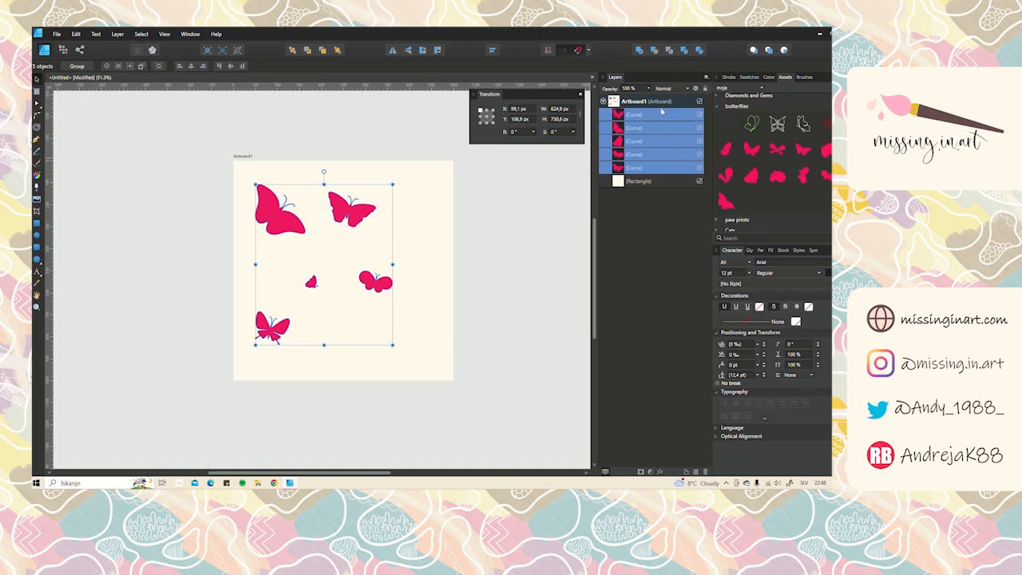
click(750, 78)
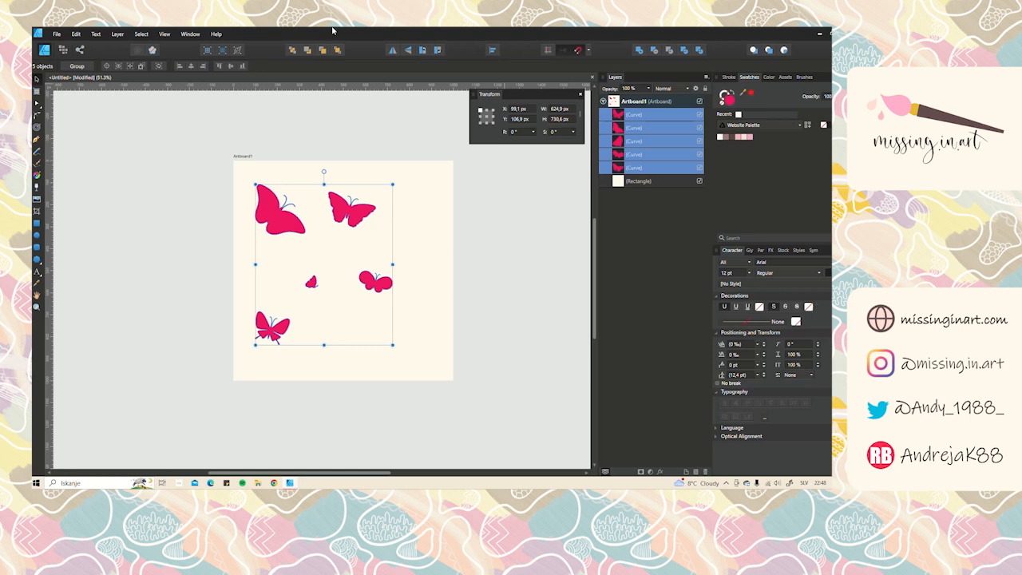
click(183, 35)
mouse_move(164, 37)
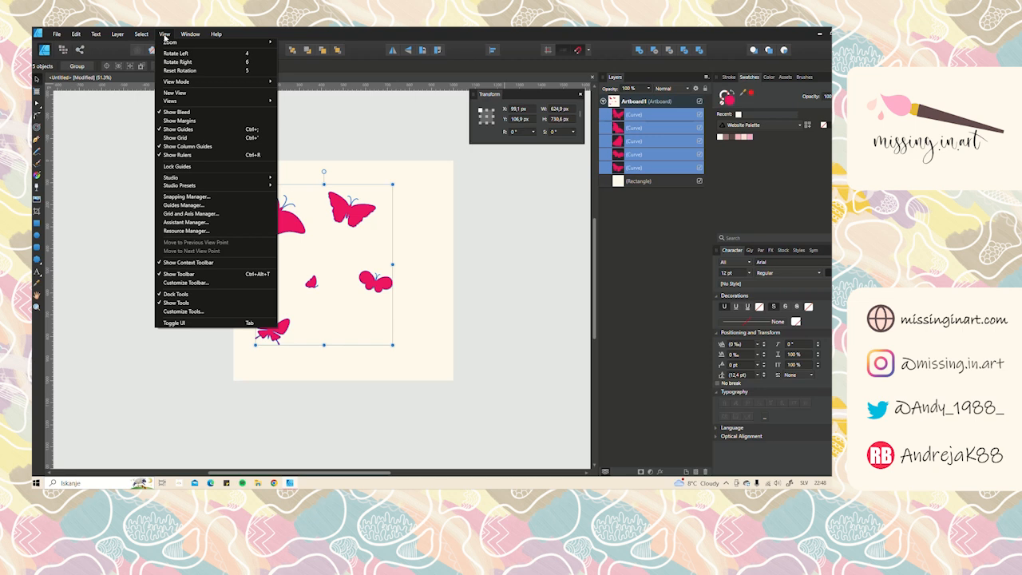
mouse_move(169, 178)
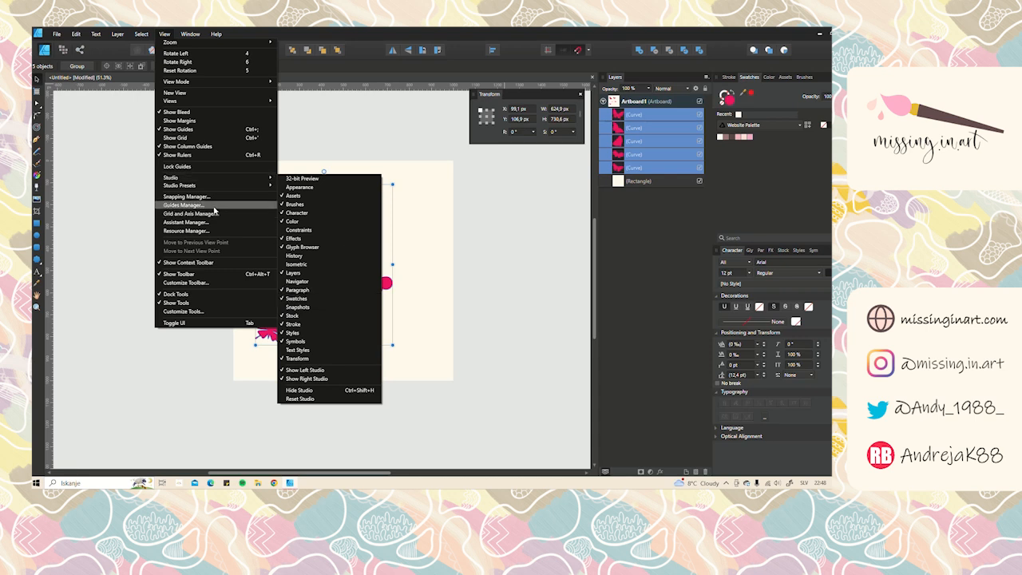
click(167, 32)
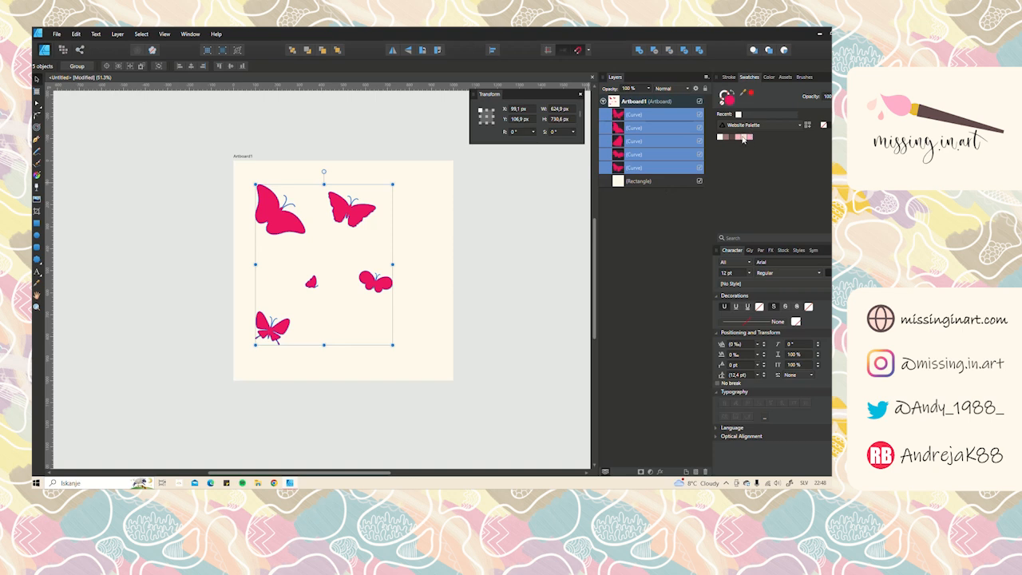
click(740, 140)
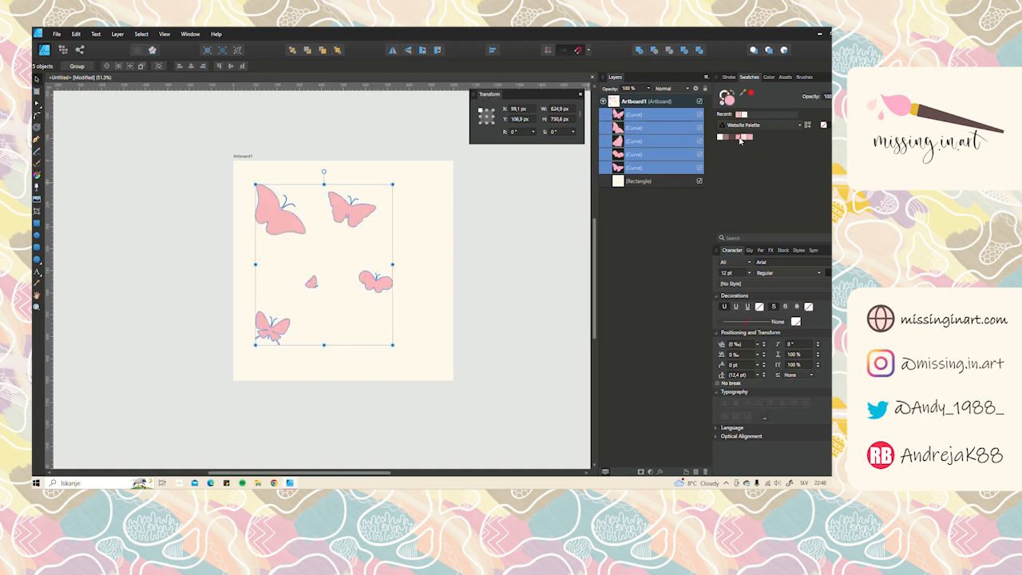
Recolor the large upper-left butterfly and the small rounded butterfly with the muted brown swatch, then deselect them
click(278, 218)
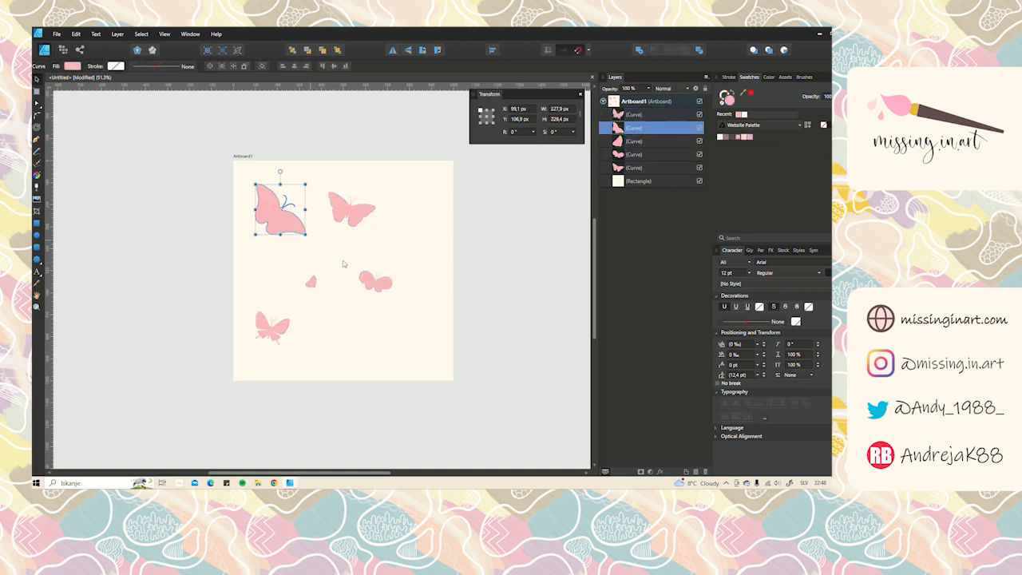
shift+click(389, 284)
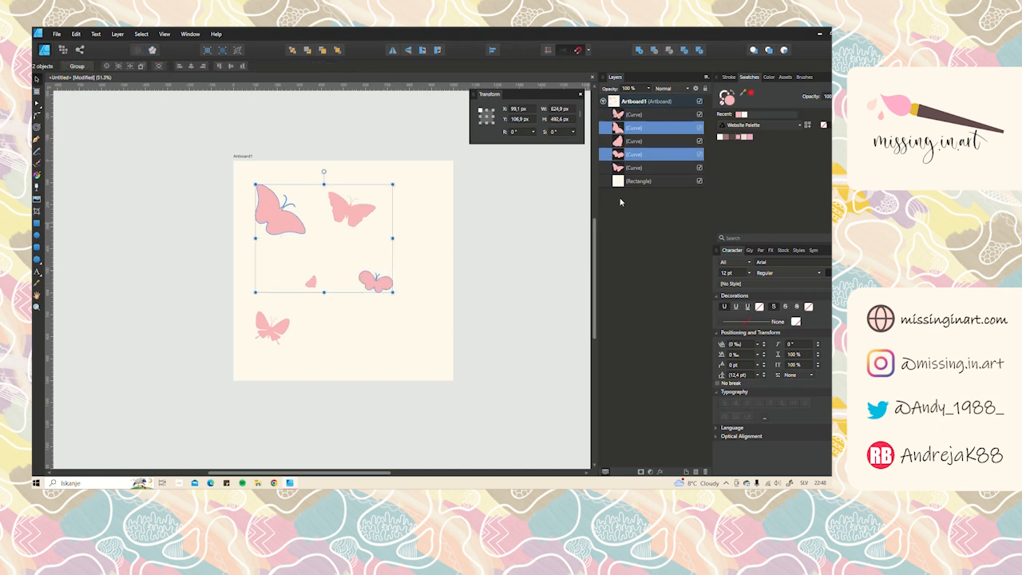
click(728, 137)
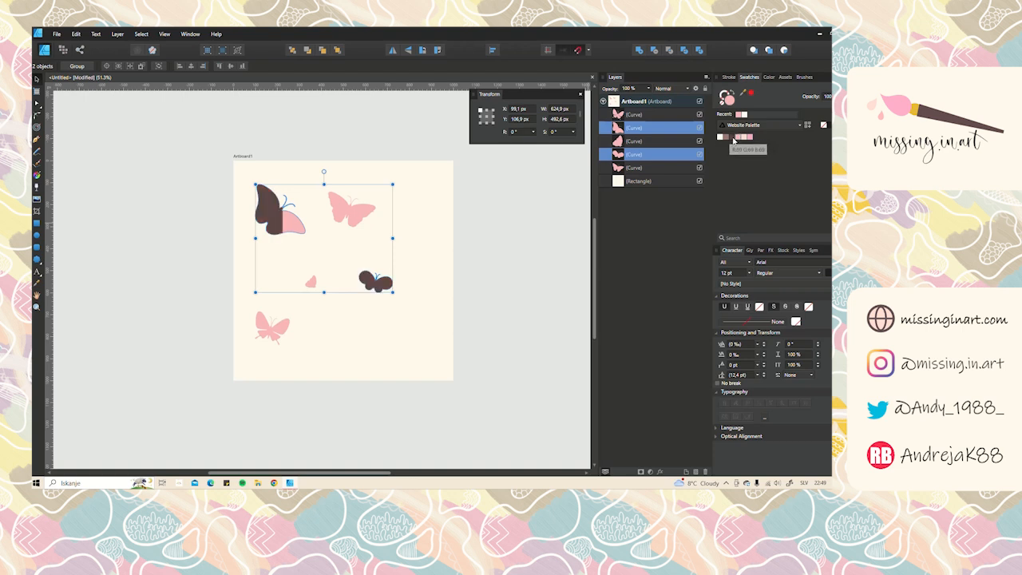
click(726, 138)
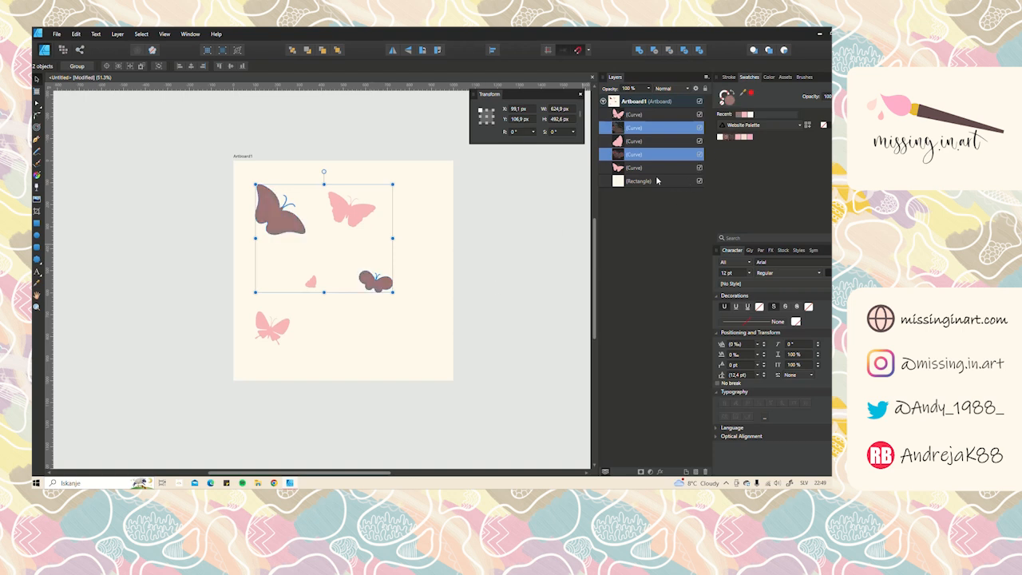
click(439, 248)
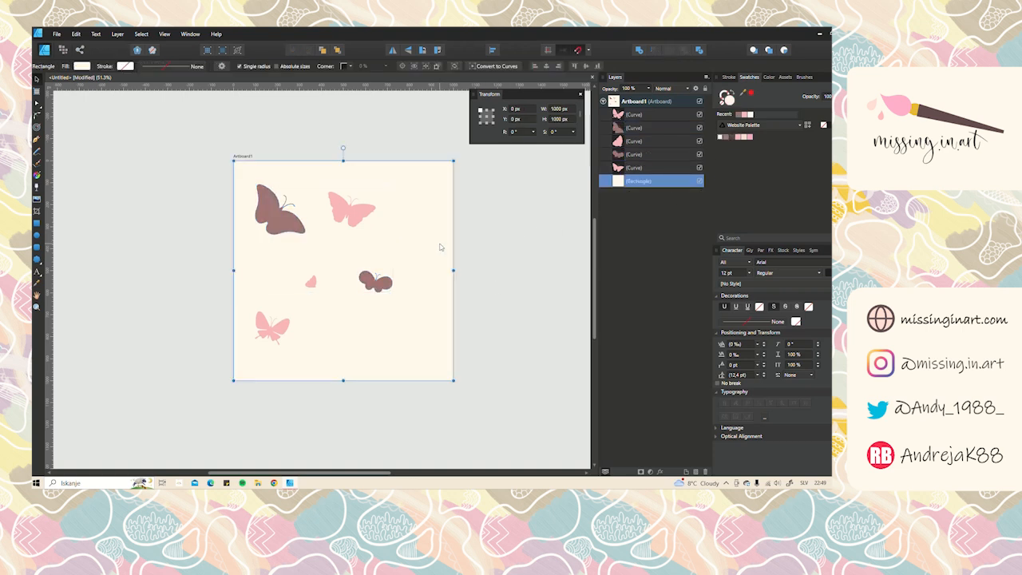
Try placing the lower pink butterfly across the artboard's lower-left corner, then move it back inside the artboard
click(277, 214)
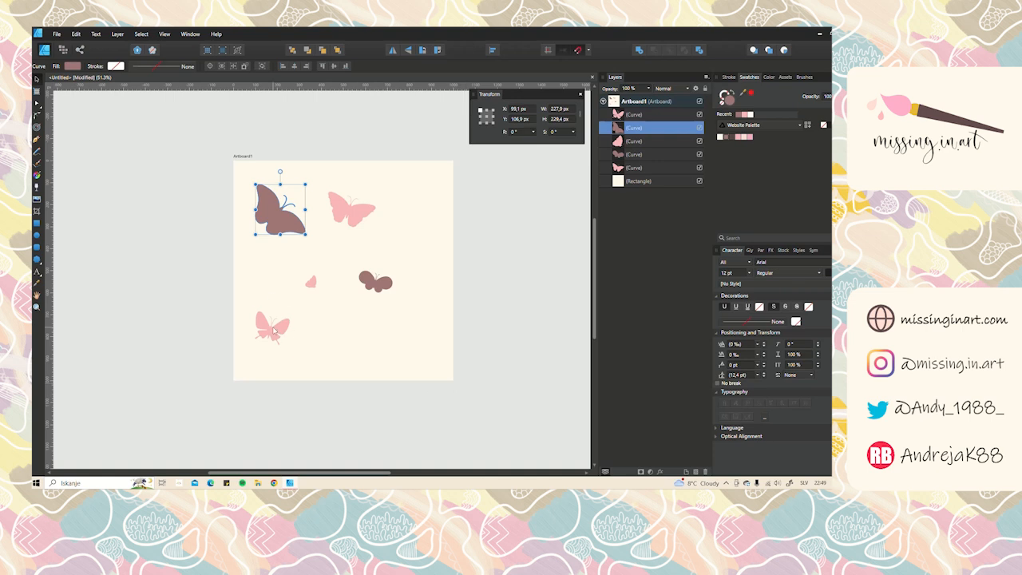
click(274, 330)
drag(274, 332, 233, 381)
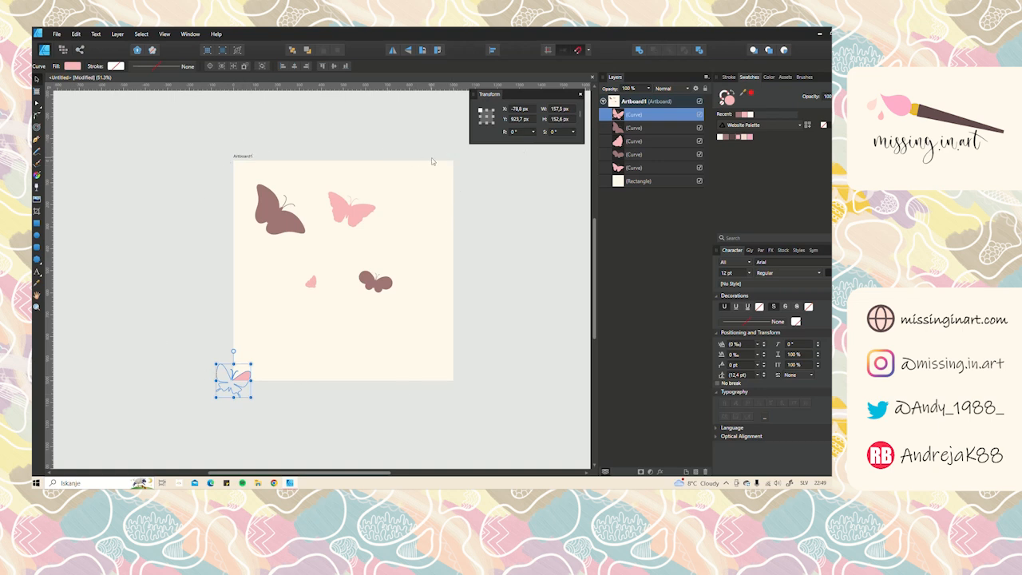
click(232, 384)
drag(232, 384, 251, 331)
Move the large brown butterfly across the artboard's left edge near the top and rotate it counterclockwise to sit upright
drag(291, 226, 235, 199)
drag(233, 154, 205, 166)
drag(245, 199, 257, 191)
Place the lower pink butterfly over the artboard's left edge below the brown one and the upper pink butterfly across the top edge
drag(256, 310, 234, 252)
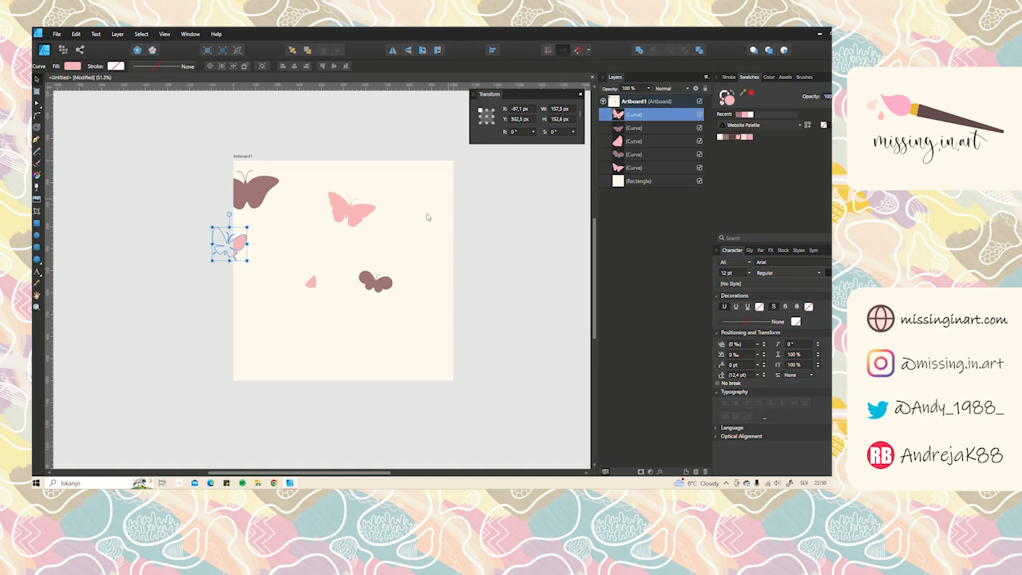
drag(241, 245, 248, 238)
drag(352, 209, 311, 163)
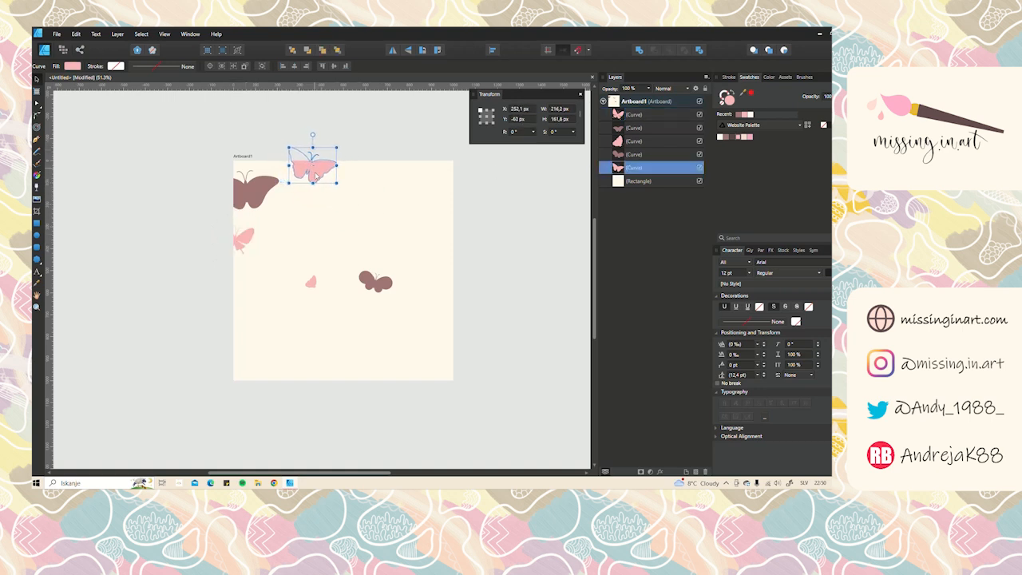
Enlarge the tiny pink butterfly to about 179 × 187 px and move it to the upper-right area of the artboard
click(311, 281)
drag(318, 273, 346, 250)
drag(325, 273, 380, 221)
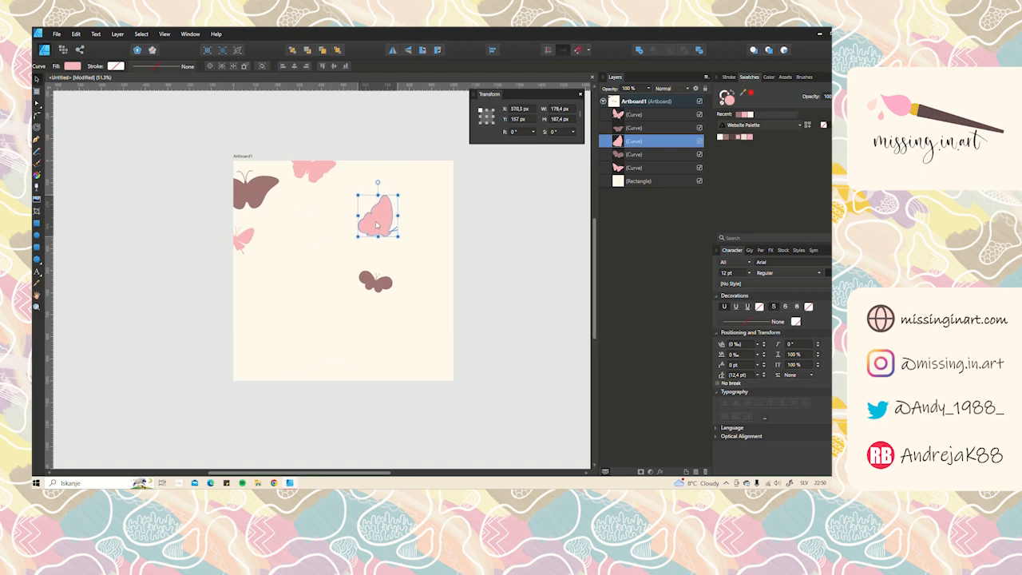
Place the small brown butterfly across the artboard's left edge and add a rotated copy of the large pink butterfly in the lower-left area
drag(378, 289, 234, 292)
drag(377, 214, 300, 254)
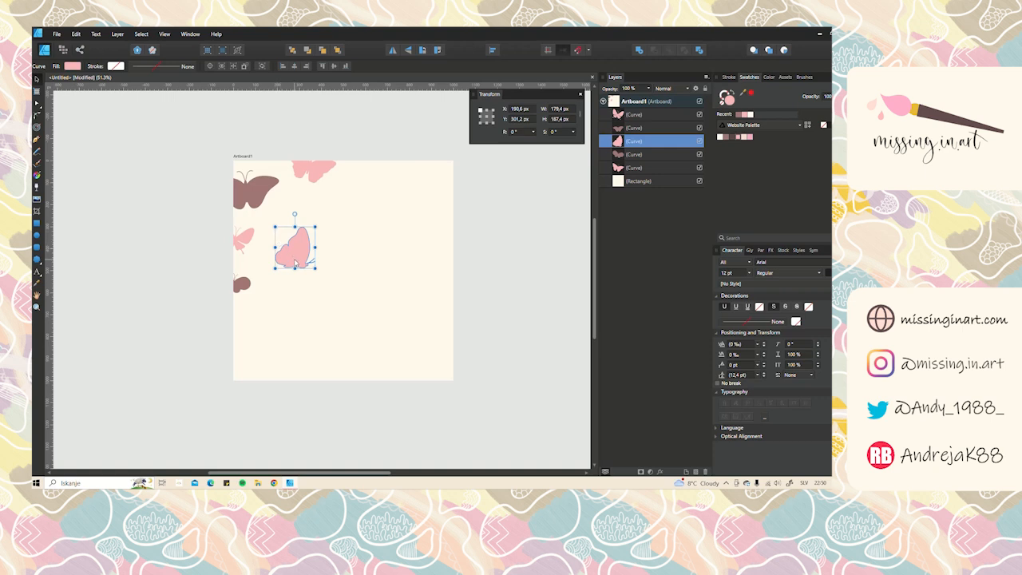
drag(302, 254, 275, 300)
drag(276, 263, 266, 335)
Position the left-edge small brown butterfly at X -70, Y 500 px and place a copy near the artboard's lower middle
click(244, 287)
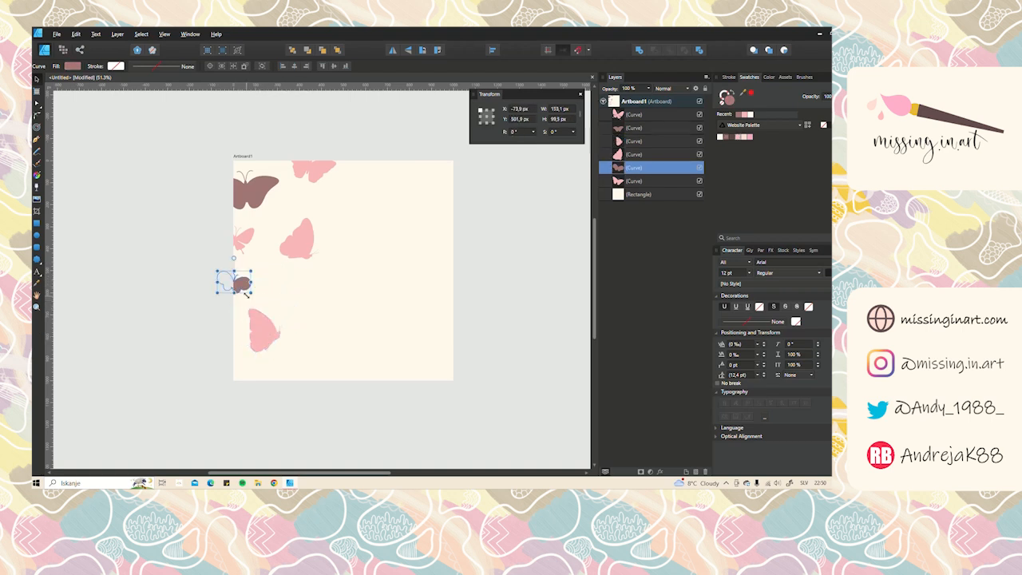
drag(236, 291, 236, 291)
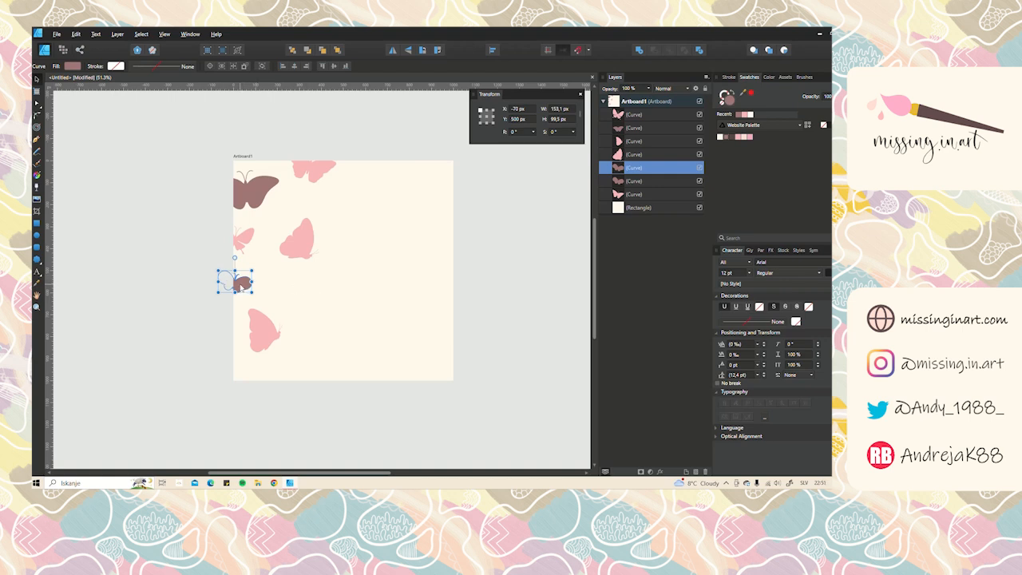
drag(241, 285, 330, 364)
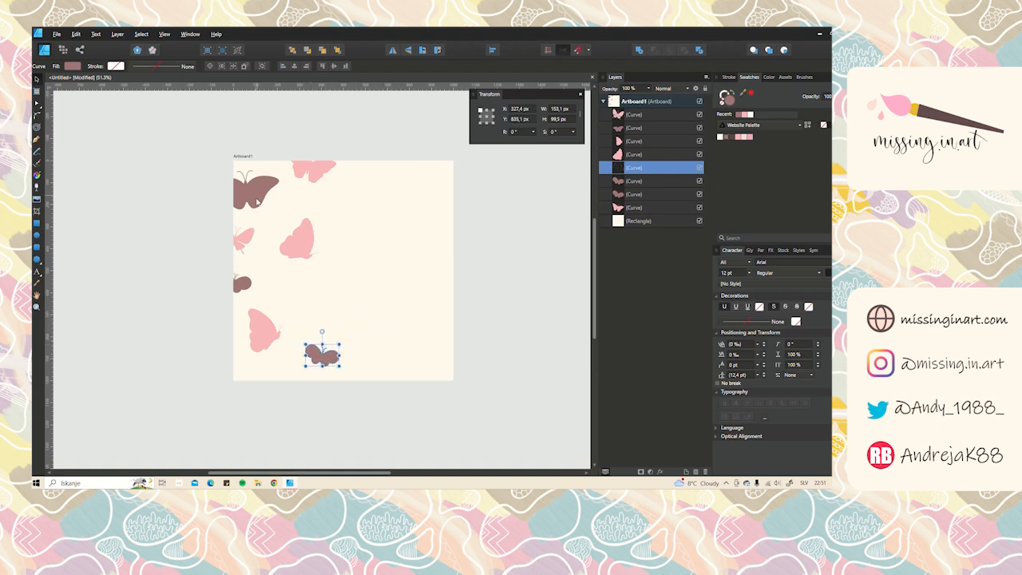
Copy the top-edge pink butterfly toward the artboard's centre and the large brown butterfly across the right half of the top edge
drag(318, 172, 370, 241)
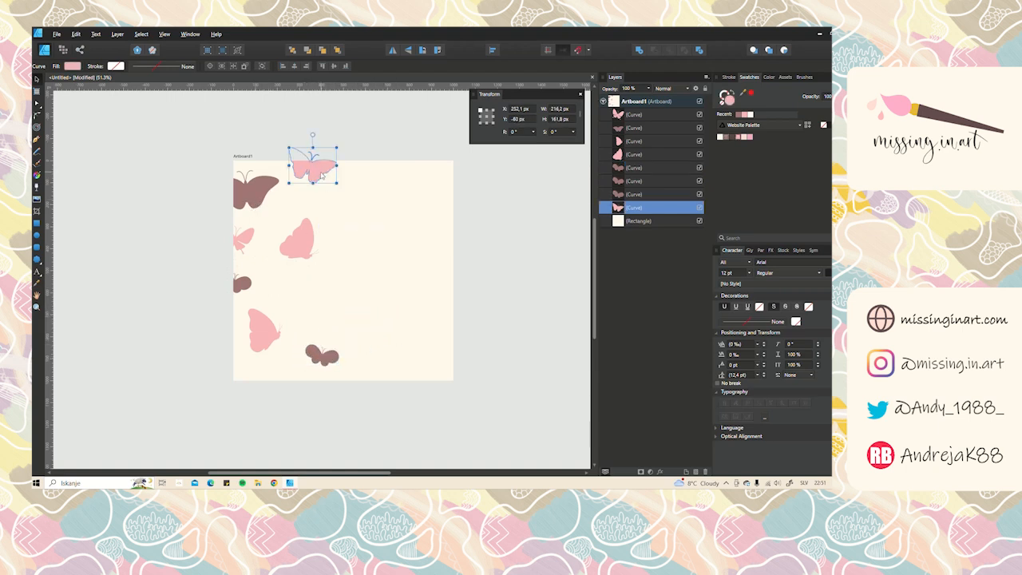
drag(329, 182, 373, 262)
click(254, 209)
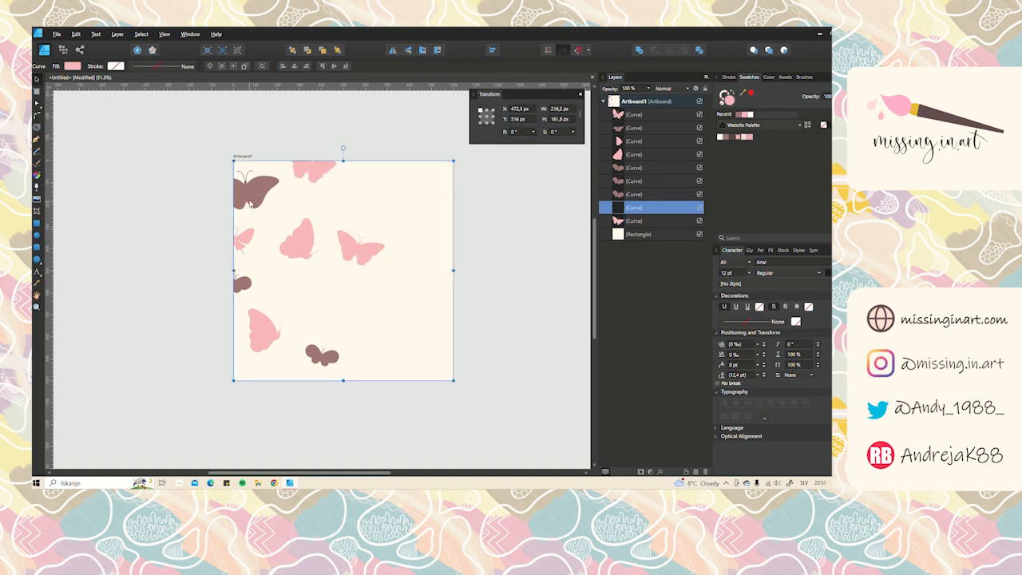
drag(255, 195, 386, 171)
click(252, 257)
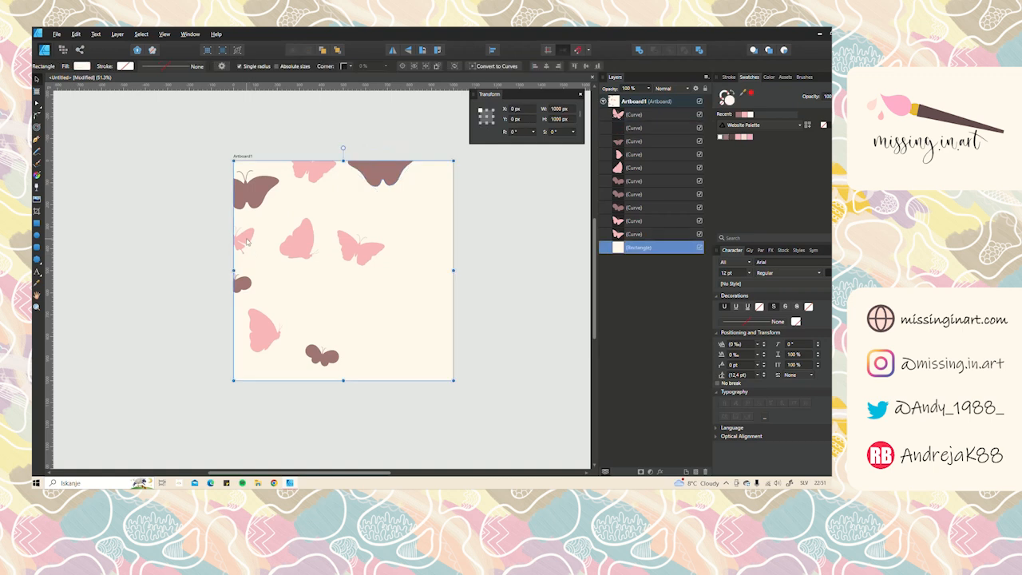
Place a copy of the small brown butterfly in the upper middle and a copy of the left-edge pink butterfly below the centre
click(248, 242)
drag(244, 285, 329, 207)
click(247, 241)
drag(246, 241, 332, 305)
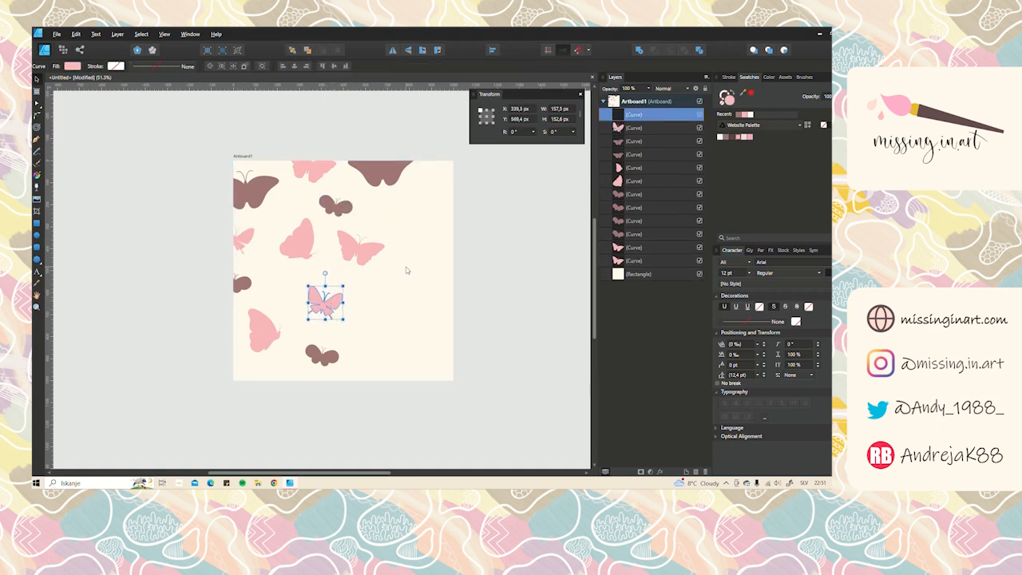
Move the rotated pink butterfly and the lowest small brown butterfly up to either side of the small pink one below the centre
click(263, 326)
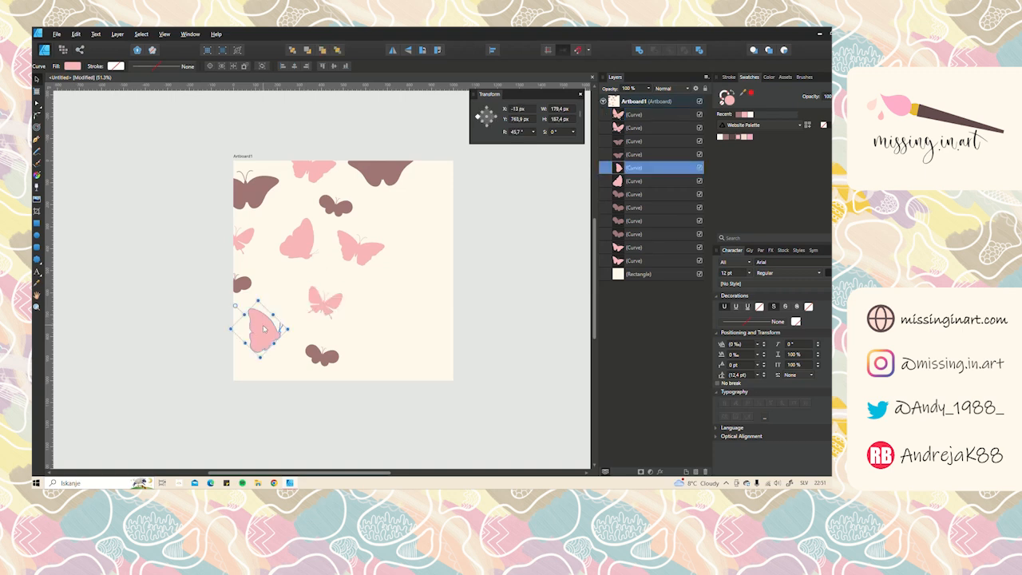
drag(261, 328, 274, 306)
drag(325, 361, 376, 314)
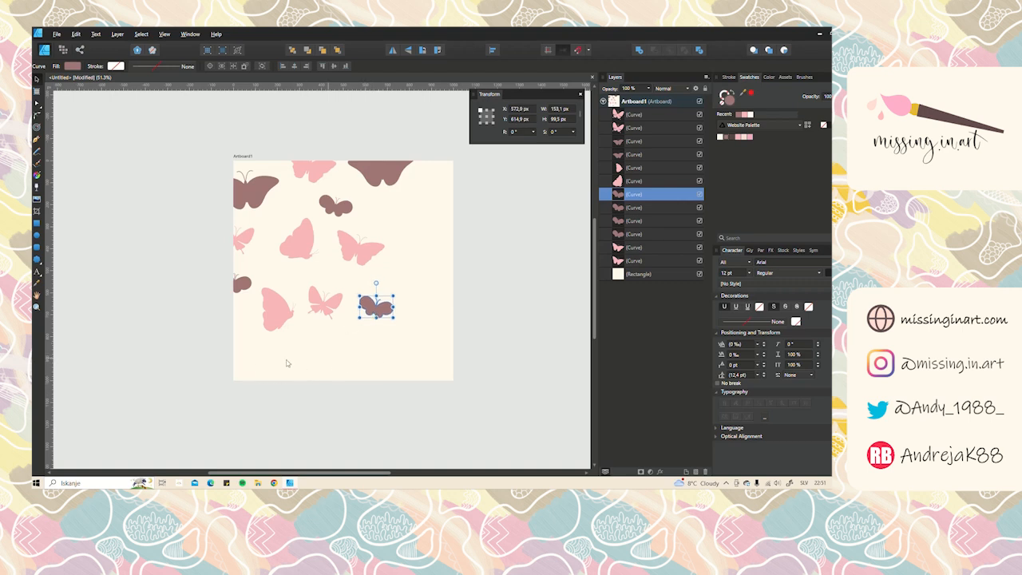
Place a large brown butterfly copy across the lower left edge and shift the upper left-edge one to about X -116, Y 94.5 px
click(378, 171)
drag(383, 171, 215, 344)
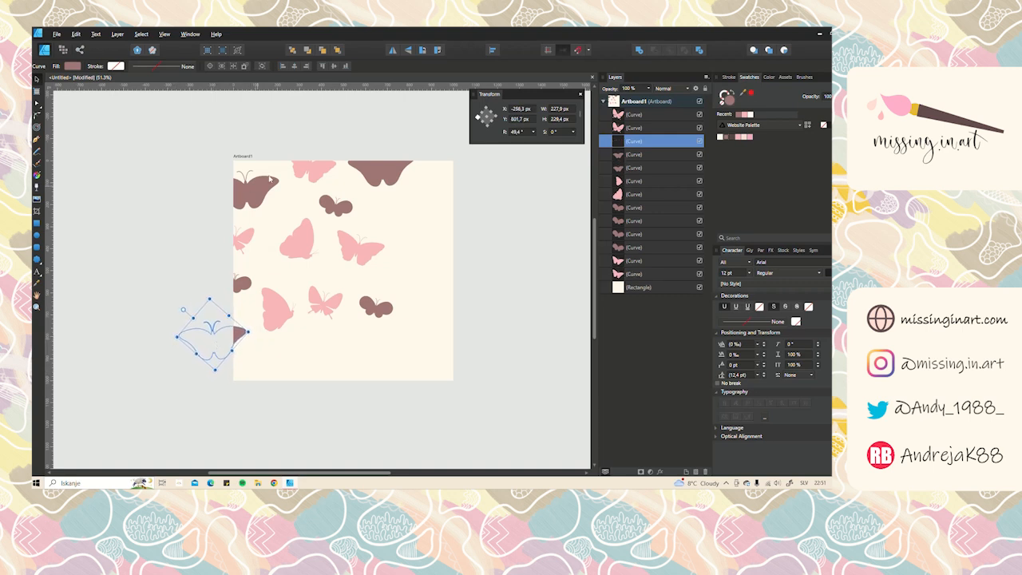
click(254, 192)
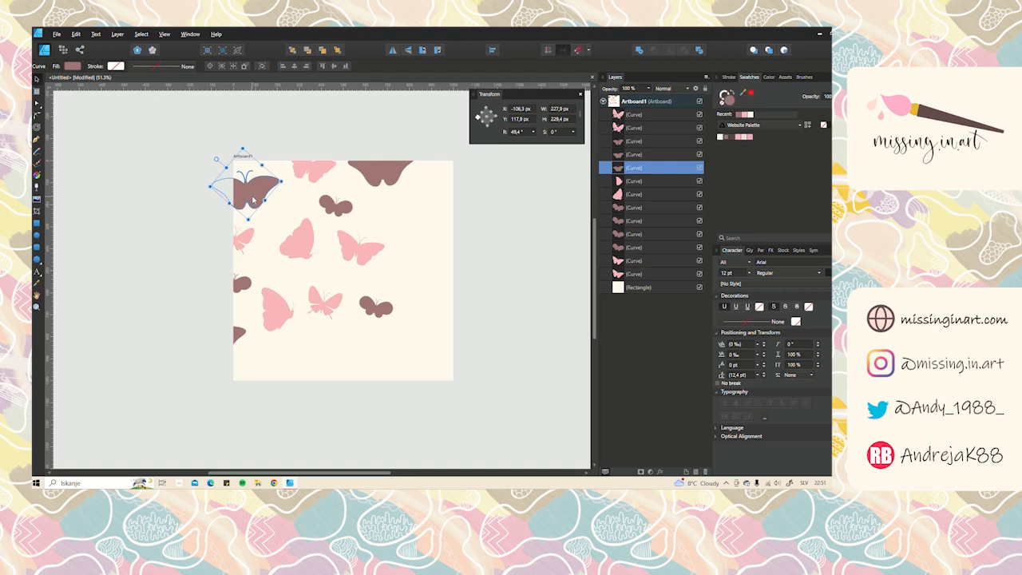
drag(250, 195, 247, 190)
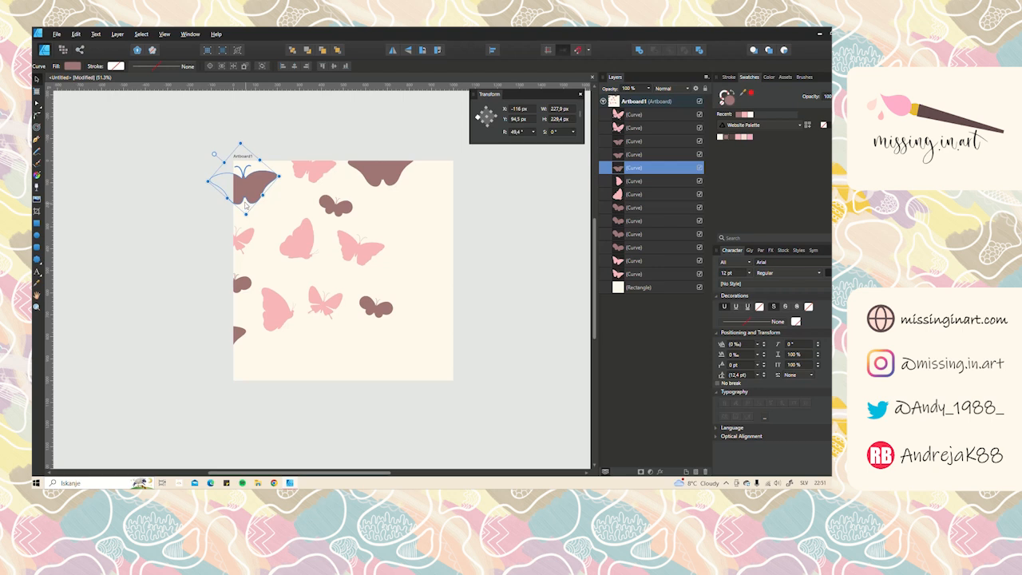
Move the top-edge large brown butterfly to the lower middle and place the rotated pink and a rotated small brown butterfly across the top edge
click(381, 169)
drag(384, 167, 339, 331)
click(273, 317)
drag(273, 316, 400, 169)
click(335, 209)
drag(336, 209, 384, 185)
Rearrange the two pink, small brown and small pink butterflies inside the artboard to fill its upper and middle area more evenly
drag(351, 251, 354, 221)
drag(297, 242, 286, 215)
drag(371, 309, 321, 249)
click(321, 303)
drag(315, 308, 266, 281)
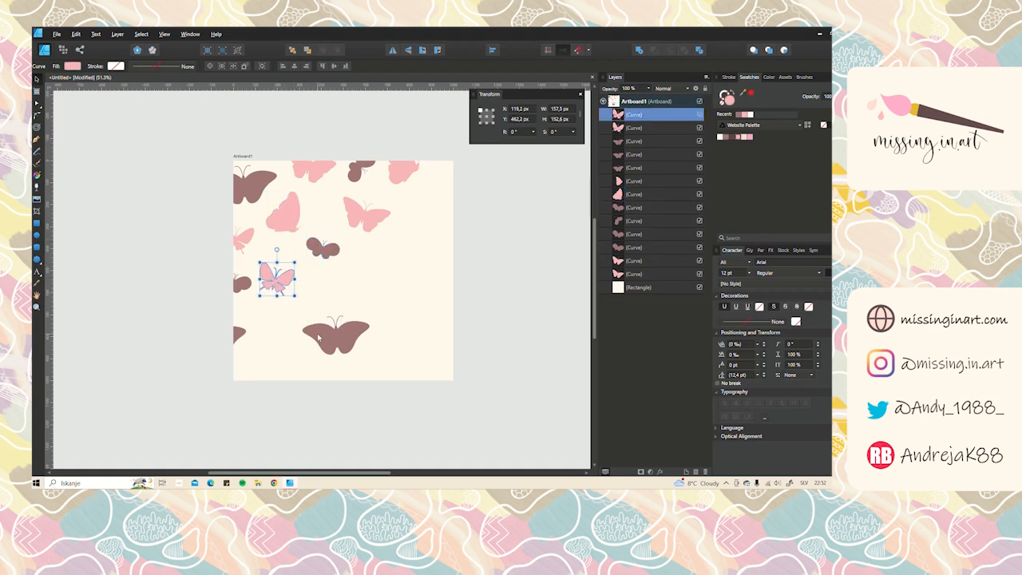
Move the lower-middle large brown butterfly up to the right of the artboard's centre and rotate it to 95°
click(317, 333)
drag(317, 333, 355, 291)
drag(334, 250, 369, 276)
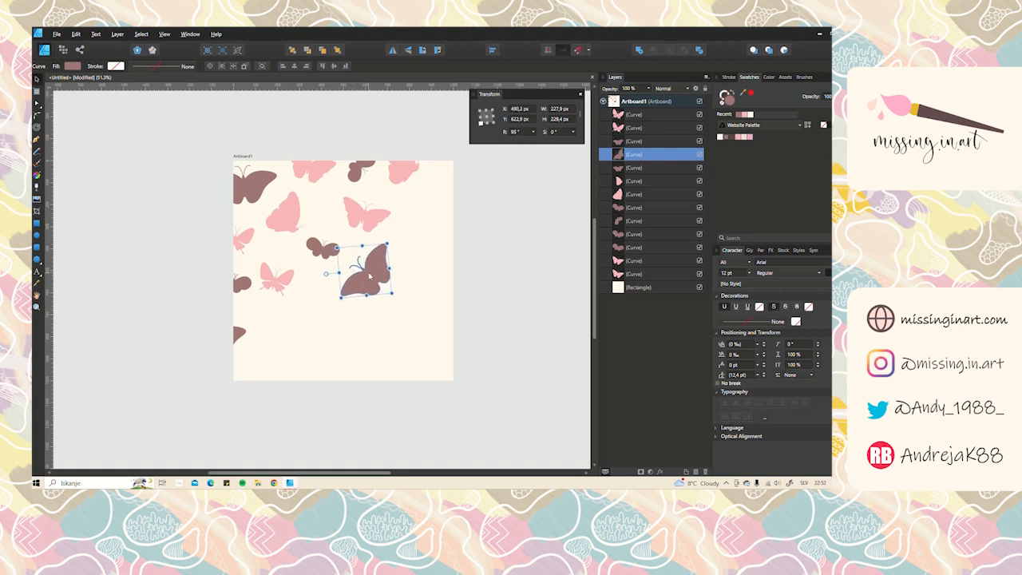
click(250, 181)
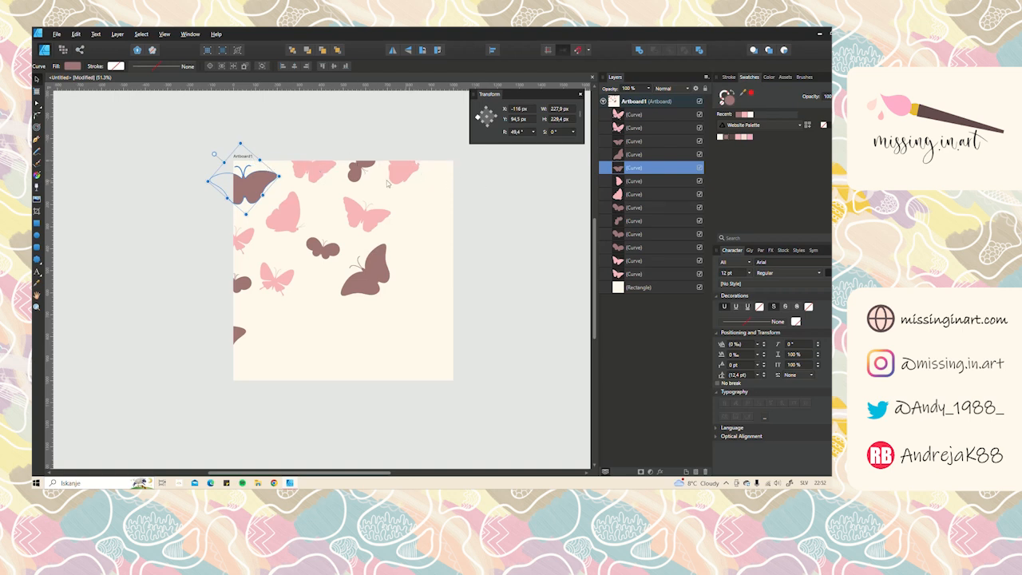
click(527, 109)
text(884)
key(Return)
key(ctrl+z)
Duplicate the large brown butterfly at the upper left edge and offset the copy horizontally by +1000 px, to X 884 px
key(ctrl+j)
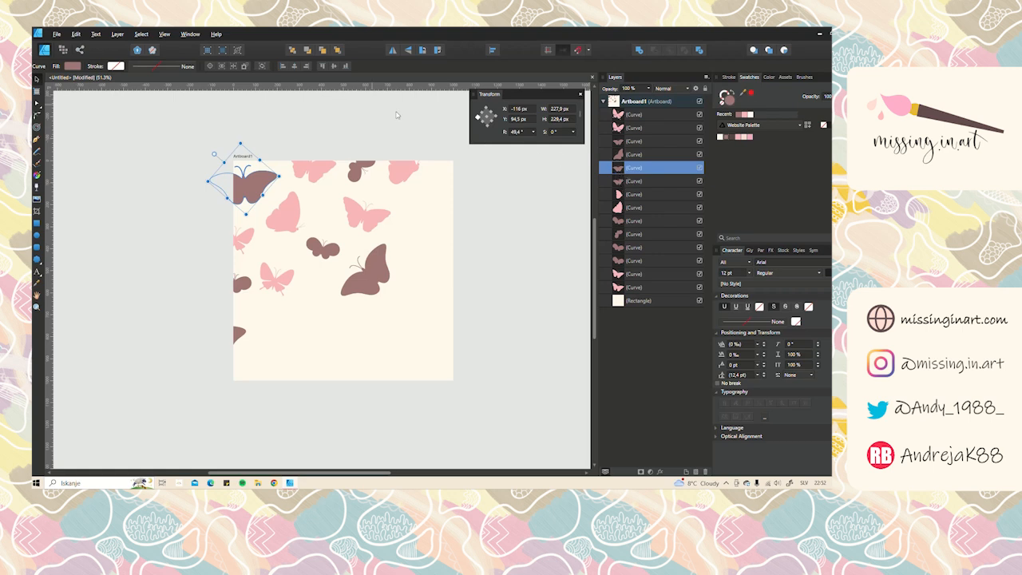
click(533, 108)
click(530, 109)
text(+1000)
key(Return)
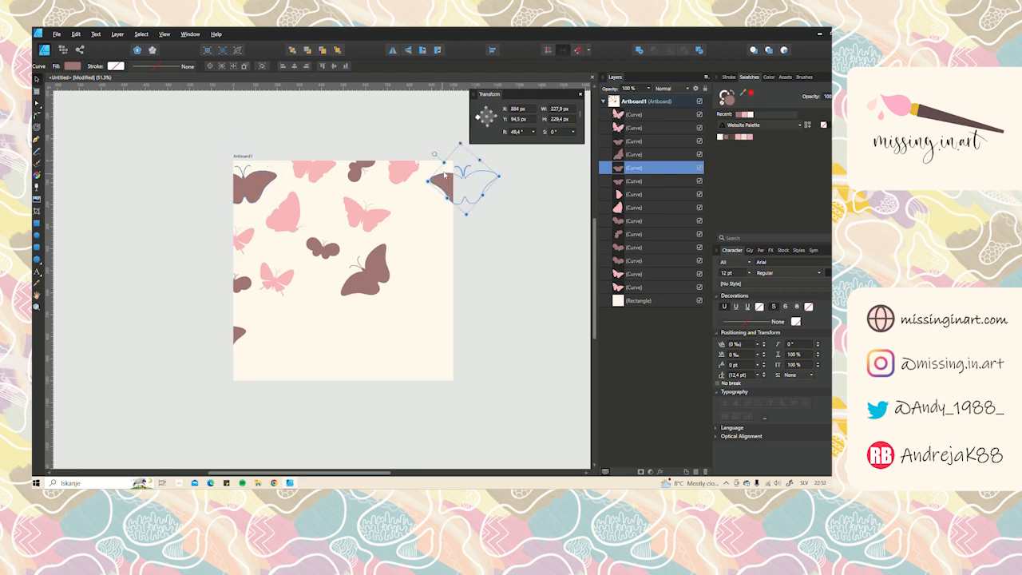
Duplicate the pink butterfly on the left edge and offset the copy horizontally by +1000 px, to X 938 px
click(246, 246)
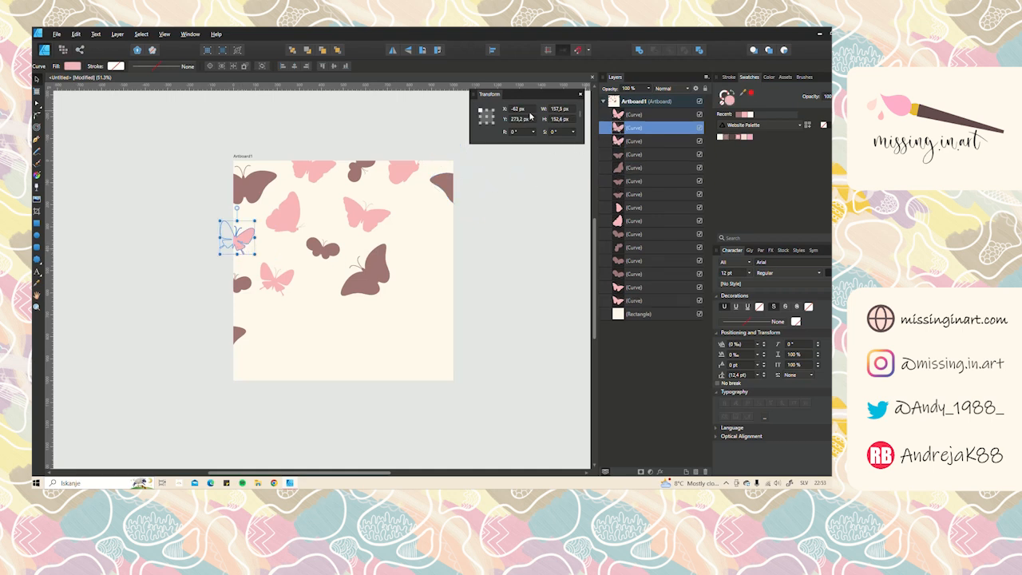
click(529, 109)
text(+1000)
key(Return)
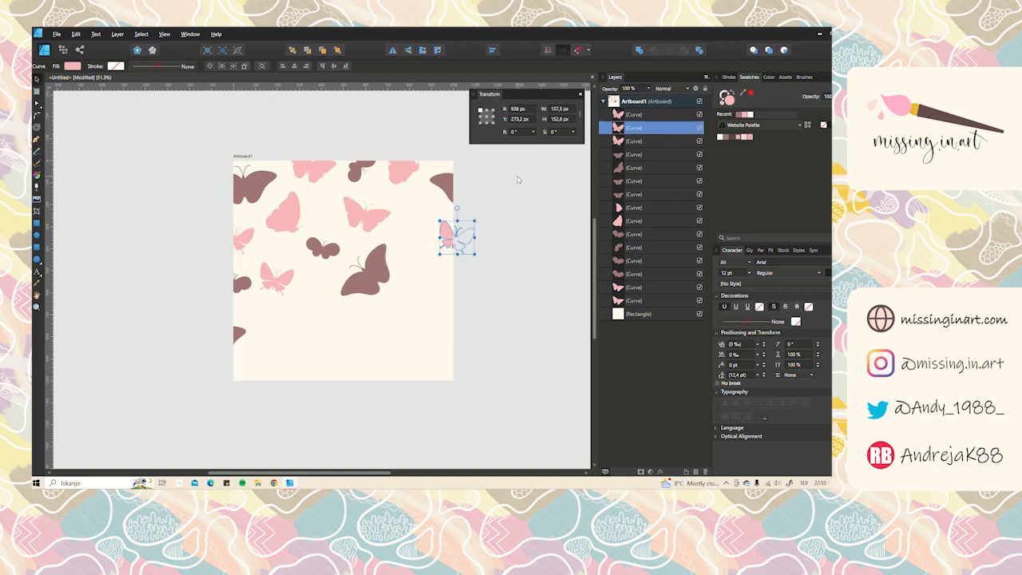
Duplicate the small brown butterfly on the left edge and offset the copy horizontally by +1000 px, to X 930 px
click(246, 285)
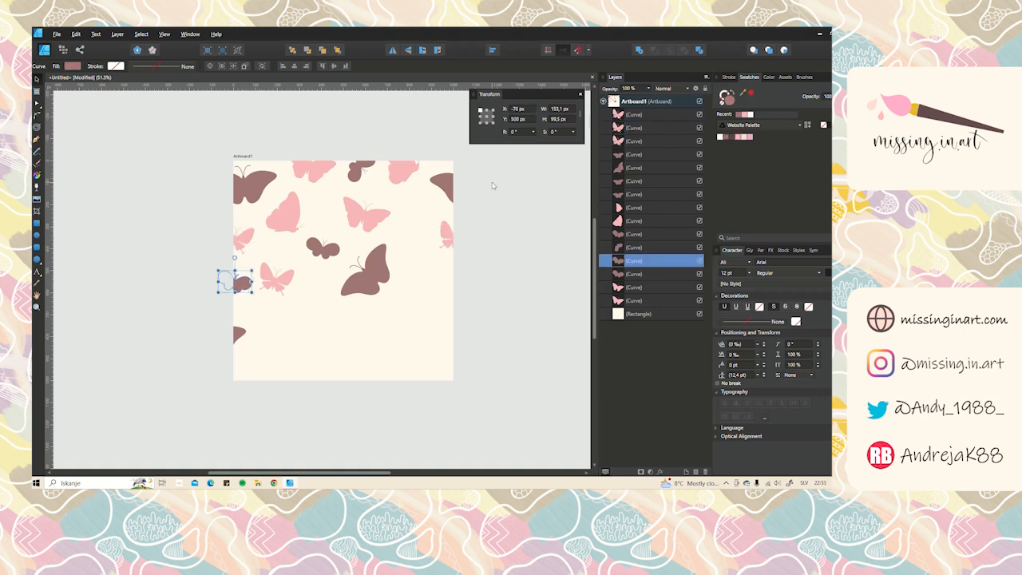
key(ctrl+j)
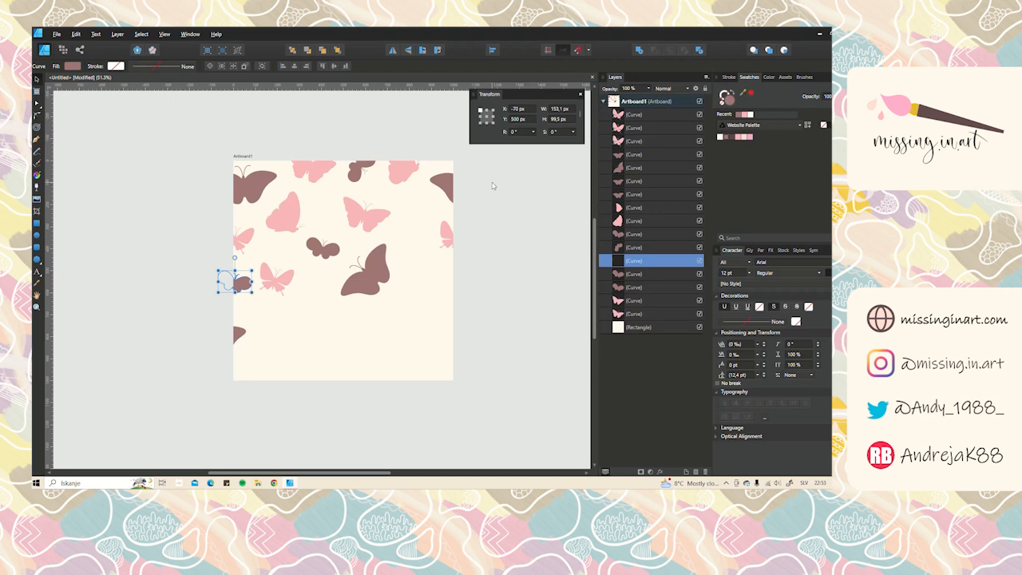
click(521, 109)
text(+1000)
key(Return)
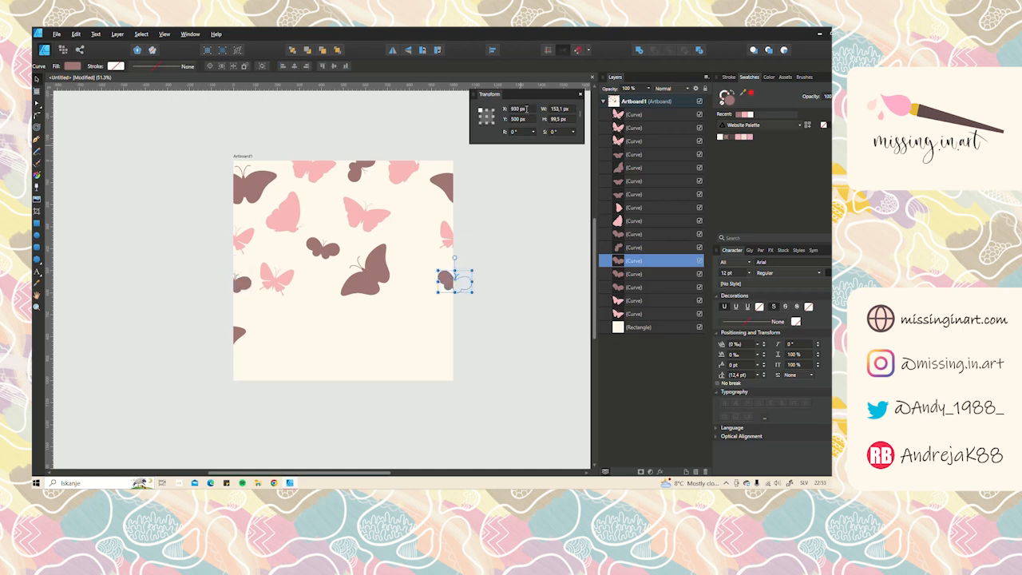
Duplicate the large brown butterfly on the lower left edge and set the copy's X position to 743.7 px
click(238, 340)
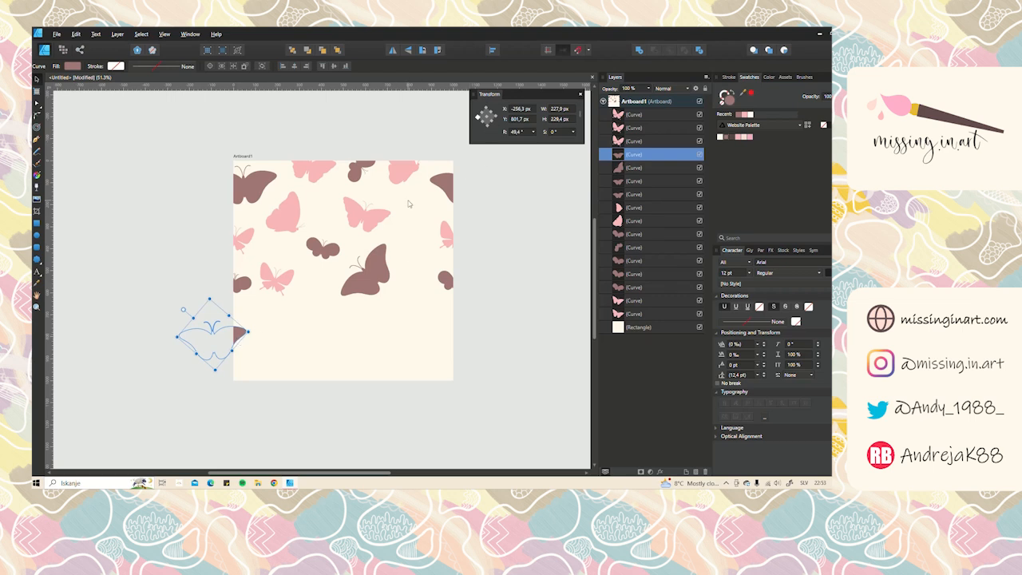
key(ctrl+j)
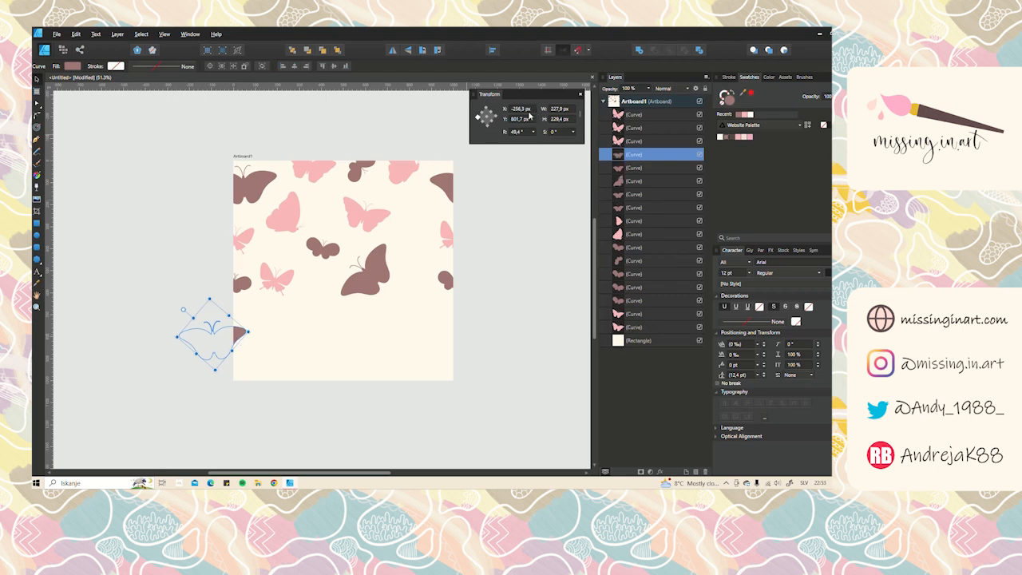
click(531, 111)
text(743,7)
key(Return)
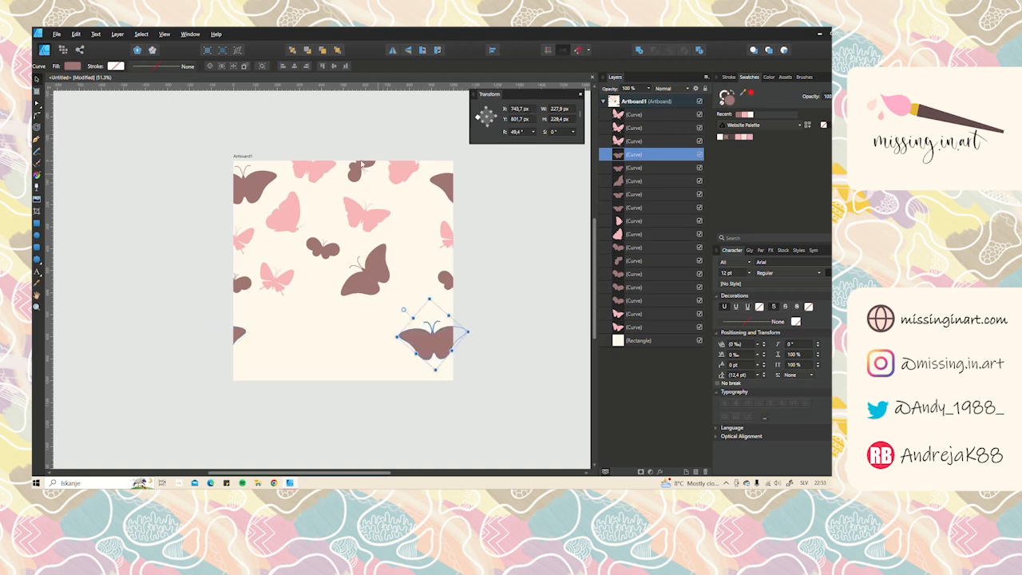
Duplicate the leftmost pink butterfly on the top edge and offset the copy vertically by +1000 px, to Y 940 px
click(311, 169)
click(528, 120)
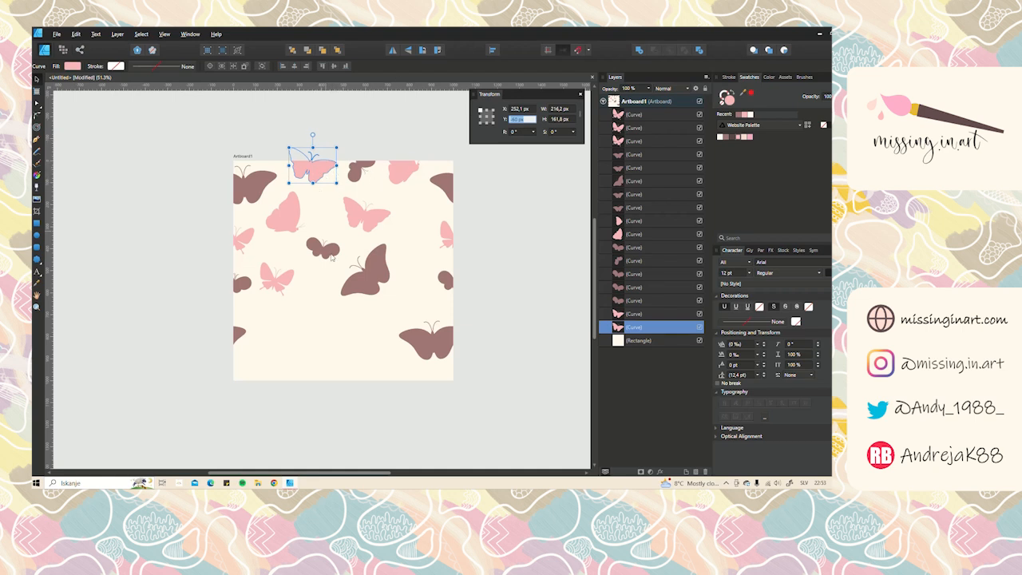
drag(313, 203, 318, 229)
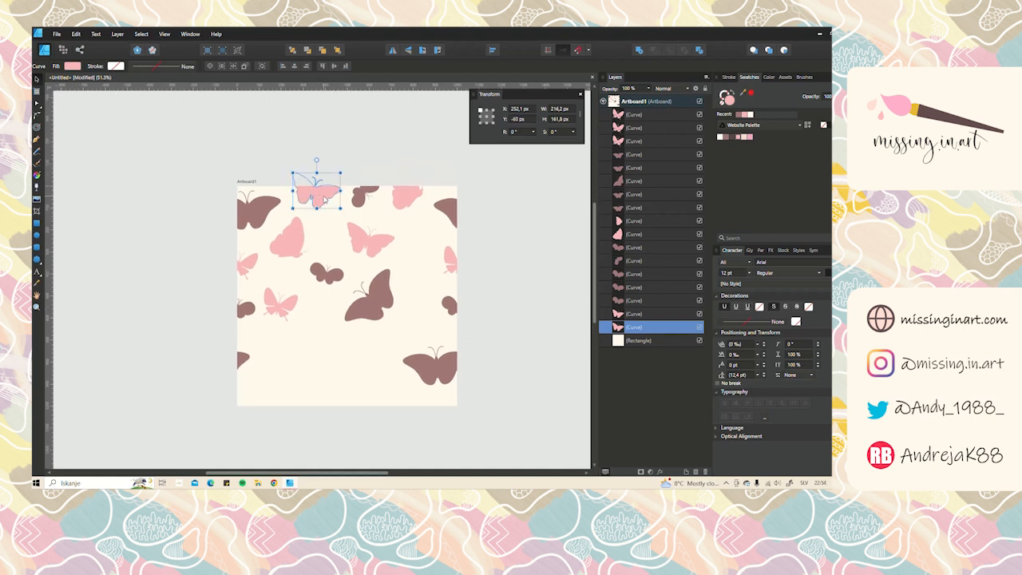
key(ctrl+j)
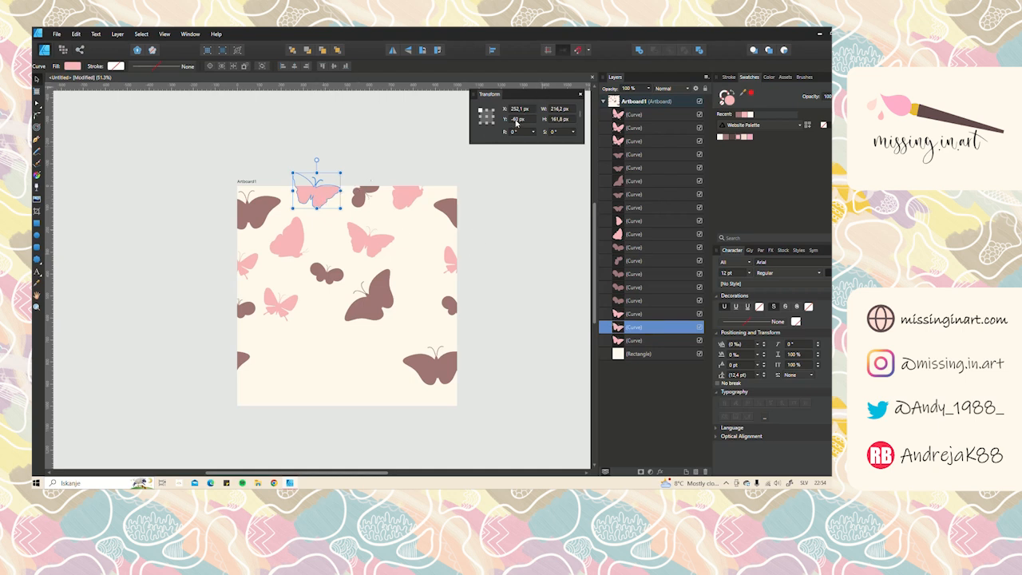
click(527, 119)
text(+1000)
key(Return)
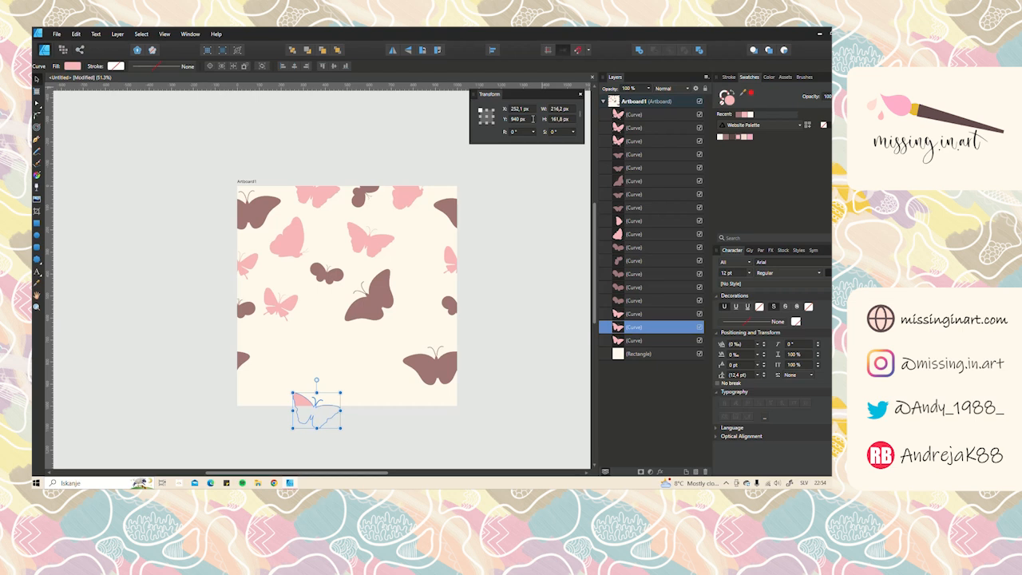
Duplicate the small brown butterfly on the top edge and set the copy's Y position to 985.2 px
click(364, 201)
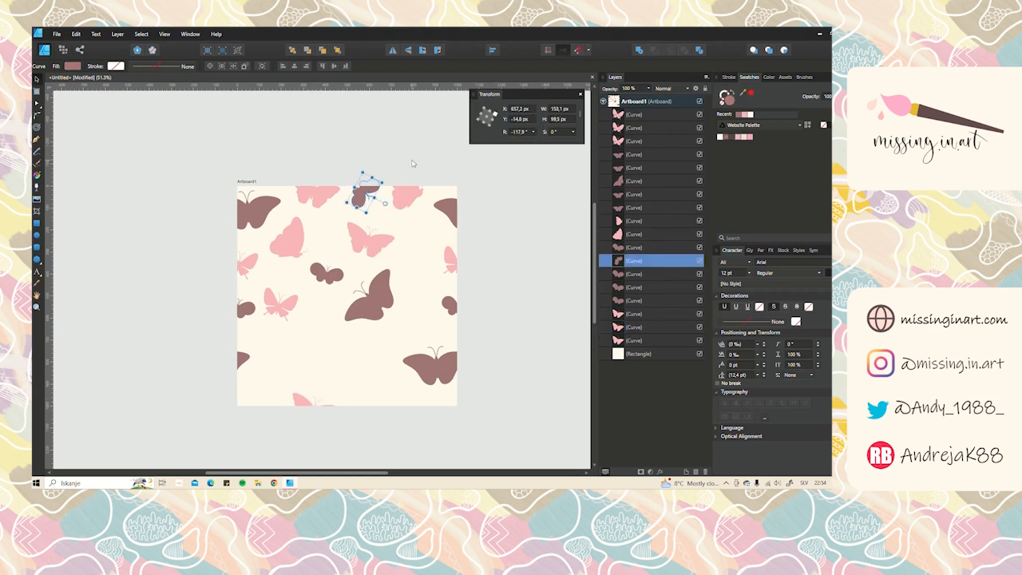
key(ctrl+j)
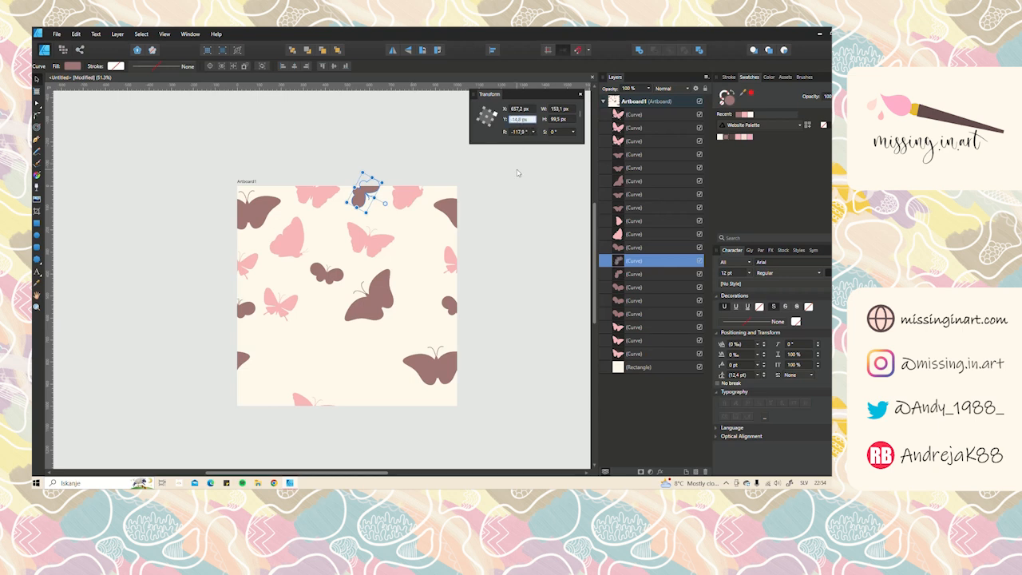
text(985,2)
key(Return)
Shift the rotated pink butterfly on the top edge right to about X 645.5 px and offset it vertically by +1000 px
click(417, 197)
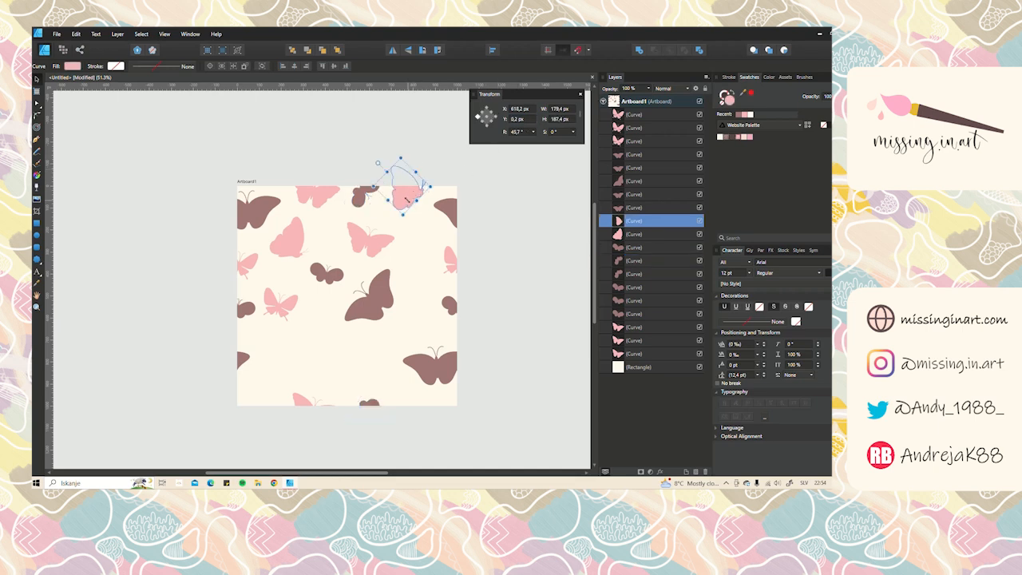
drag(409, 201, 415, 201)
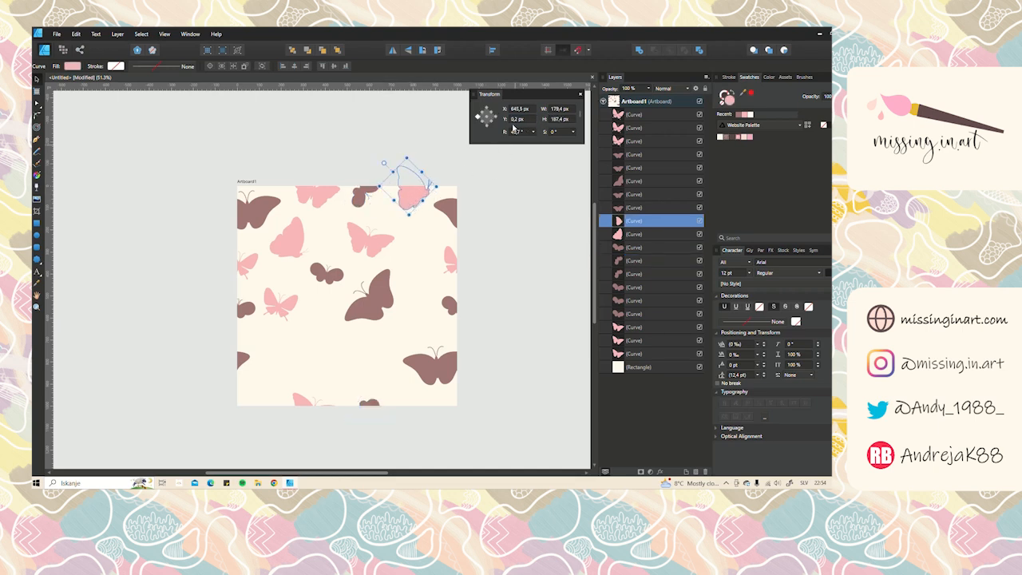
click(519, 119)
text(+1000)
key(Return)
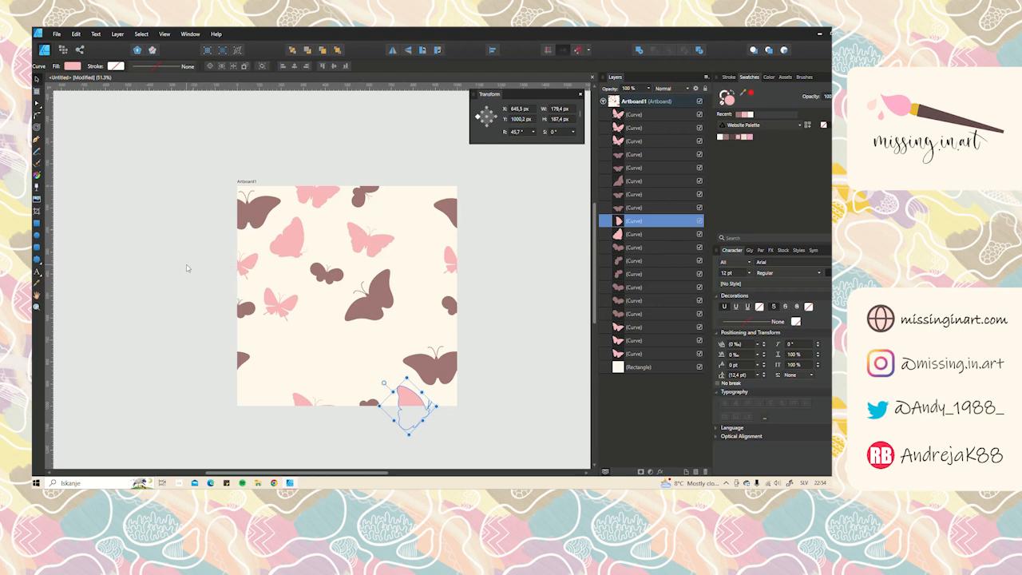
Copy the pink butterfly from the upper middle into the gap near the tile's bottom and rotate the copy to 61.6°
click(383, 309)
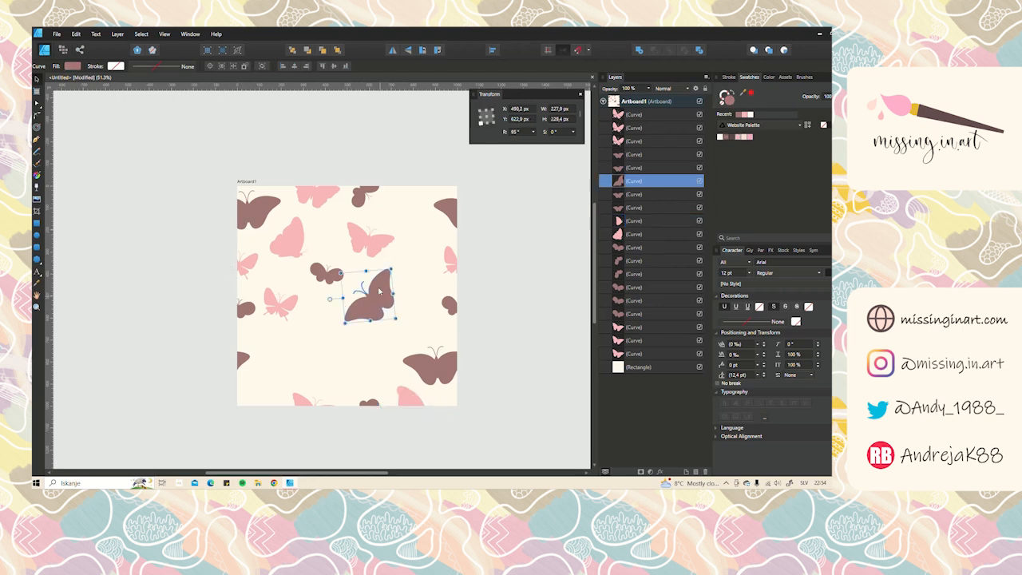
click(372, 246)
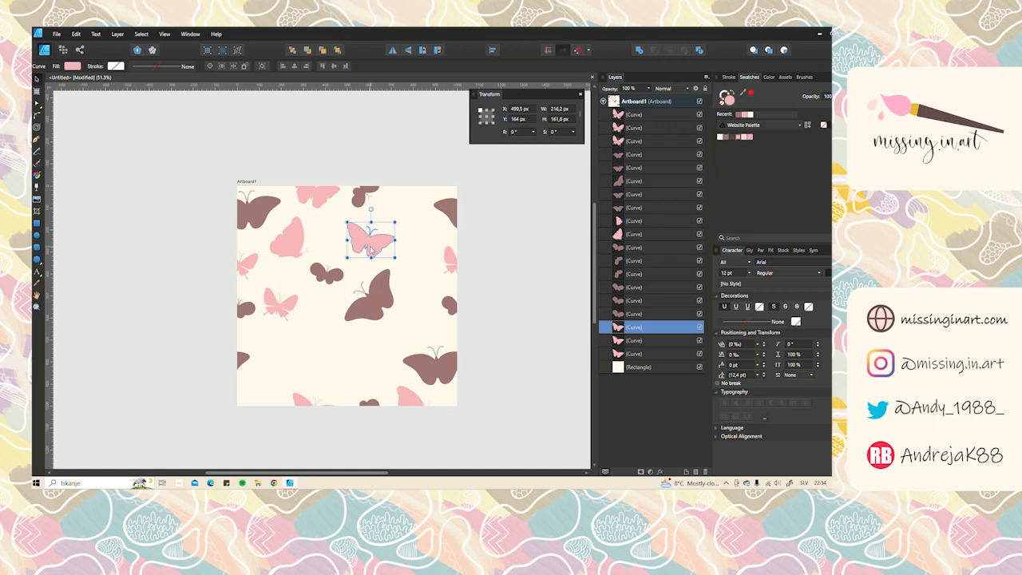
drag(370, 248, 368, 371)
drag(367, 332, 341, 343)
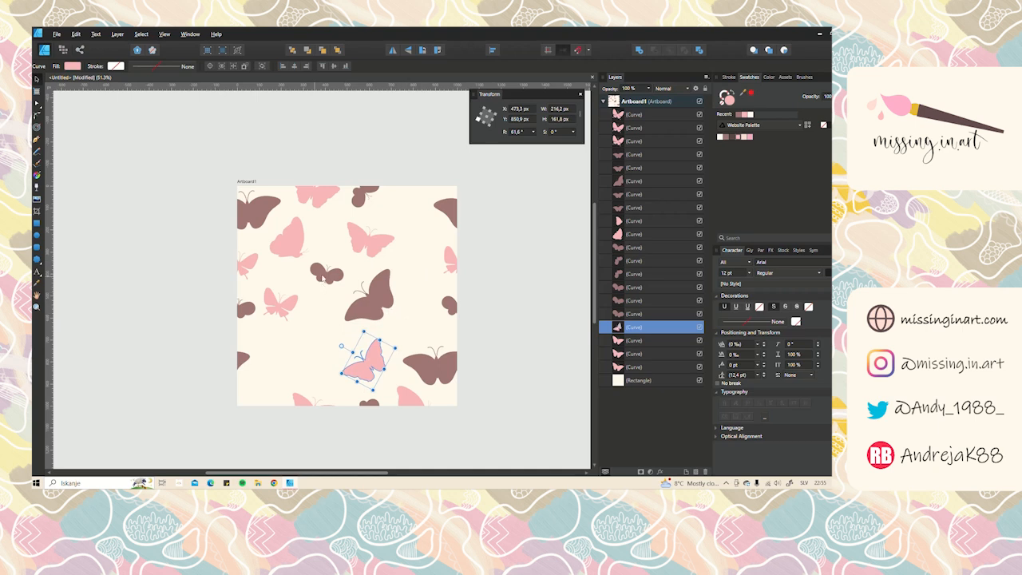
Add a small brown butterfly copy in the lower middle and a large pink copy at the lower left rotated to 34.9°
click(324, 275)
drag(325, 275, 300, 328)
click(293, 252)
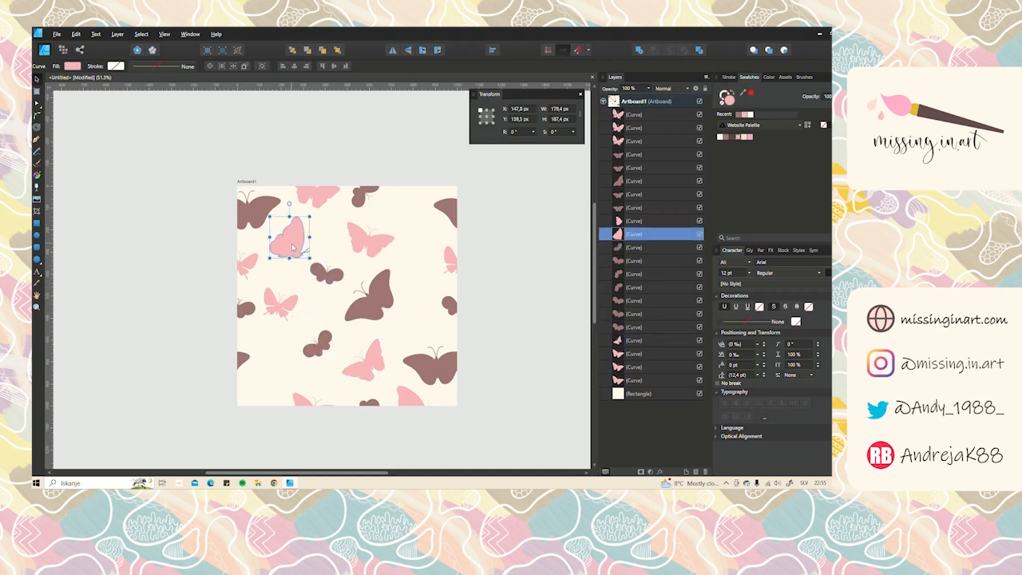
drag(294, 250, 276, 369)
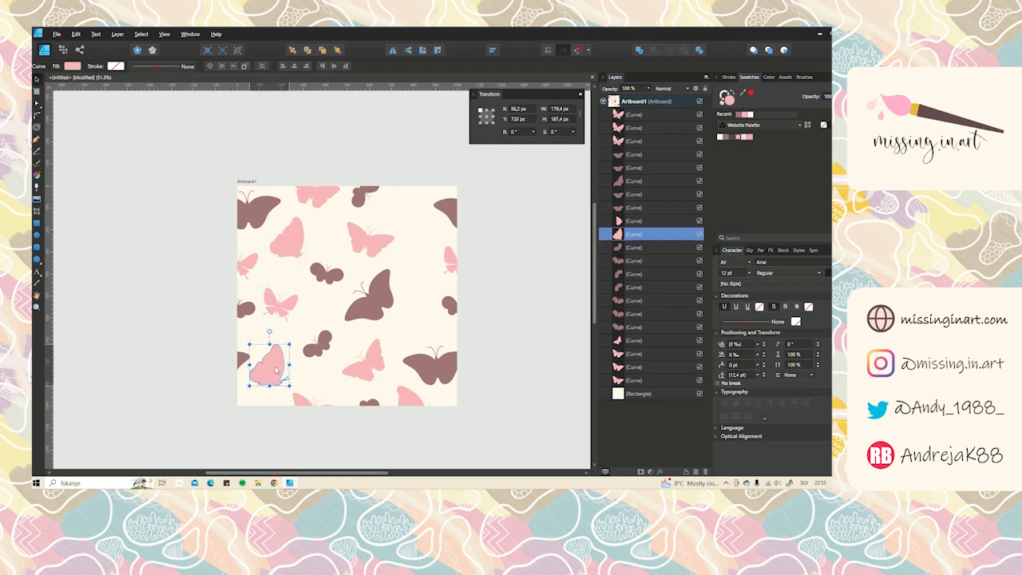
drag(269, 331, 250, 338)
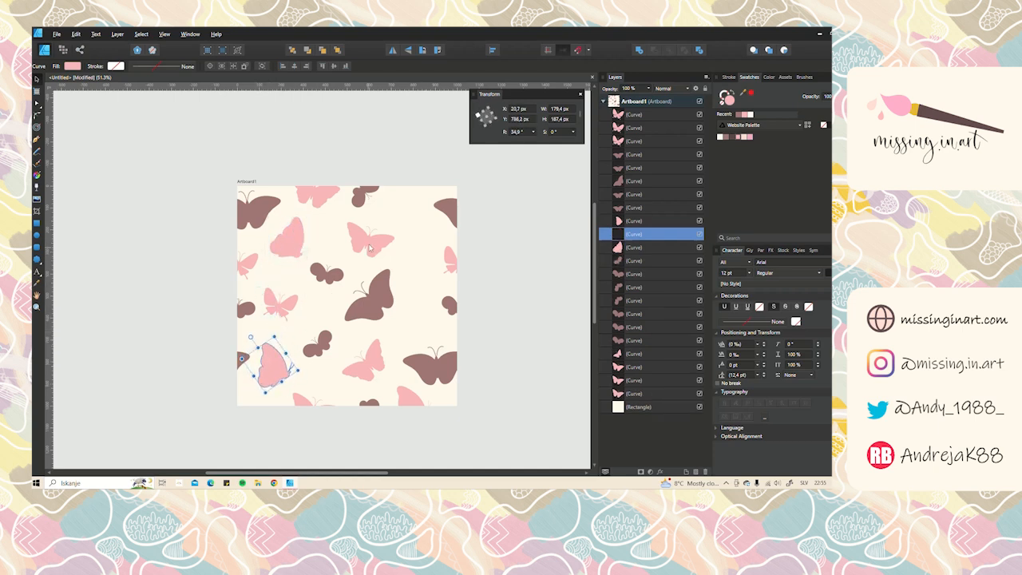
Place a small brown butterfly copy rotated to -60.5° near the upper right corner, then rotate the large central brown butterfly to 65.5°
click(325, 275)
drag(325, 276, 428, 202)
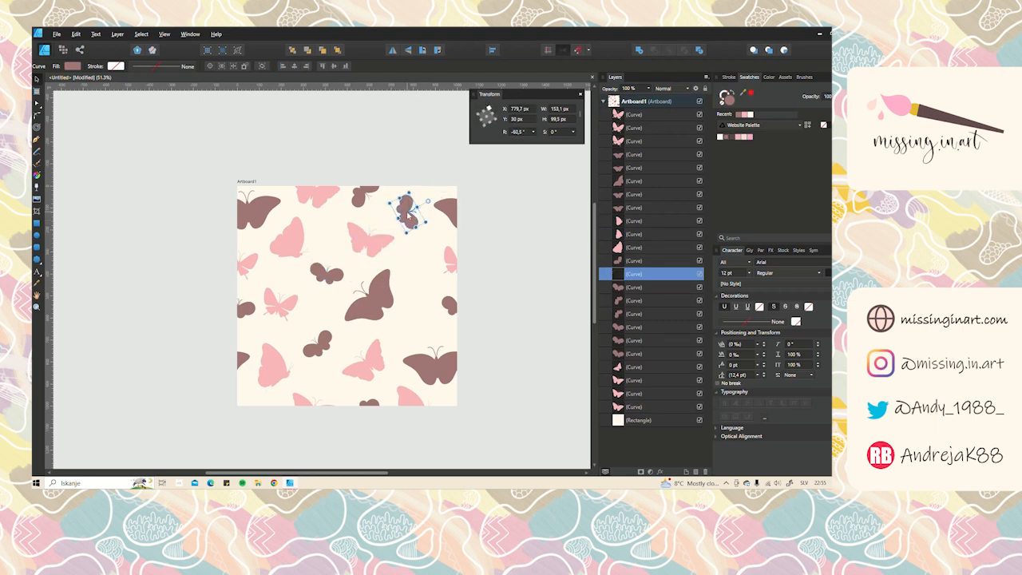
drag(372, 296, 352, 273)
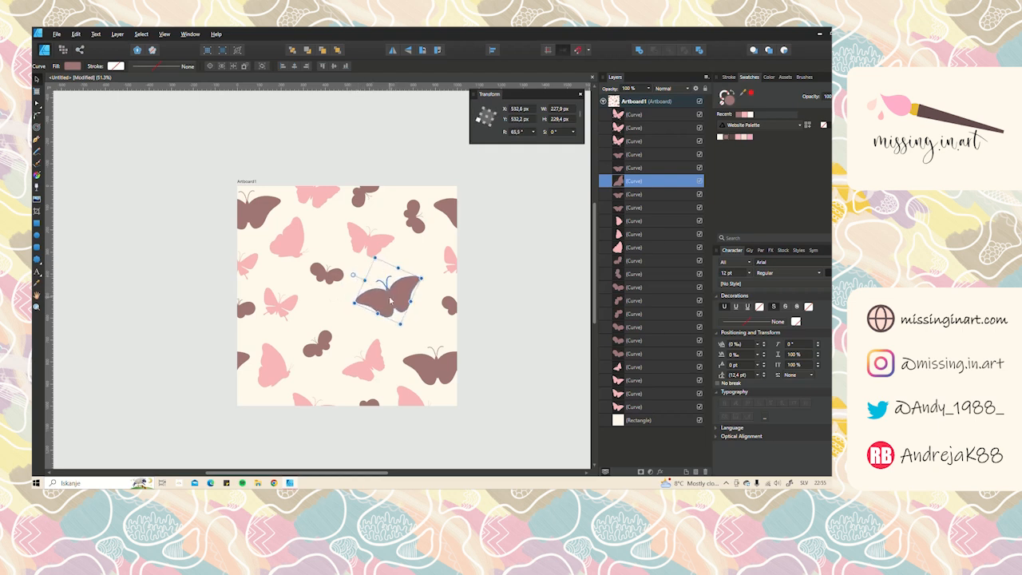
scroll(335, 194, down, 3)
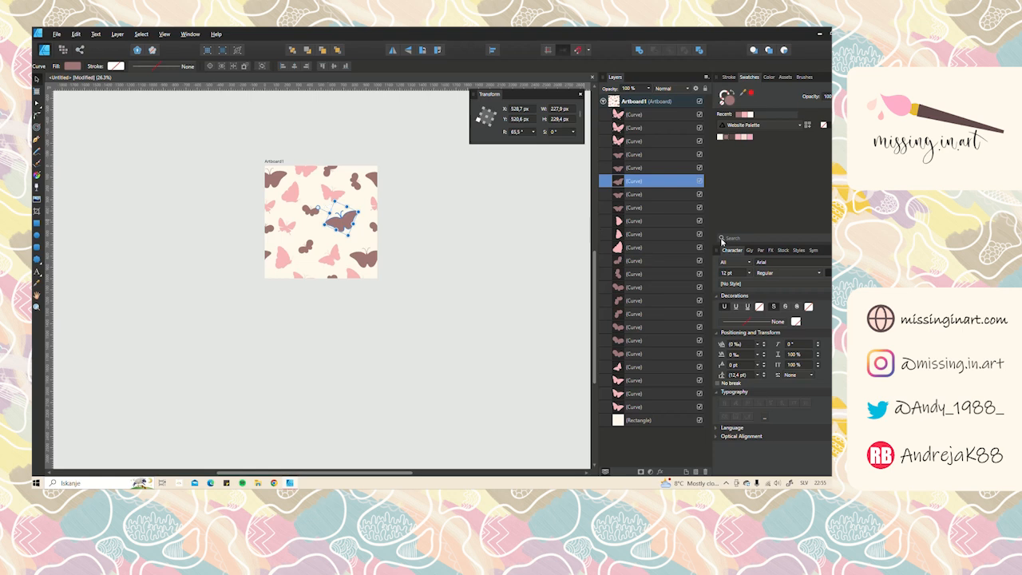
click(814, 250)
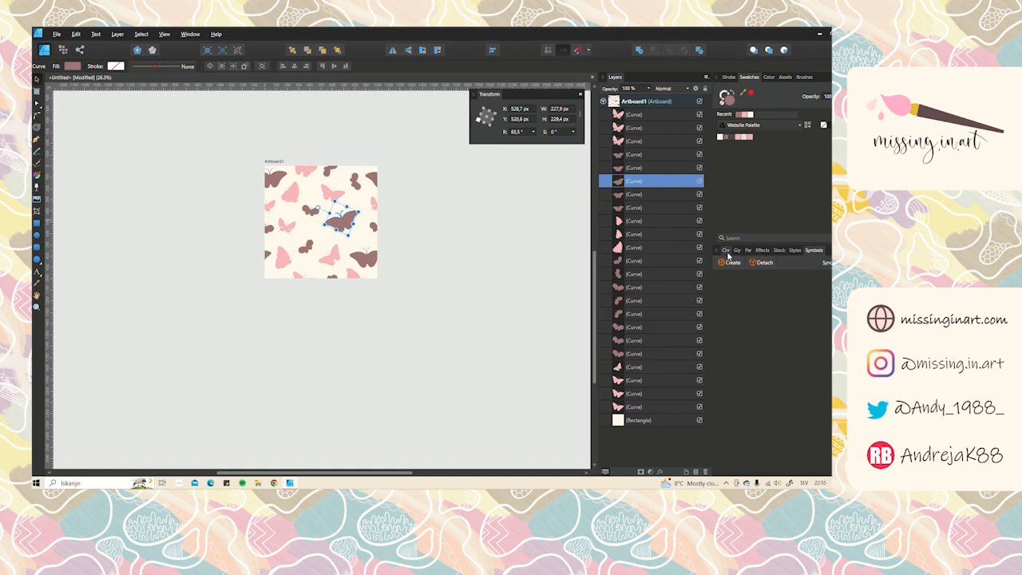
click(728, 252)
scroll(404, 184, down, 2)
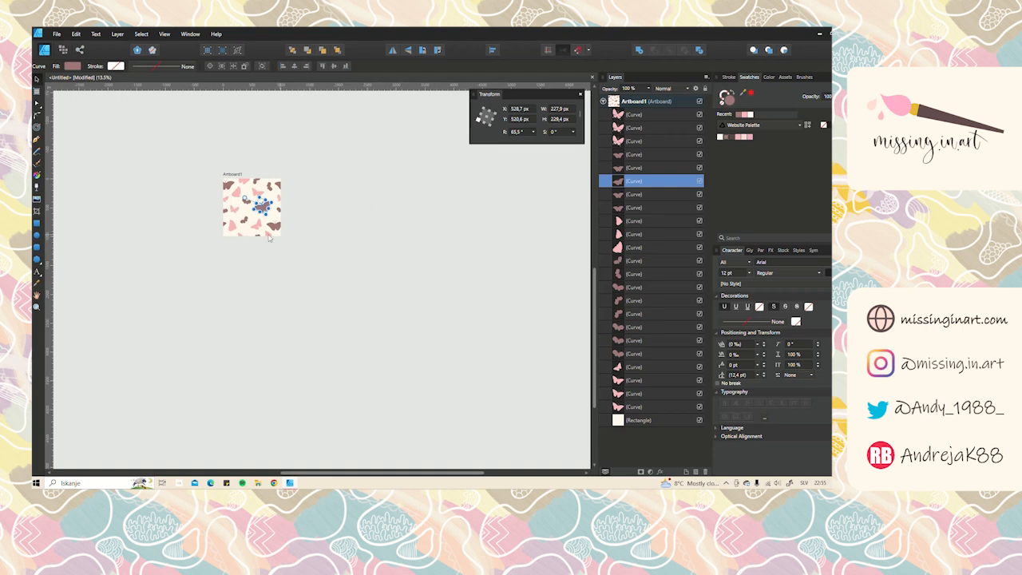
scroll(349, 288, up, 2)
drag(348, 288, 425, 324)
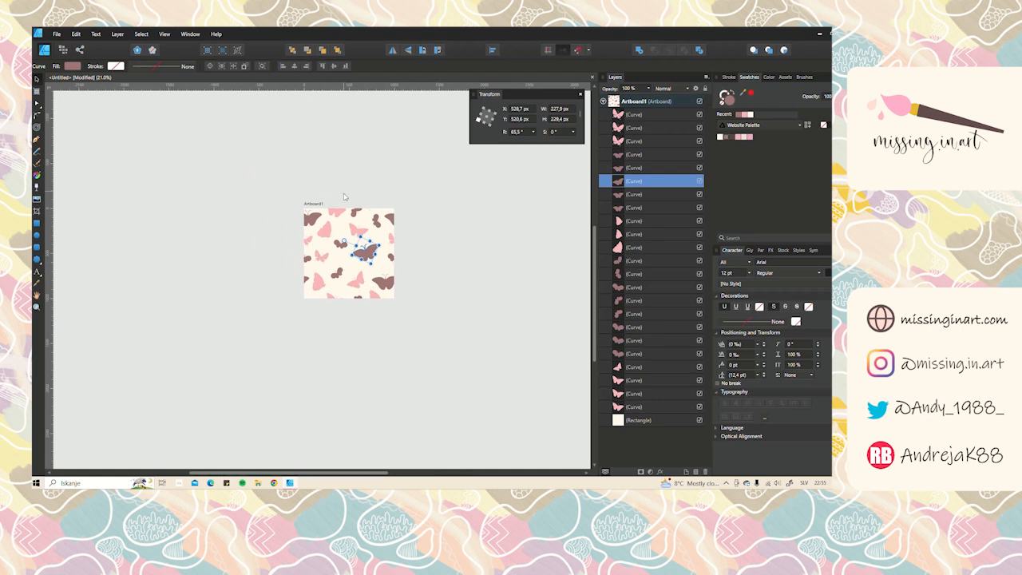
scroll(339, 255, up, 3)
drag(336, 254, 352, 236)
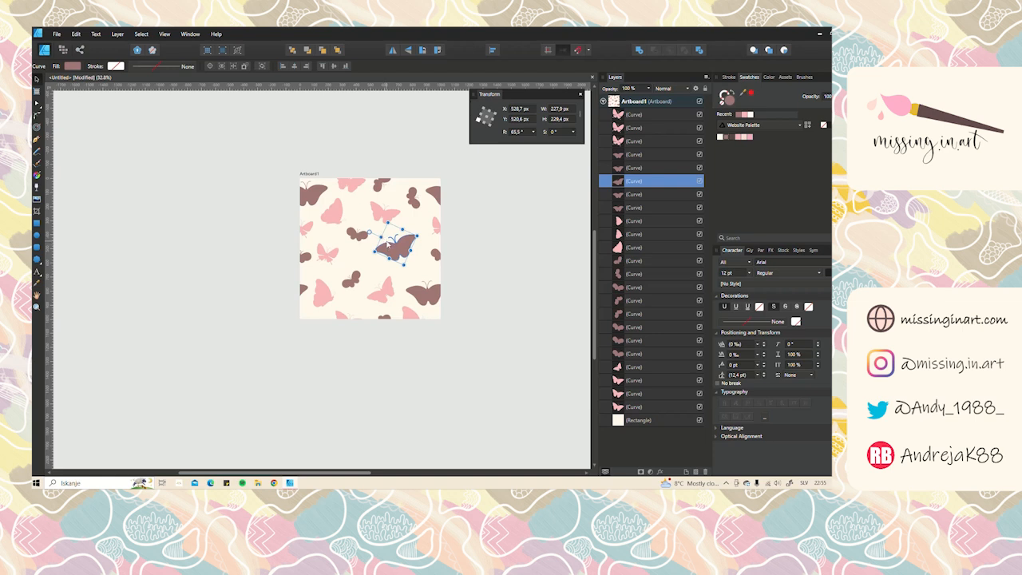
drag(398, 232, 340, 236)
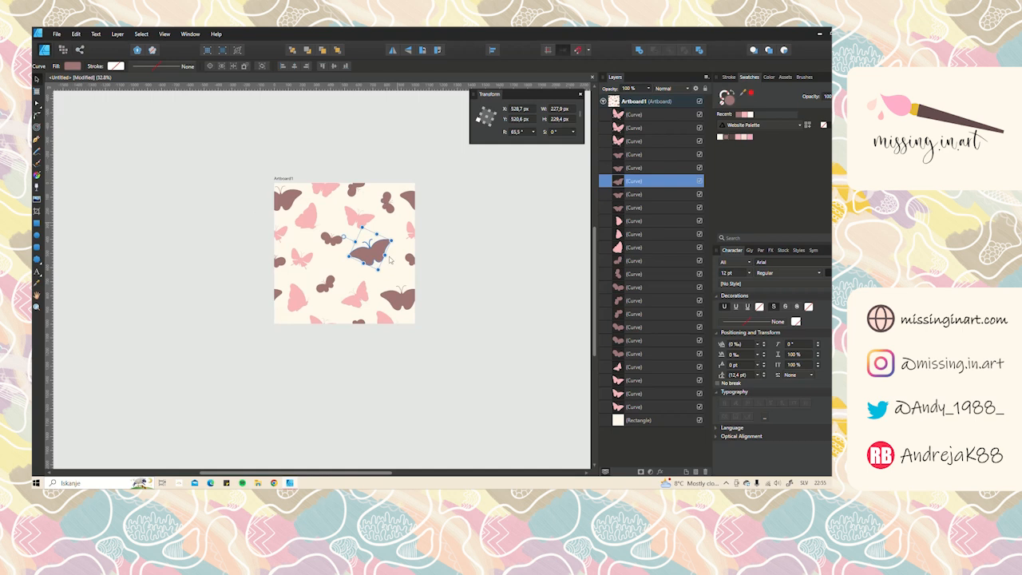
Export the artboard as a 1000 × 1000 px PNG
click(279, 178)
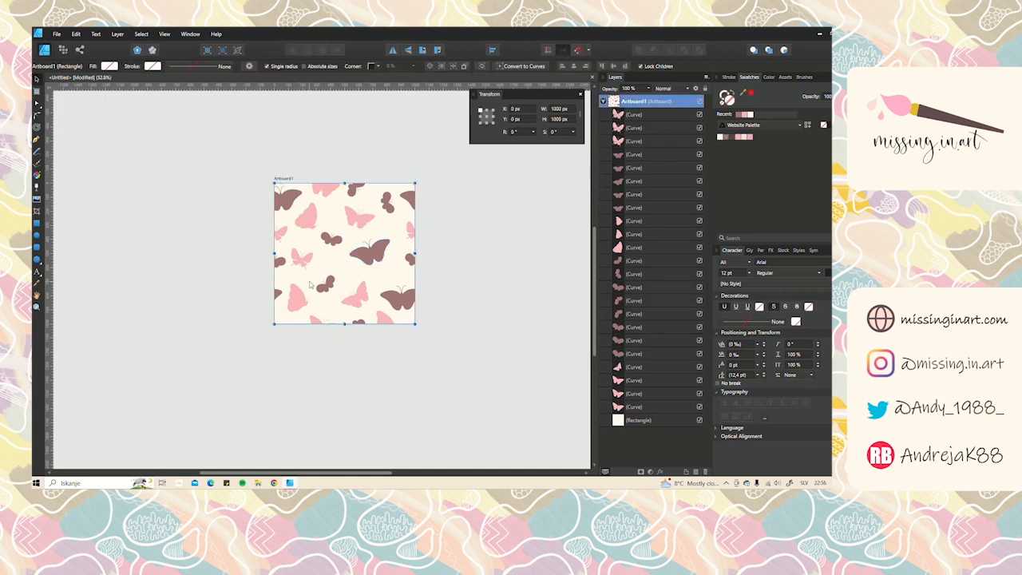
click(57, 34)
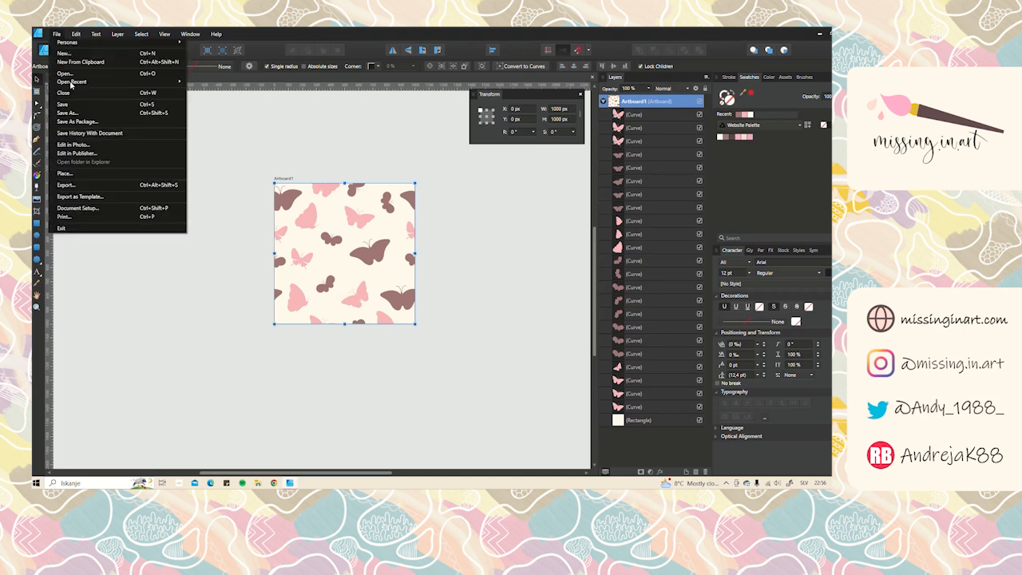
click(83, 188)
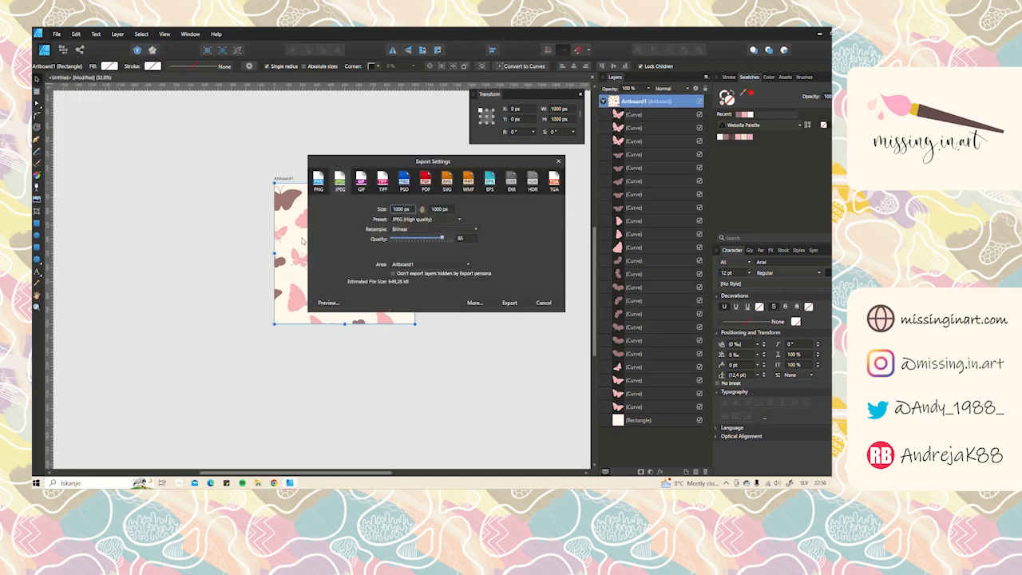
click(319, 182)
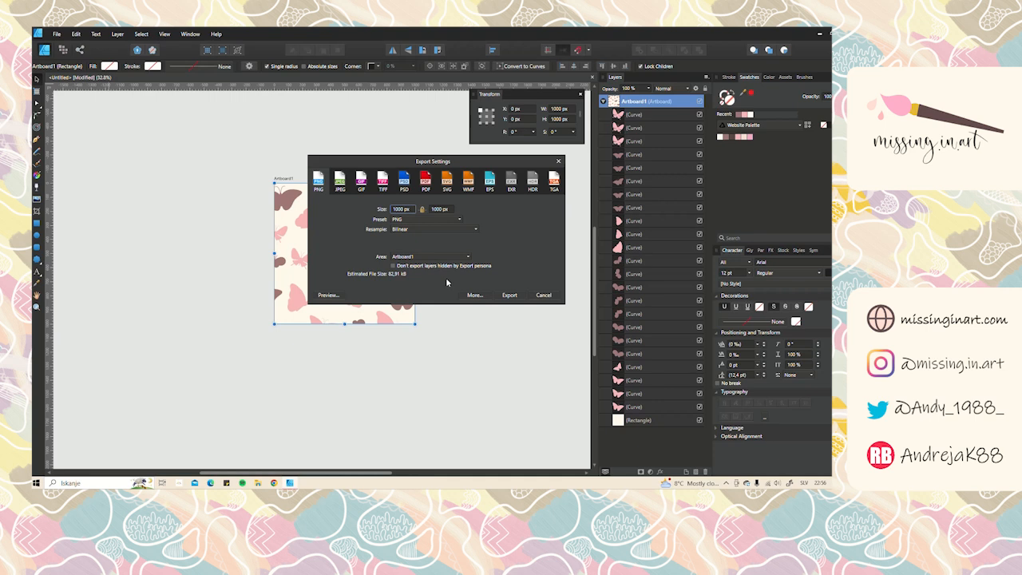
click(509, 296)
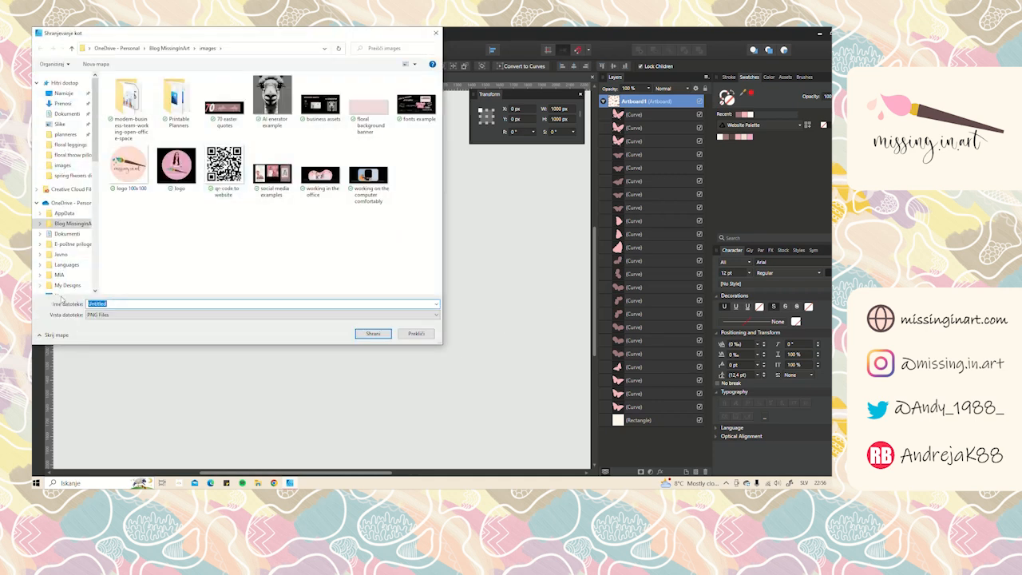
Save the exported PNG in the youtube\slike folder on the desktop as "butterfly pattern affinity"
click(64, 93)
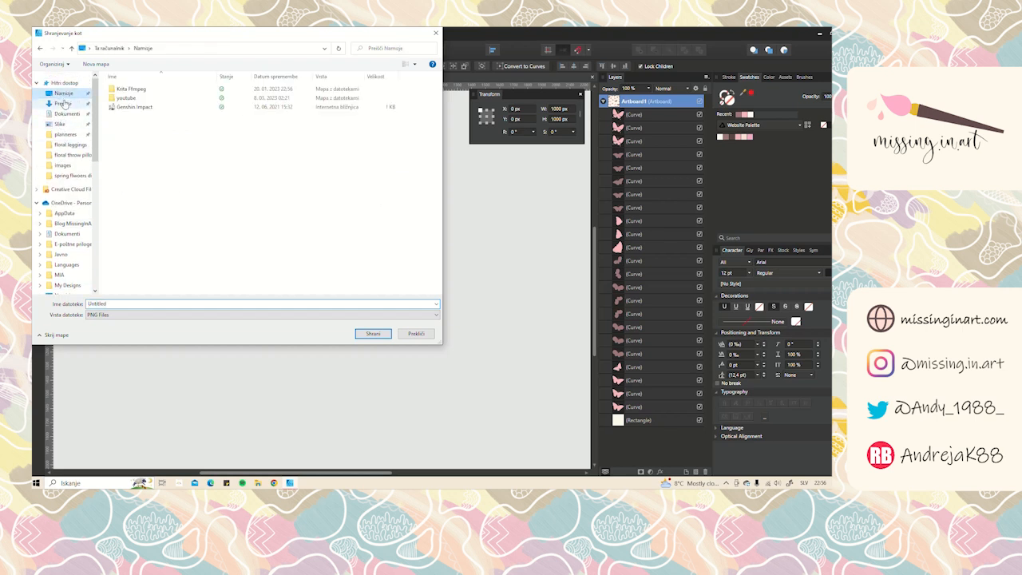
double_click(131, 99)
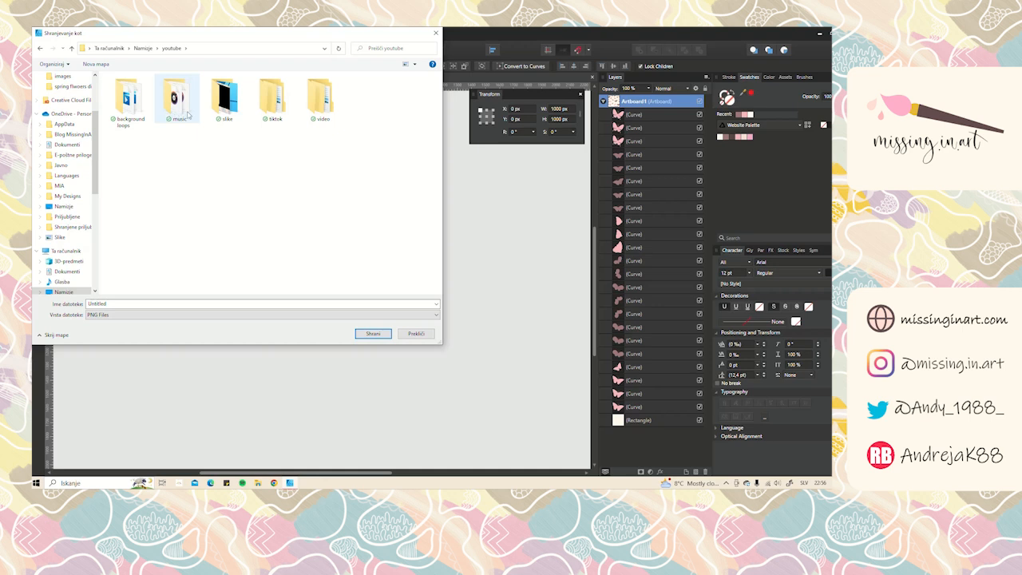
click(218, 116)
double_click(218, 115)
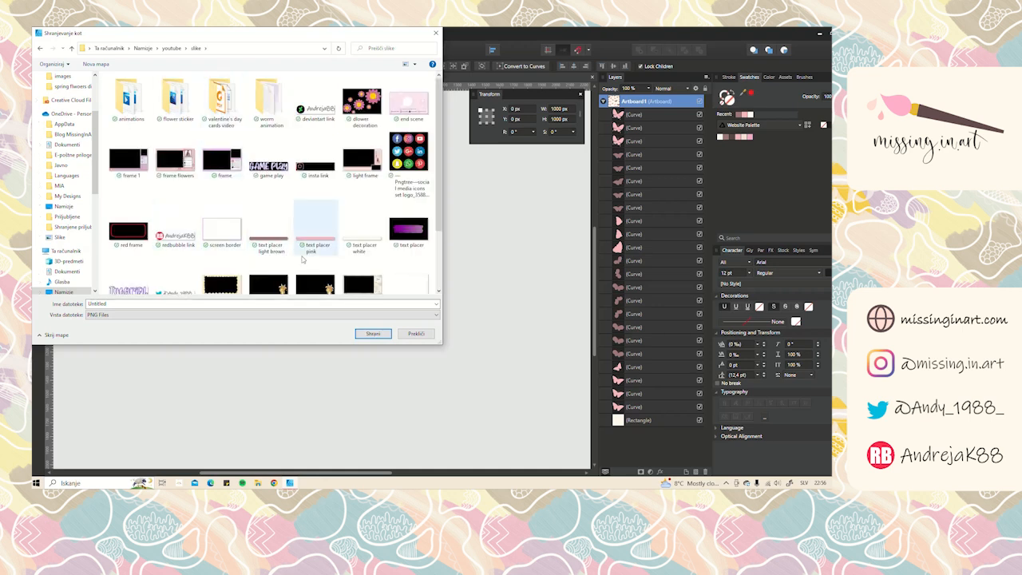
double_click(151, 303)
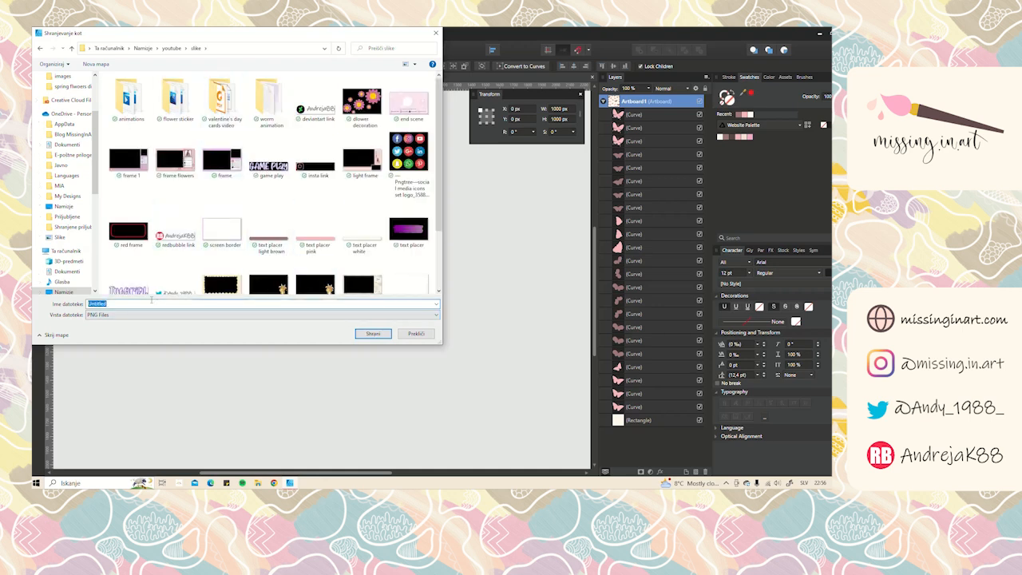
text(butterfl)
text(ttern affinity)
key(Return)
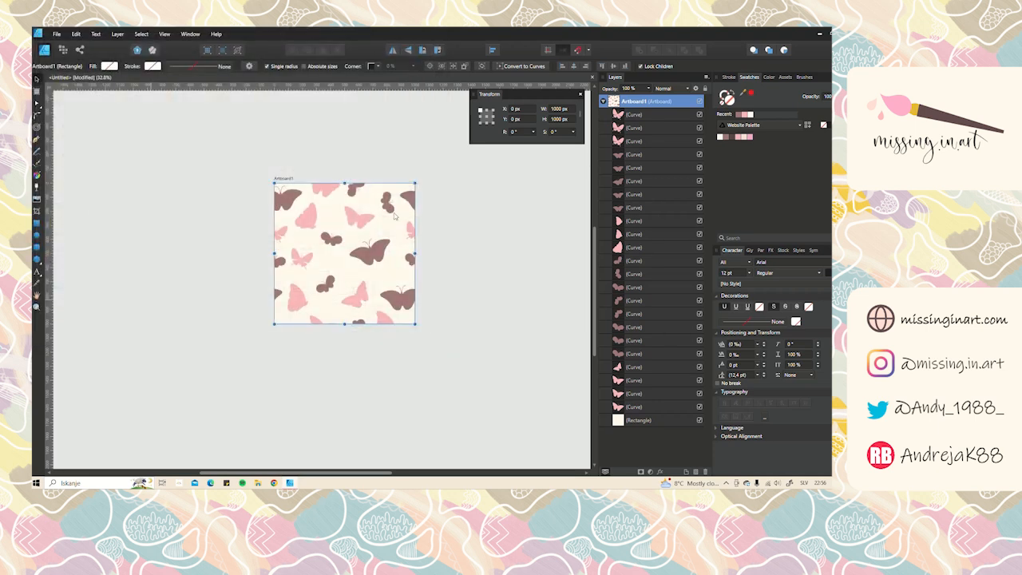
Draw a test rectangle about 5458 × 5538 px on the empty canvas to the right of the artboard
scroll(394, 215, down, 6)
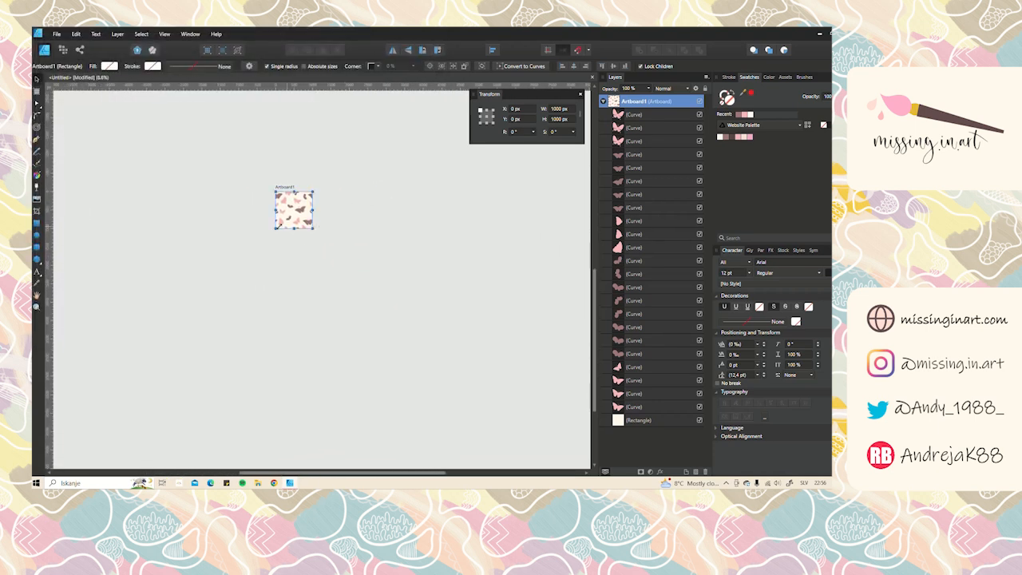
click(37, 224)
drag(380, 251, 345, 234)
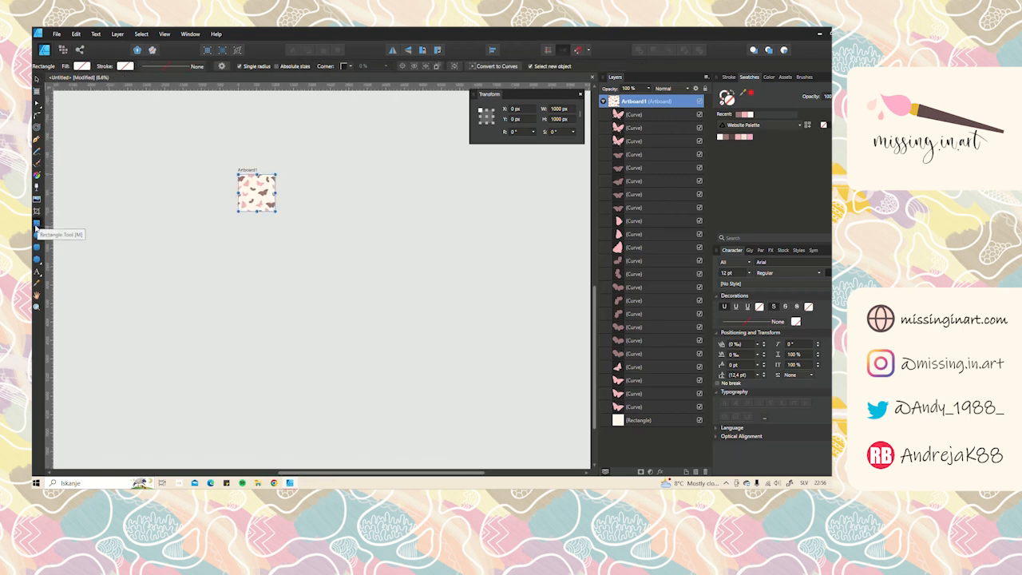
drag(316, 171, 518, 374)
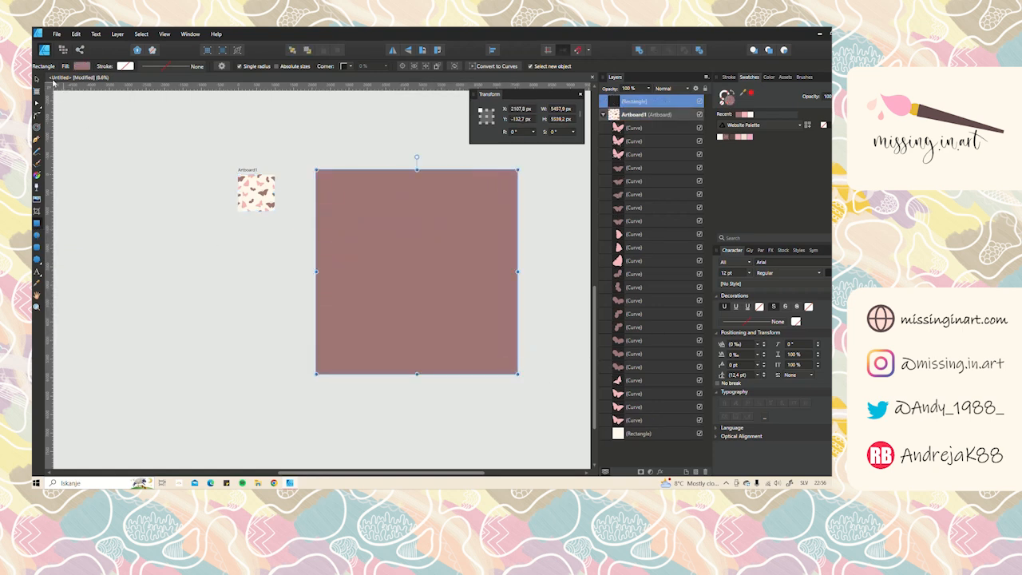
Give the rectangle a bitmap fill from "butterfly pattern affinity" and shrink the fill to about half its size so the pattern repeats
click(36, 177)
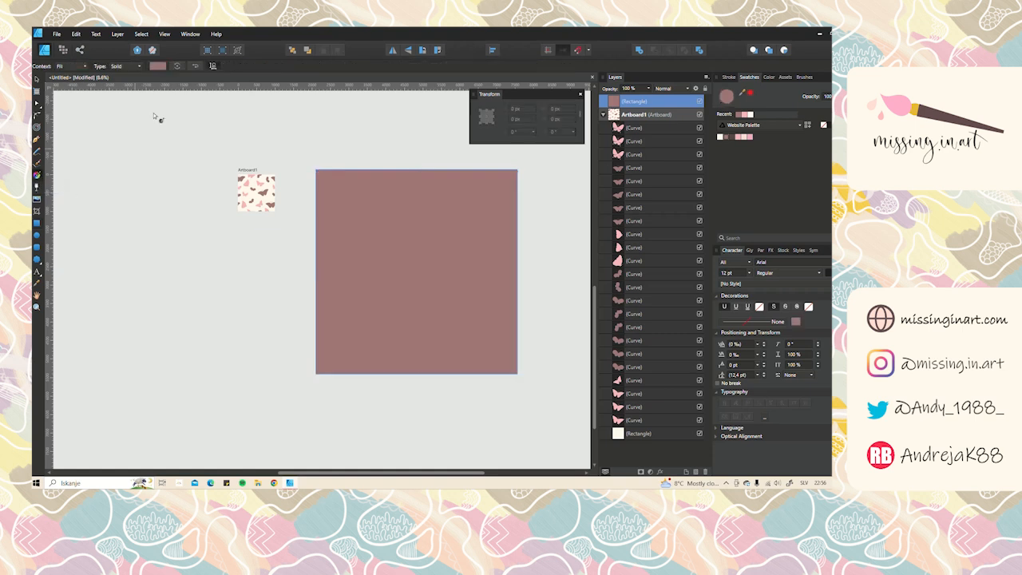
click(119, 67)
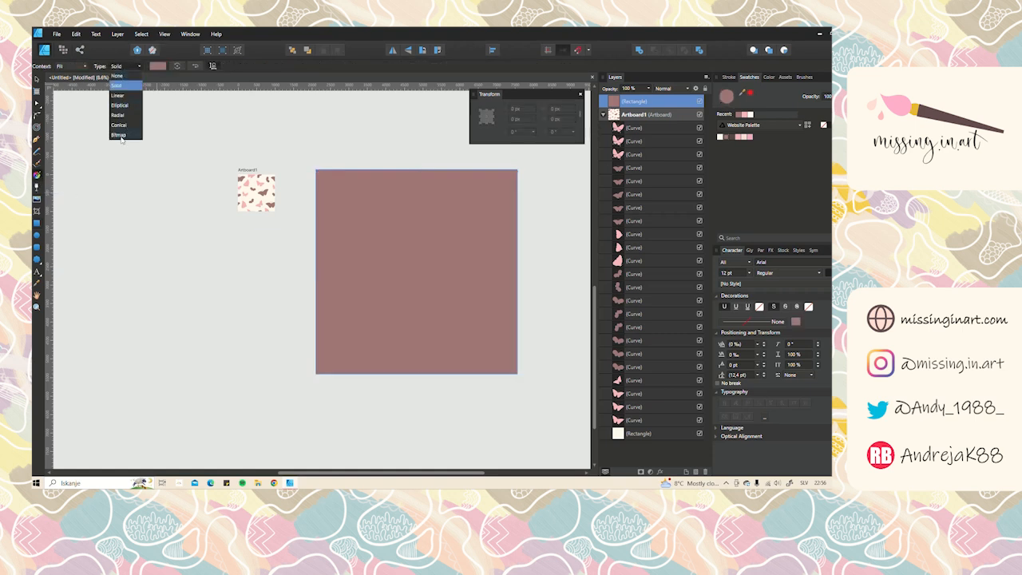
click(118, 135)
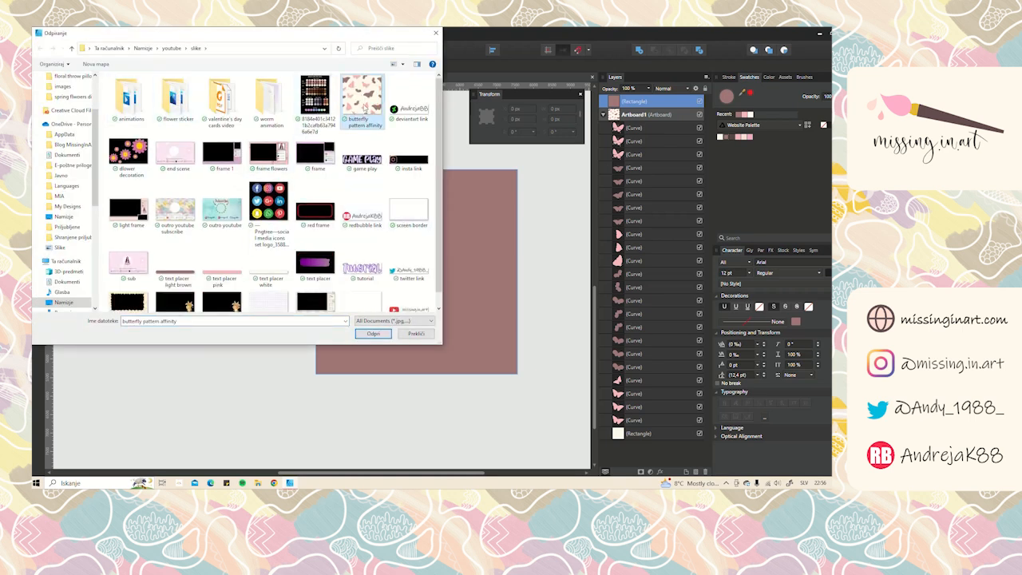
double_click(364, 98)
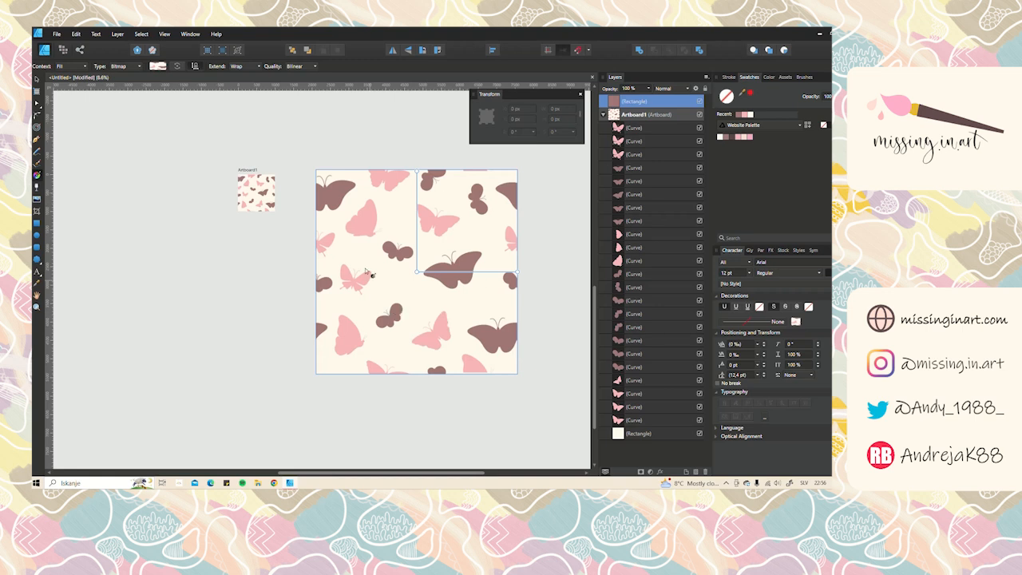
drag(517, 271, 464, 272)
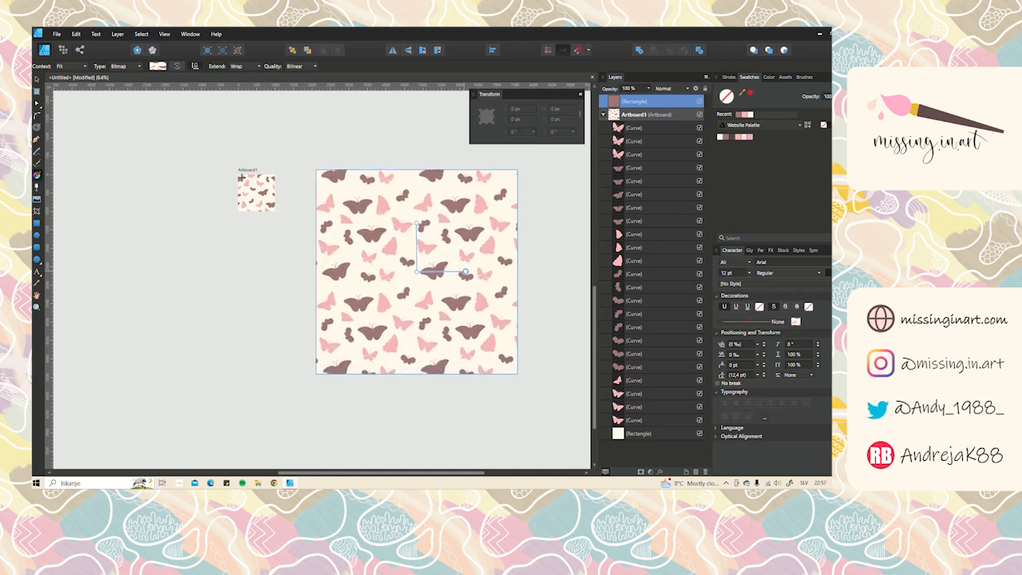
Duplicate the pink butterfly that is cut off at the artboard's bottom edge
scroll(242, 178, up, 3)
drag(293, 252, 265, 237)
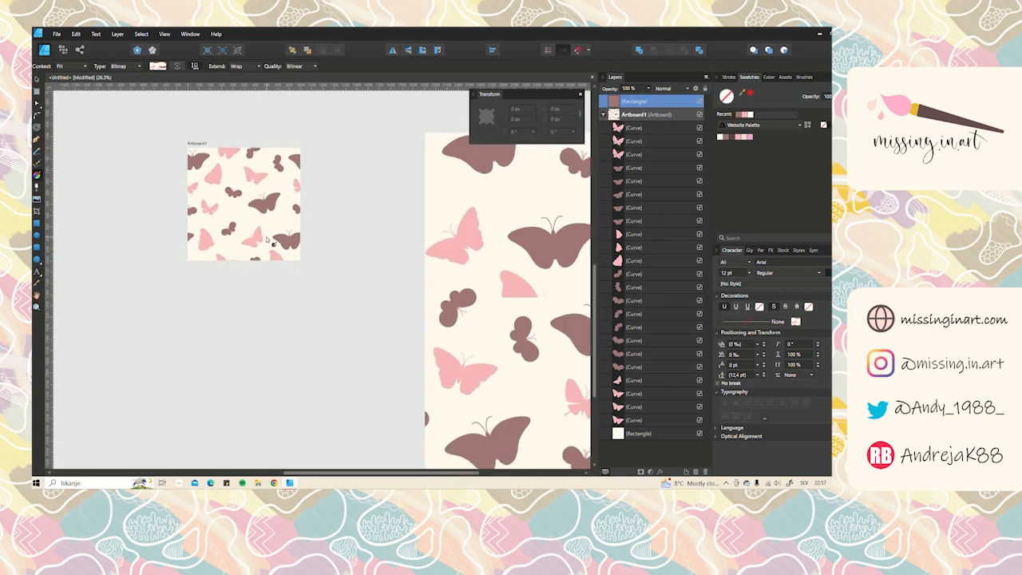
click(277, 257)
drag(473, 282, 515, 348)
scroll(316, 232, down, 2)
scroll(326, 313, up, 7)
click(37, 80)
drag(465, 285, 385, 279)
scroll(365, 307, down, 2)
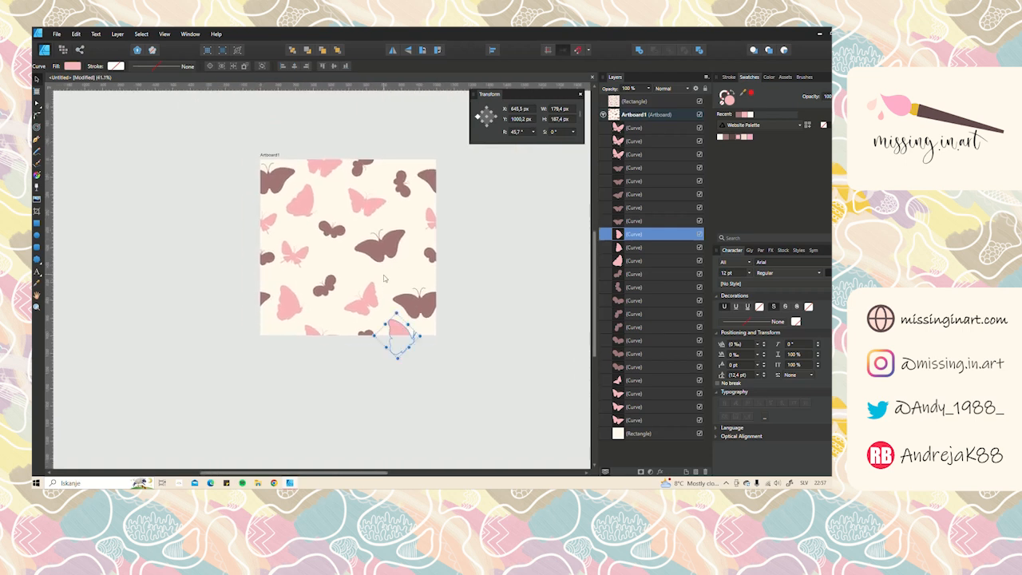
key(ctrl+j)
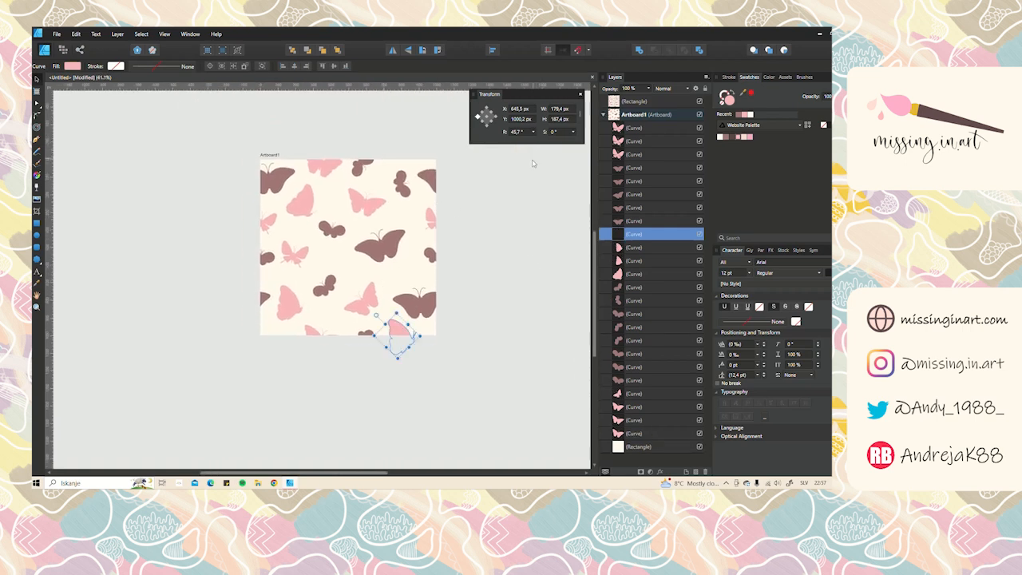
Move the duplicated pink butterfly up by 1000 px to the artboard's top edge and shift the small brown butterfly below it slightly down
click(655, 261)
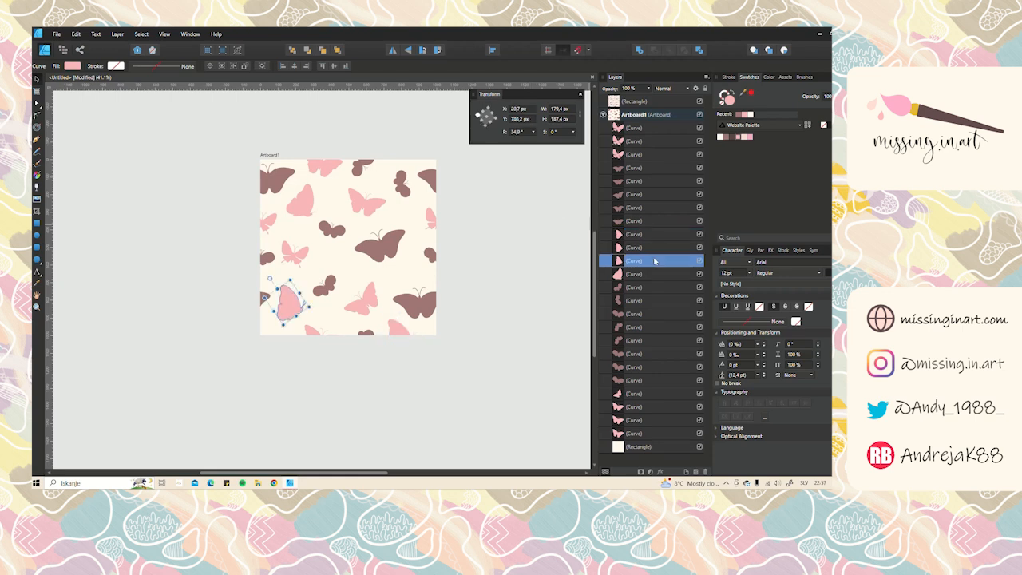
click(650, 239)
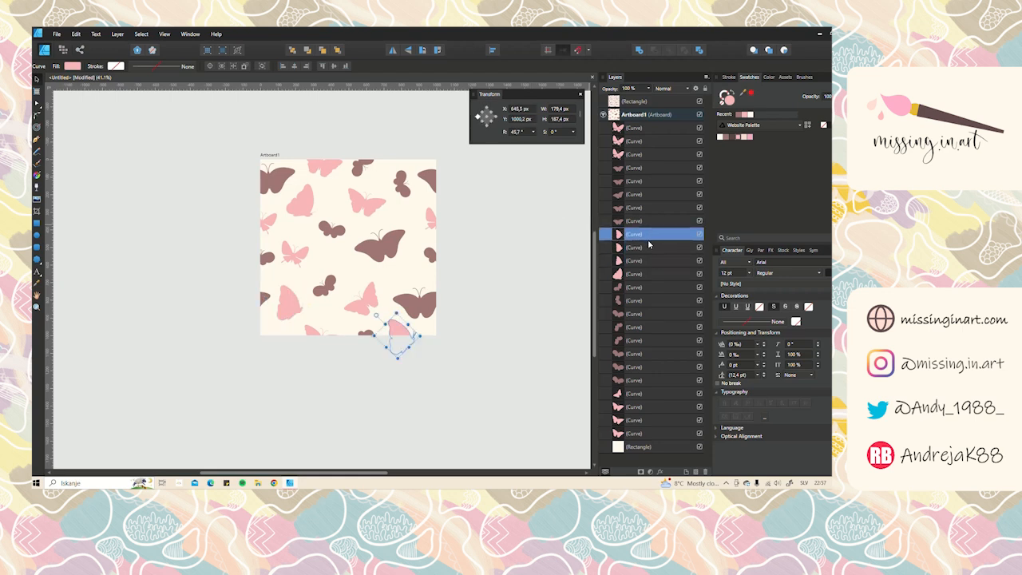
click(533, 119)
text(-1000)
key(Return)
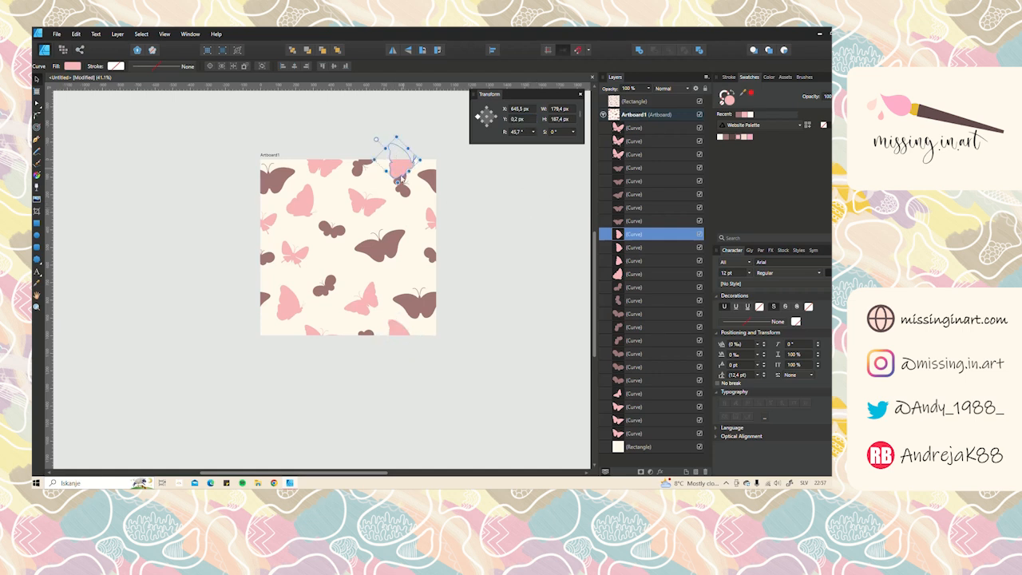
drag(405, 193, 407, 209)
scroll(339, 249, down, 2)
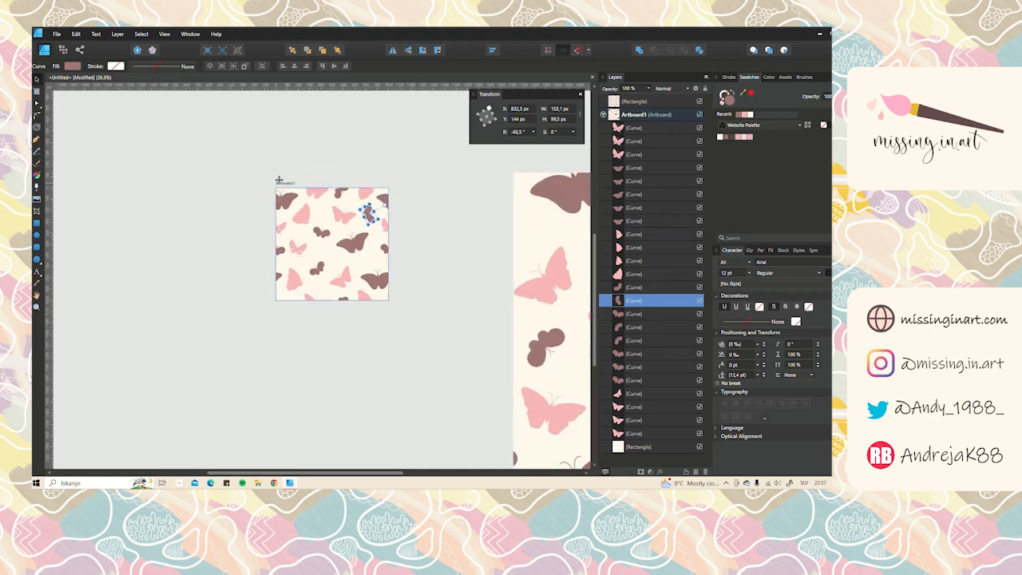
Export the corrected artboard as PNG again, overwriting "butterfly pattern affinity" in the youtube\slike folder
click(281, 183)
click(57, 34)
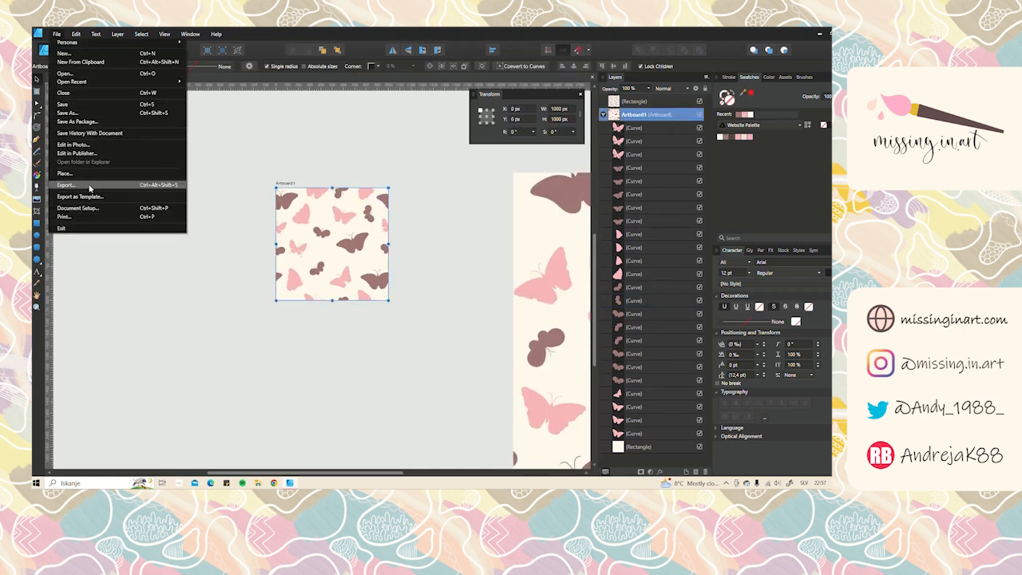
click(86, 185)
click(510, 308)
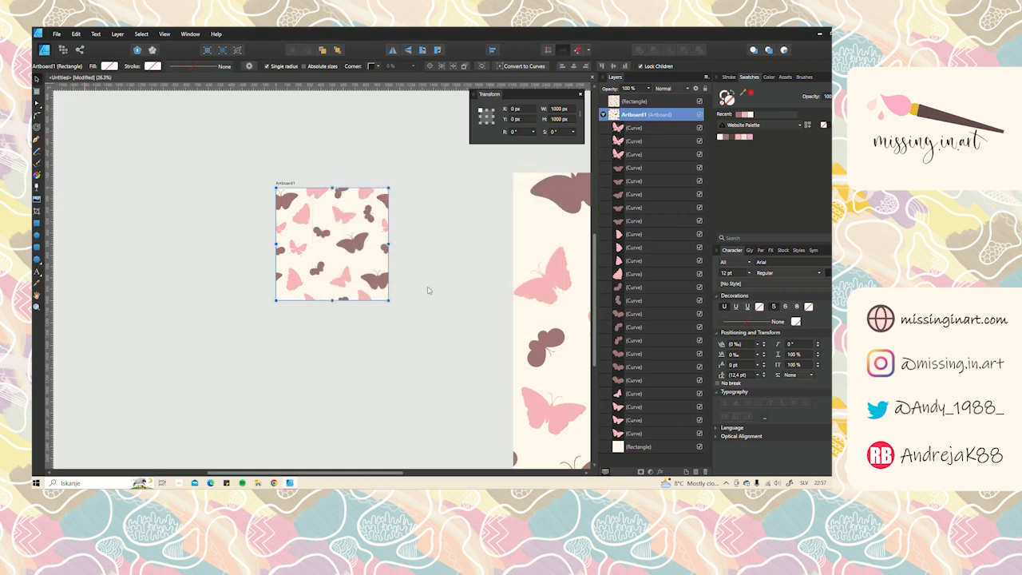
click(326, 113)
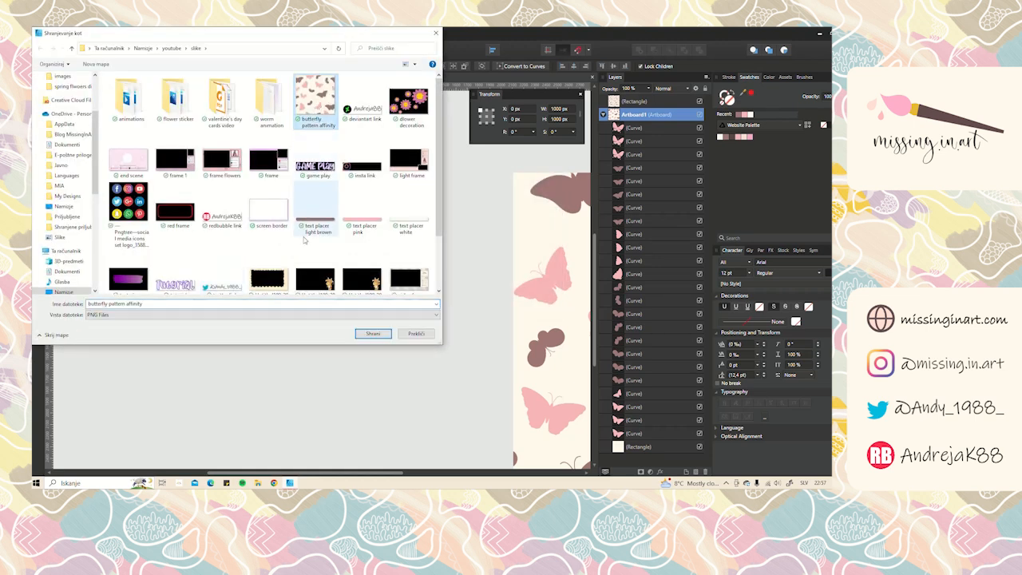
click(373, 333)
click(467, 288)
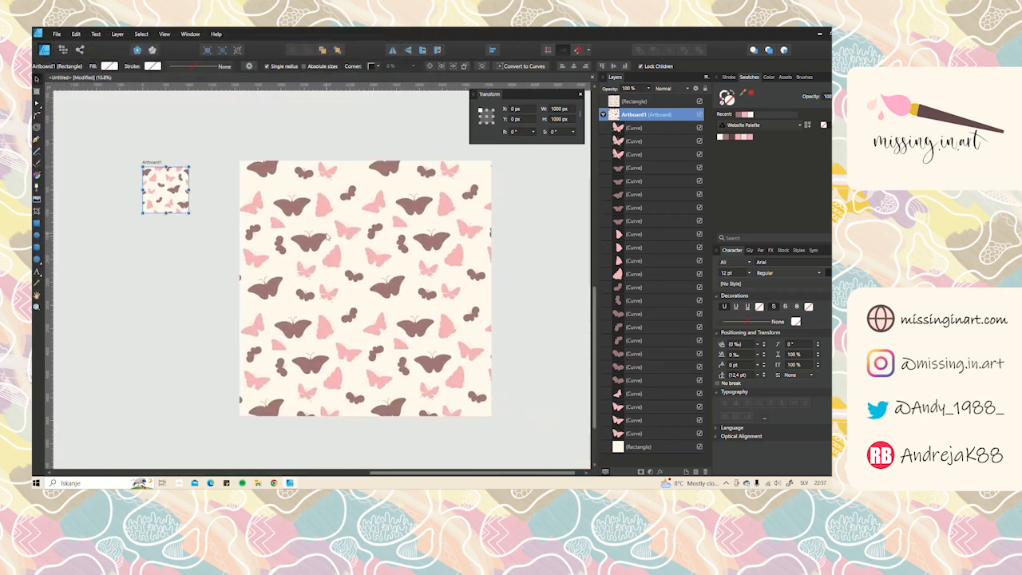
Replace the large test rectangle's fill with a bitmap fill from the updated "butterfly pattern affinity" image
click(327, 237)
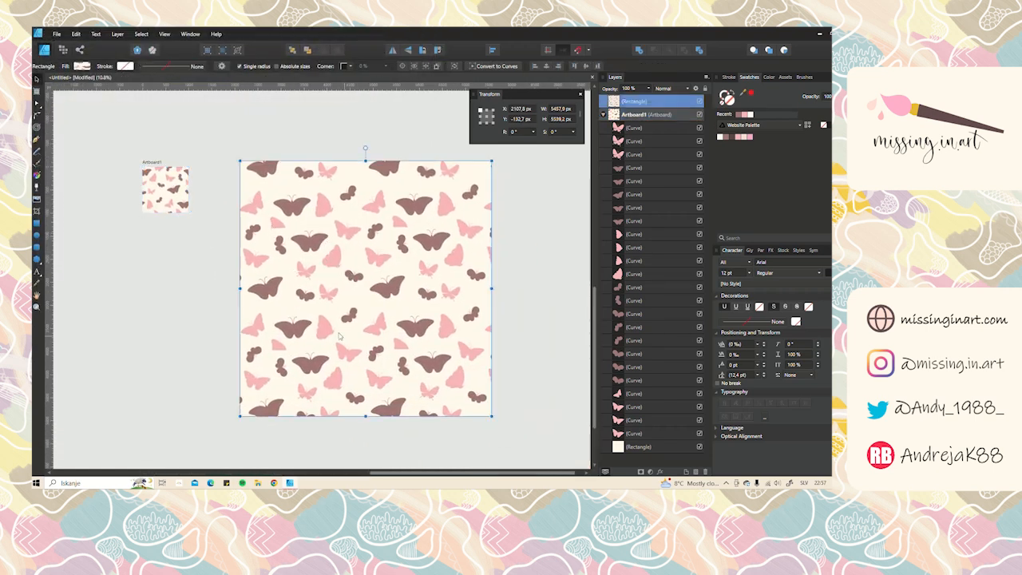
click(82, 67)
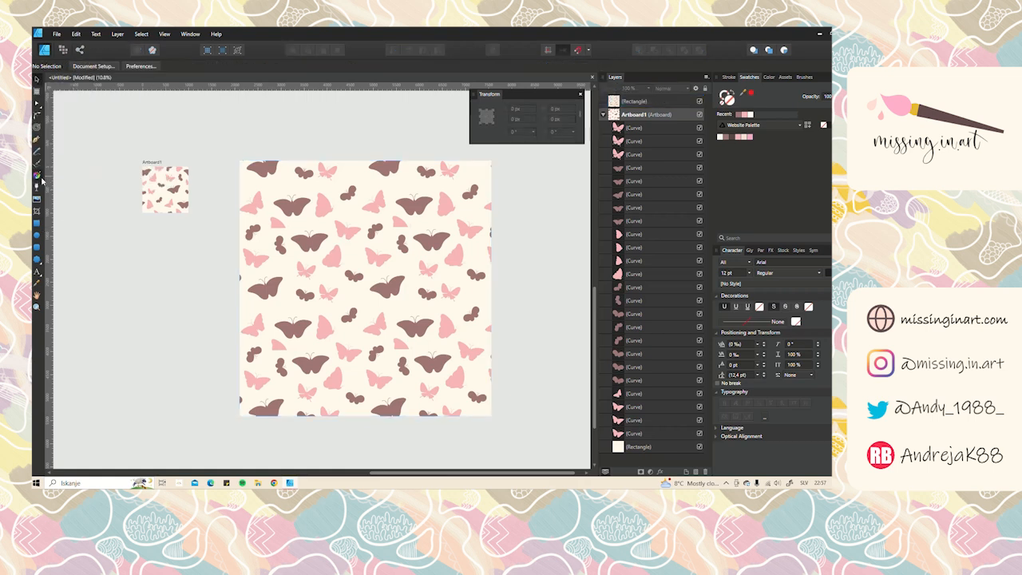
click(36, 175)
click(118, 66)
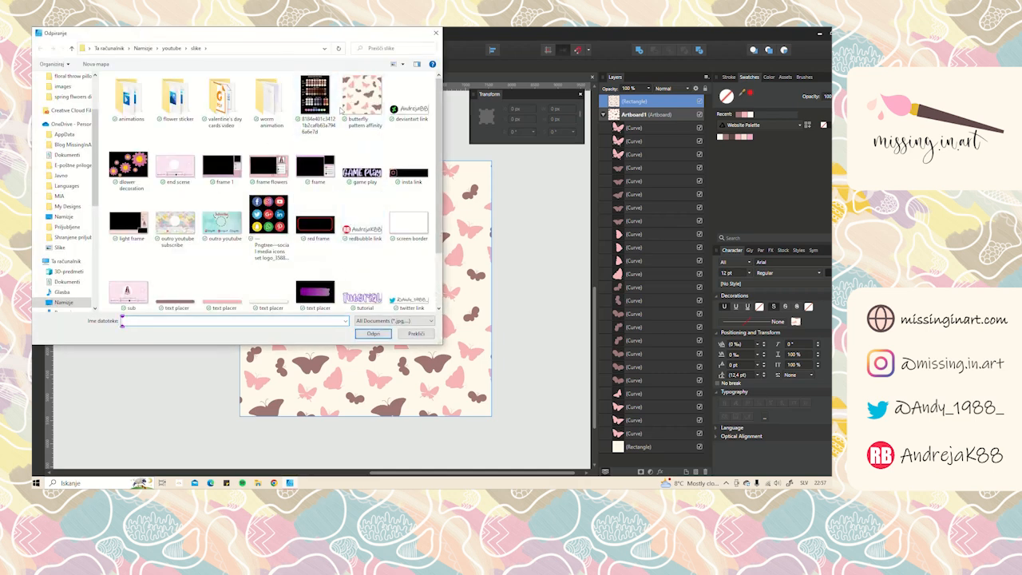
click(362, 100)
key(Return)
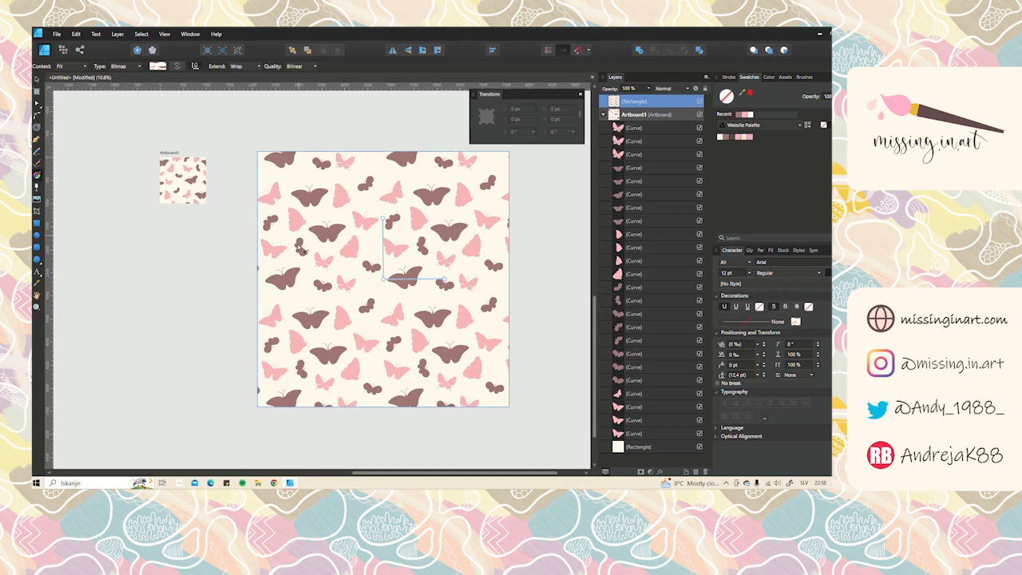
Shrink the rectangle's bitmap fill to about 30% of its size so the pattern repeats many times, and check the seams
scroll(336, 304, up, 2)
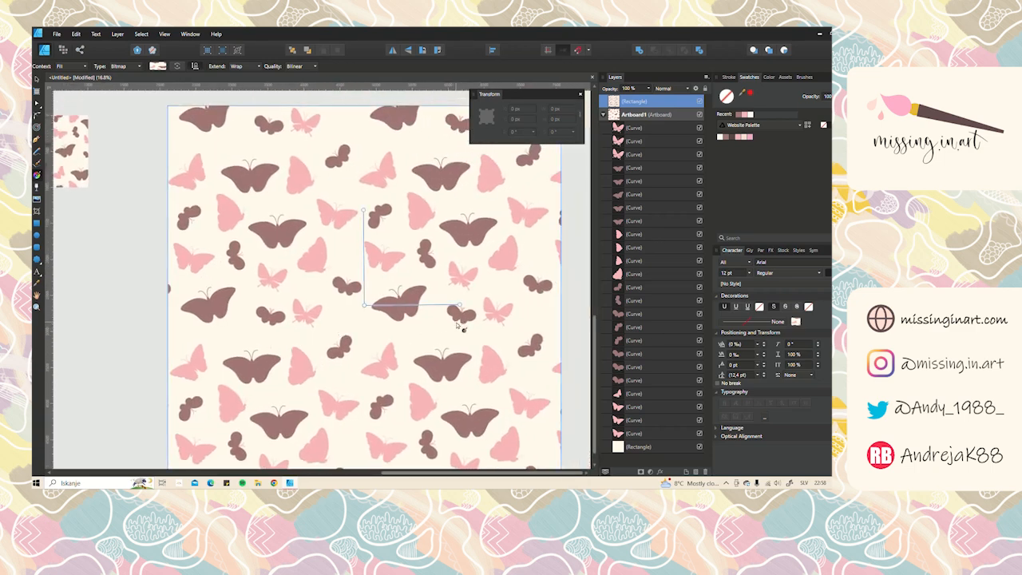
drag(462, 308, 393, 306)
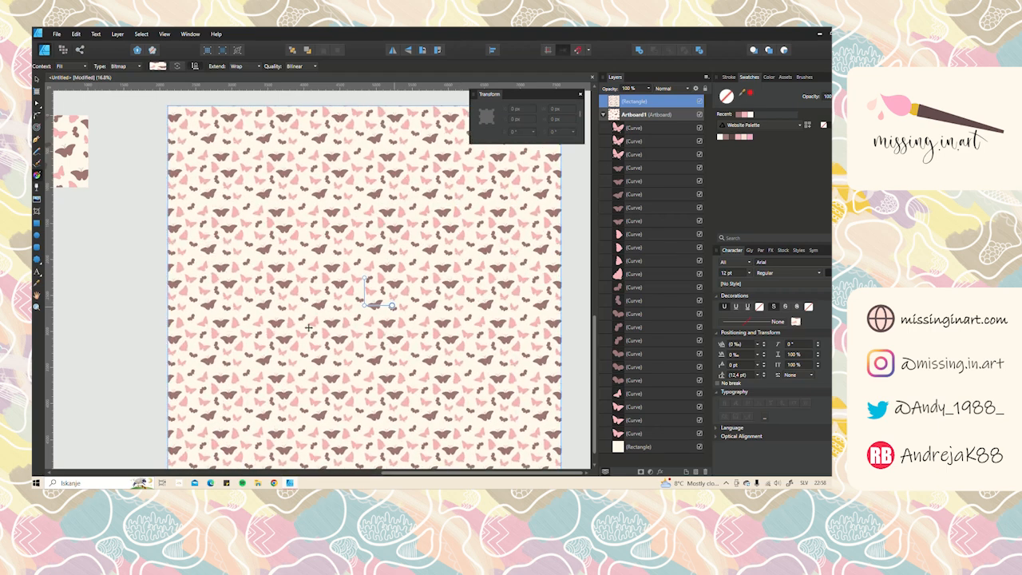
scroll(272, 307, down, 3)
drag(303, 311, 356, 267)
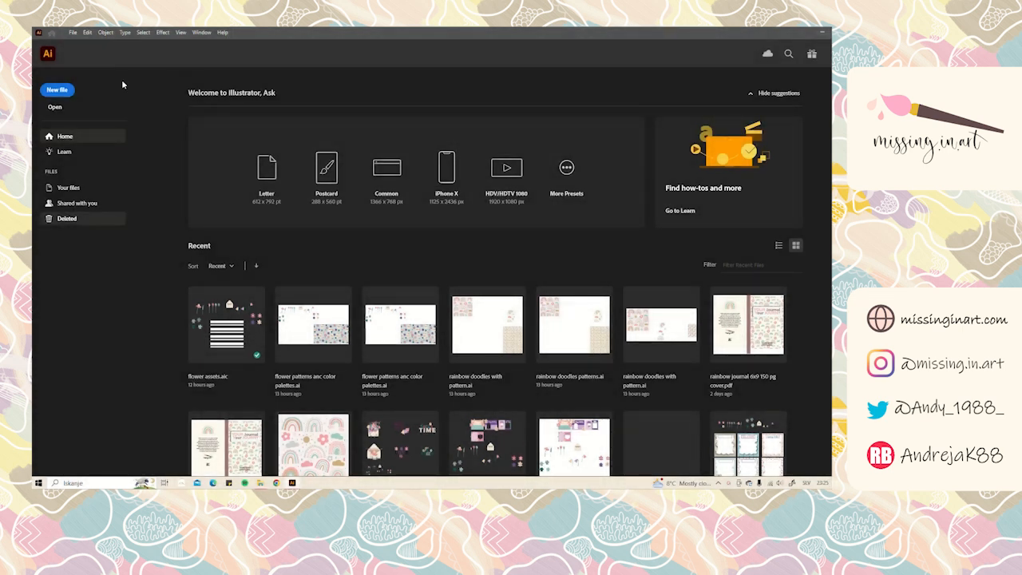
In Adobe Illustrator, start a new document from the Print presets with the units set to pixels
click(57, 90)
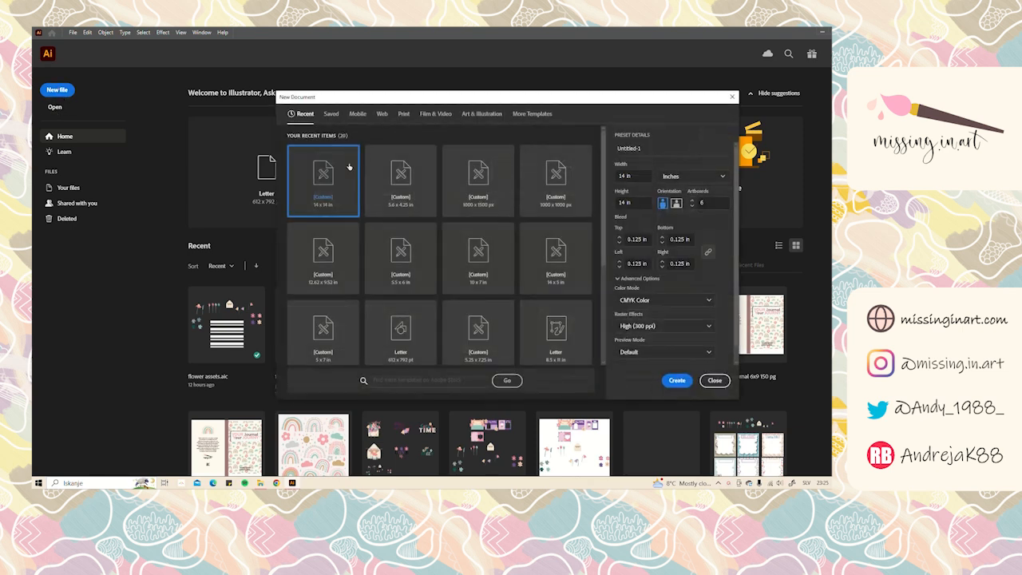
click(404, 114)
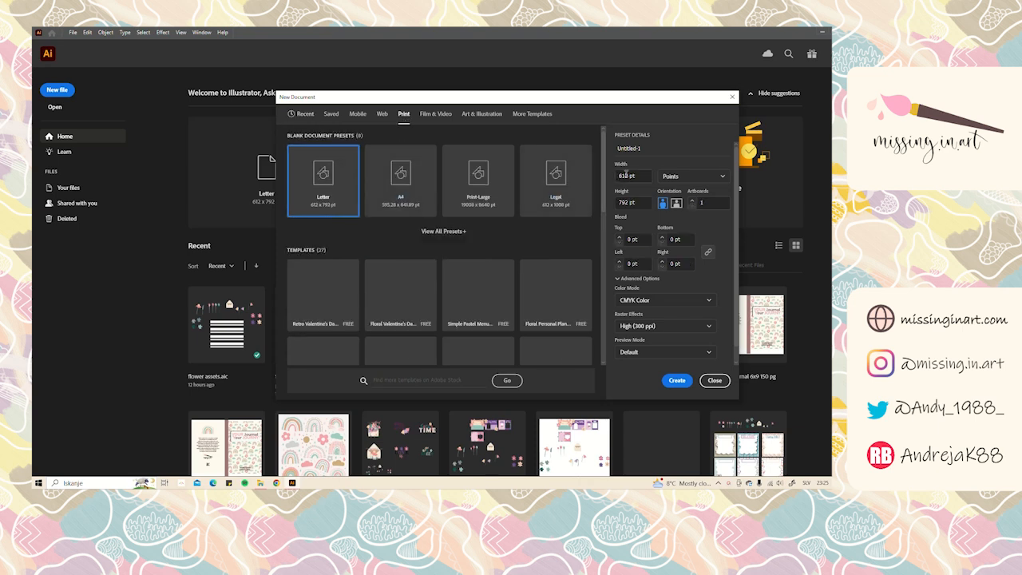
click(663, 177)
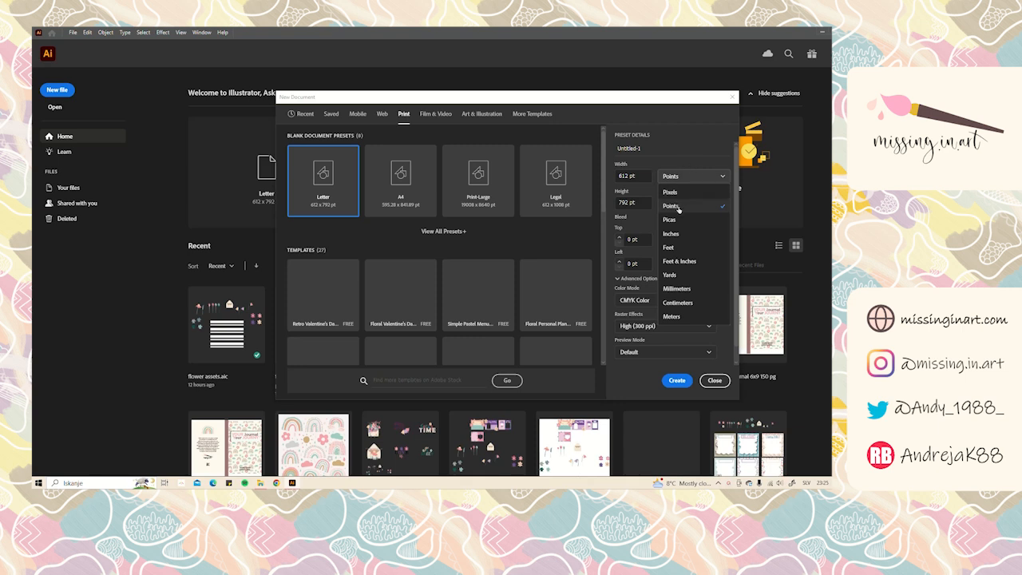
click(677, 195)
Set the new document's width and height to 1000 px and create it in CMYK Color at 300 ppi
click(623, 177)
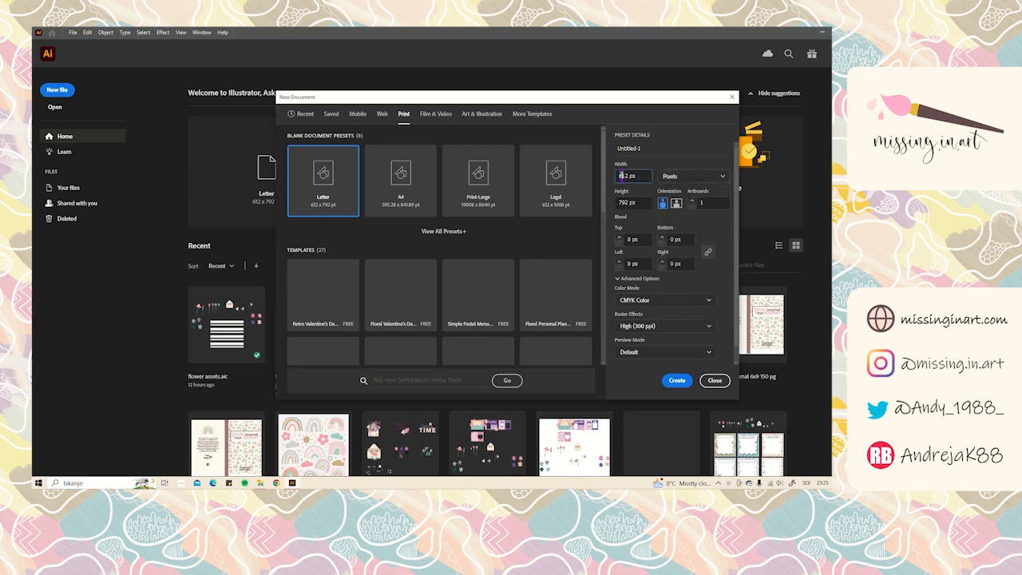
drag(631, 176, 611, 179)
text(1000)
drag(628, 203, 604, 206)
text(1)
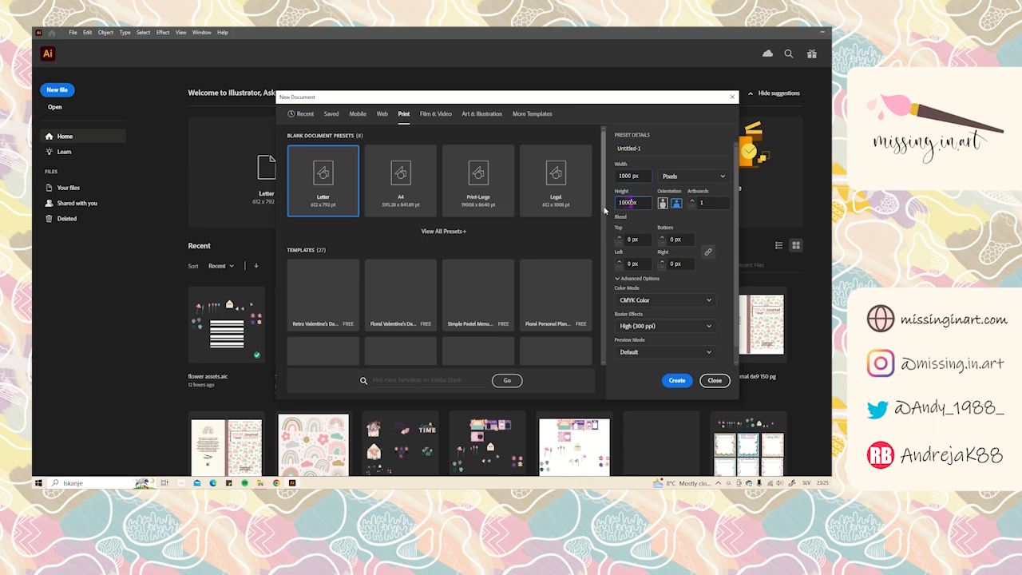
click(645, 227)
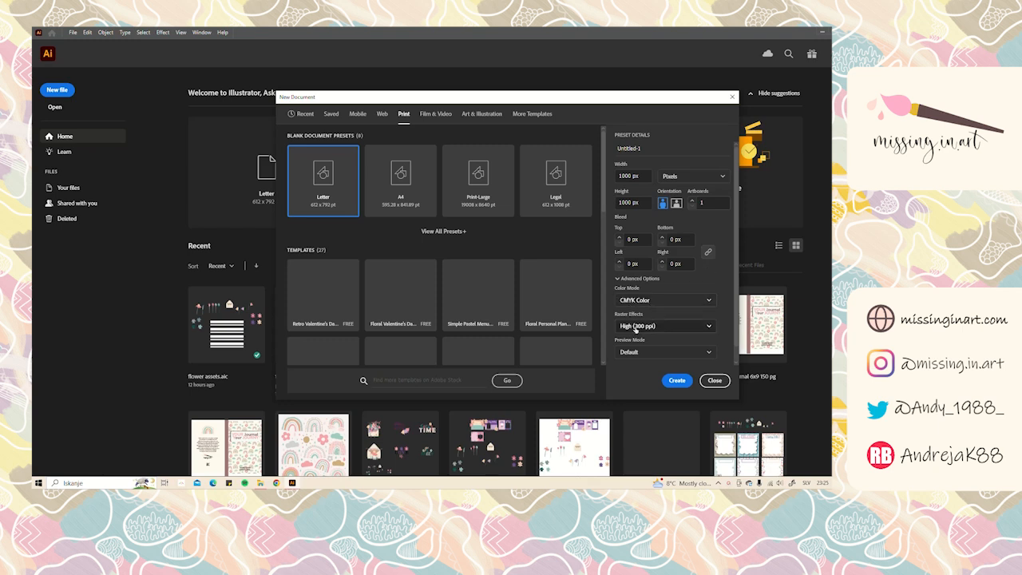
click(678, 381)
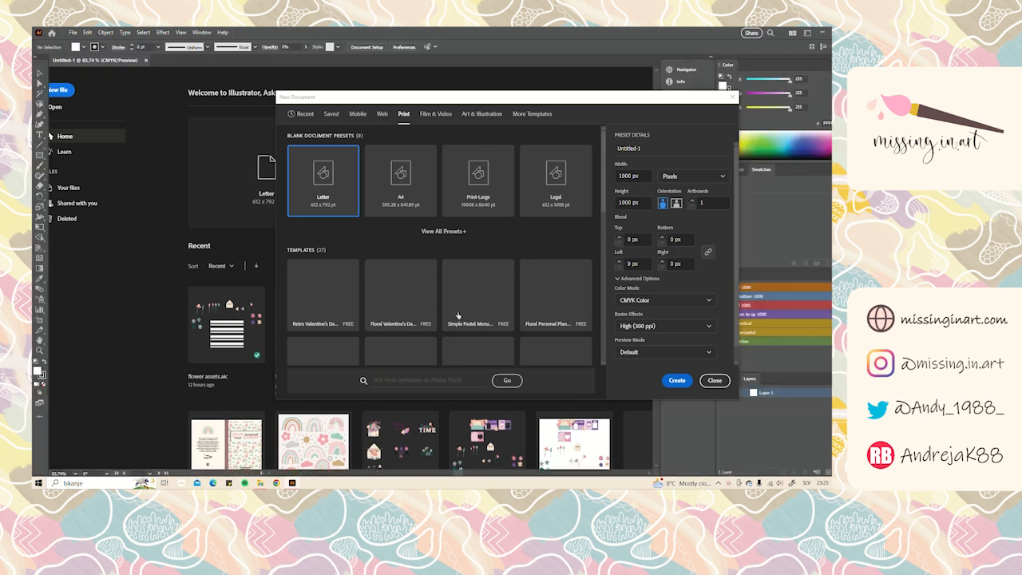
scroll(457, 315, down, 1)
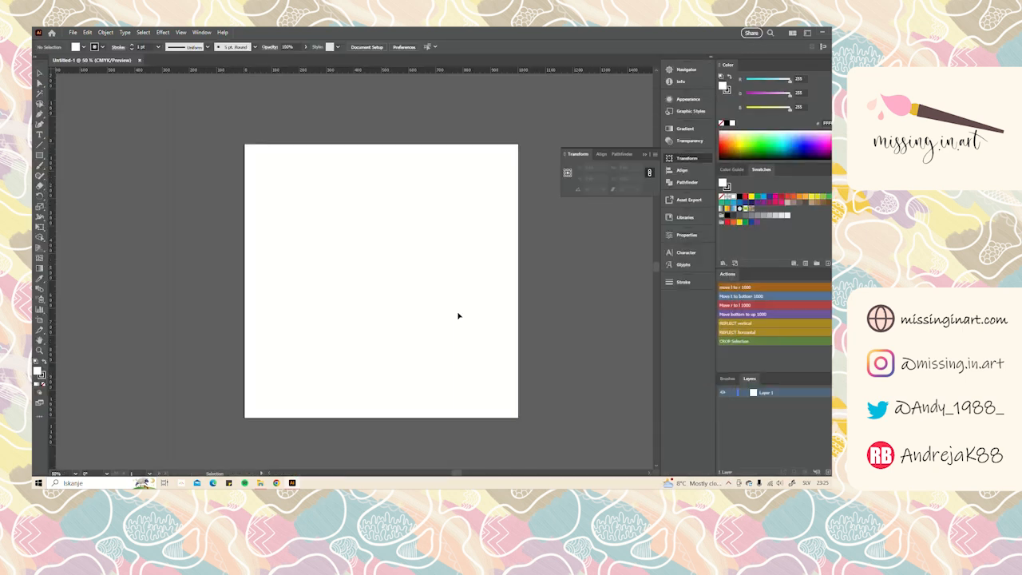
drag(457, 303, 458, 291)
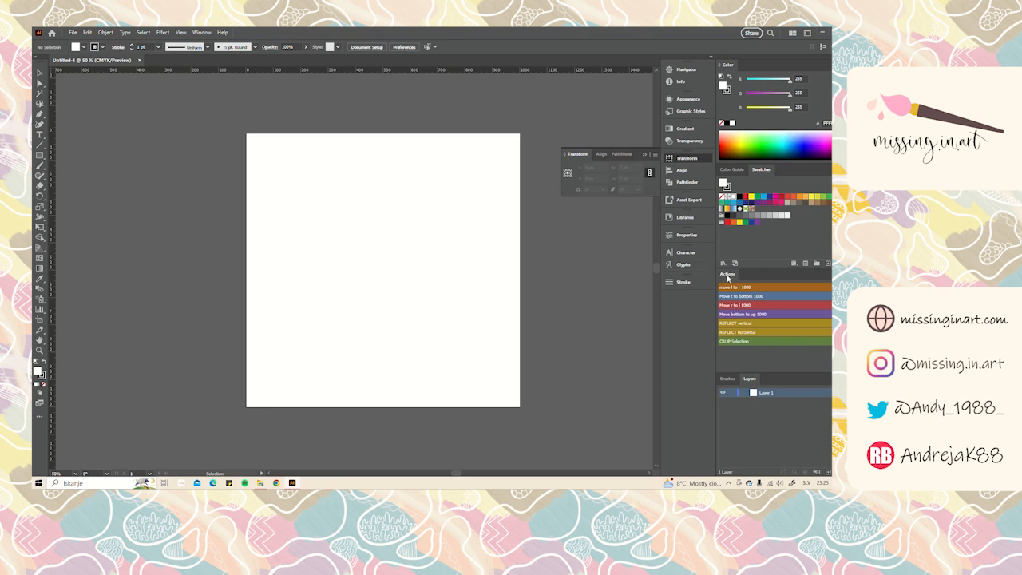
click(180, 33)
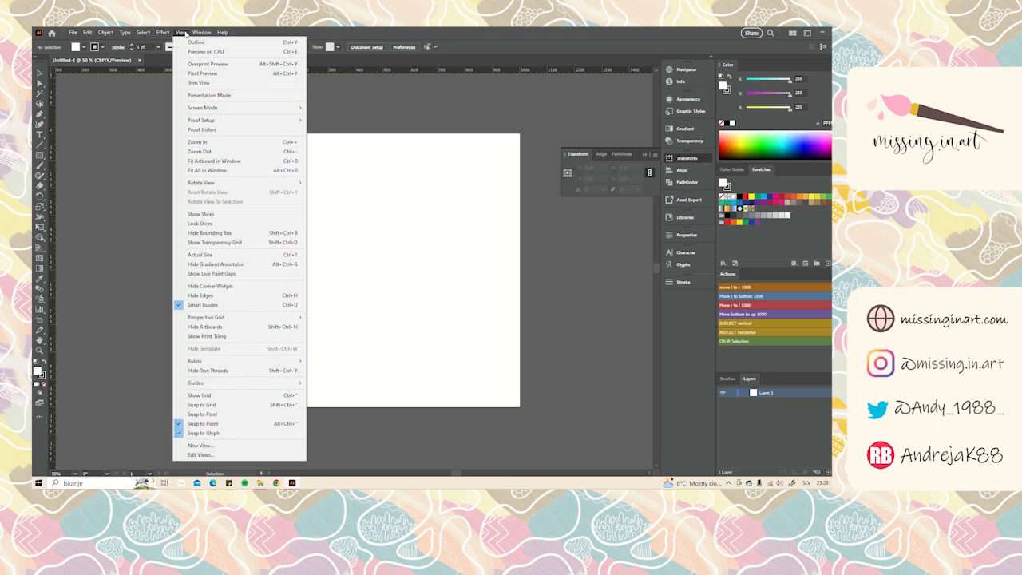
mouse_move(193, 34)
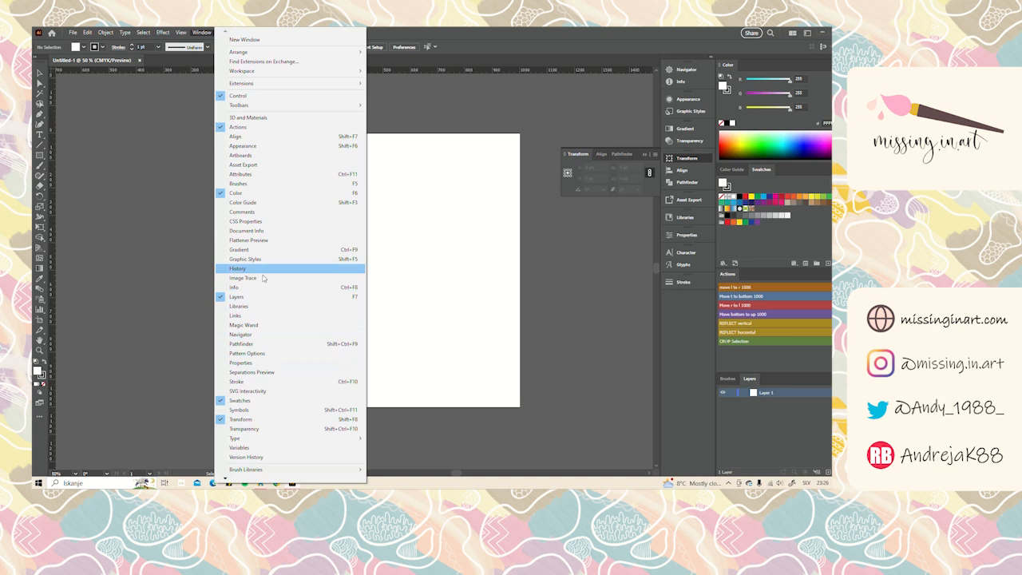
click(578, 269)
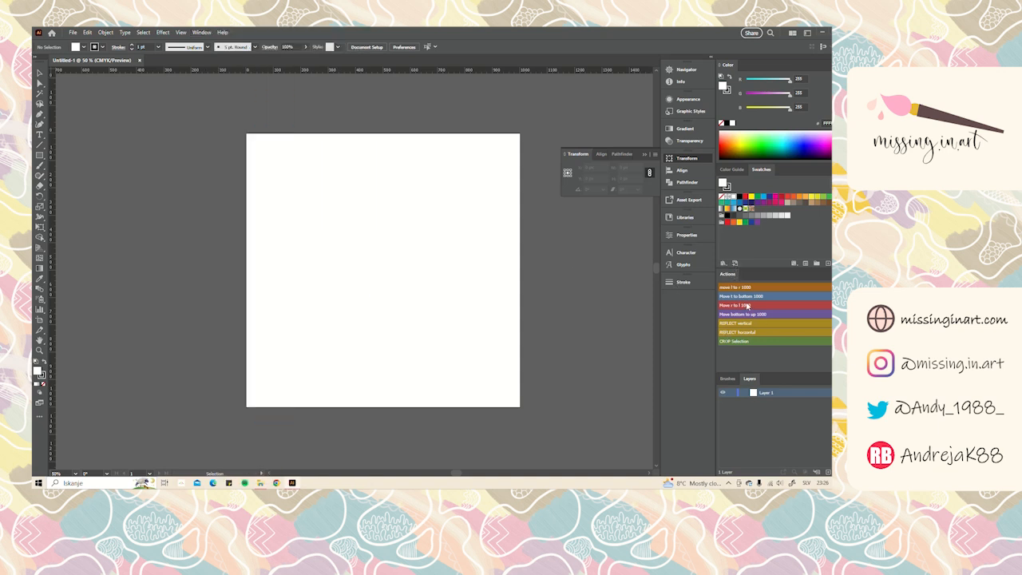
click(200, 33)
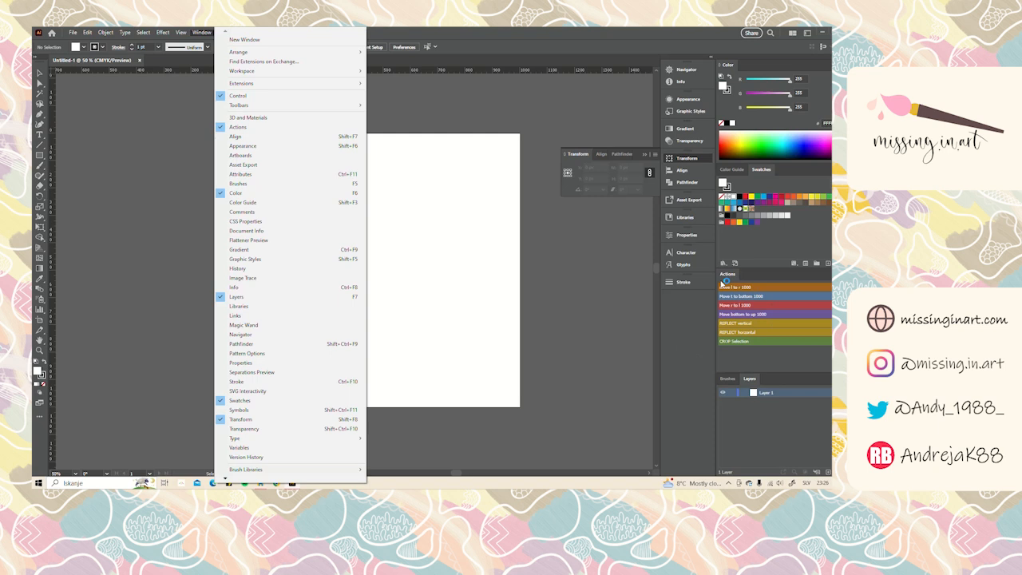
Undock the Actions panel, float it over the artboard and resize it to show all pattern actions
click(722, 274)
drag(723, 274, 450, 233)
drag(539, 293, 566, 354)
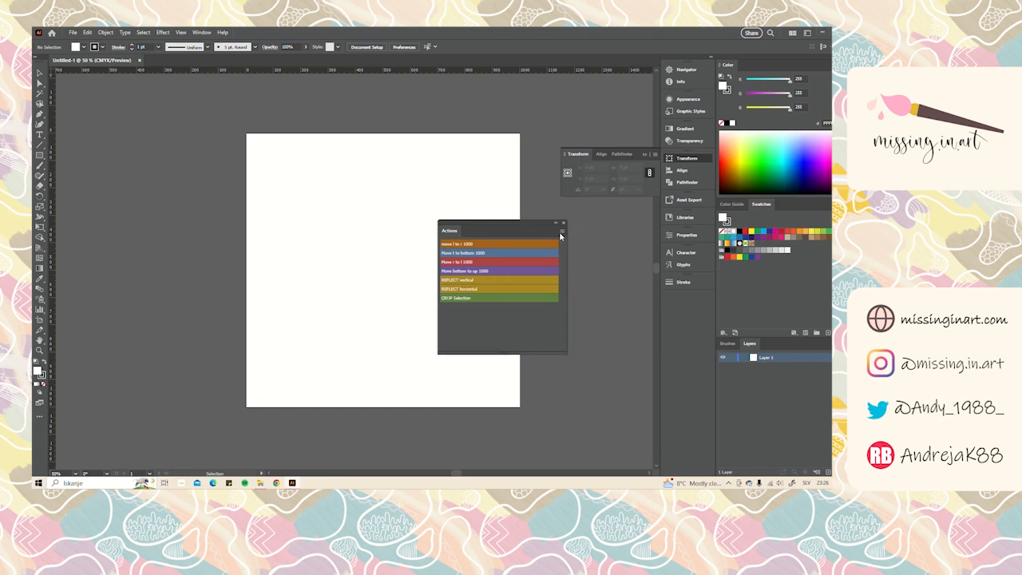
Switch the Actions panel from colored buttons to the expandable list and place it over the artboard's right edge
click(561, 232)
click(599, 416)
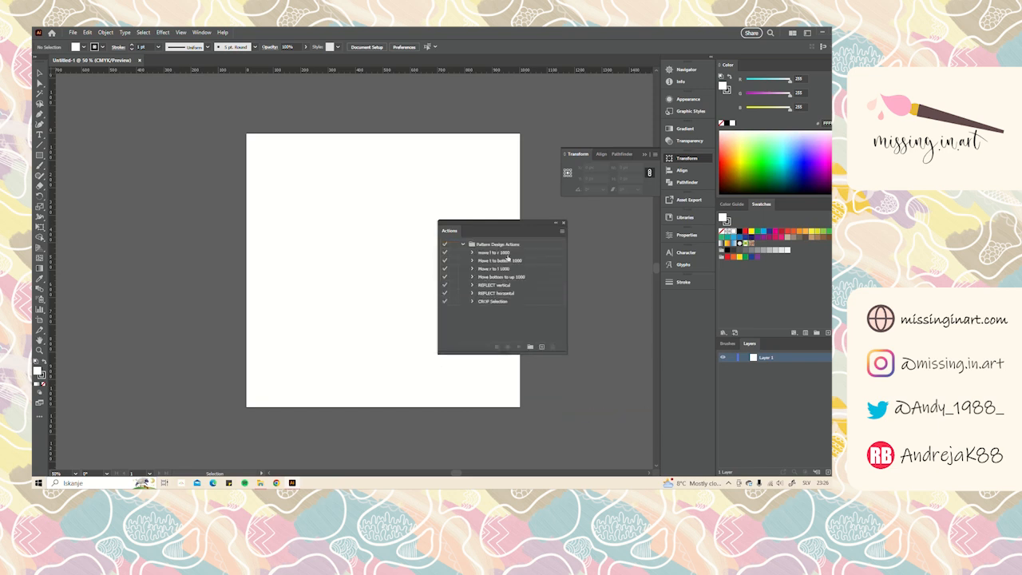
drag(468, 223, 523, 224)
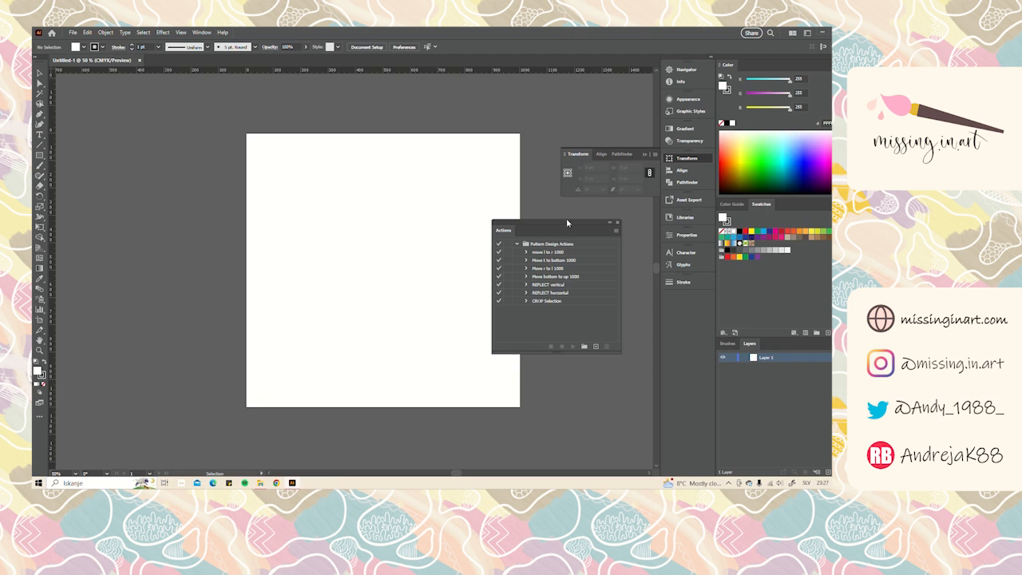
drag(560, 226, 595, 219)
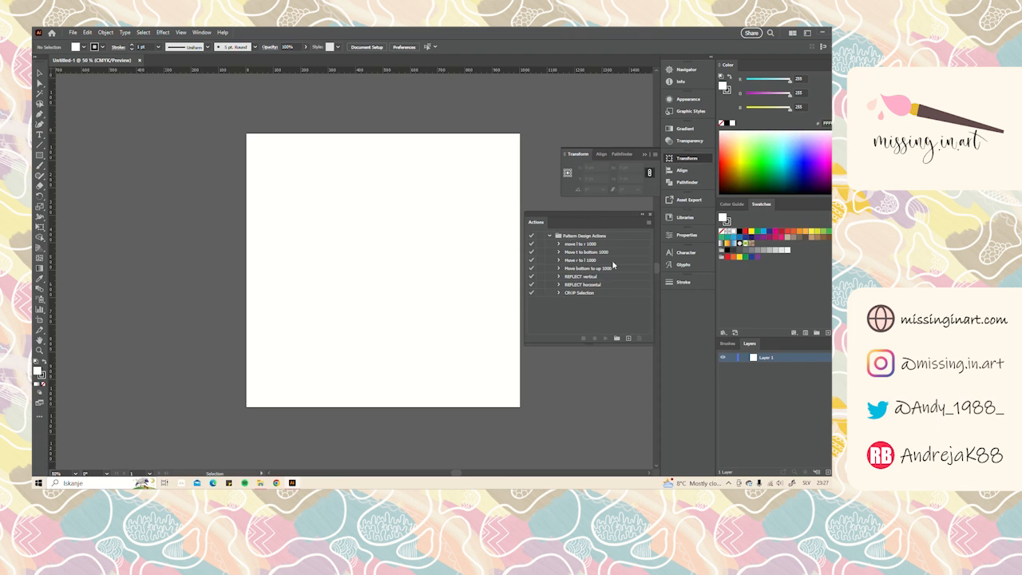
Dock the Actions panel between Swatches and Layers and switch it back to colored Button Mode
drag(566, 213, 729, 296)
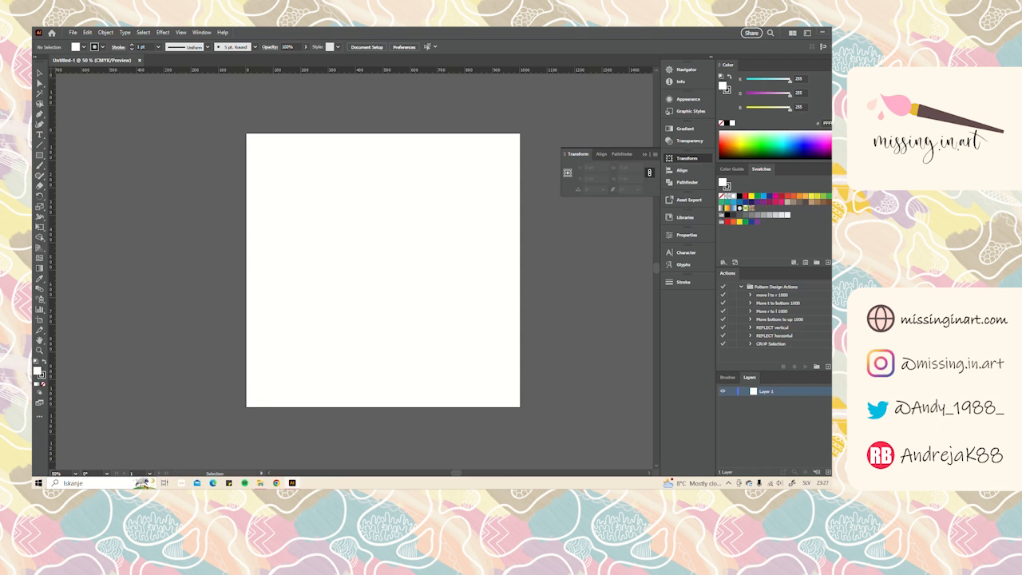
click(828, 272)
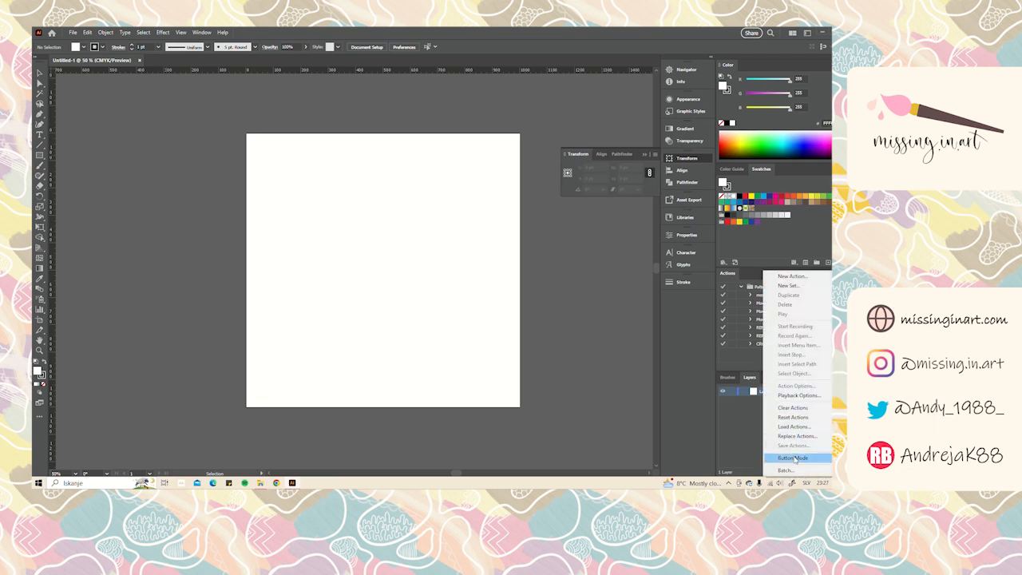
click(794, 457)
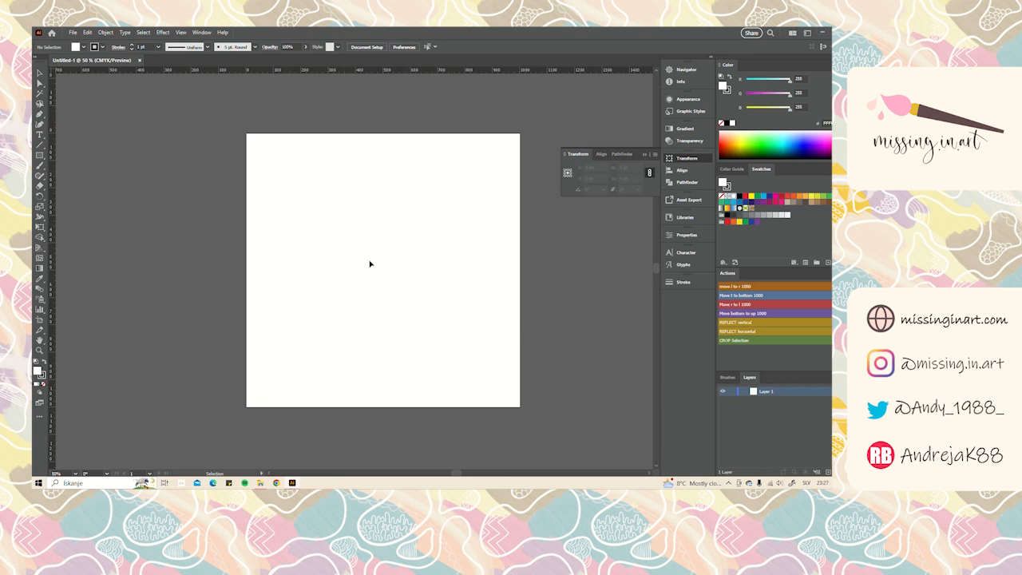
Draw a 1000 × 1000 px rectangle exactly covering the artboard and remove both its stroke and its fill
scroll(371, 263, down, 2)
scroll(358, 242, up, 1)
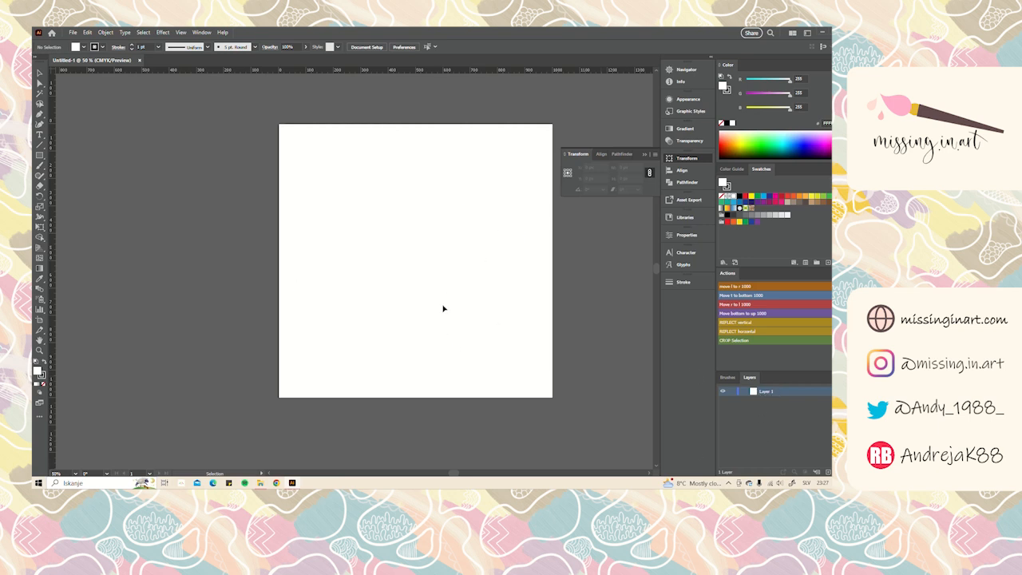
click(39, 154)
click(40, 157)
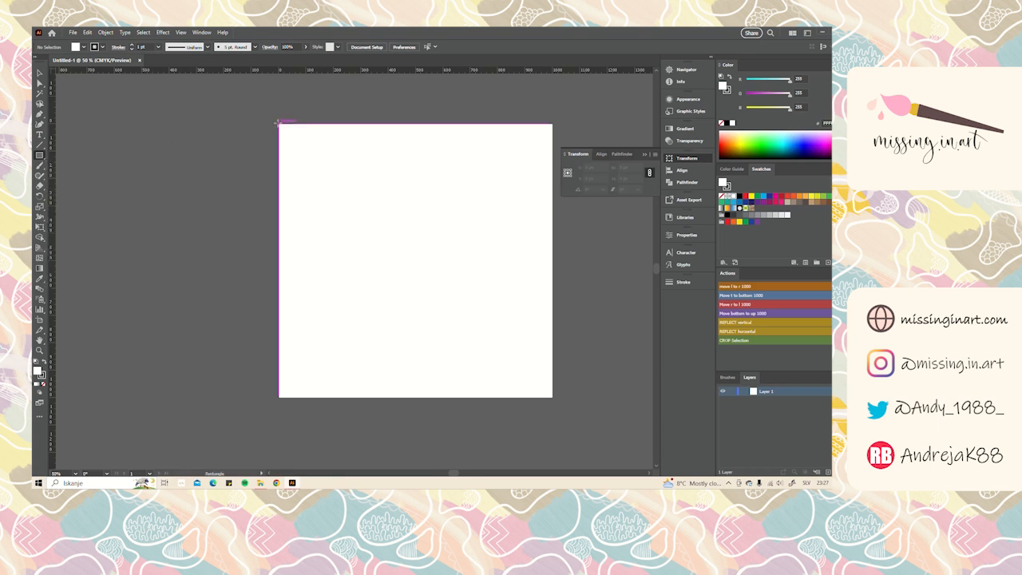
mouse_move(278, 124)
mouse_down()
mouse_move(411, 290)
mouse_move(552, 397)
mouse_up()
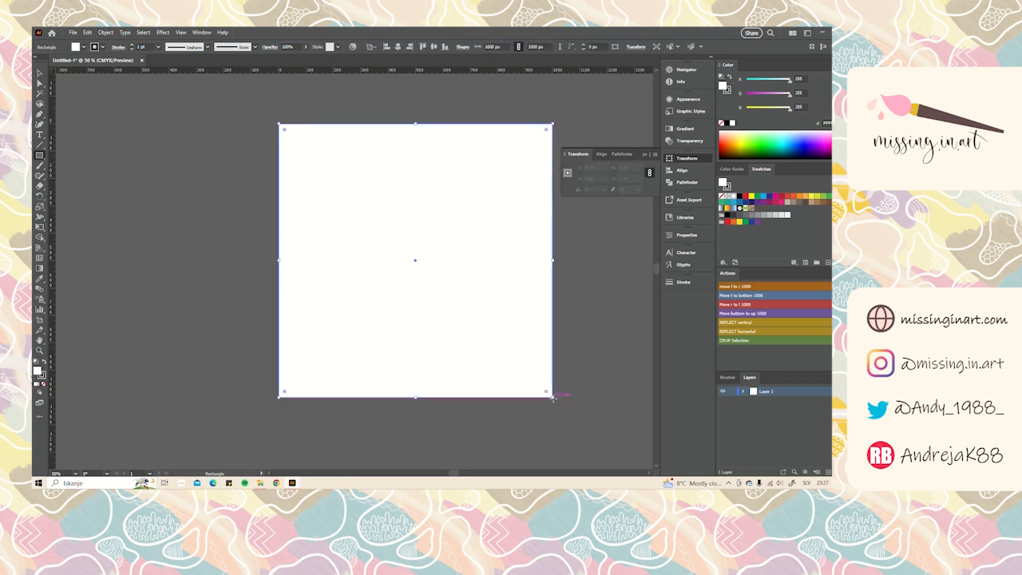
click(728, 91)
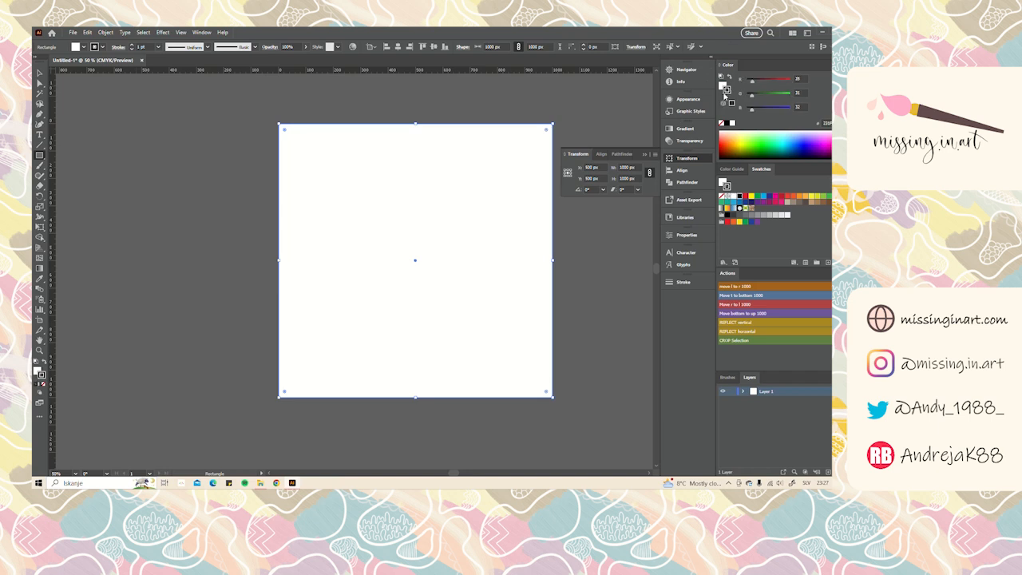
click(722, 124)
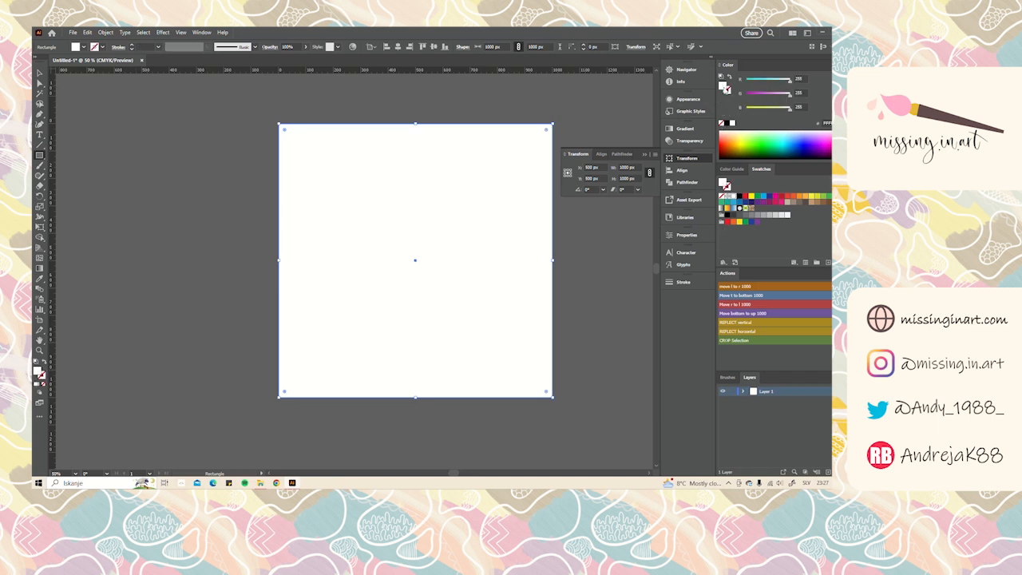
click(723, 124)
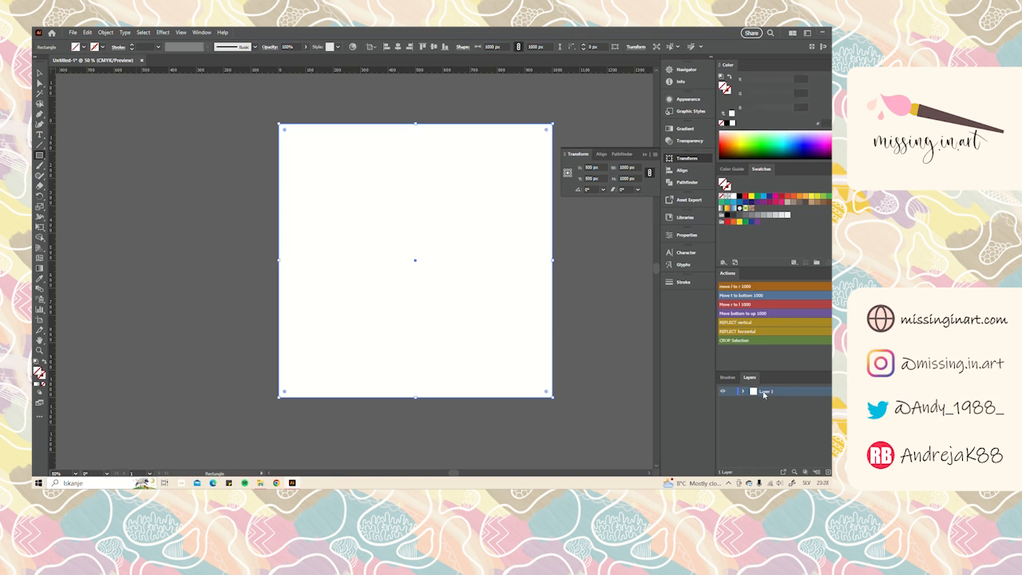
Expand Layer 1 and paste a copy of the unfilled rectangle directly in front of the original
click(744, 391)
key(ctrl+c)
key(ctrl+f)
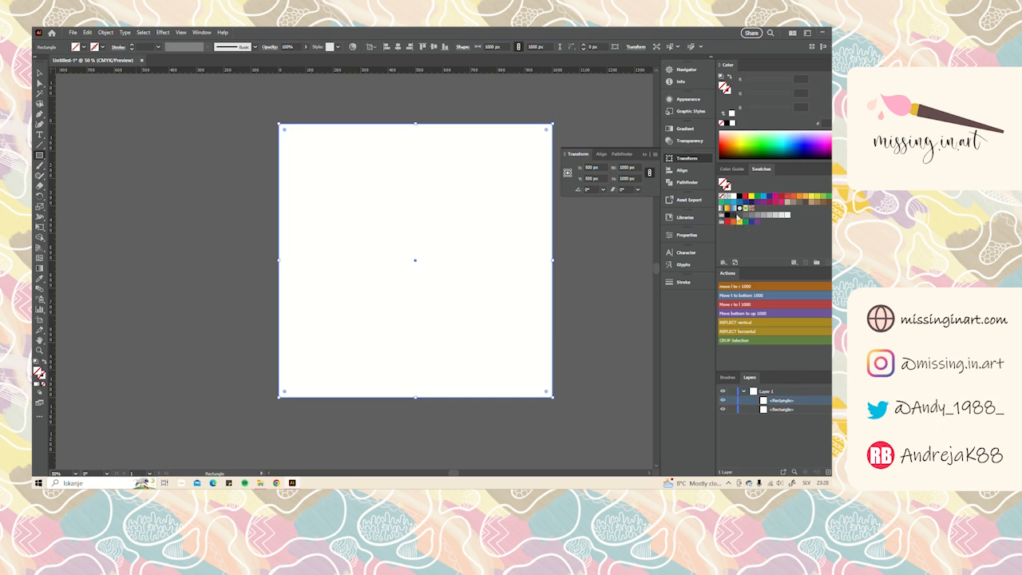
Fill the front rectangle with light blue and collapse the floating Transform panel
click(728, 201)
click(734, 202)
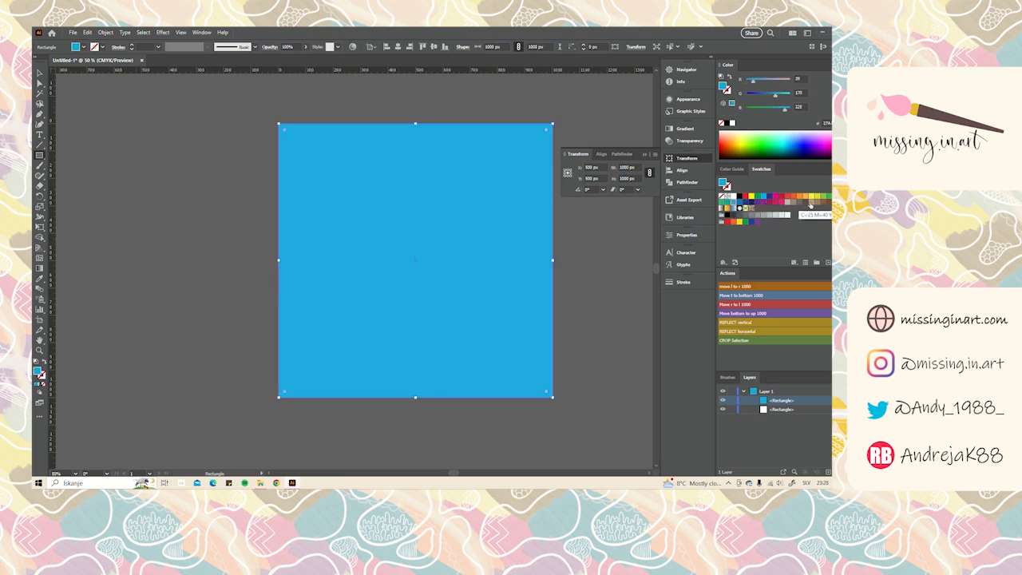
click(787, 136)
click(787, 136)
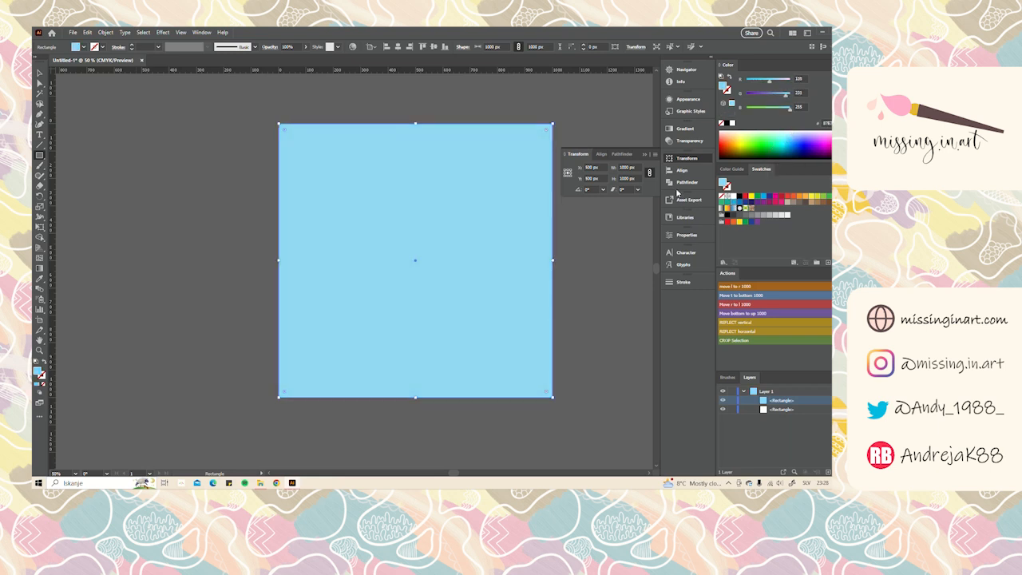
click(643, 154)
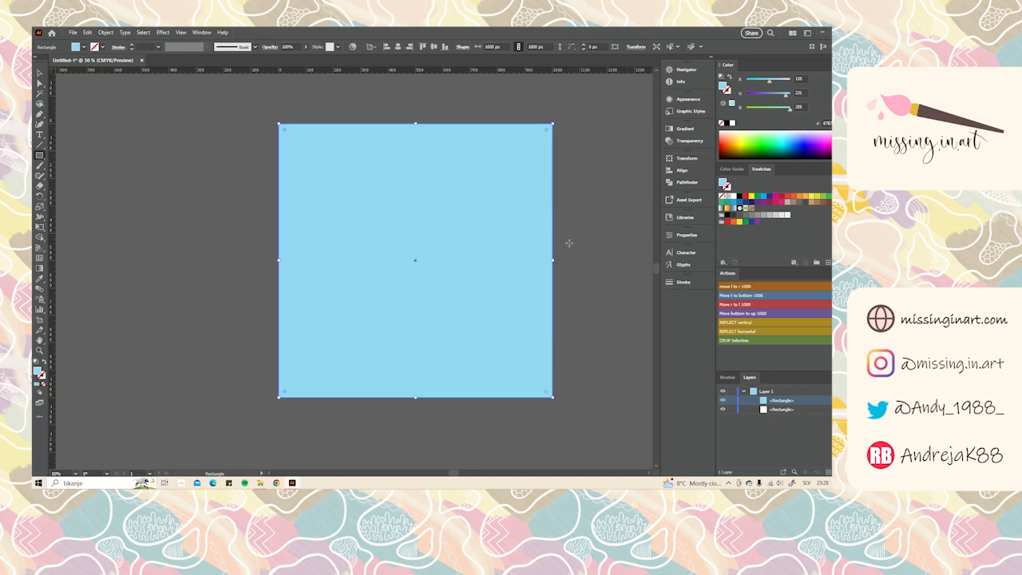
scroll(522, 233, down, 1)
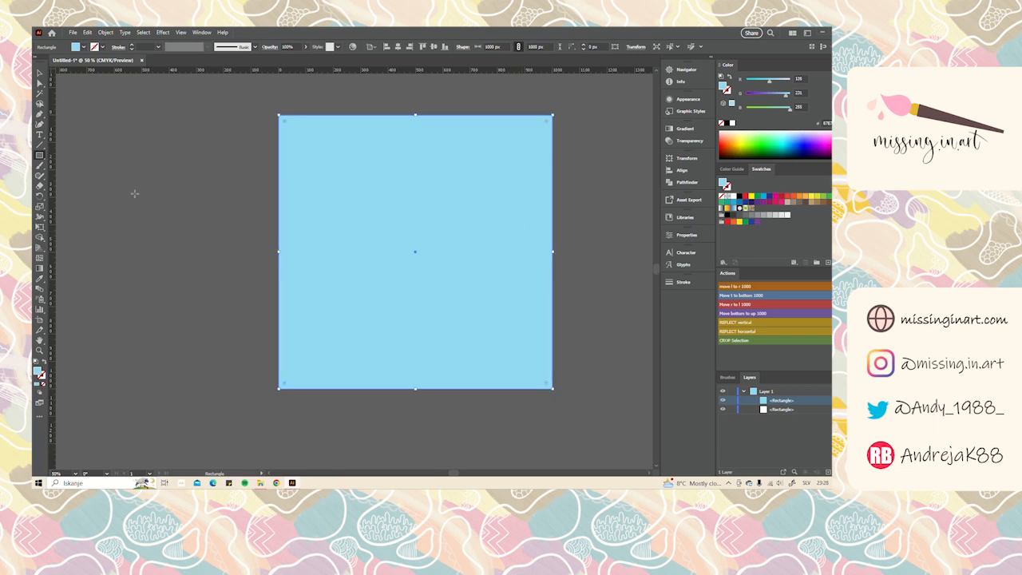
Open My Library, collapse its Brand Items group and expand the Objects group
click(665, 219)
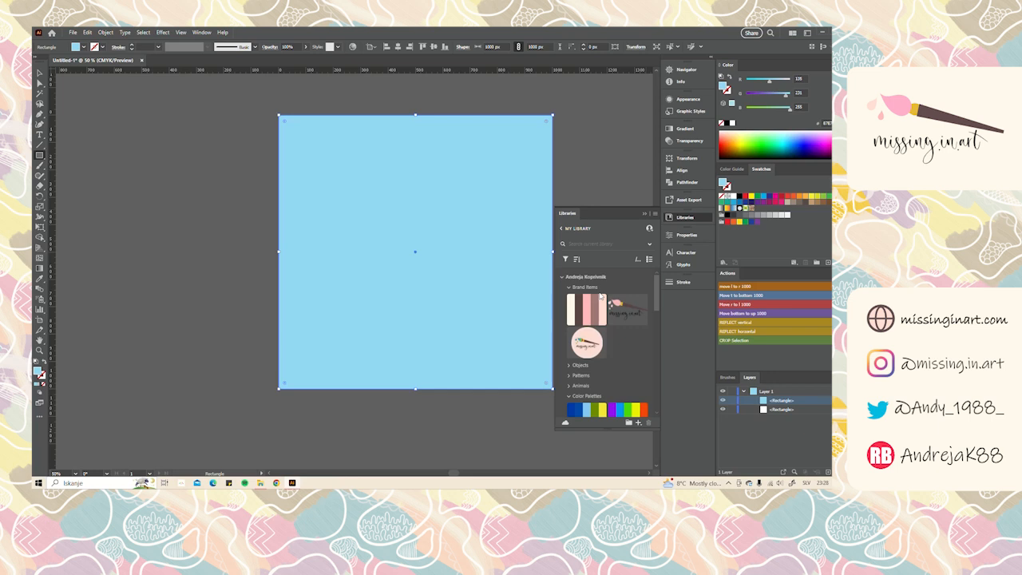
scroll(601, 296, down, 5)
scroll(583, 319, up, 4)
scroll(578, 330, up, 3)
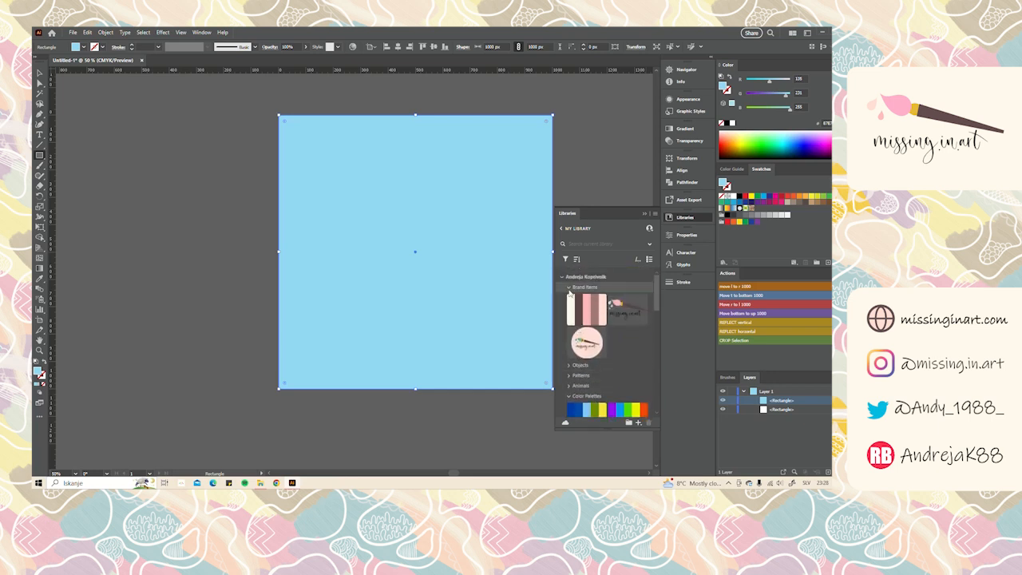
click(578, 289)
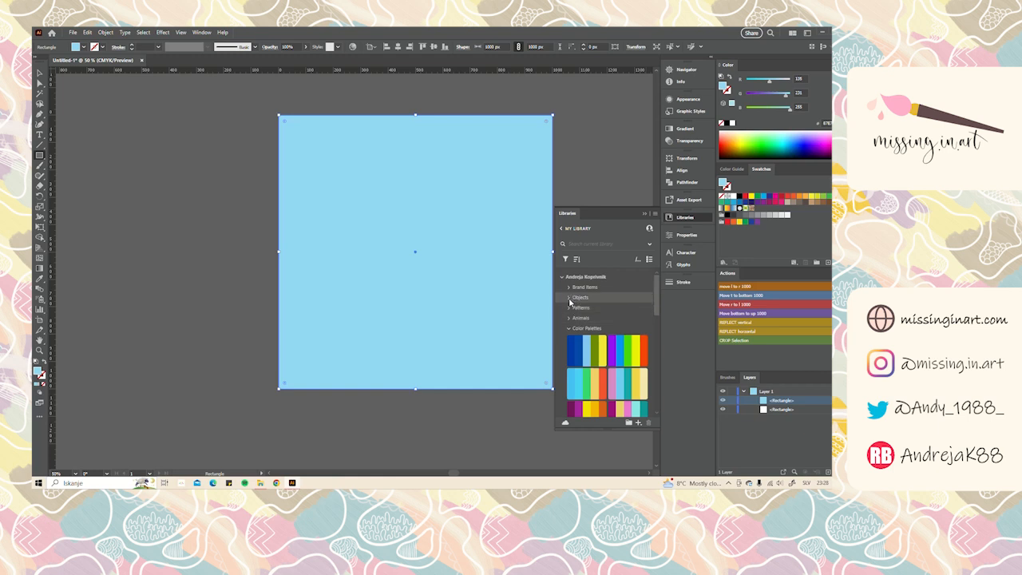
click(569, 301)
Place the pink daisy graphic, Artwork 17, from the library's Objects group in the left half of the artboard
scroll(611, 351, down, 5)
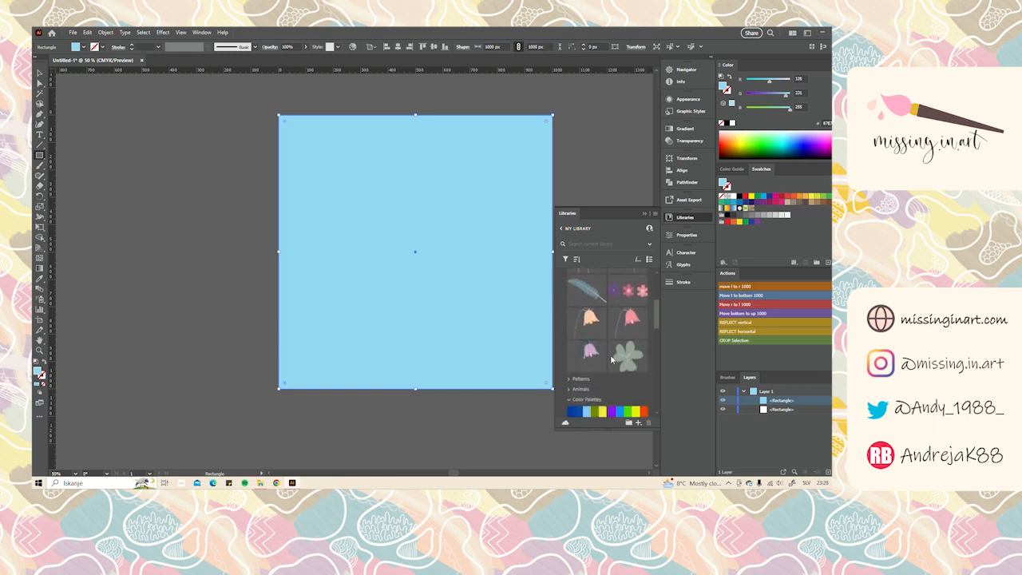
scroll(611, 359, up, 2)
scroll(614, 336, up, 3)
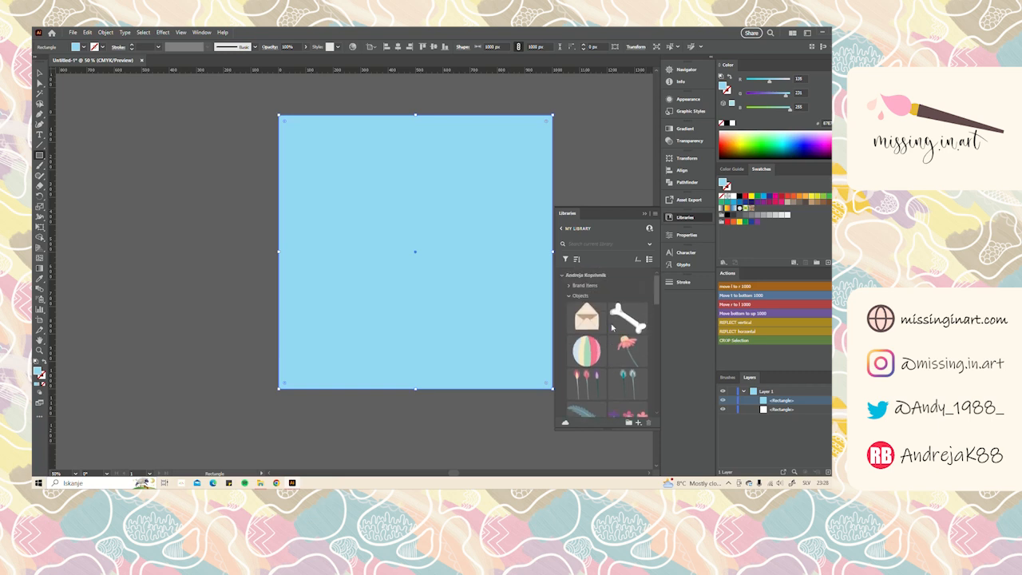
scroll(612, 328, down, 3)
scroll(590, 323, up, 2)
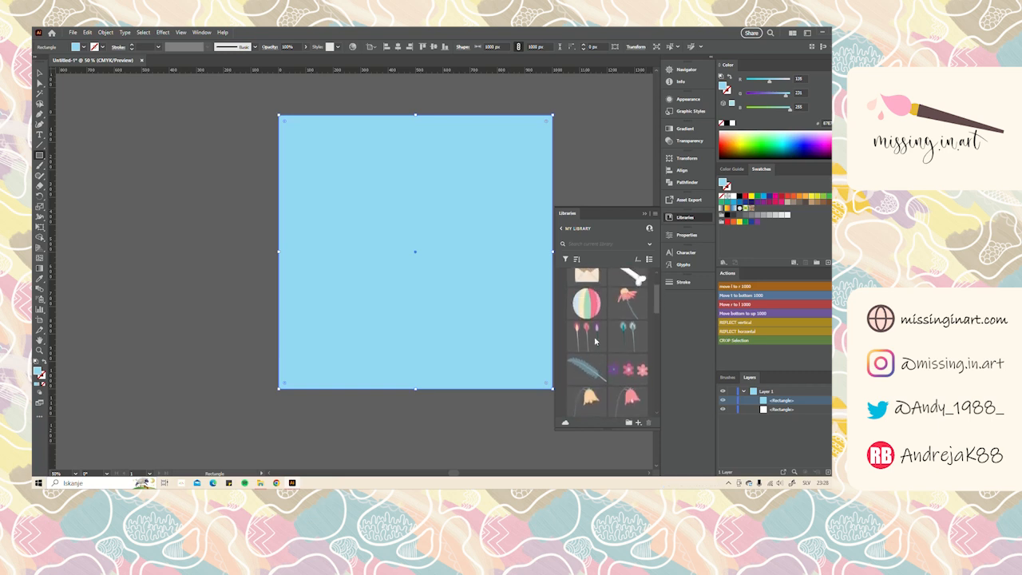
drag(628, 305, 342, 229)
click(341, 228)
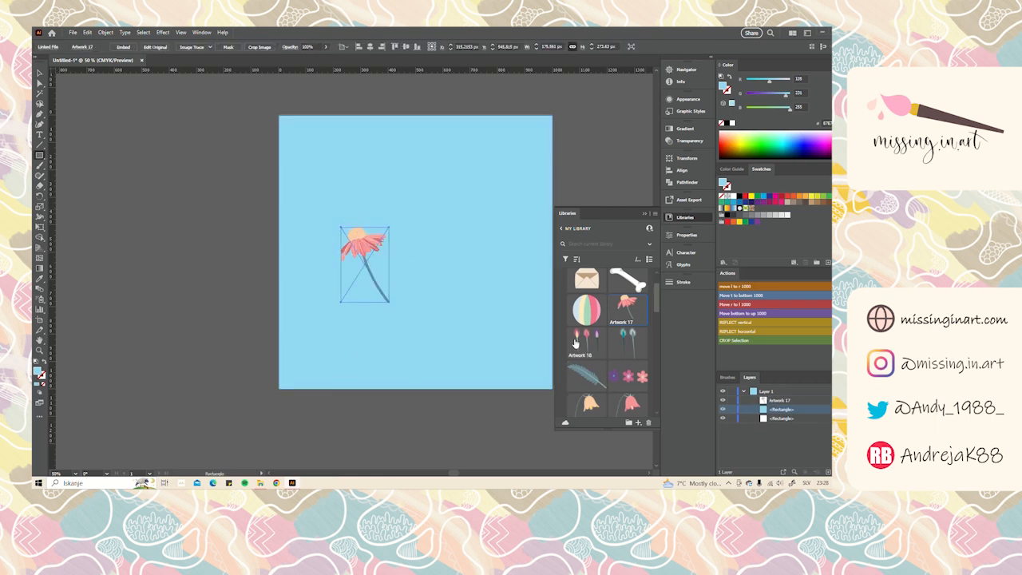
Place the green petal leaf graphic, Artwork 23, from the library above and to the right of the daisy
scroll(585, 338, down, 1)
scroll(584, 339, down, 2)
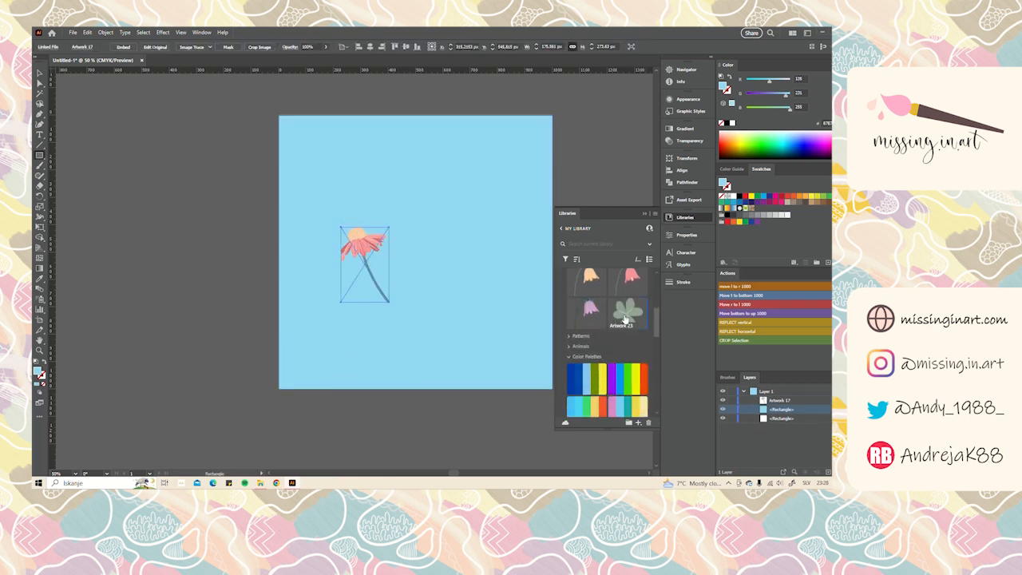
drag(628, 317, 401, 194)
click(399, 194)
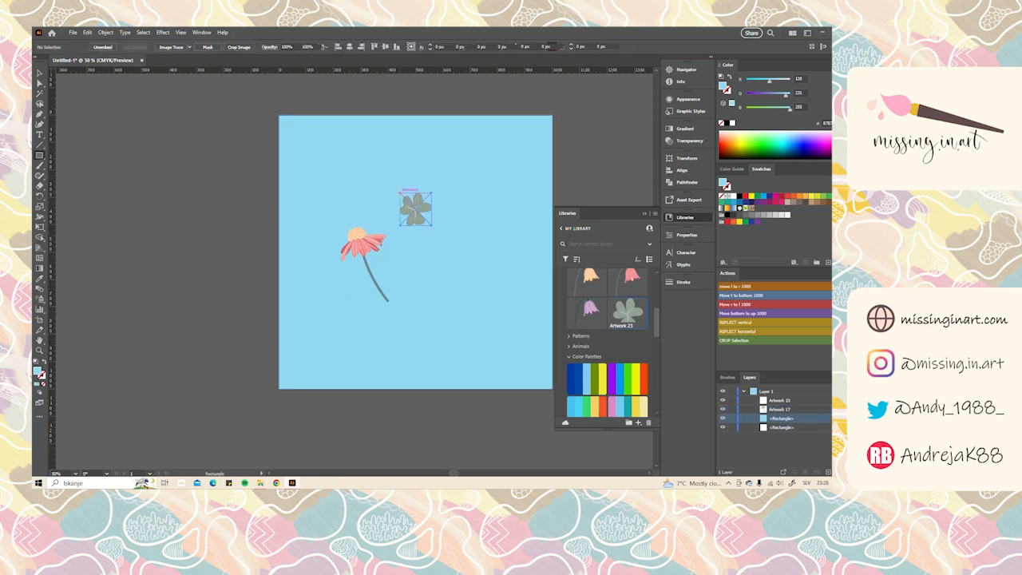
Place the blue feathery leaf graphic, Artwork 20, from the library to the right of the daisy's stem and collapse the library
scroll(604, 328, up, 3)
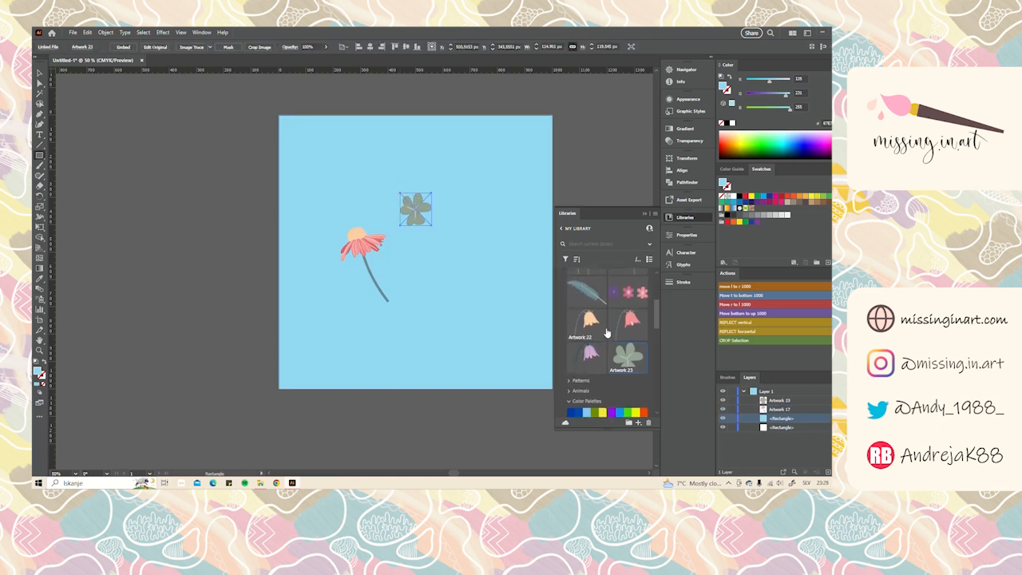
drag(594, 341, 423, 284)
click(420, 280)
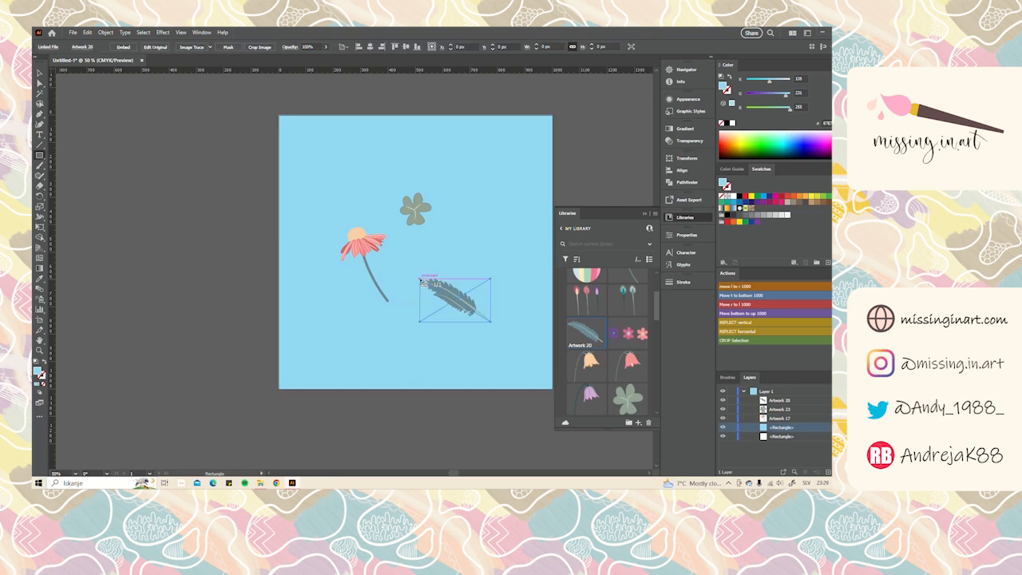
click(645, 213)
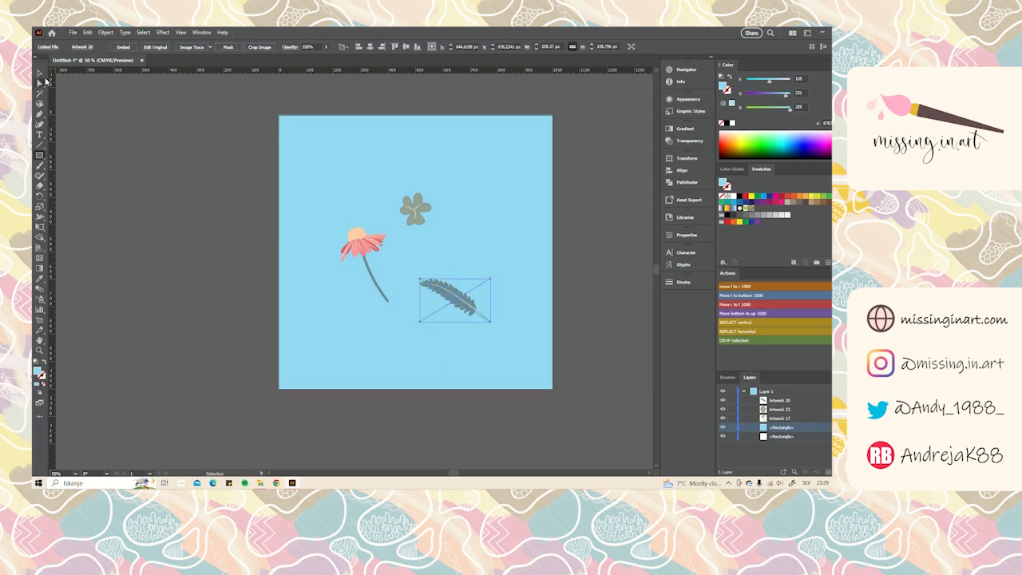
Switch to File Explorer and open the flowers folder inside My Designs > clipart images
click(72, 33)
click(73, 33)
click(261, 483)
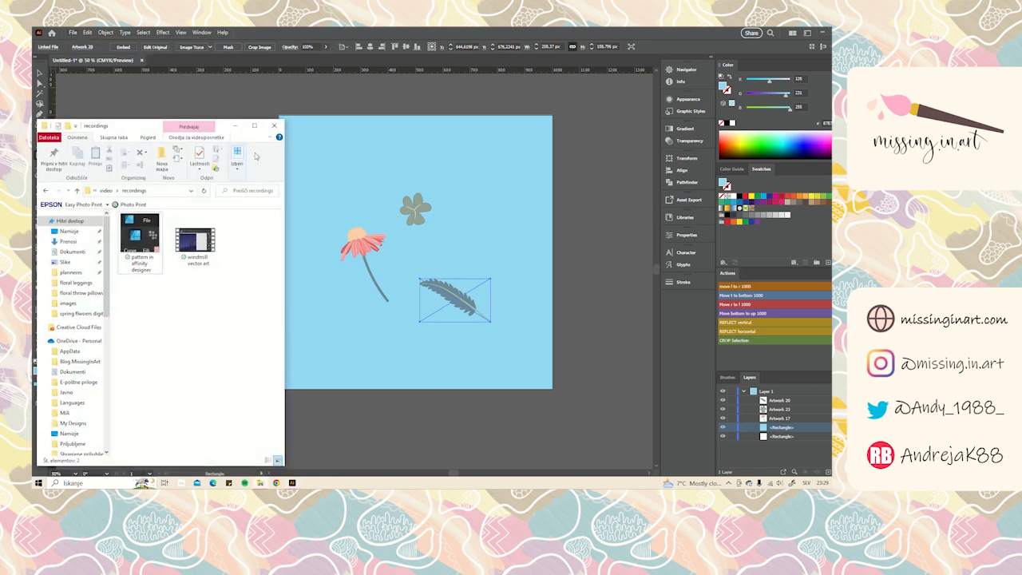
scroll(70, 383, down, 1)
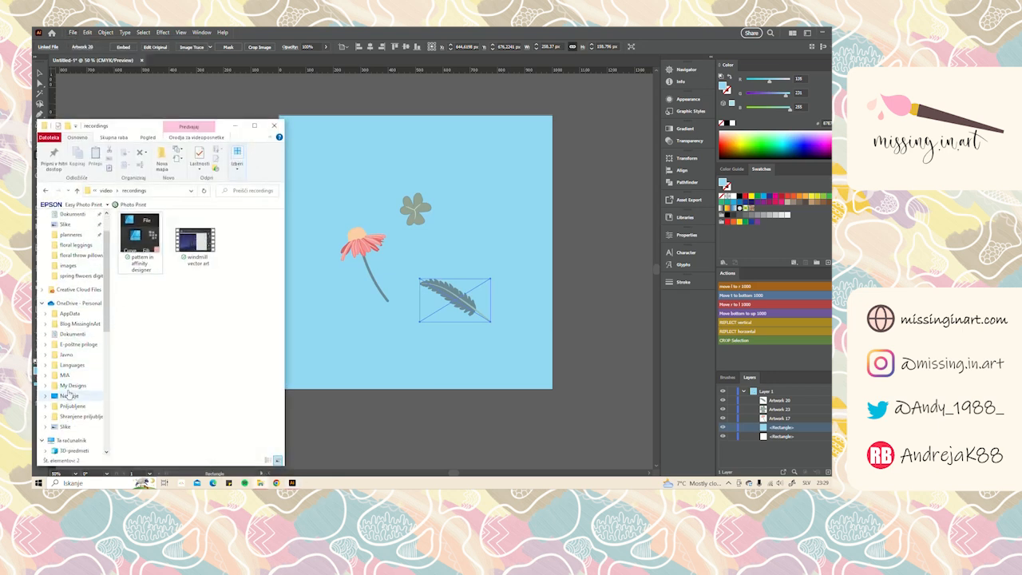
click(71, 387)
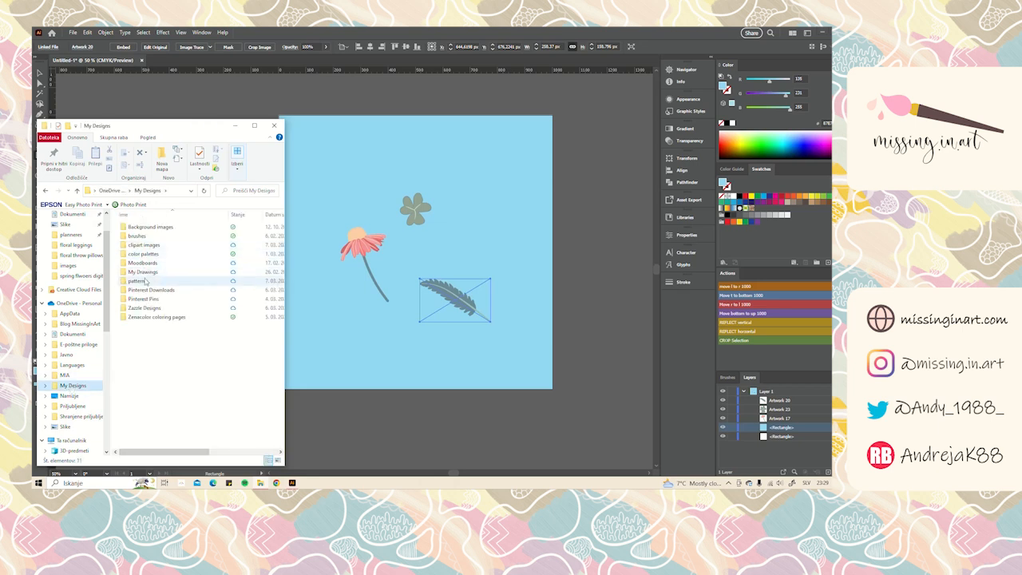
click(138, 281)
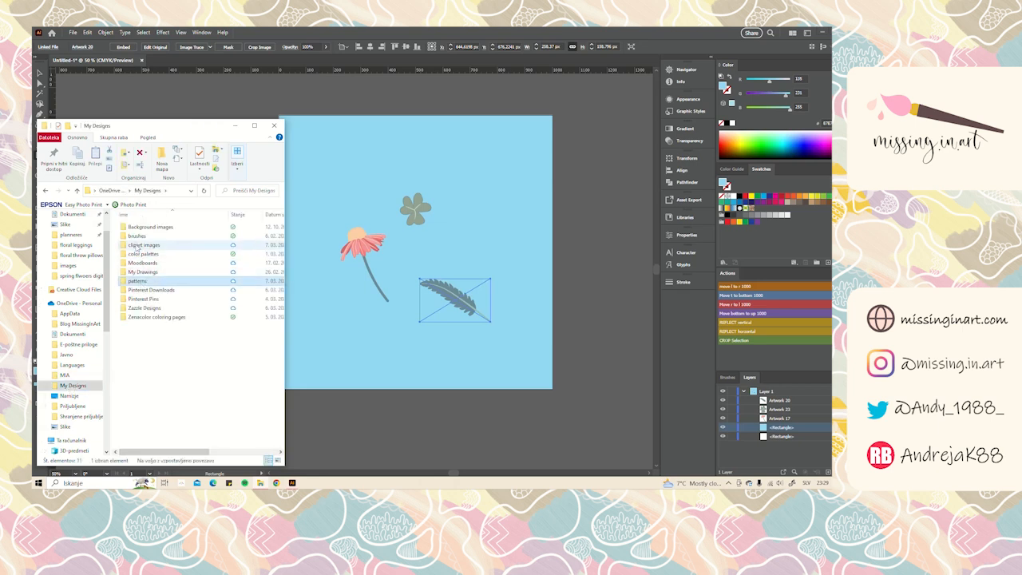
double_click(137, 248)
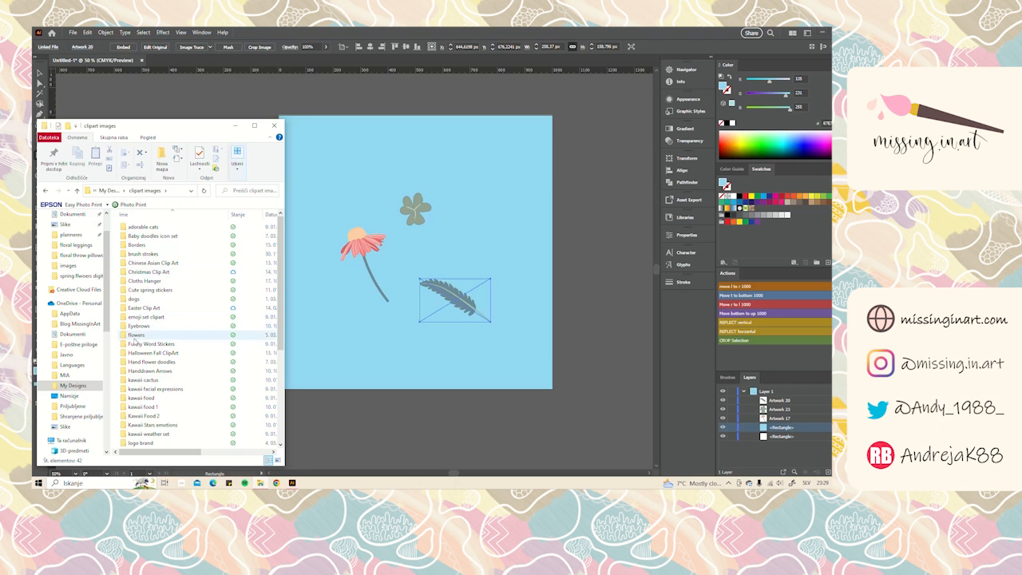
double_click(136, 336)
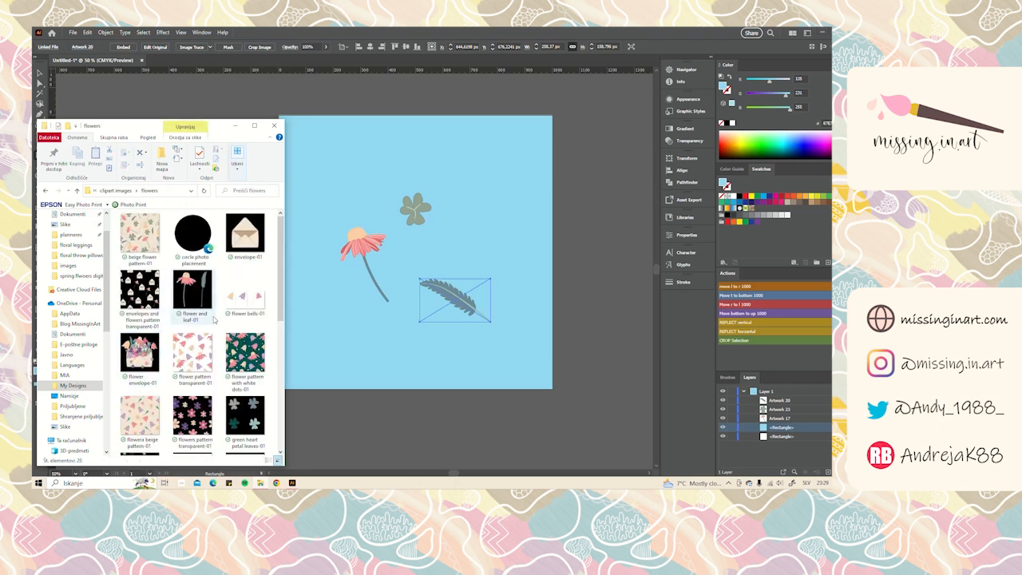
Place the envelope-01 image from the flowers folder onto the Illustrator artboard
click(140, 352)
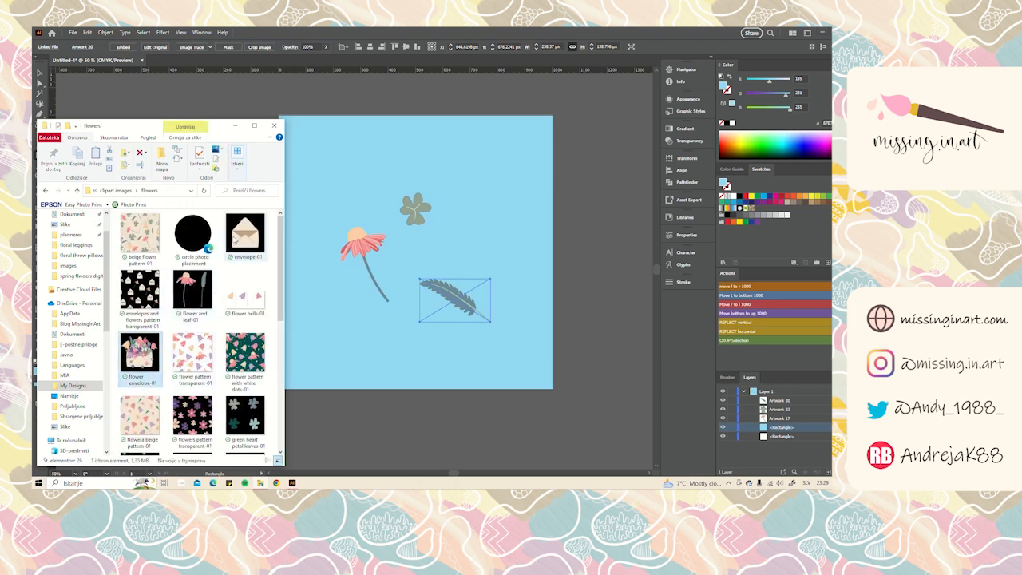
click(233, 239)
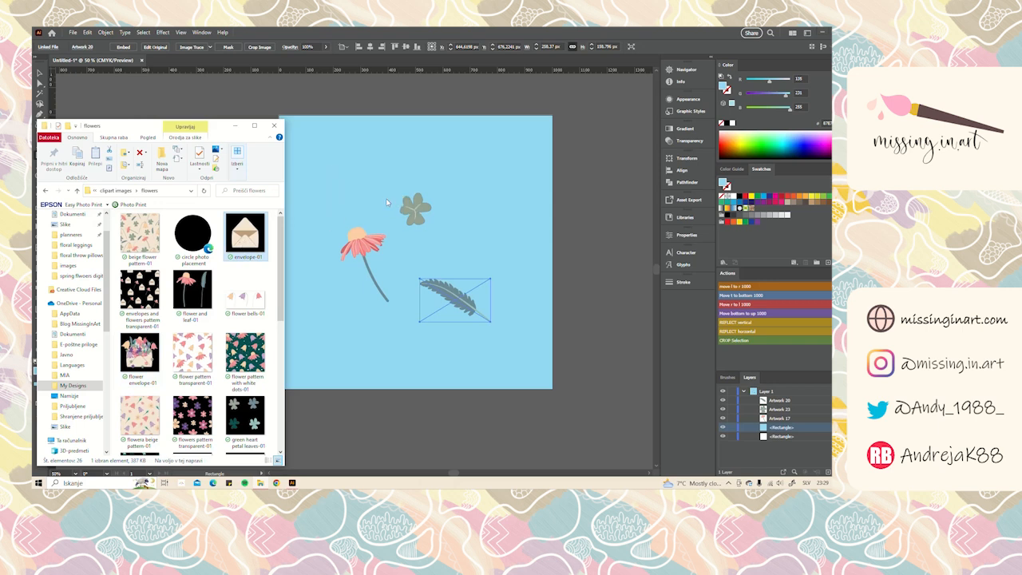
drag(233, 239, 387, 199)
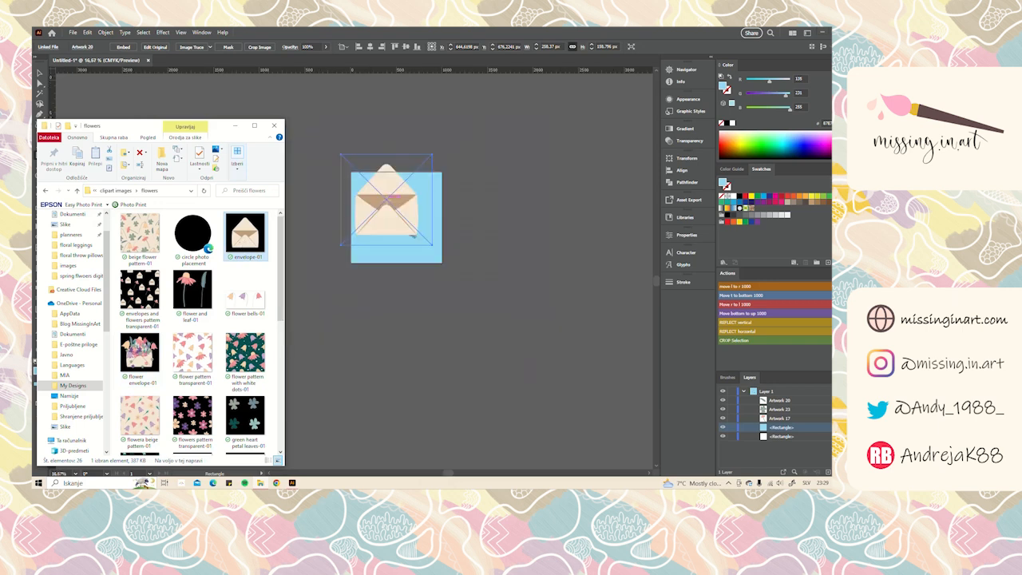
Place the envelope in the artboard's upper-left corner and scale it down to about 345 px wide
click(39, 72)
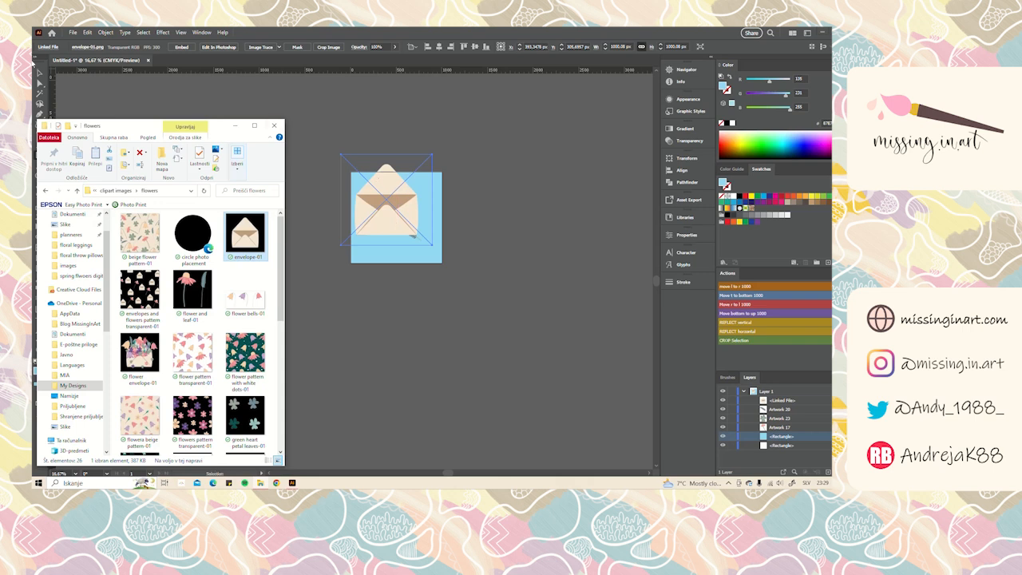
drag(389, 204, 400, 221)
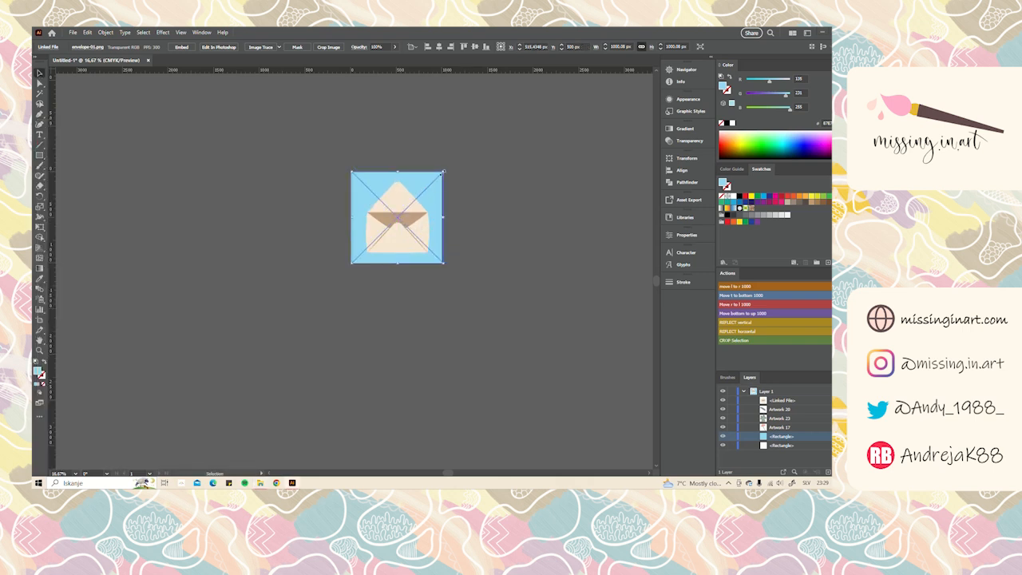
drag(442, 171, 385, 241)
scroll(385, 242, up, 3)
drag(313, 306, 342, 280)
drag(308, 338, 303, 159)
Spread out the motifs: shift the daisy below the envelope, the petal leaf down and left, and the feathery leaf up and left
click(311, 270)
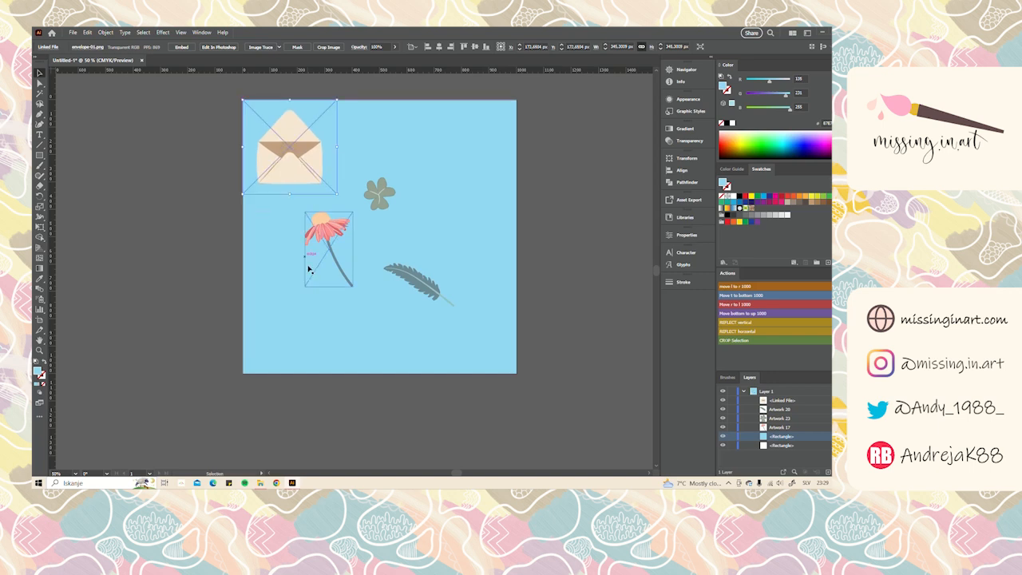
drag(331, 235, 316, 258)
click(369, 199)
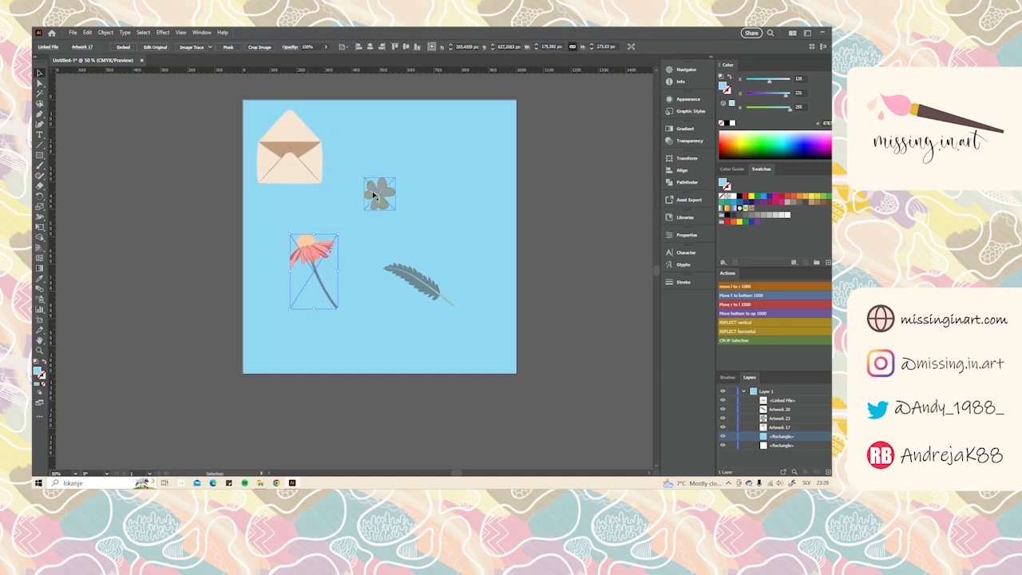
drag(373, 194, 359, 210)
drag(411, 281, 403, 264)
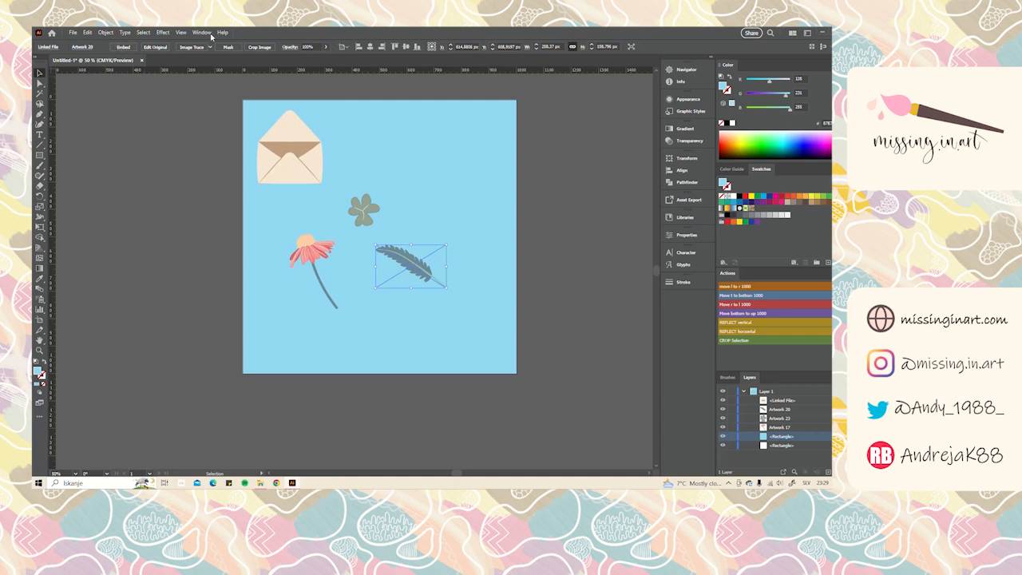
Embed the linked envelope, petal leaf, daisy and feathery leaf artworks in the document
scroll(385, 211, down, 1)
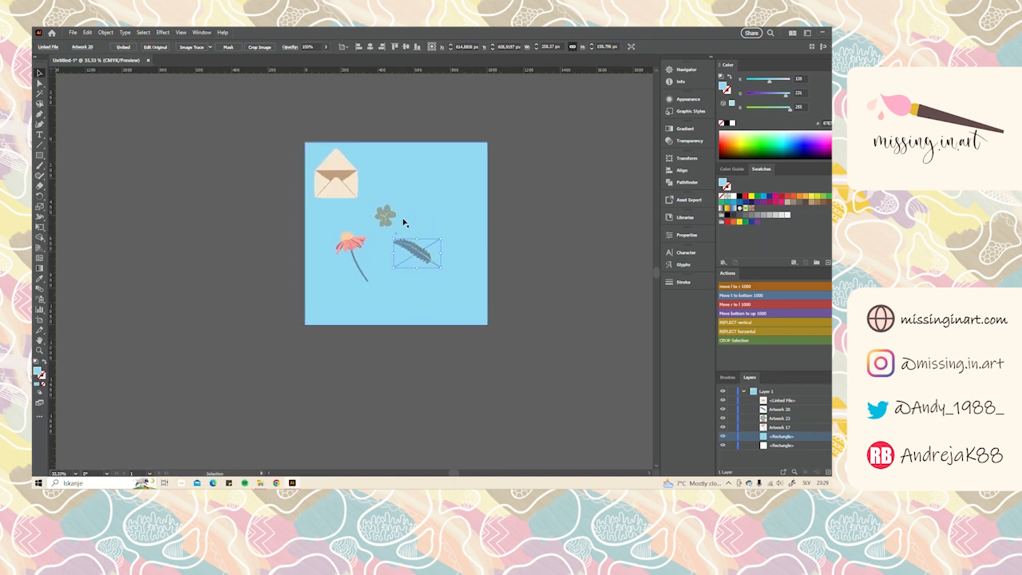
click(346, 190)
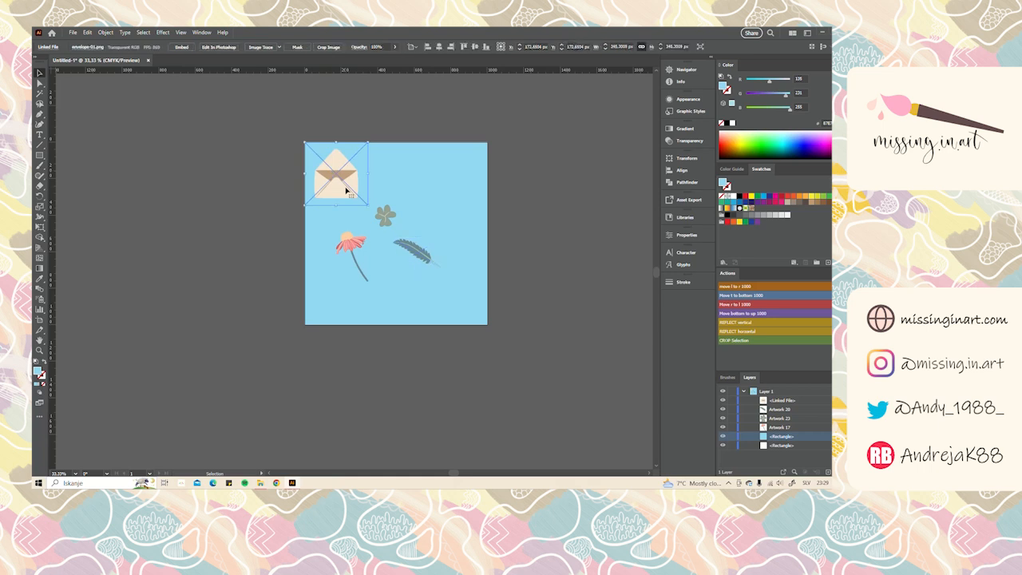
click(182, 46)
click(134, 48)
click(351, 249)
click(123, 47)
click(416, 252)
click(119, 46)
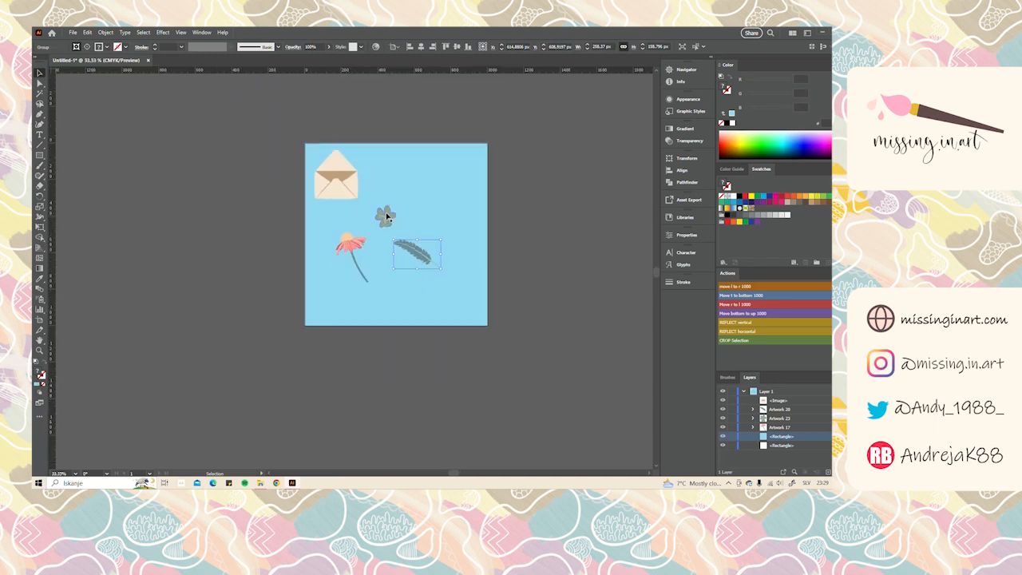
Arrange the envelope and daisy across the artboard's left edge, the petal leaf on the top edge, and the feathery leaf upright inside
drag(387, 217, 373, 237)
scroll(360, 233, up, 1)
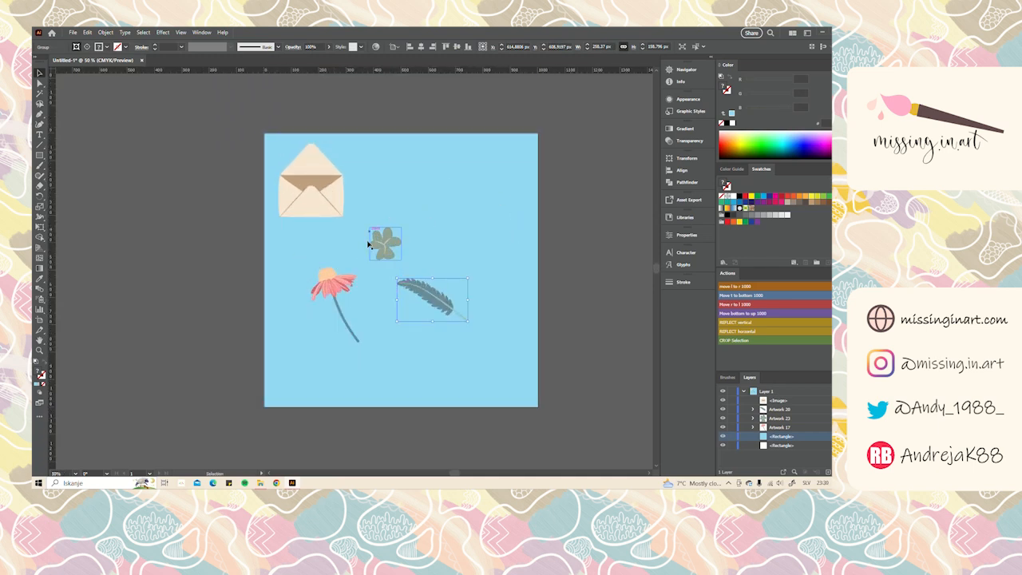
click(289, 192)
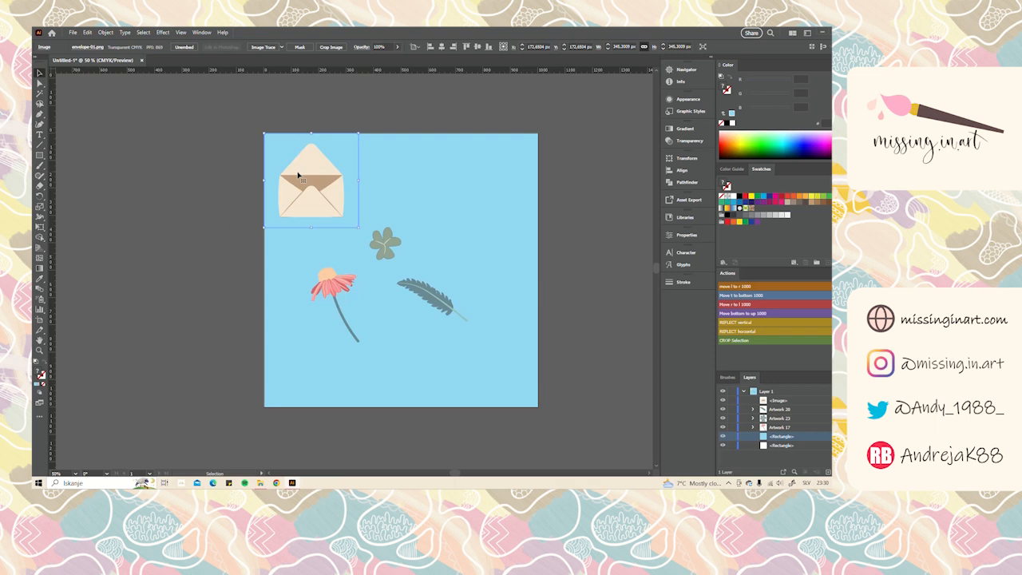
drag(323, 182, 271, 182)
click(385, 241)
drag(385, 242, 296, 134)
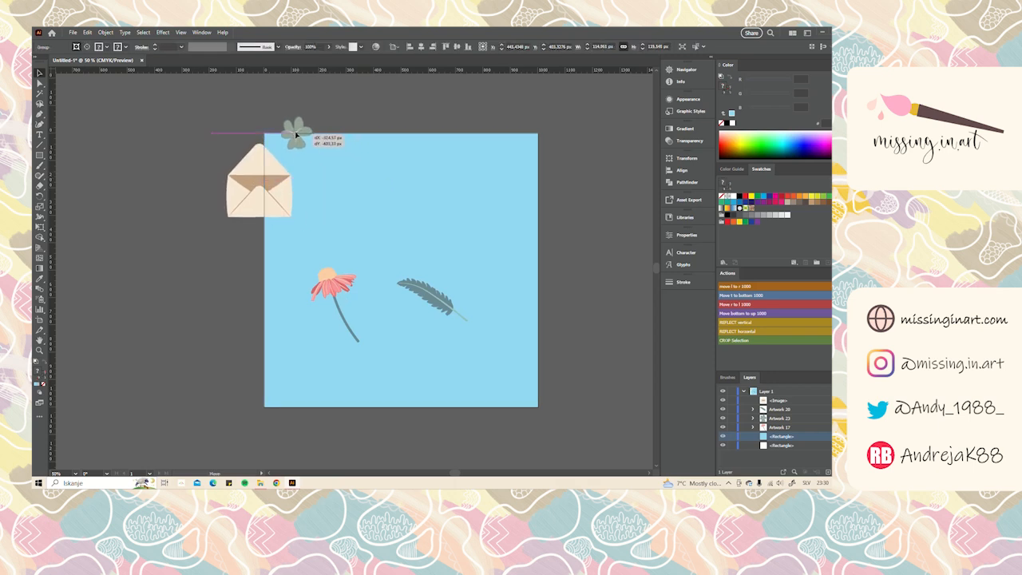
drag(346, 290, 266, 253)
drag(429, 297, 371, 279)
Copy the daisy into the artboard's lower left, and copy the petal leaf and a nearly horizontal feathery leaf onto the left edge
drag(335, 250, 325, 304)
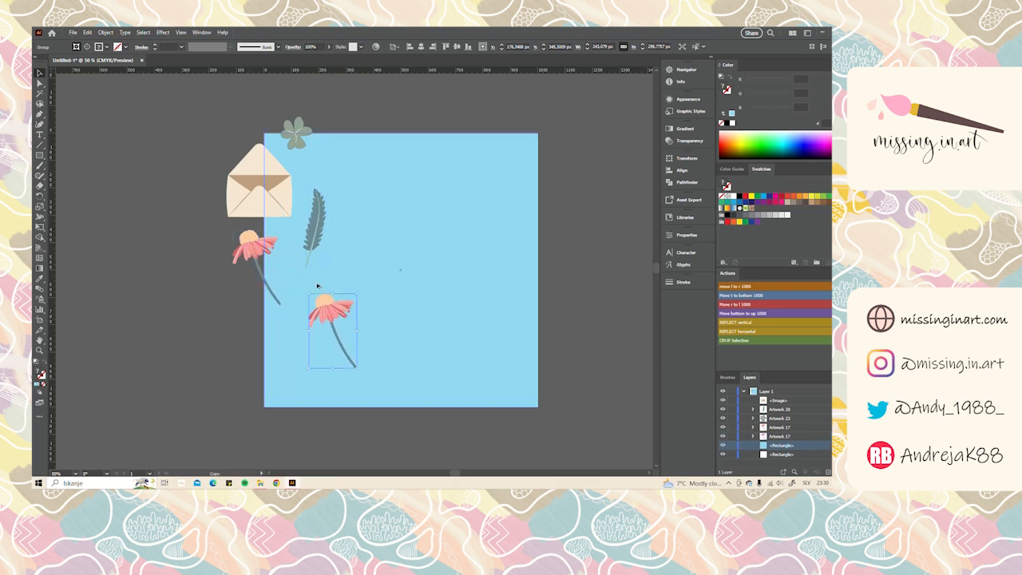
drag(300, 128, 262, 328)
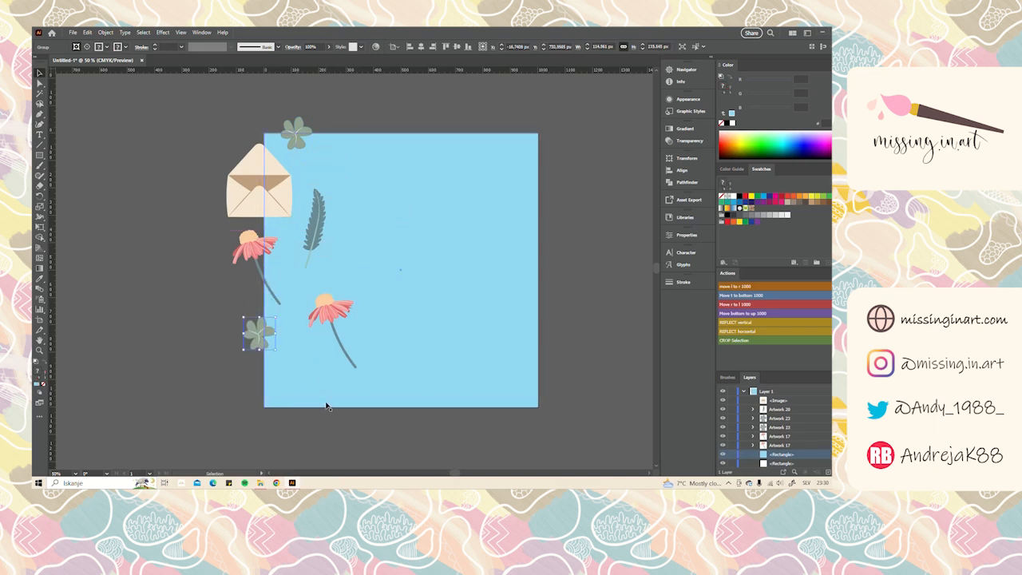
drag(321, 222, 248, 383)
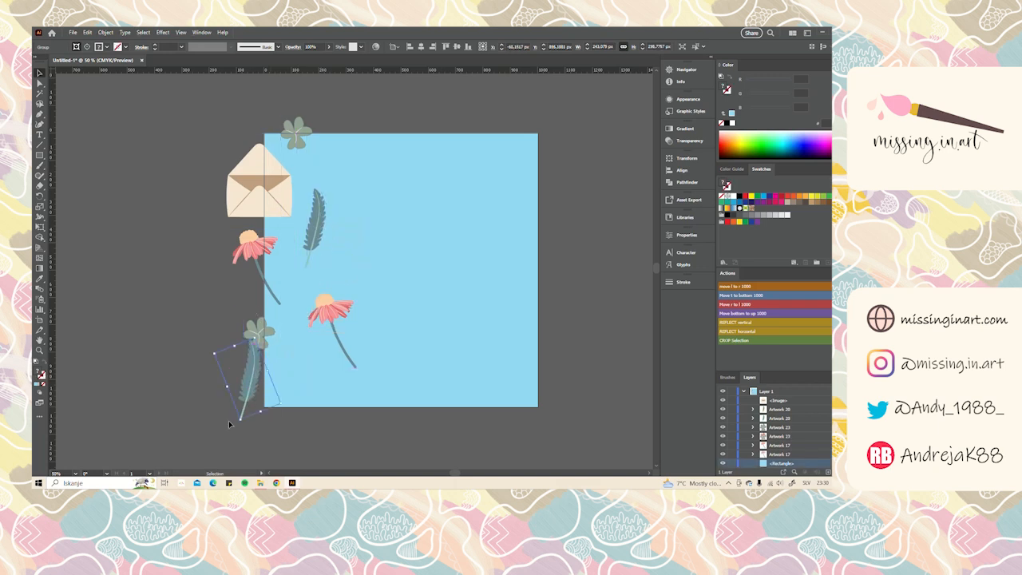
drag(237, 423, 263, 383)
click(332, 313)
drag(328, 311, 311, 303)
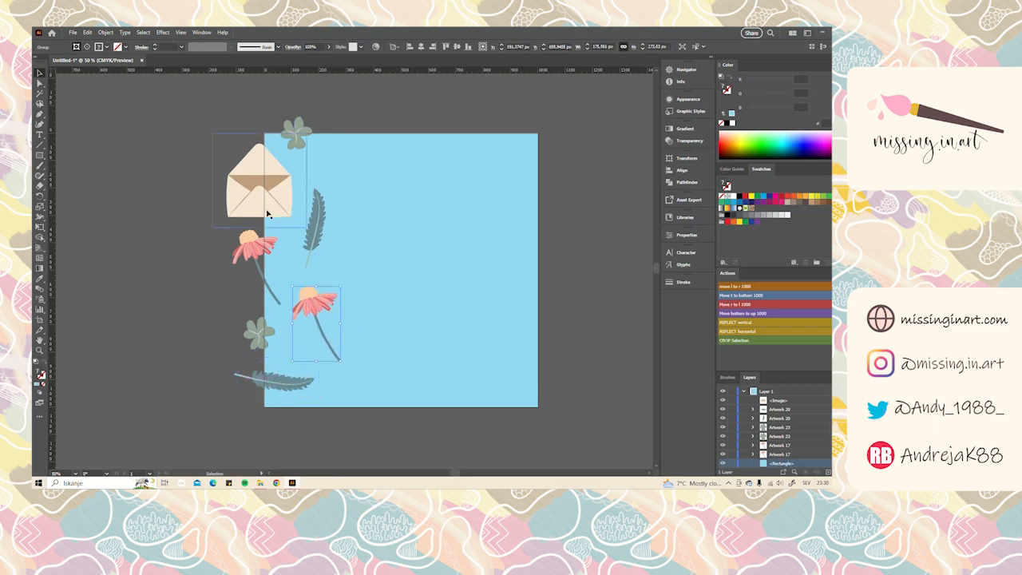
Copy the envelope twice, placing one copy near the artboard's bottom centre and the other in its upper right half
drag(266, 206, 385, 352)
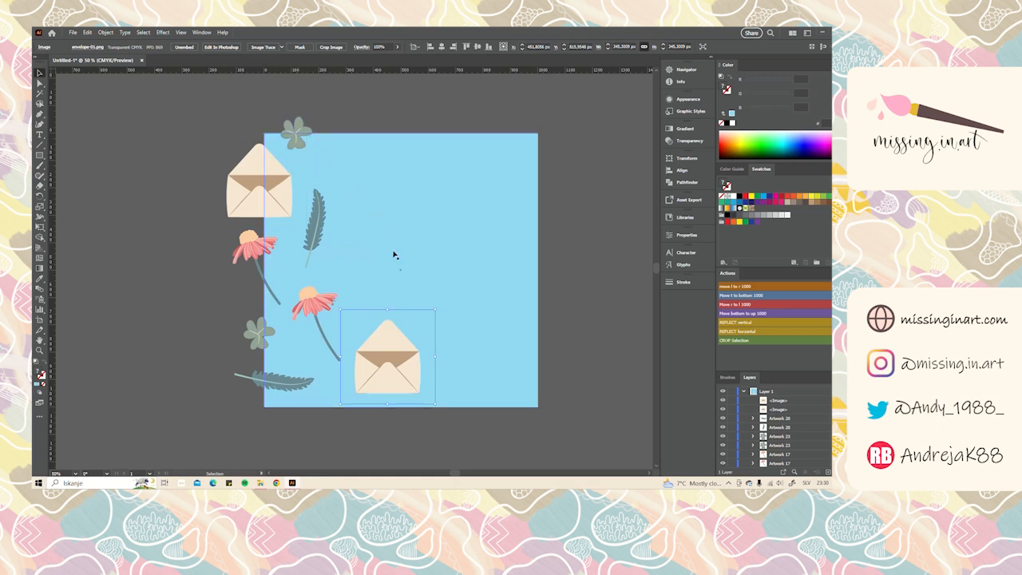
click(271, 182)
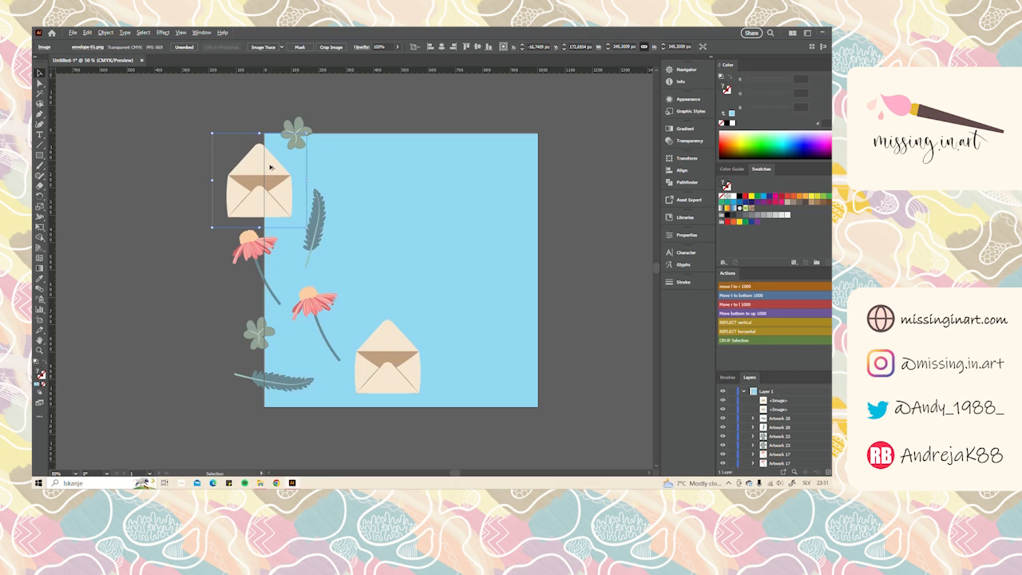
drag(271, 167, 403, 207)
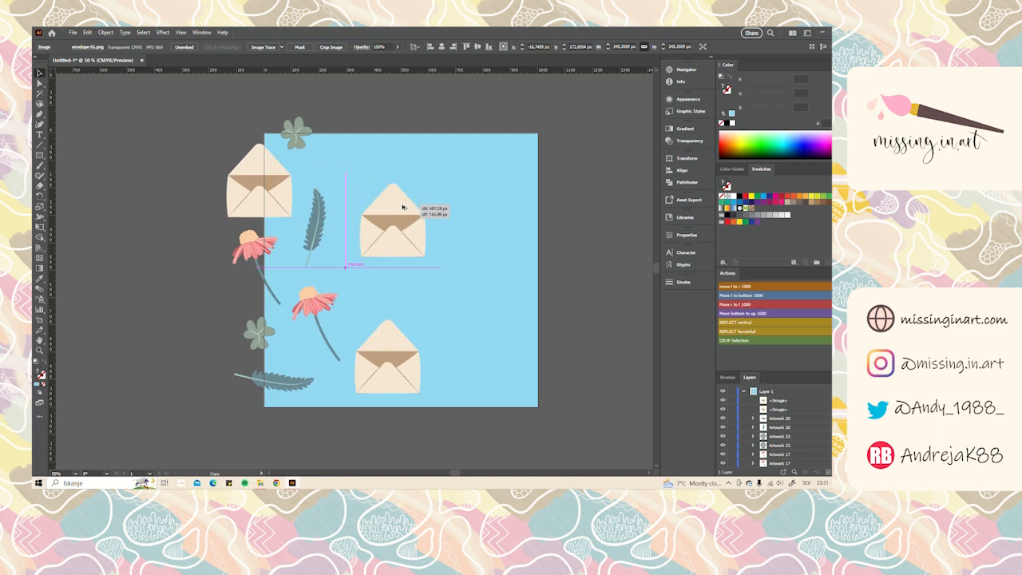
drag(404, 207, 410, 227)
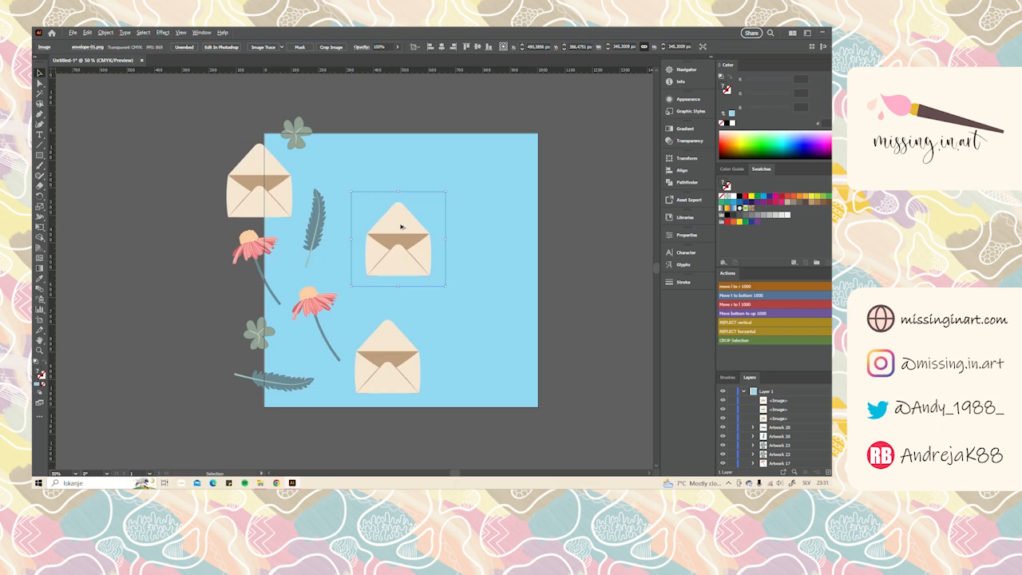
drag(401, 229, 437, 229)
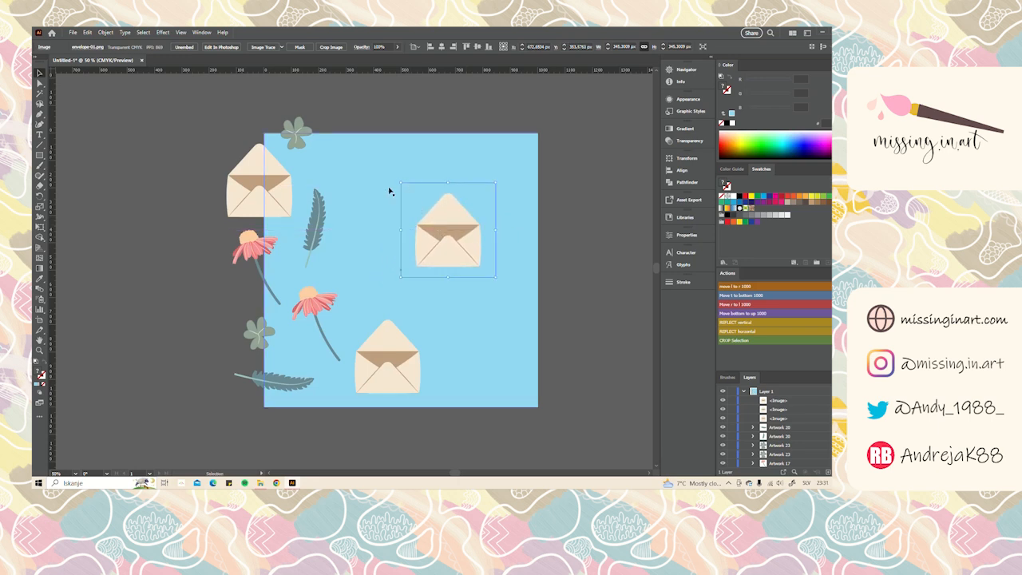
Move the lower envelope copy onto the artboard's top edge, copy the daisy to its right, and delete the stray envelope copy
click(295, 134)
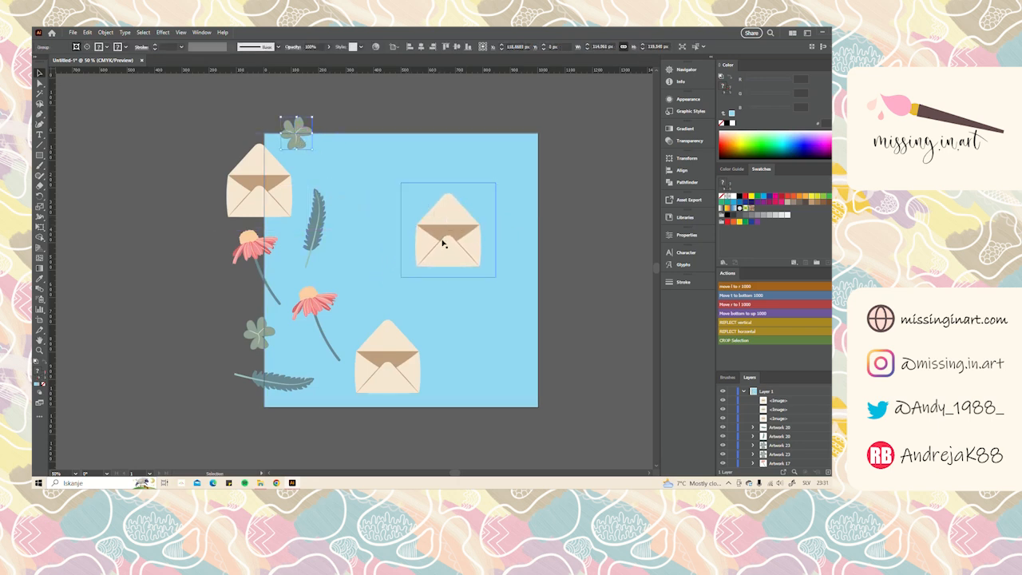
drag(388, 368, 385, 128)
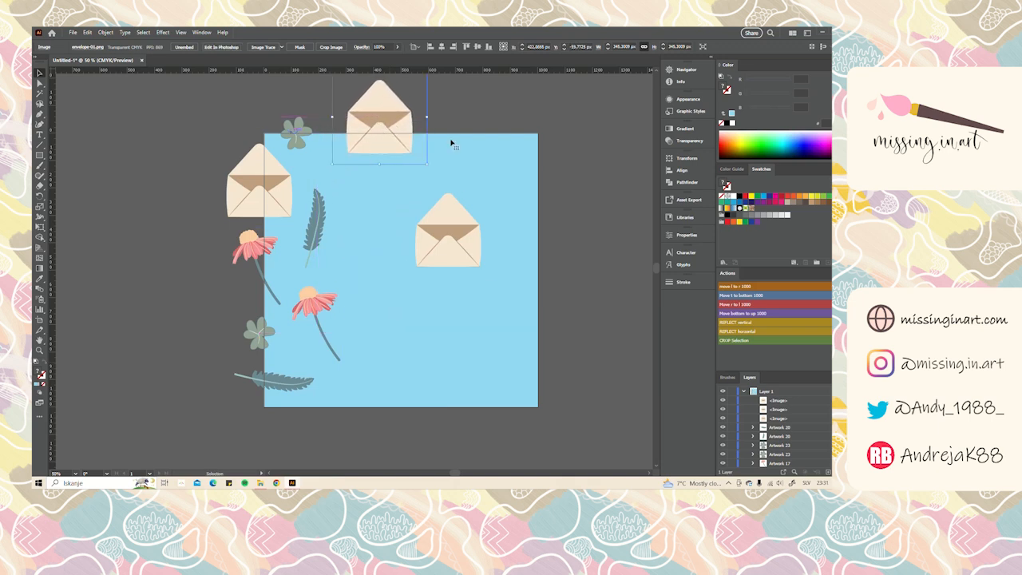
click(256, 254)
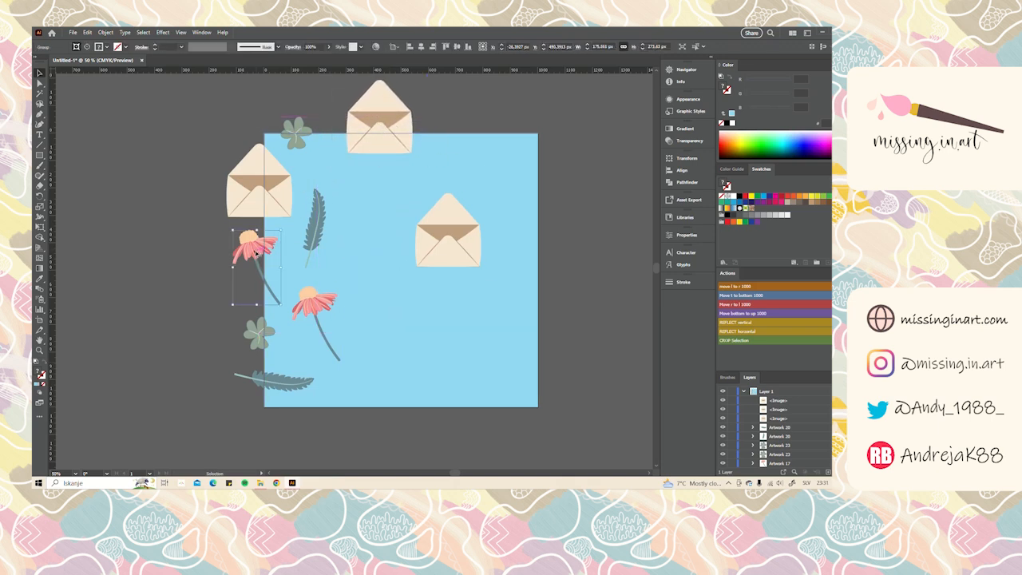
alt+drag(253, 253, 446, 129)
alt+drag(306, 137, 413, 222)
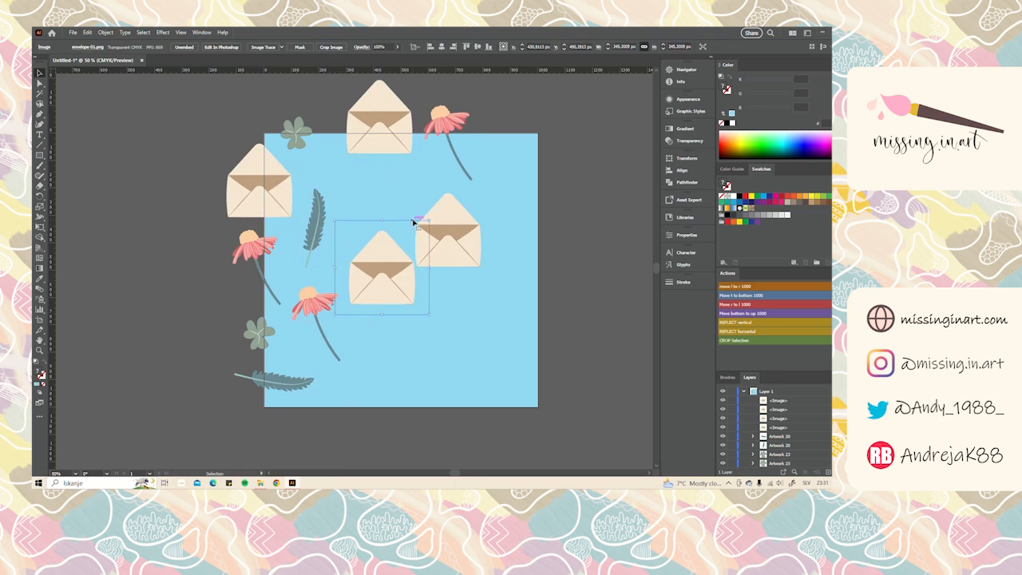
key(Delete)
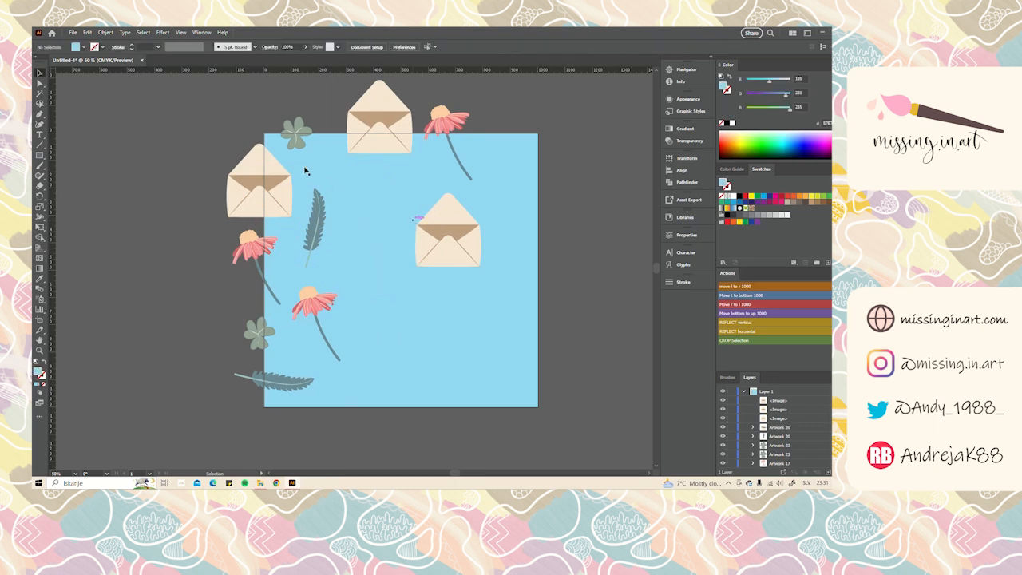
Copy the petal leaf below the top envelope and add a horizontally flipped daisy copy left of the inner envelope
click(308, 131)
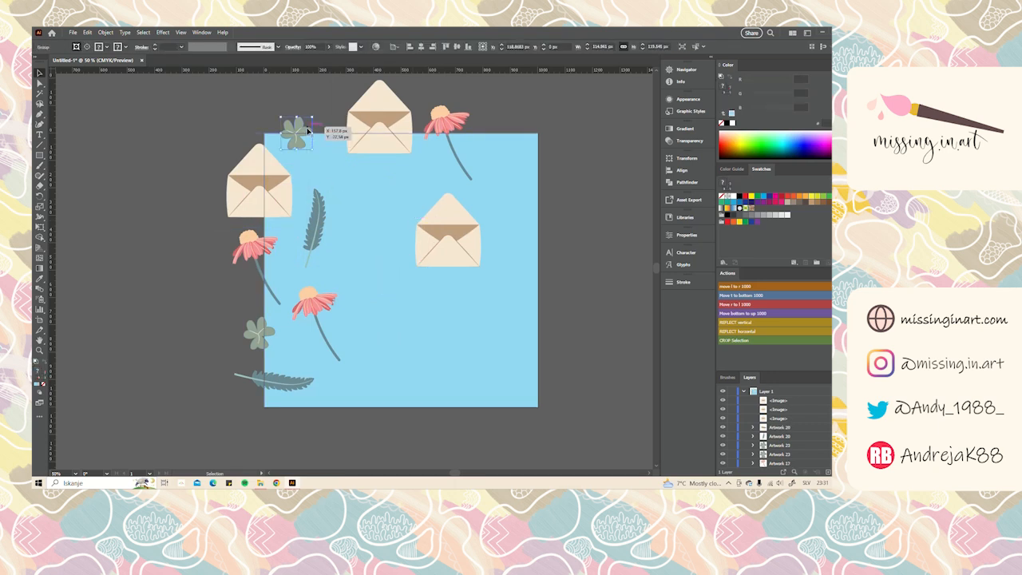
alt+drag(308, 130, 379, 183)
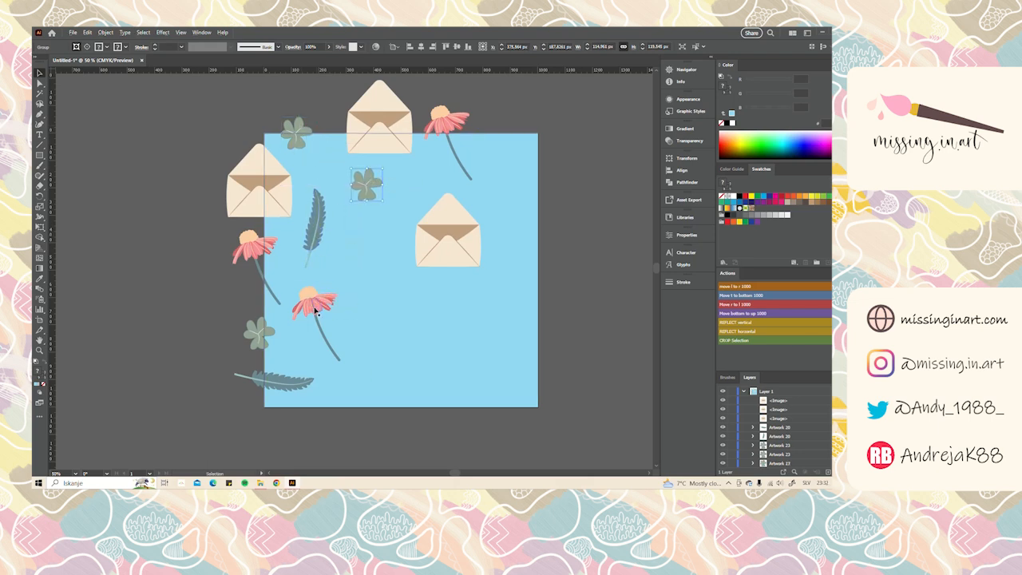
alt+drag(313, 305, 390, 255)
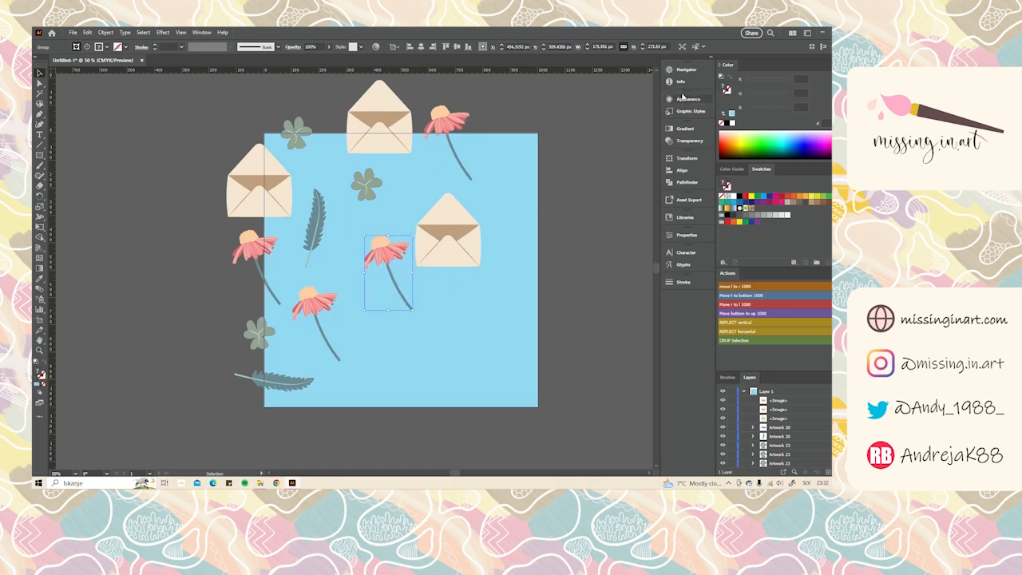
click(683, 235)
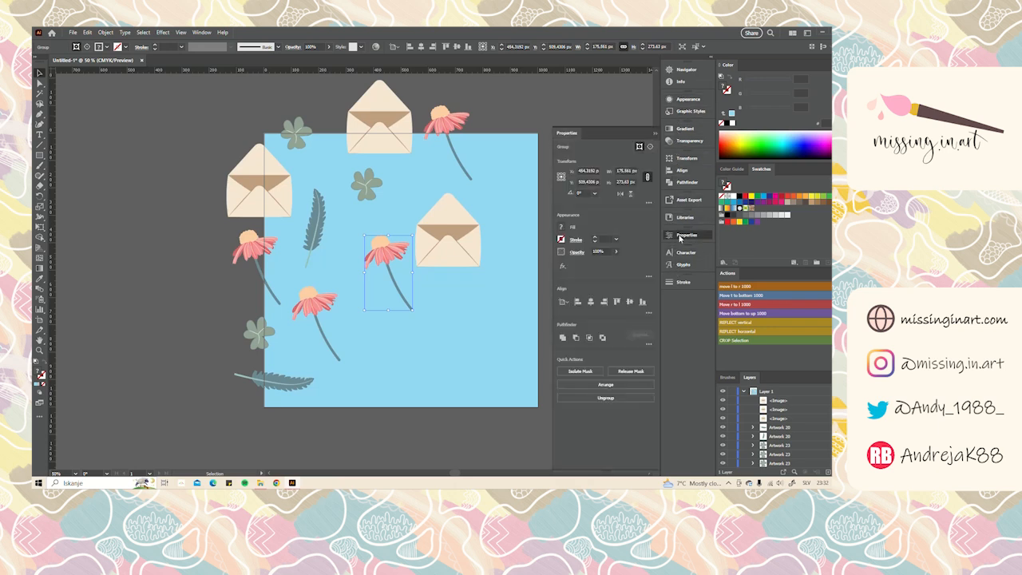
click(620, 195)
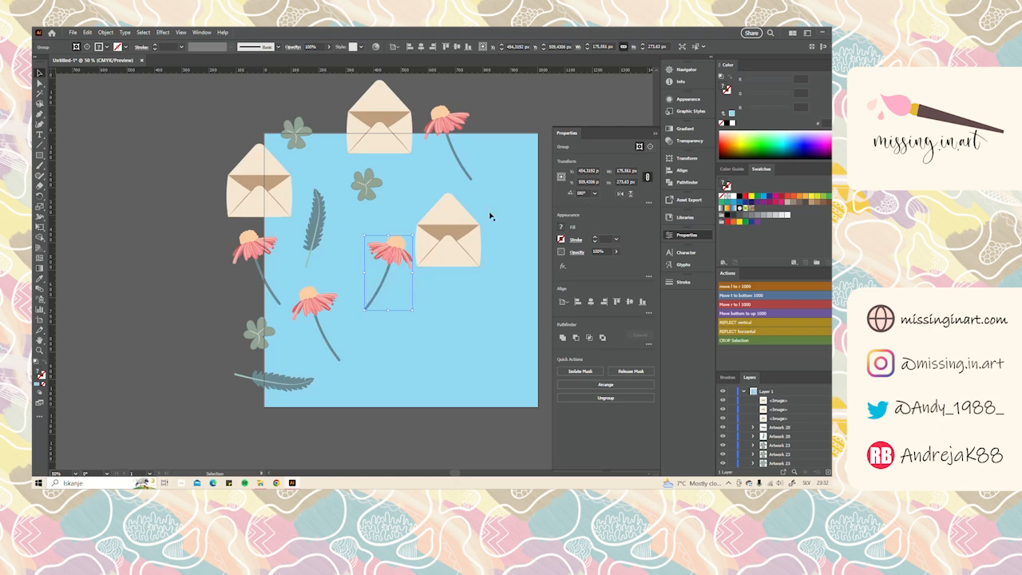
drag(395, 253, 393, 229)
Move the inner envelope to the artboard's centre and set the daisy at its upper right with its stem leaning right
click(447, 246)
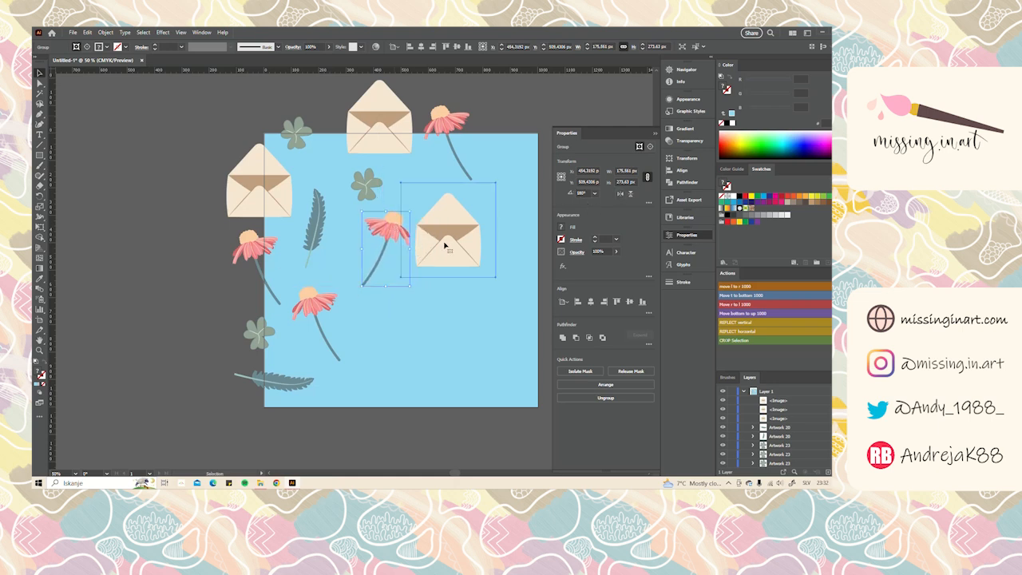
drag(449, 246, 394, 237)
drag(443, 246, 405, 260)
drag(357, 232, 391, 188)
drag(408, 276, 354, 275)
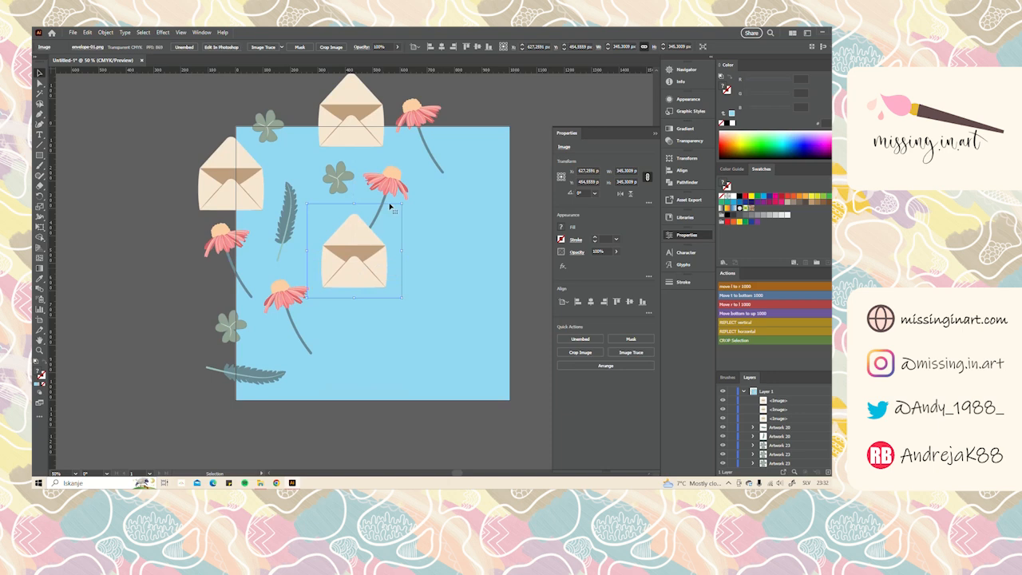
mouse_move(390, 183)
mouse_down()
mouse_move(422, 188)
mouse_move(376, 183)
mouse_move(369, 200)
mouse_move(406, 195)
mouse_move(395, 201)
mouse_up()
Copy the feathery leaf to the right of the central daisy, rotate it diagonally, and copy the petal leaf below it
drag(288, 216, 453, 229)
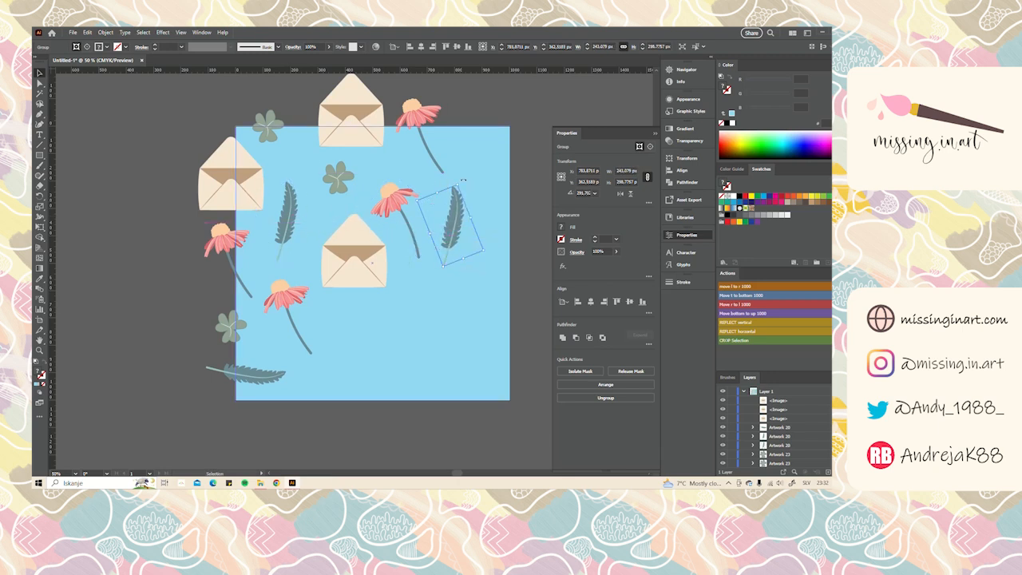
drag(456, 182, 446, 211)
click(341, 184)
drag(340, 184, 449, 261)
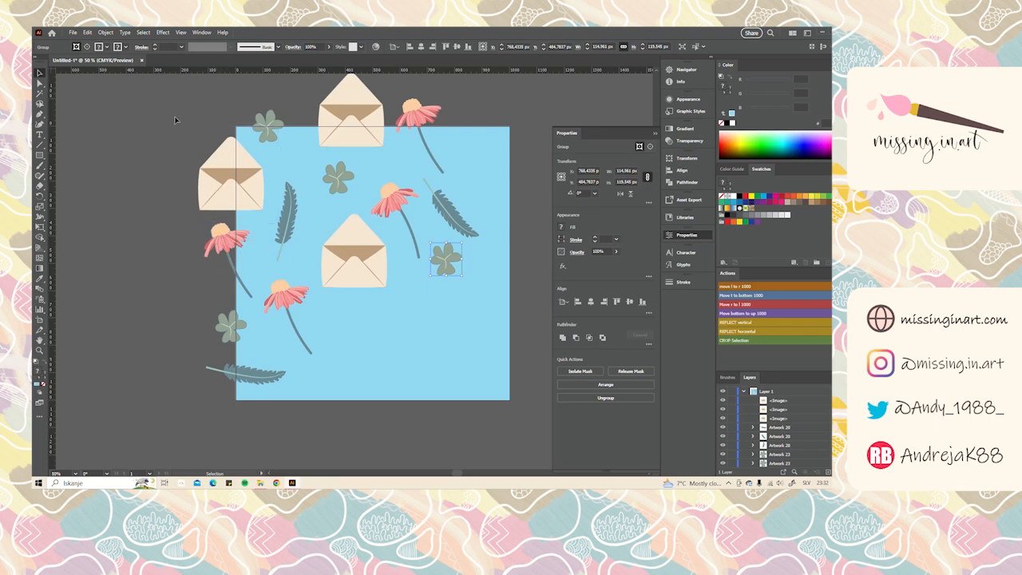
Lock both background rectangles and copy the left-edge motifs to the right edge with the recorded "move l to r 1000" action
key(ctrl+a)
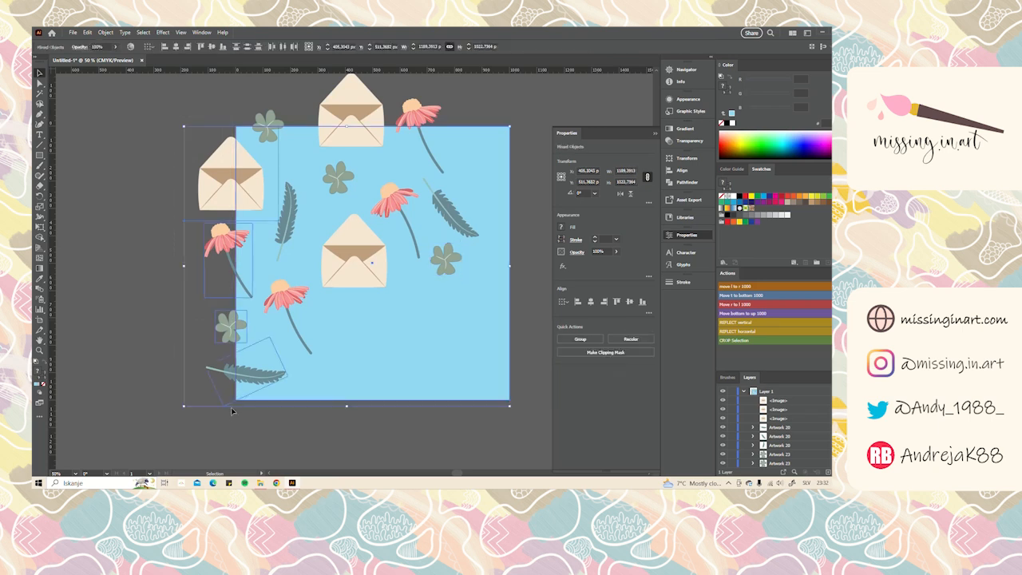
scroll(760, 420, down, 3)
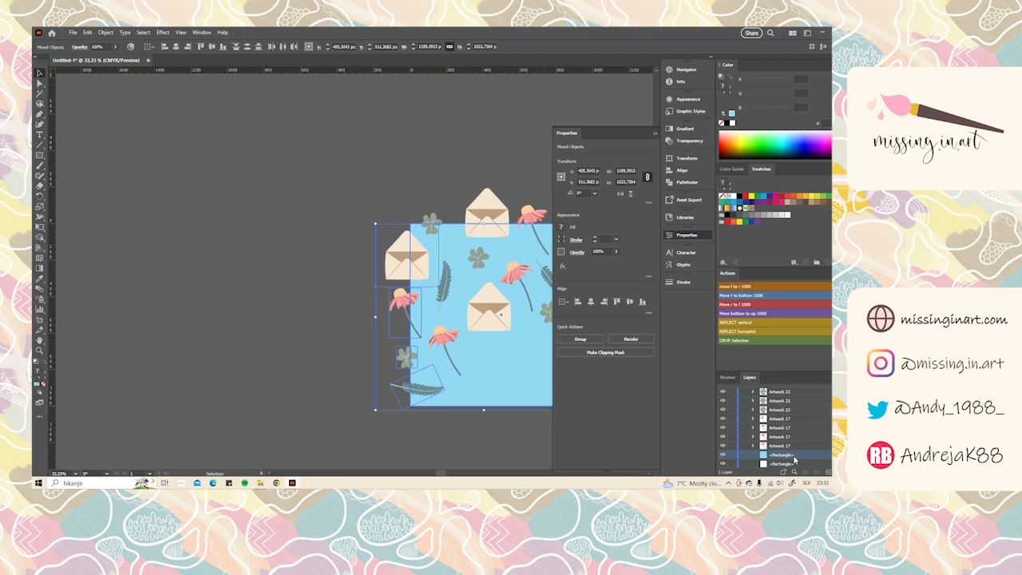
shift+click(835, 454)
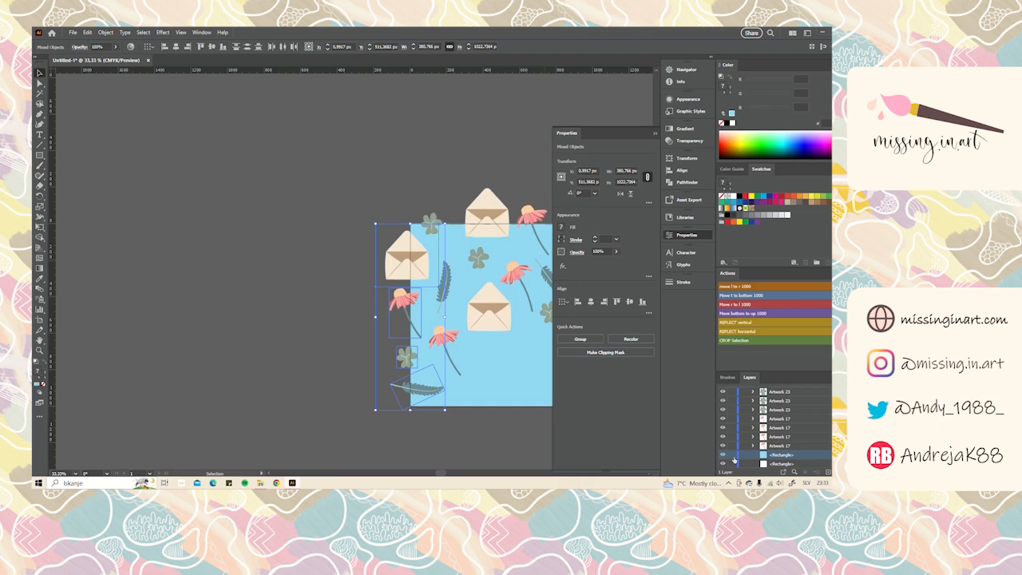
click(732, 455)
drag(509, 315, 349, 267)
scroll(353, 251, up, 1)
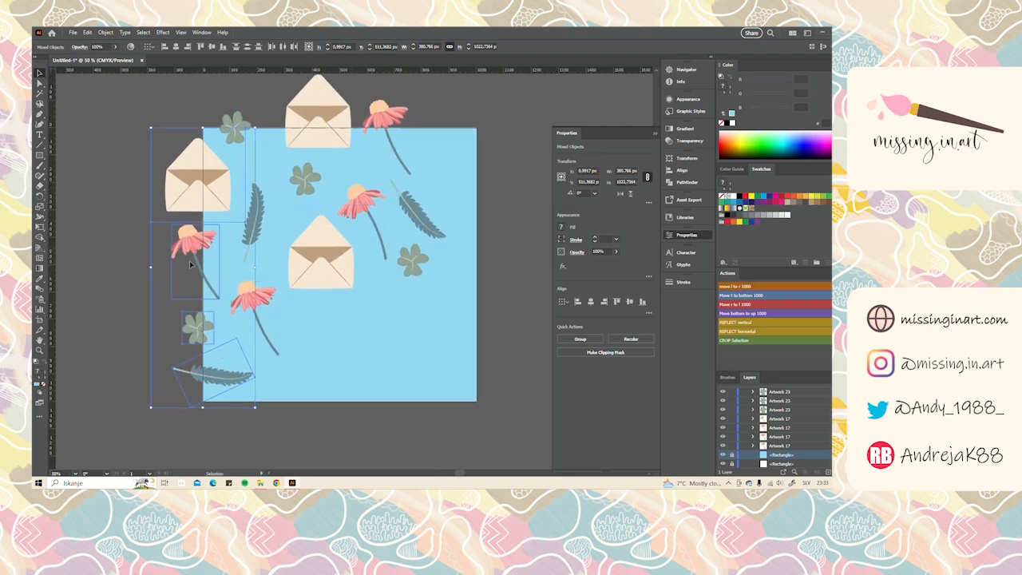
click(727, 288)
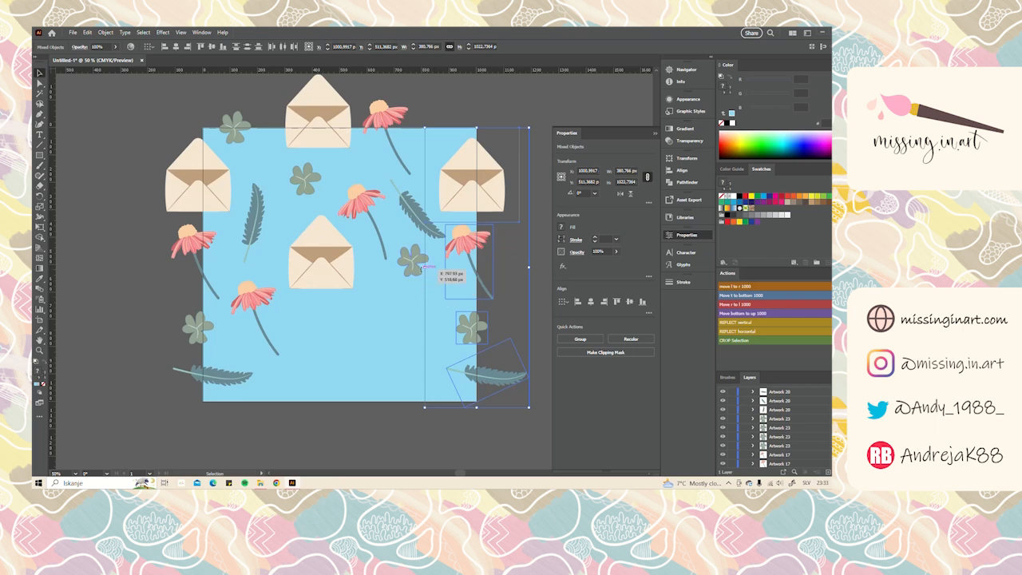
Shift the diagonal feathery leaf slightly up and left, and delete the feathery leaf copy on the artboard's right edge
click(415, 213)
drag(415, 213, 408, 202)
drag(386, 253, 399, 230)
drag(544, 333, 491, 387)
key(Delete)
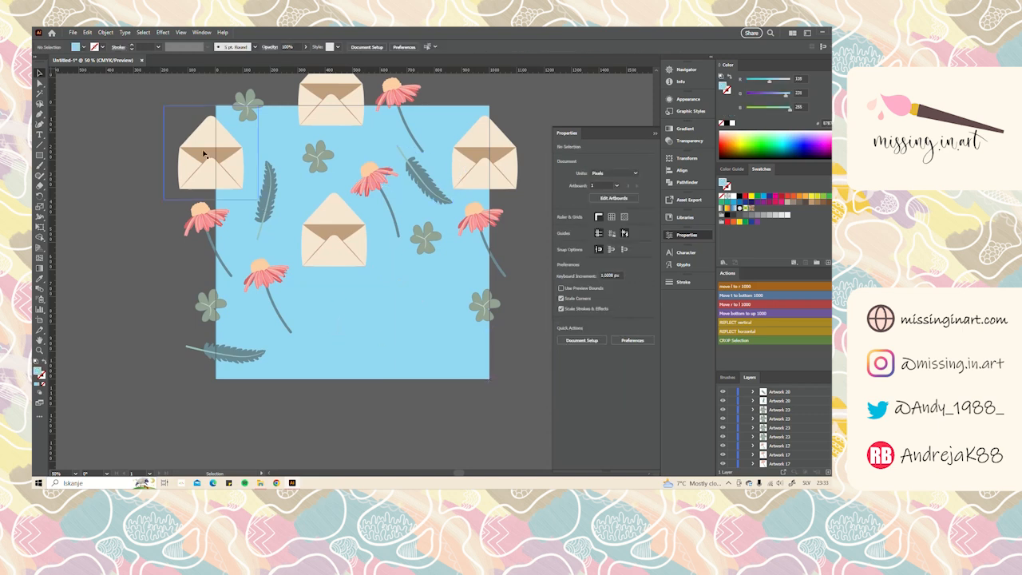
Copy the left-edge feathery leaf to the right edge using Move with a 1000 px distance and a 0° angle
click(226, 359)
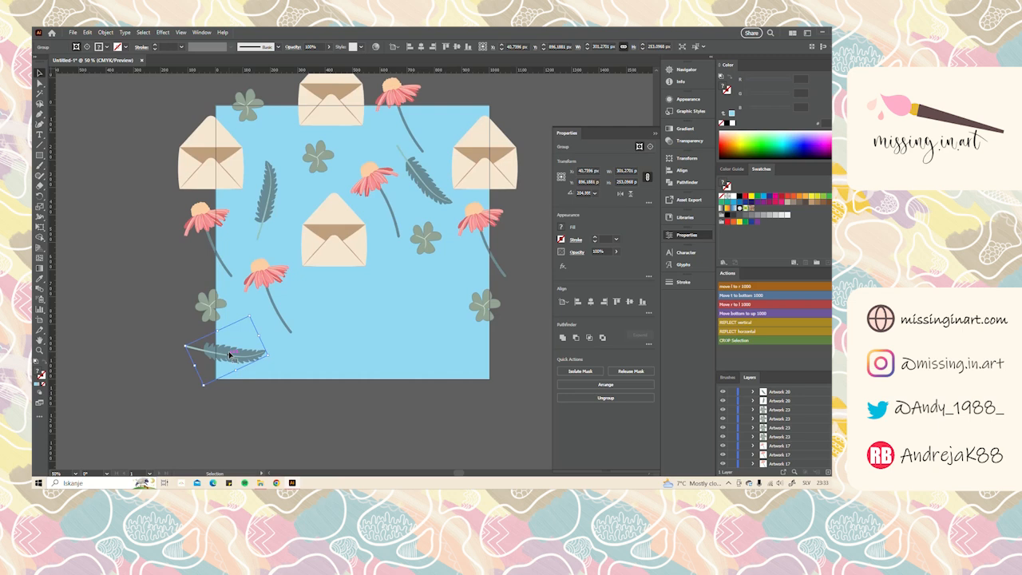
click(105, 32)
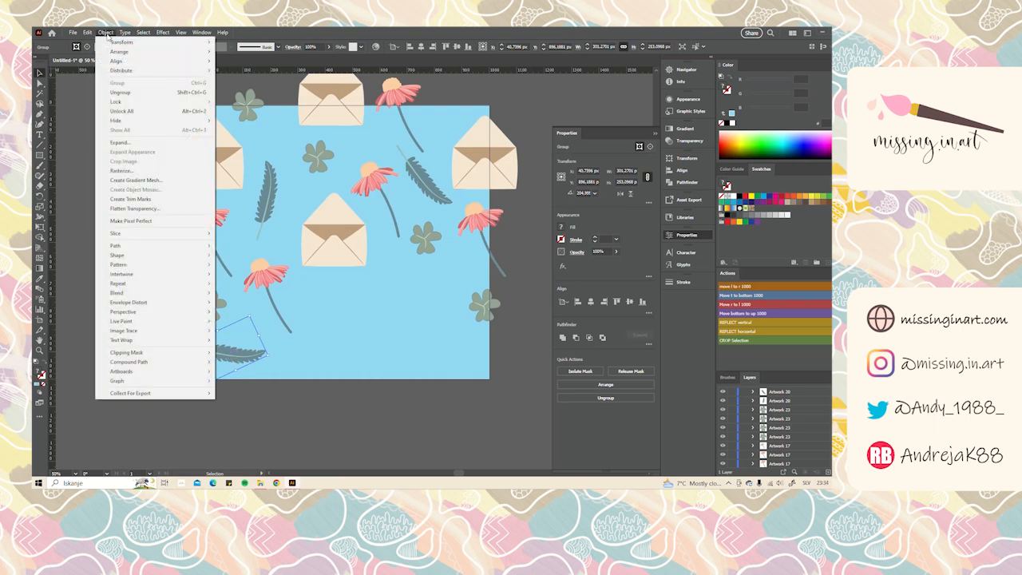
mouse_move(114, 42)
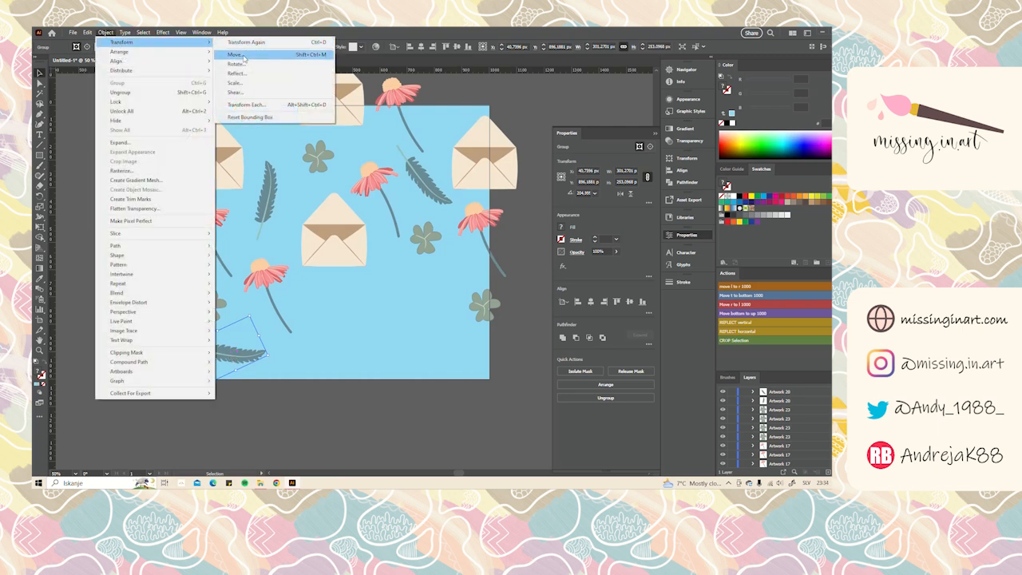
click(244, 56)
drag(586, 119, 398, 179)
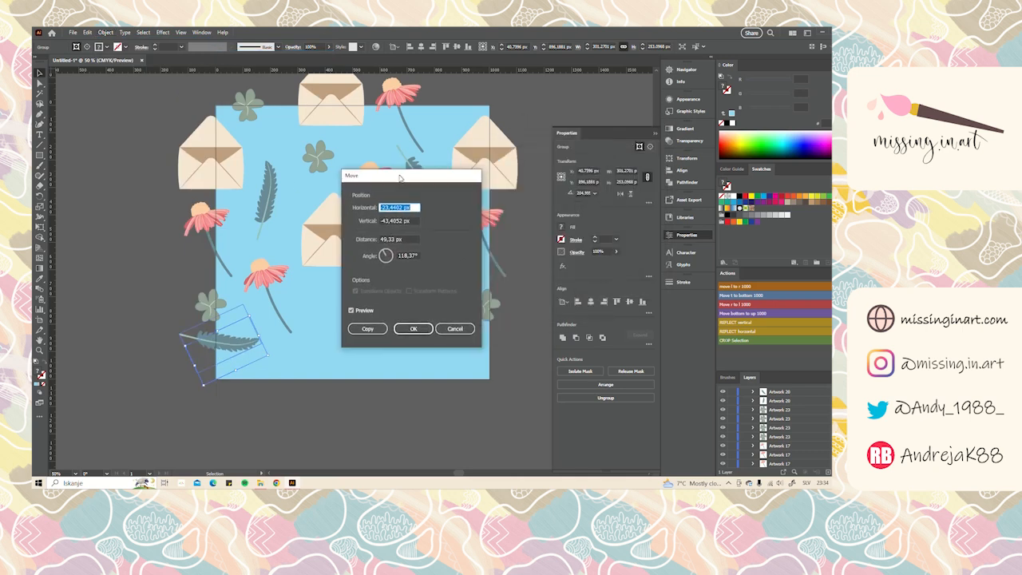
double_click(384, 239)
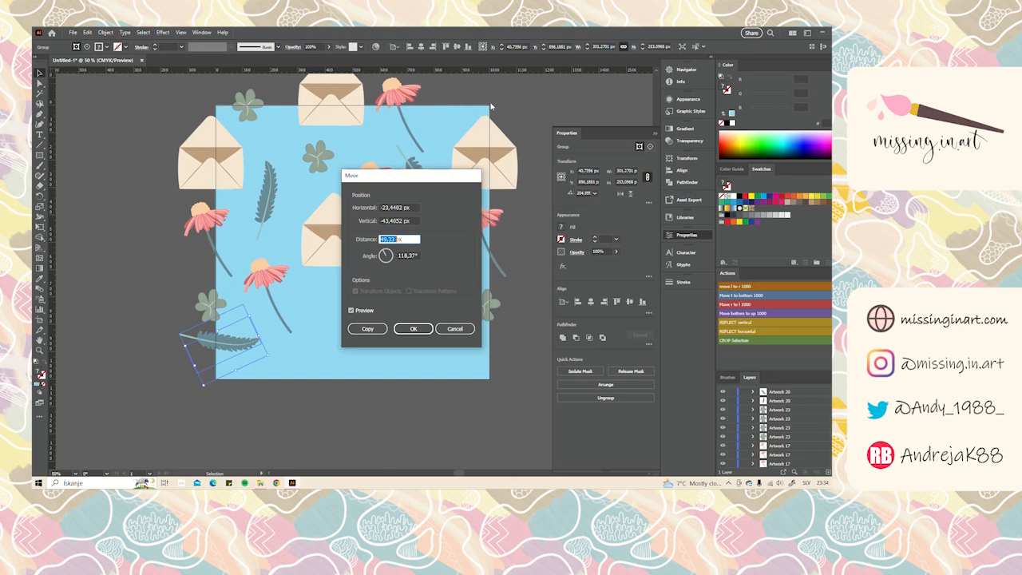
text(1000)
click(351, 310)
click(351, 310)
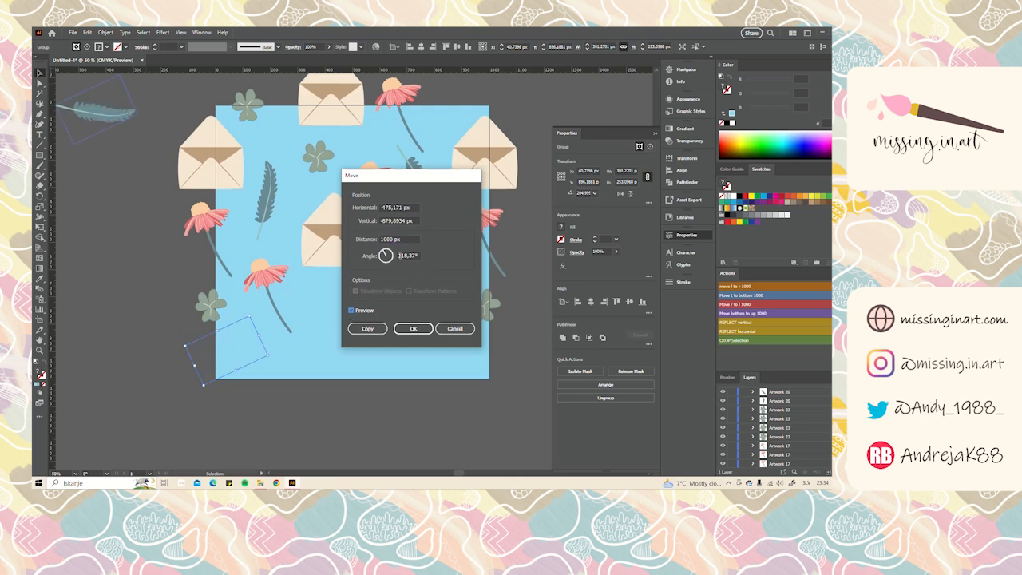
drag(384, 253, 396, 257)
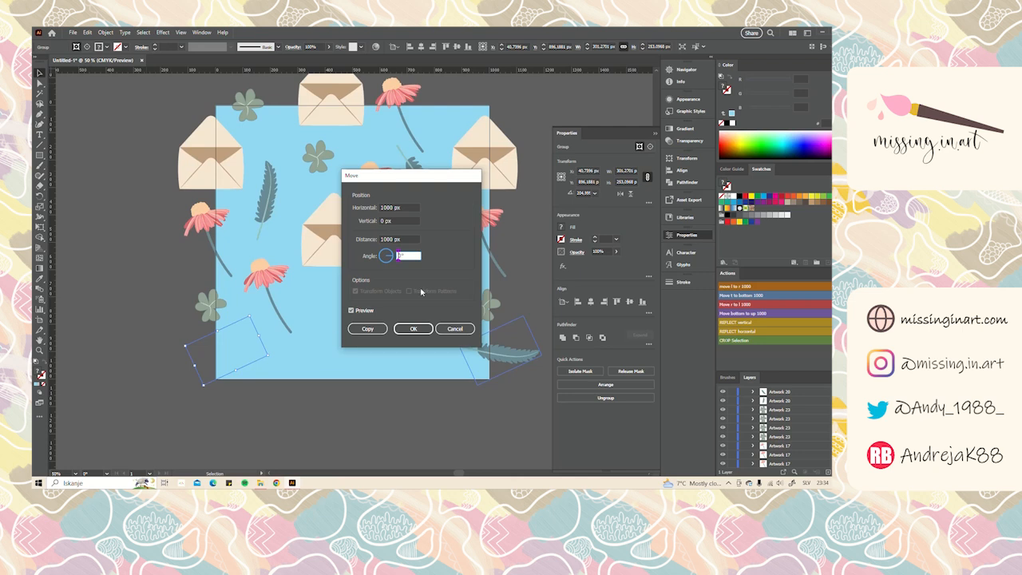
click(367, 329)
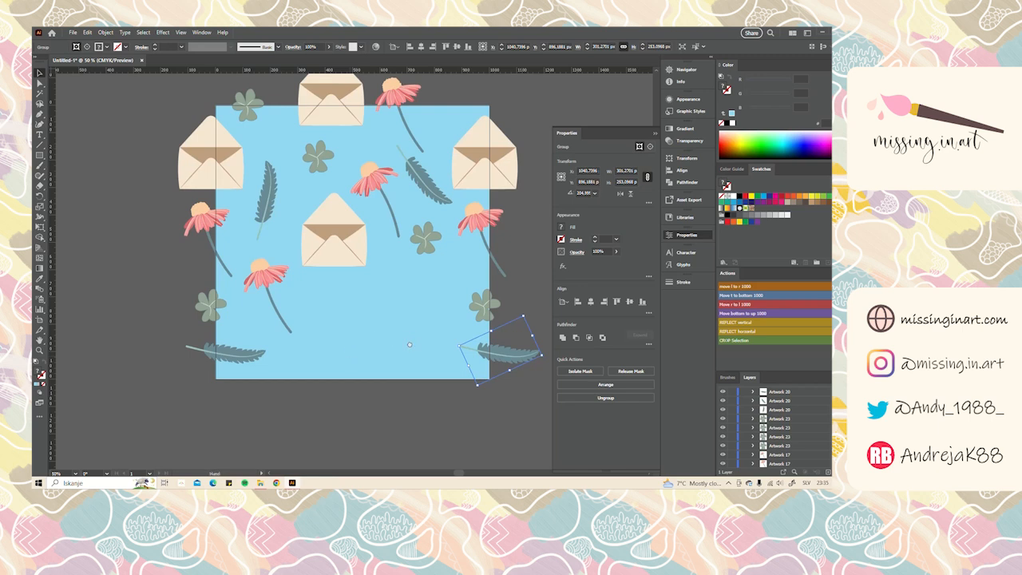
Copy the top-edge envelope and petal leaf to the bottom edge with the recorded "Move t to bottom 1000" action
drag(410, 341, 413, 356)
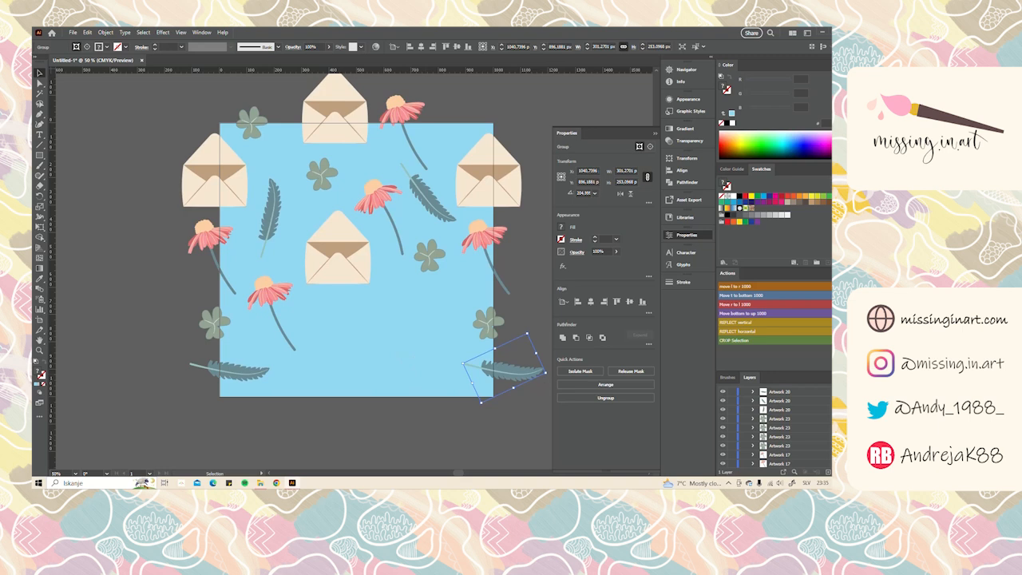
drag(222, 90, 202, 143)
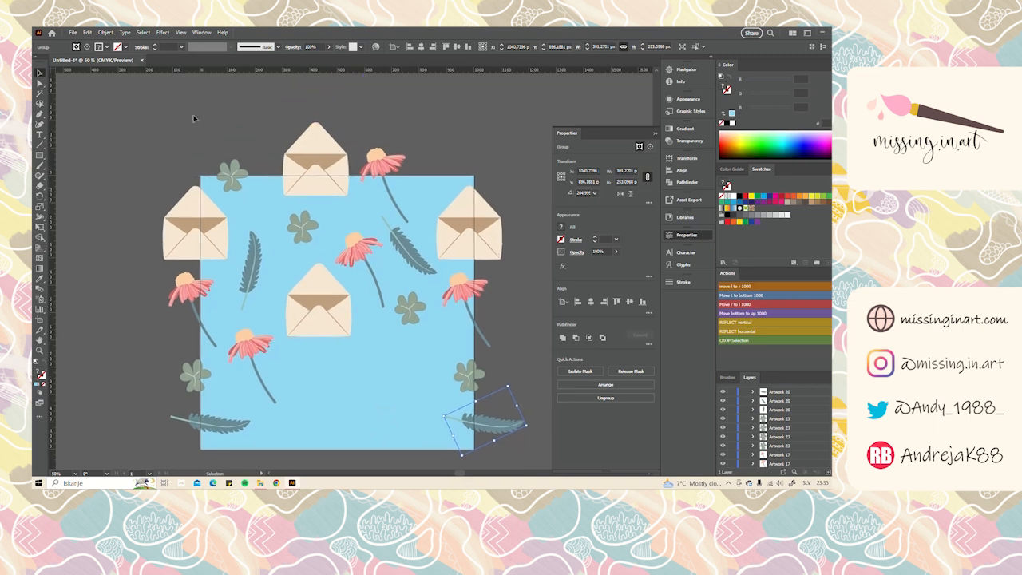
click(331, 178)
shift+click(289, 231)
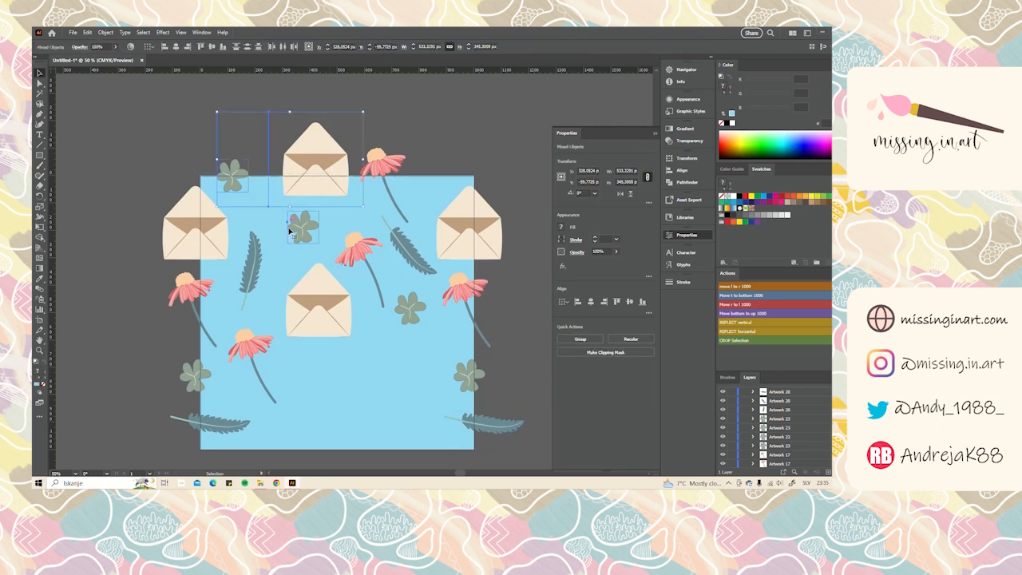
click(741, 297)
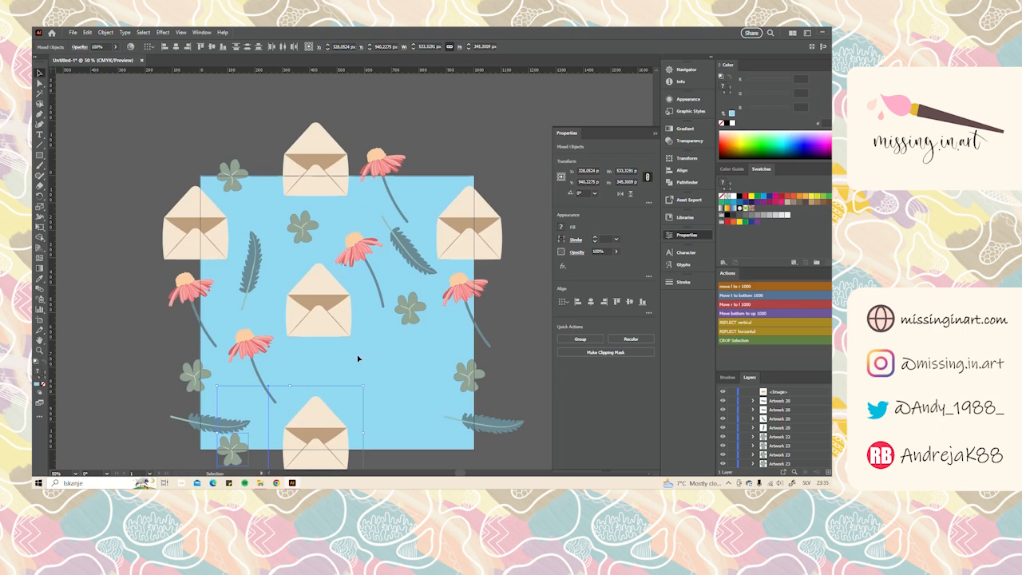
Nudge the matching feathery leaves on the left and right edges up together by about 32 px
scroll(357, 358, down, 3)
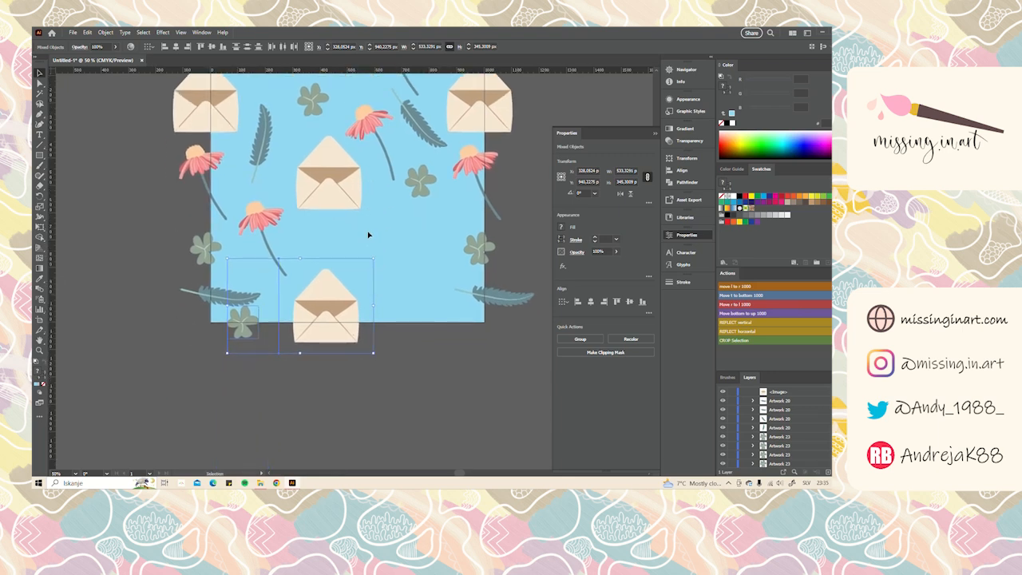
click(207, 300)
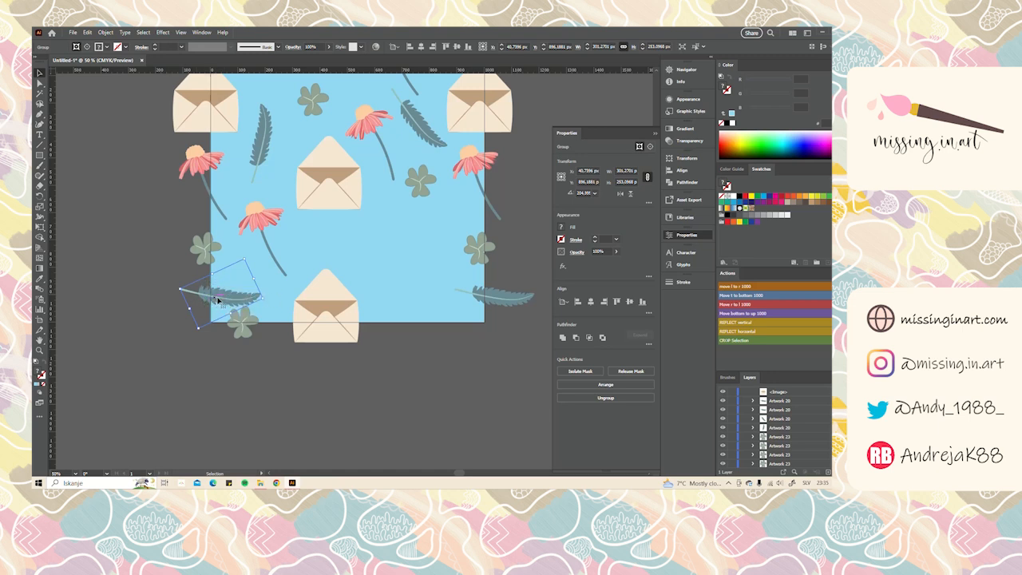
shift+click(511, 302)
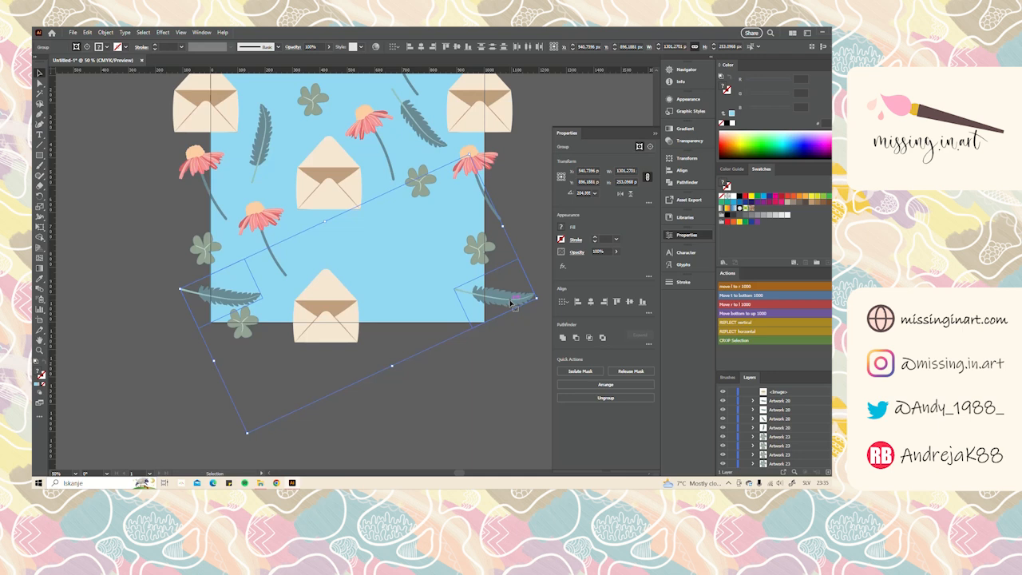
key(Up)
key(Up)
key(Up)
key(Up)
key(Up)
key(Up)
key(Up)
key(Up)
key(Up)
key(Up)
key(Up)
key(Up)
key(Up)
key(Up)
key(Up)
key(Up)
key(Up)
key(Up)
key(Up)
key(Up)
key(Up)
key(Up)
key(Up)
key(Up)
key(Up)
key(Up)
key(Up)
key(Up)
key(Up)
key(Up)
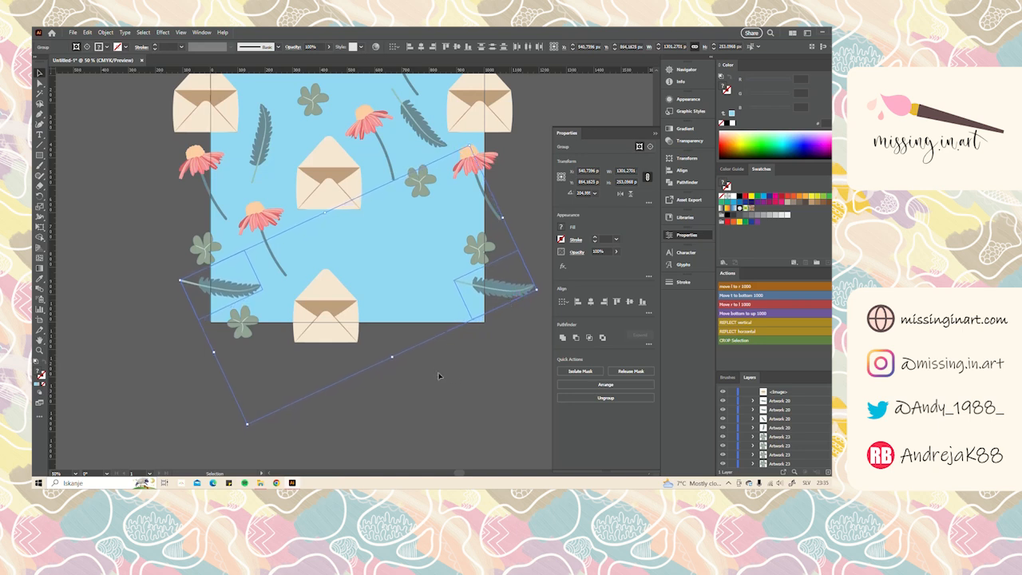
click(439, 376)
Nudge the matching petal leaves on the left and right edges up together by about 29 px
click(478, 253)
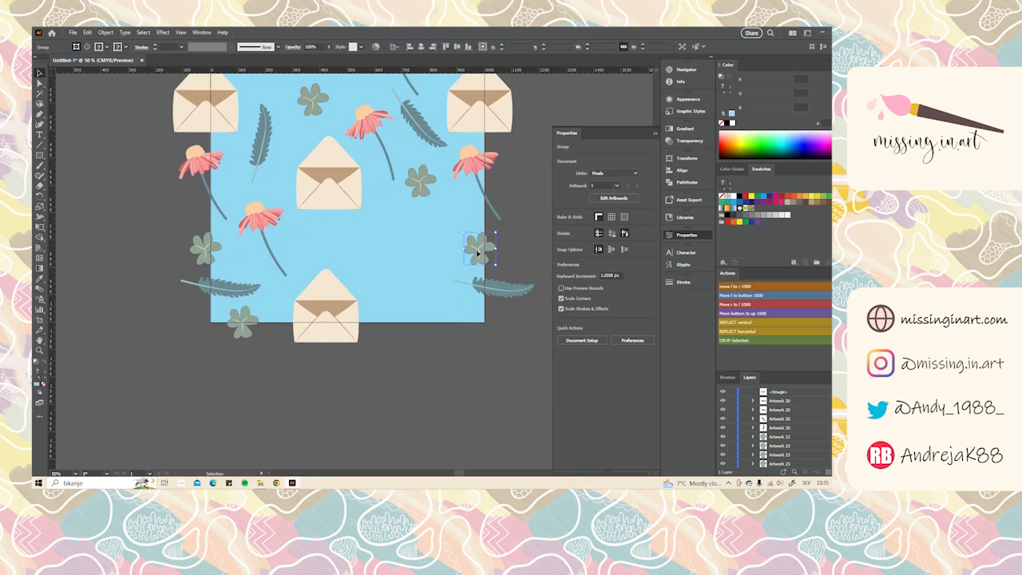
shift+click(199, 249)
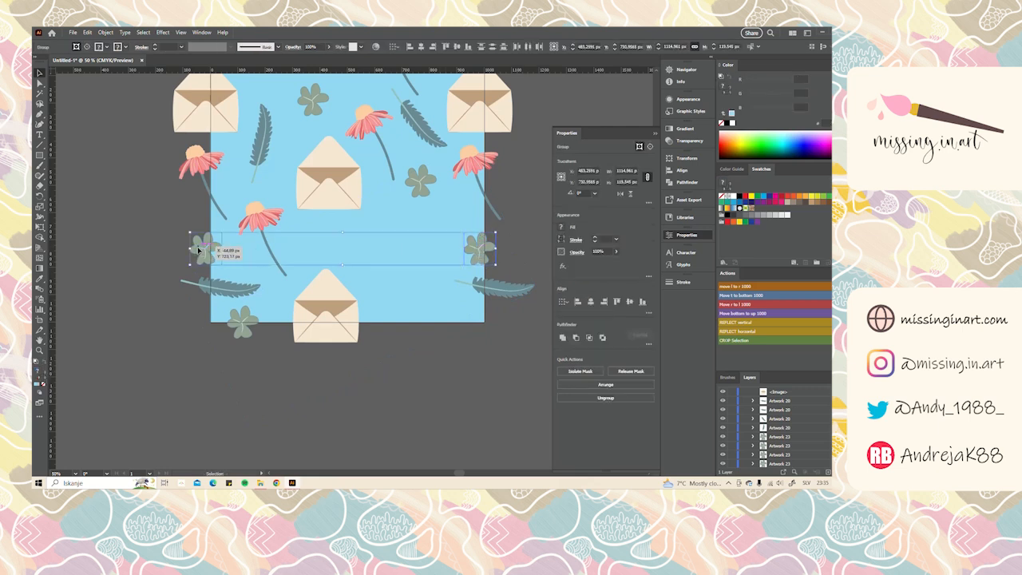
key(Up)
key(Up)
key(Up)
key(Up)
key(Up)
key(Up)
key(Up)
key(Up)
key(Up)
key(Up)
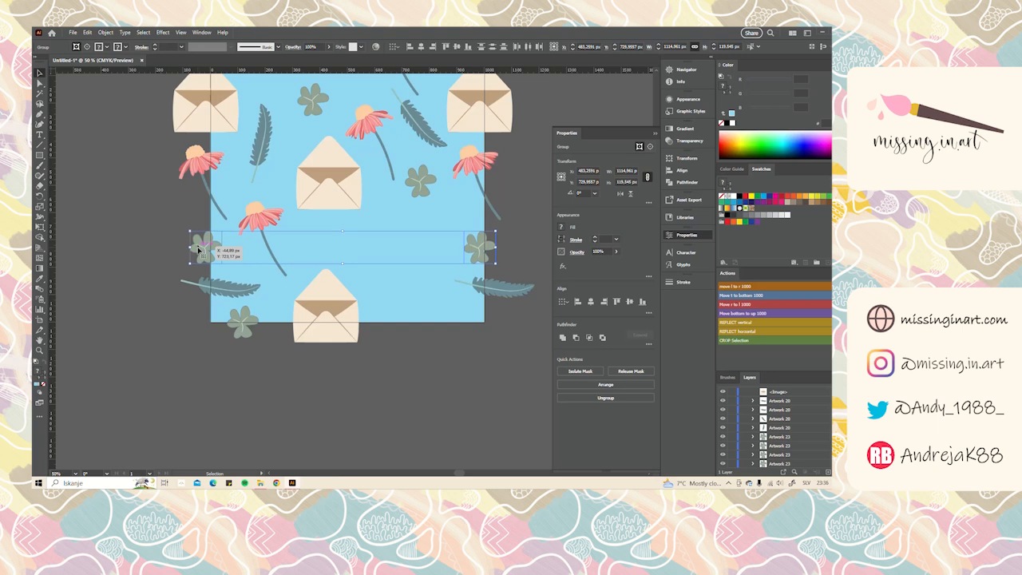
key(Up)
key(Up)
key(Up)
key(Up)
key(Up)
key(Up)
key(Up)
key(Up)
key(Up)
key(Up)
key(Up)
key(Up)
key(Up)
key(Up)
key(Up)
key(Up)
key(Up)
key(Up)
key(Up)
key(Up)
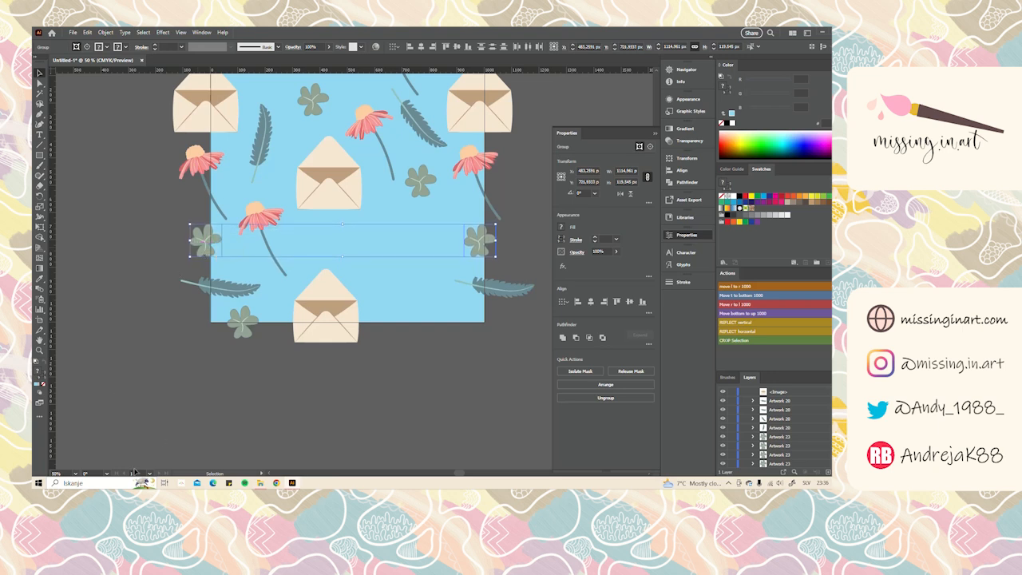
click(462, 403)
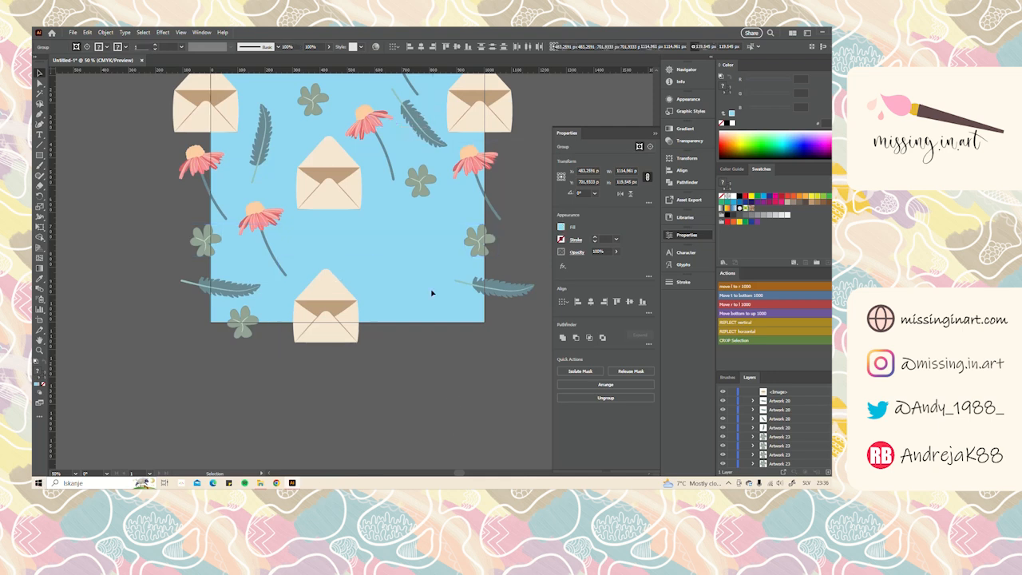
Copy the top-edge pink flower straight down to the bottom edge using Move with a 1000 px distance and a 270° angle
scroll(416, 220, down, 1)
drag(413, 218, 385, 269)
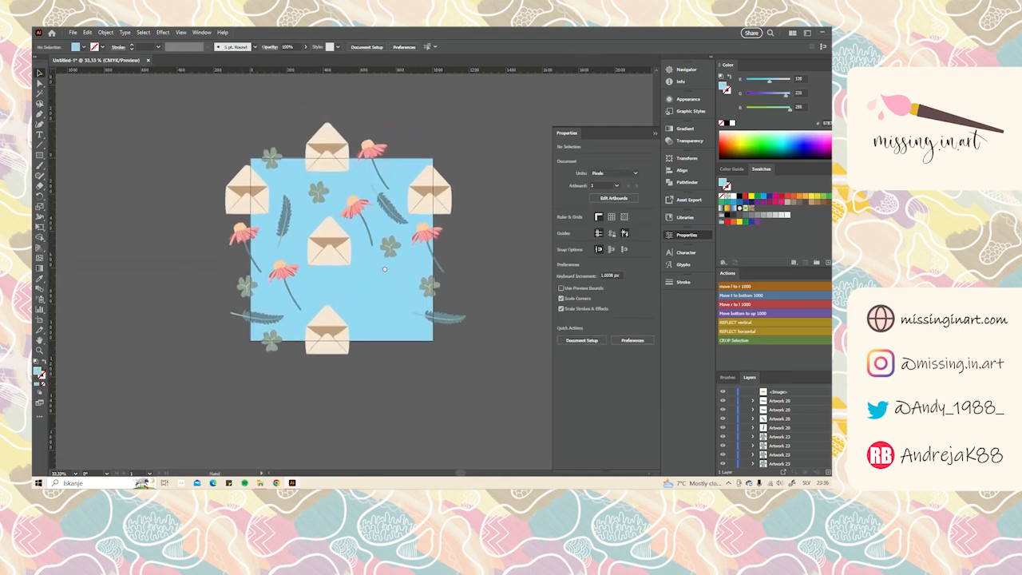
click(369, 150)
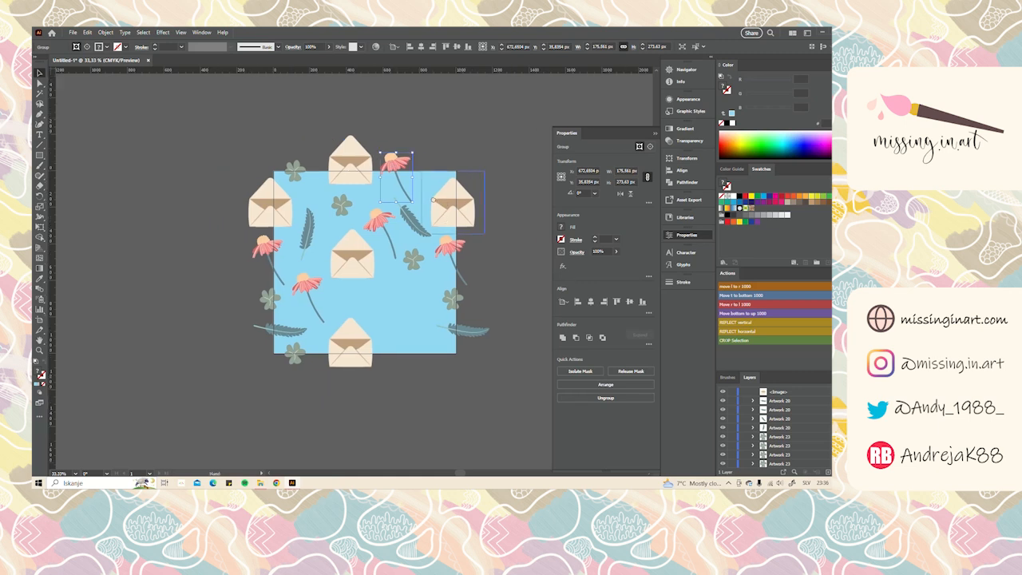
key(ctrl+1)
key(ctrl+minus)
key(ctrl+minus)
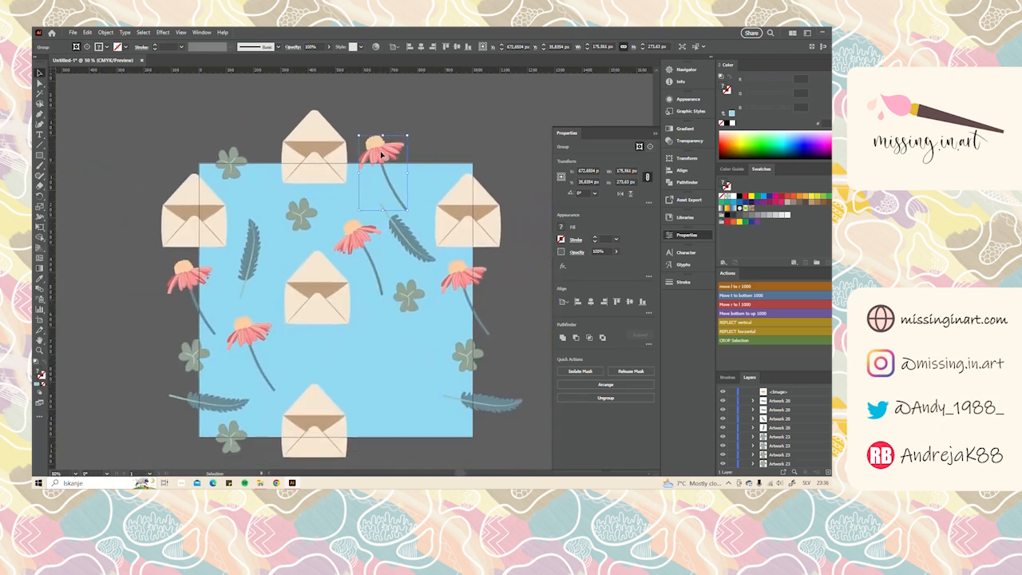
right_click(382, 154)
mouse_move(414, 292)
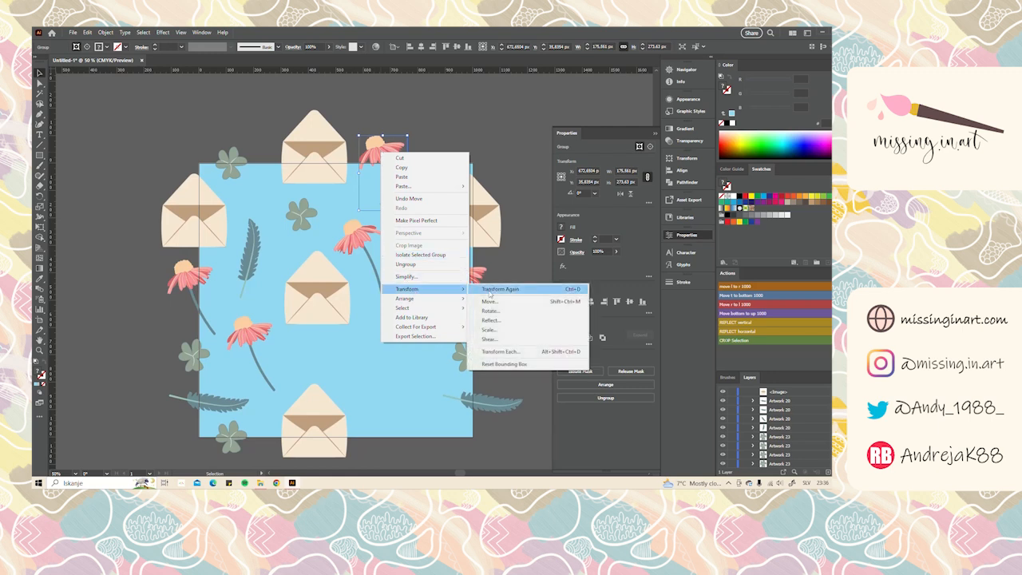
click(492, 304)
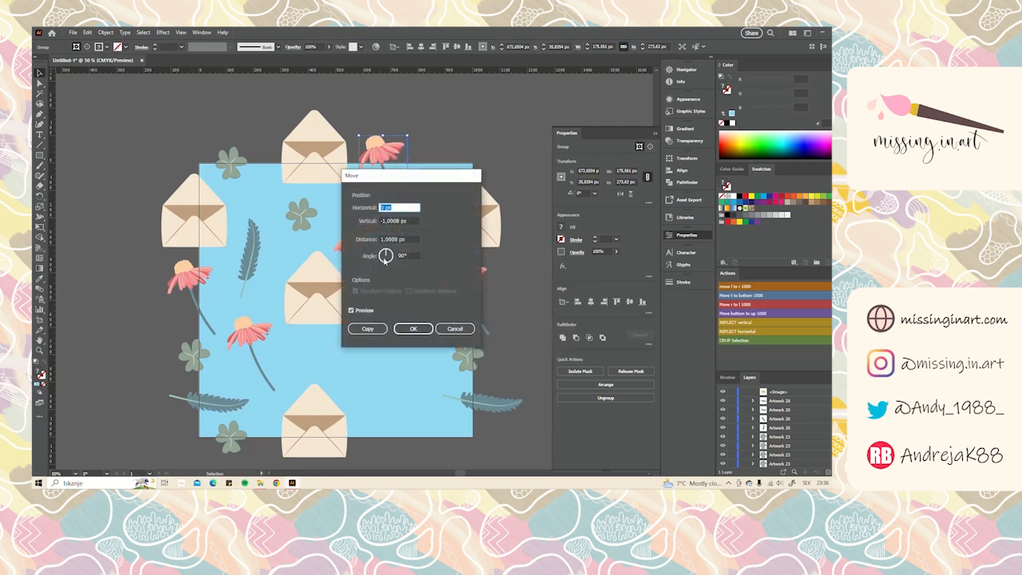
click(396, 239)
key(BackSpace)
key(BackSpace)
key(BackSpace)
key(BackSpace)
key(BackSpace)
key(BackSpace)
text(1000)
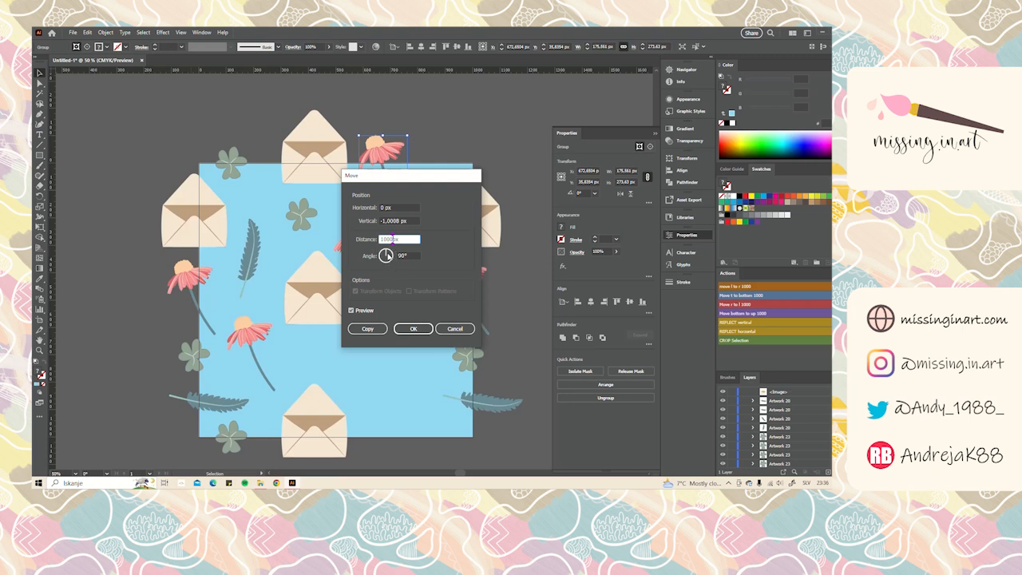
key(Tab)
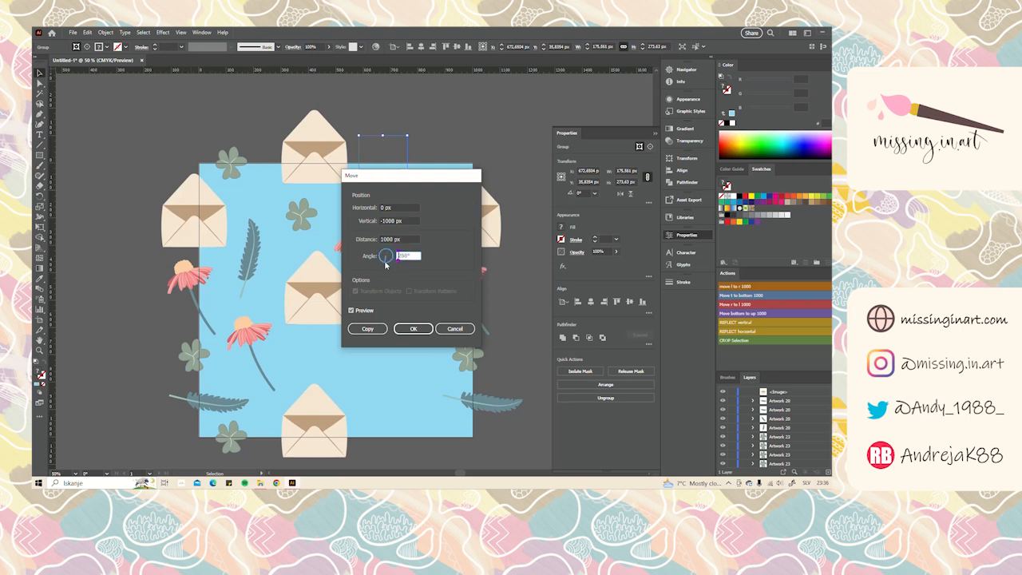
click(385, 264)
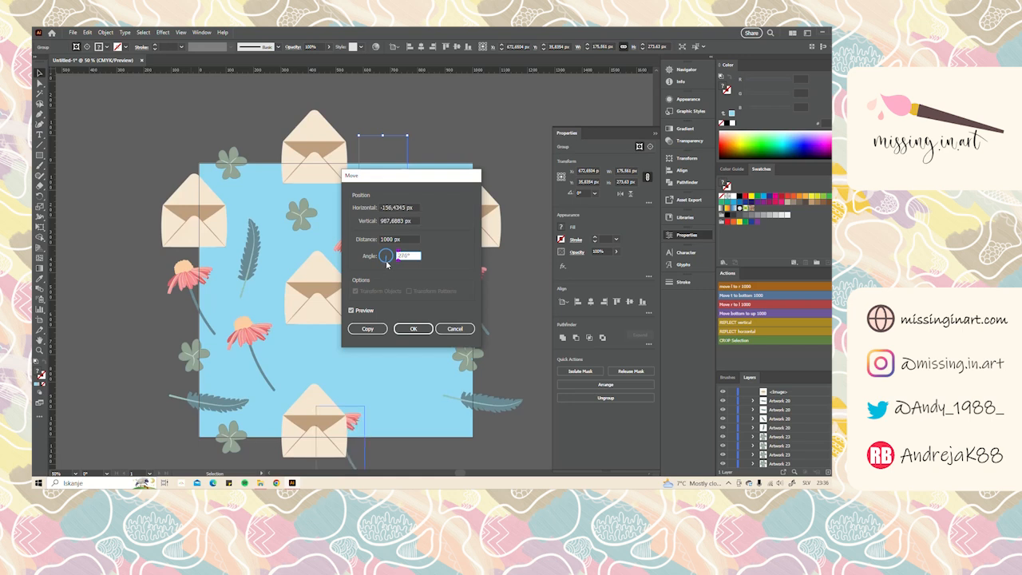
click(386, 265)
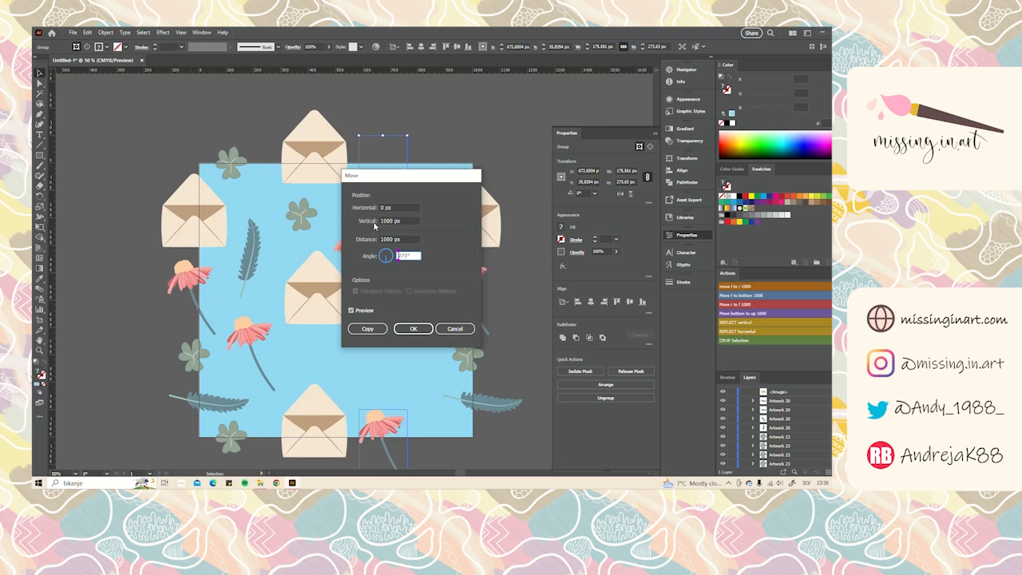
click(370, 329)
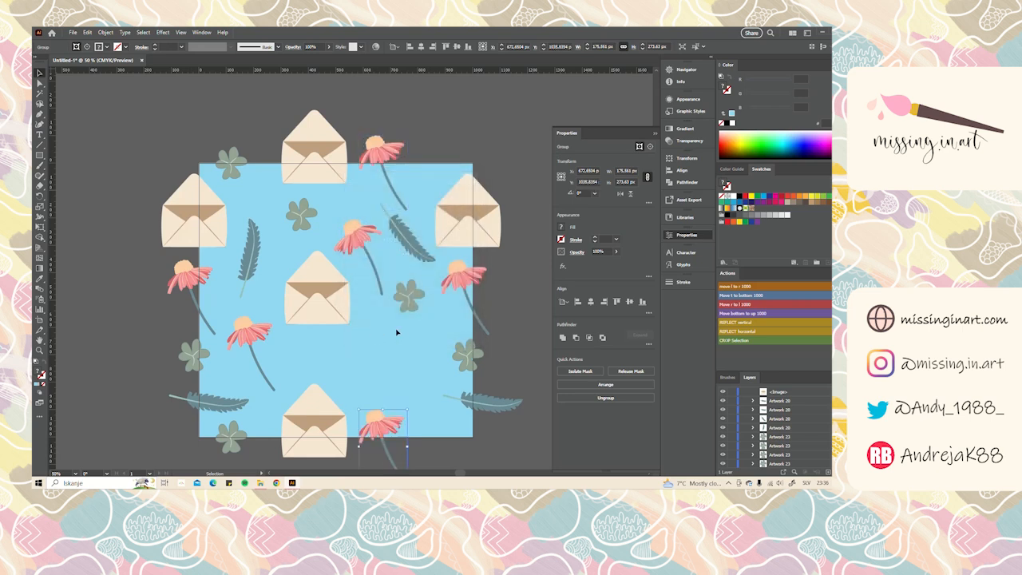
Duplicate the clover from the right interior onto the top edge, between the flower and the right-edge envelope, at Y 0 px
scroll(404, 333, down, 2)
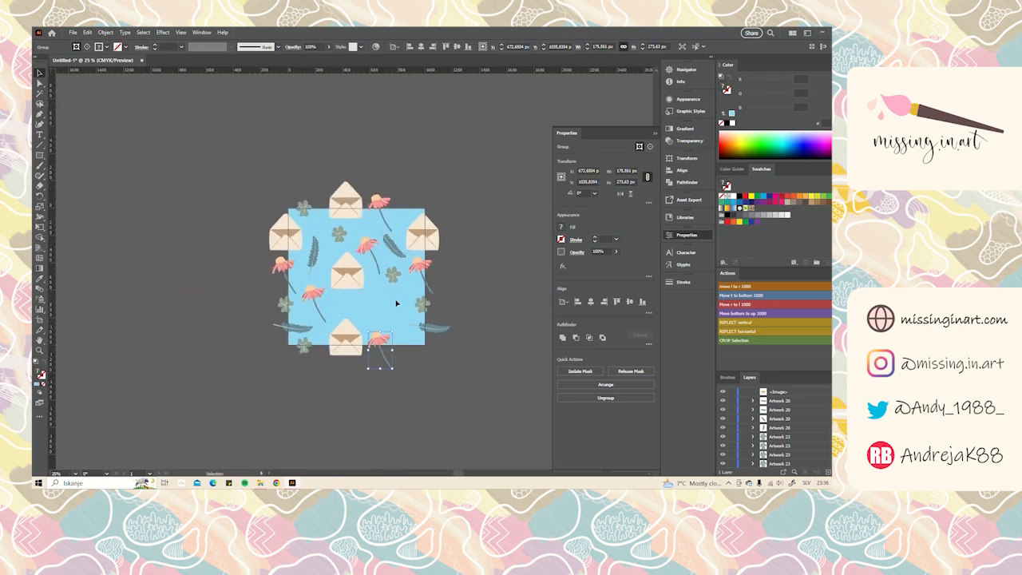
scroll(396, 302, up, 1)
click(392, 256)
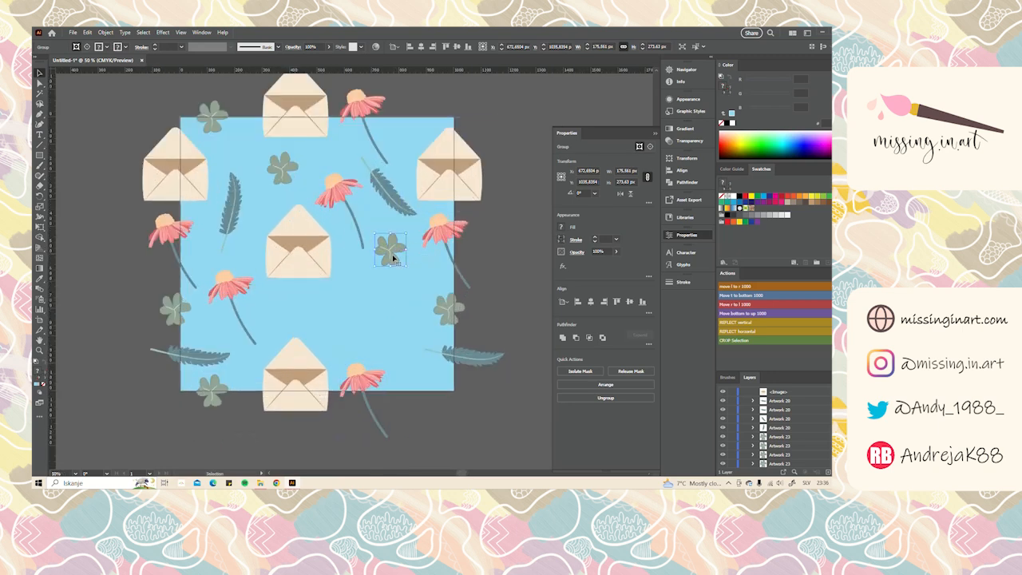
drag(394, 254, 416, 121)
Copy the new top-edge clover to the bottom edge using Move with a 1000 px distance and a 270° angle
right_click(416, 121)
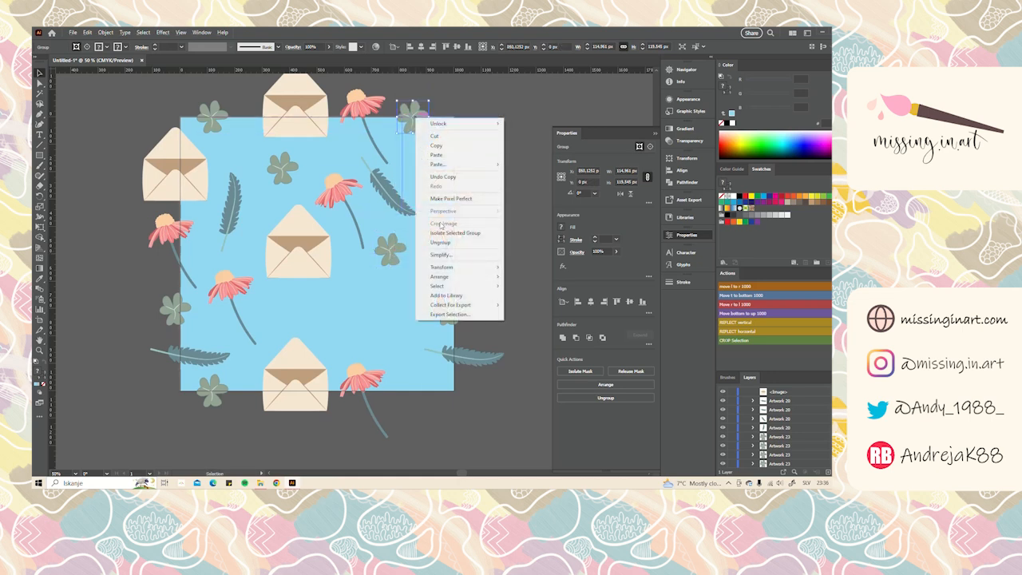
mouse_move(456, 270)
click(519, 279)
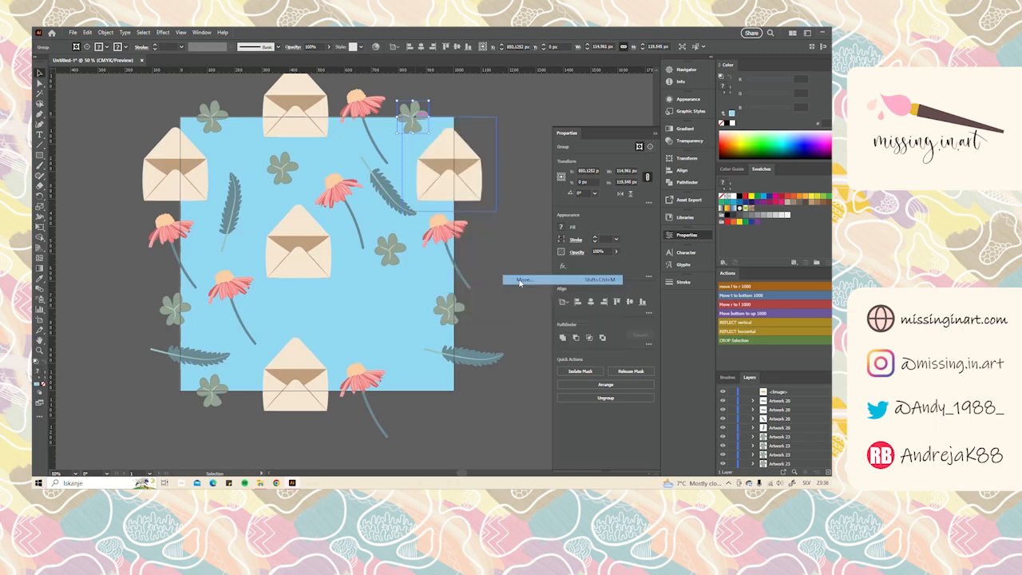
double_click(394, 240)
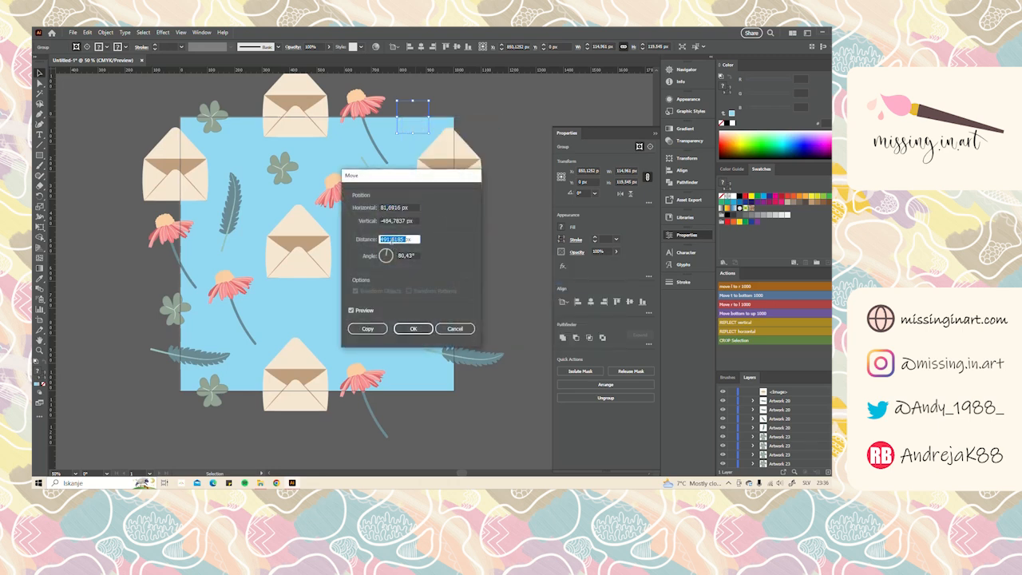
text(1000)
key(Tab)
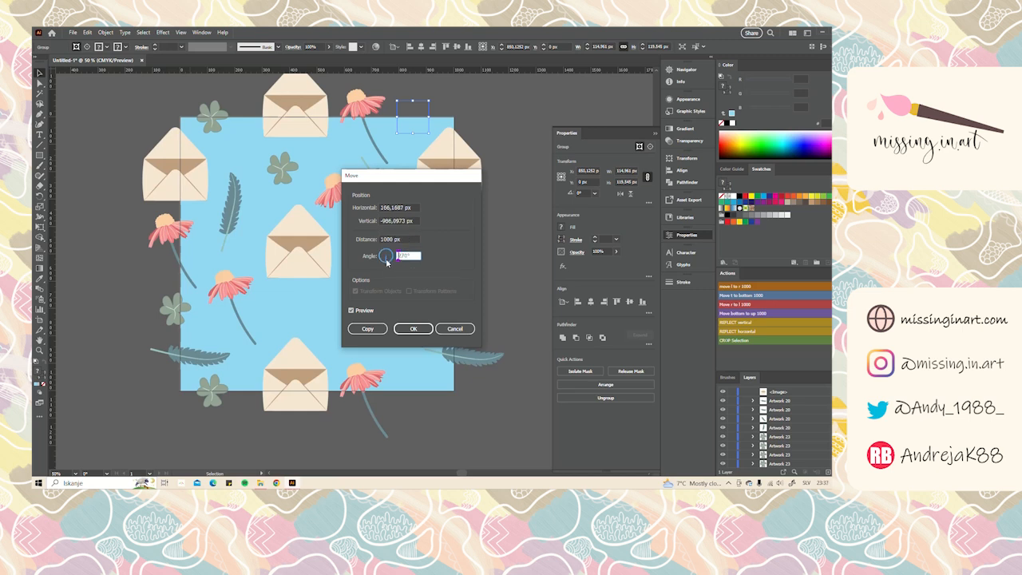
click(387, 262)
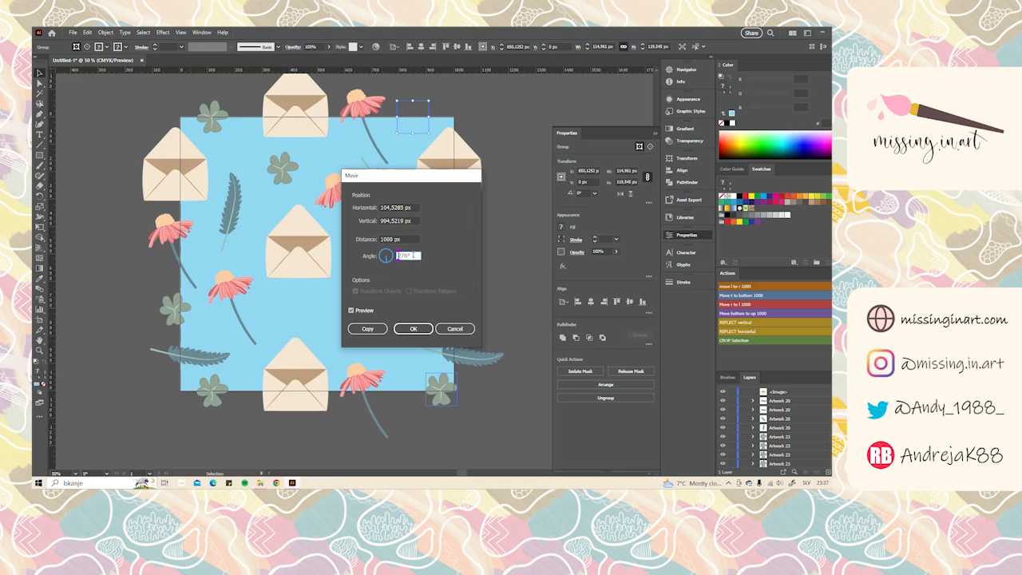
key(Down)
key(Down)
key(Down)
key(Down)
key(Down)
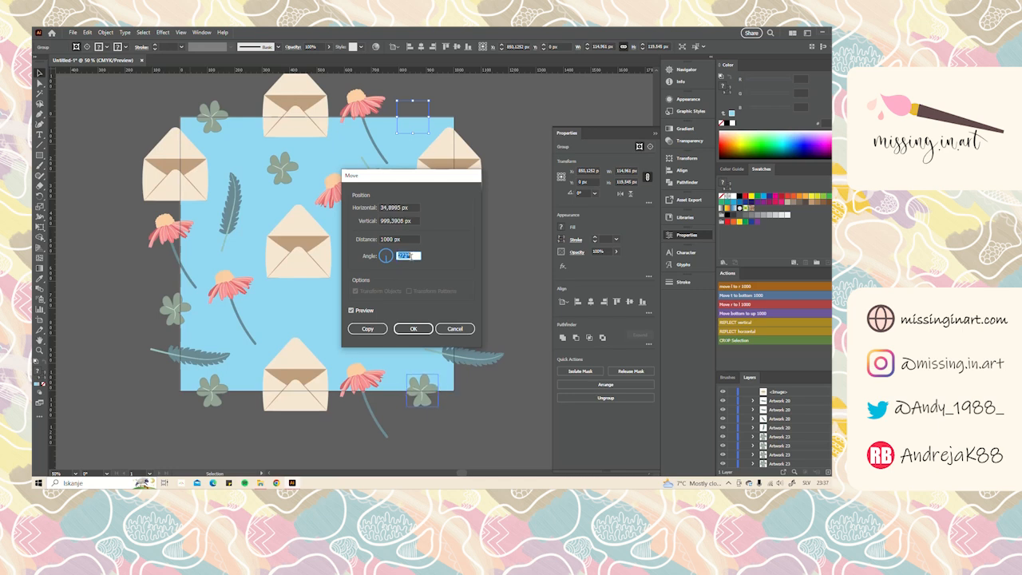
key(Down)
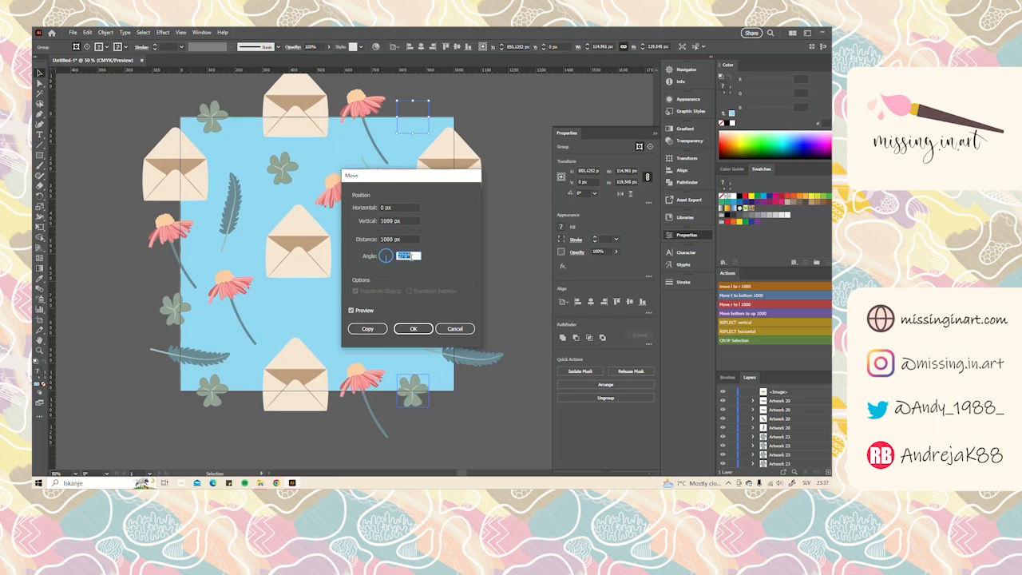
click(369, 328)
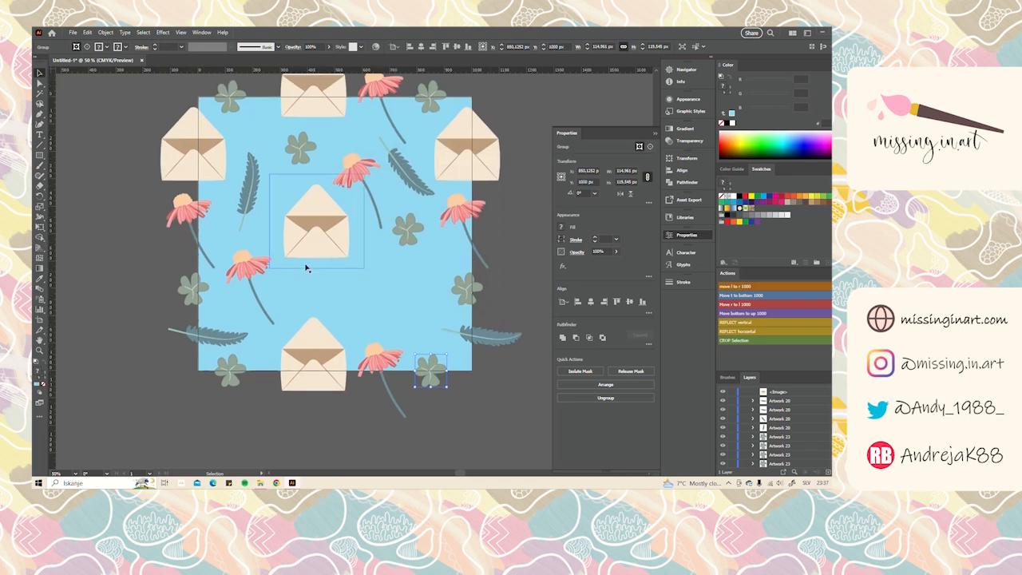
Duplicate the upper-left interior feathery leaf into the empty lower-right area and rotate the copy to about 188°
click(345, 182)
drag(258, 190, 377, 293)
drag(389, 251, 407, 294)
drag(381, 293, 411, 312)
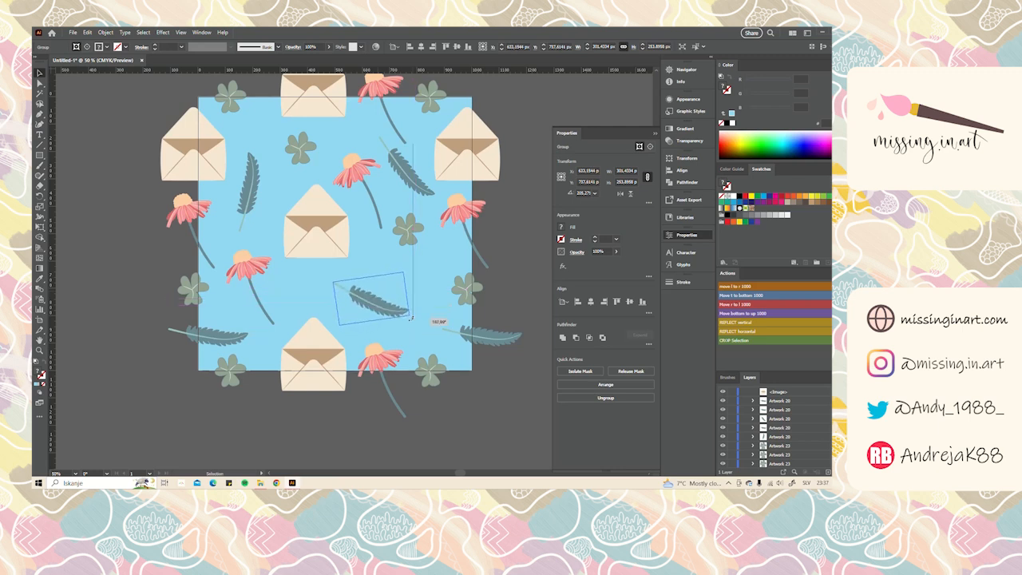
Duplicate the interior clover into the gap below the central envelope and shift the lower feathery leaf slightly up and to the right
drag(408, 229, 295, 296)
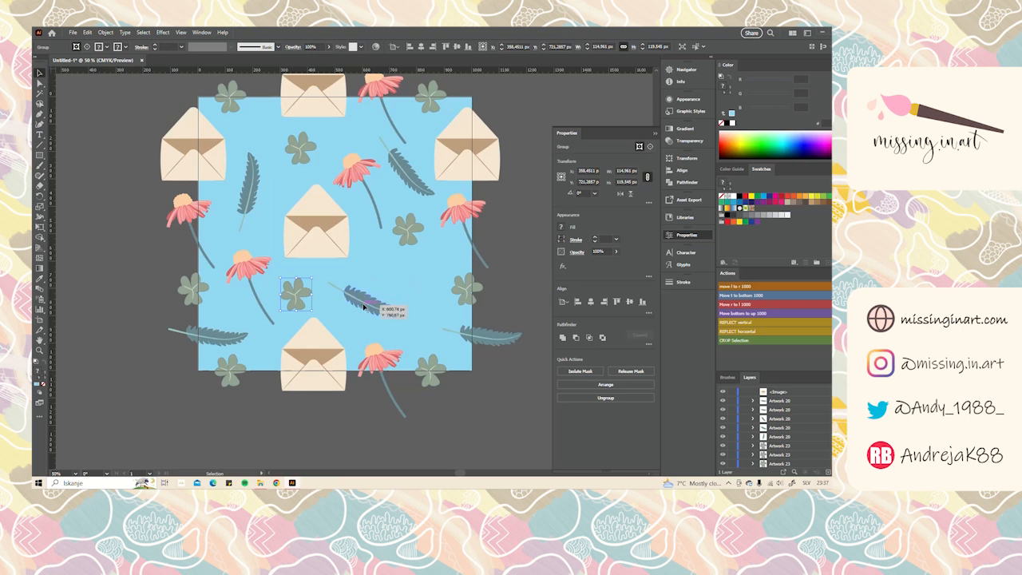
drag(369, 305, 403, 294)
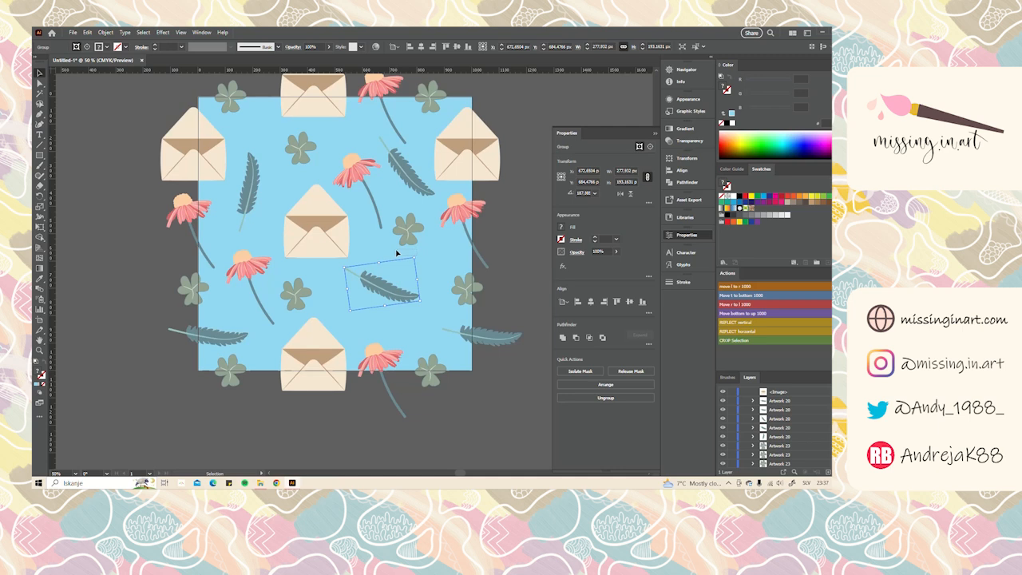
click(398, 254)
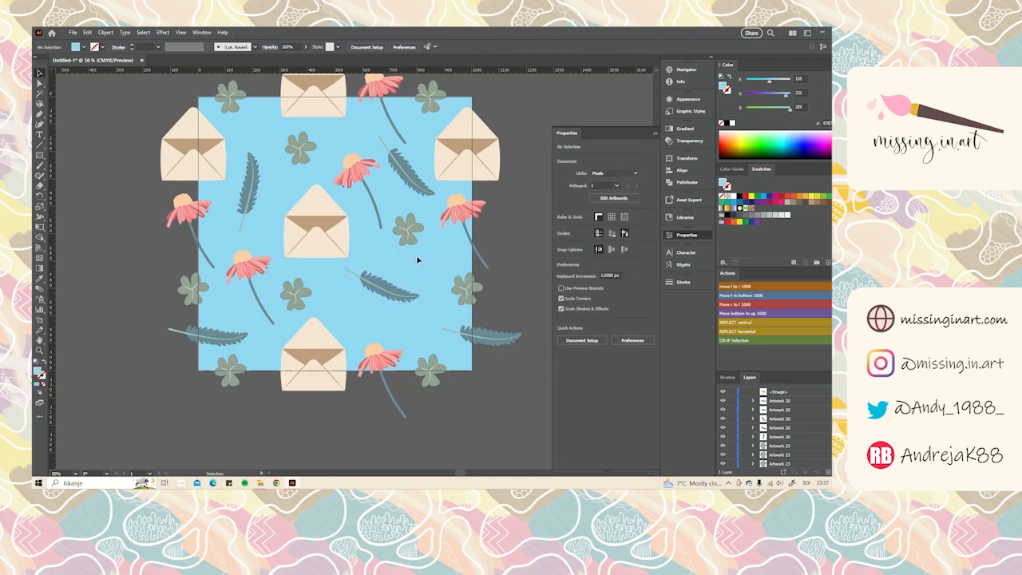
Rotate the lower feathery leaf about 40° counter-clockwise, then shift the neighbouring clover right to about X 433 px, Y 708 px
click(406, 290)
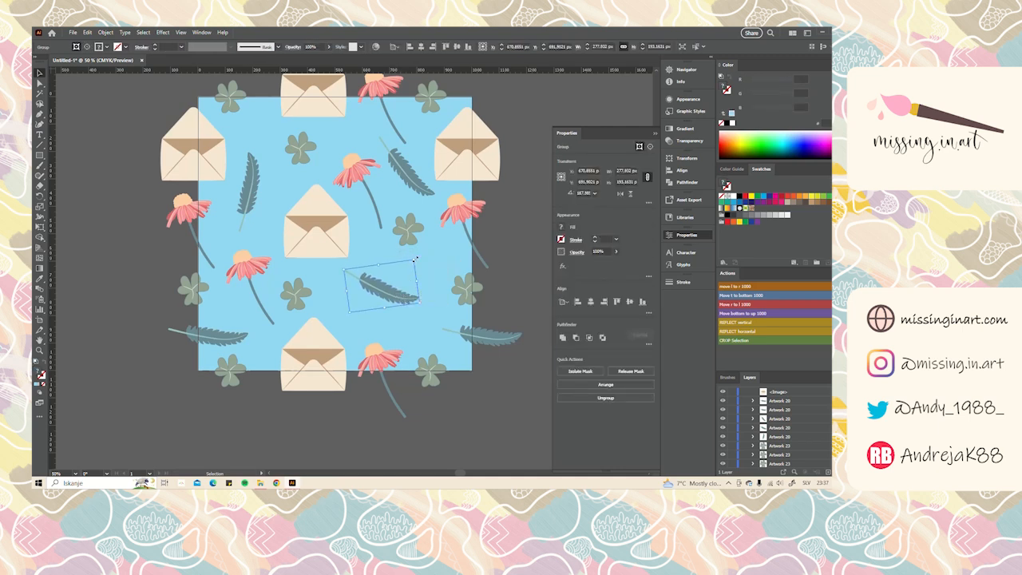
drag(416, 261, 393, 246)
drag(391, 289, 397, 290)
drag(302, 295, 322, 290)
Select all the artwork and expand its fill and stroke
scroll(383, 249, down, 3)
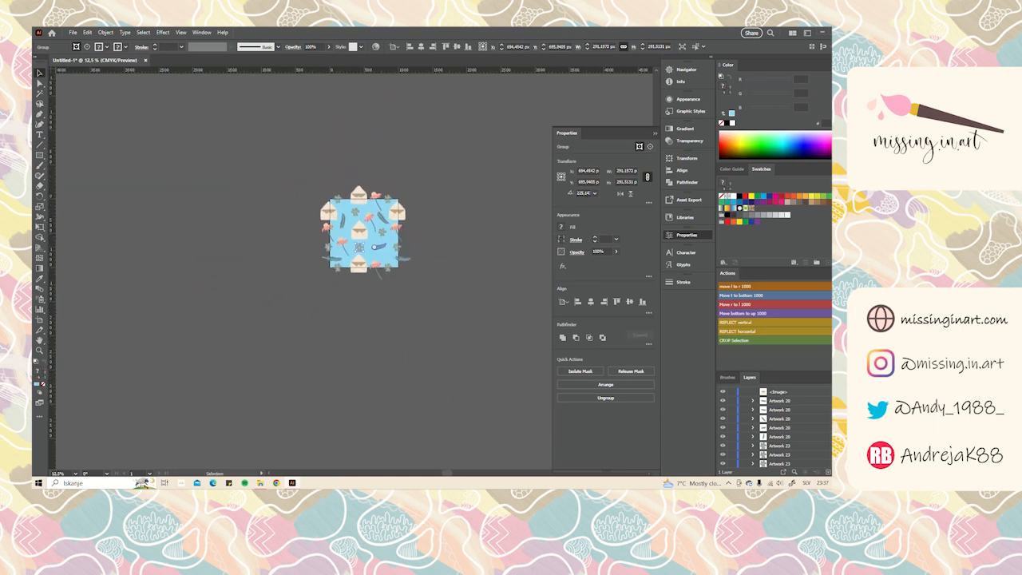
drag(384, 251, 382, 261)
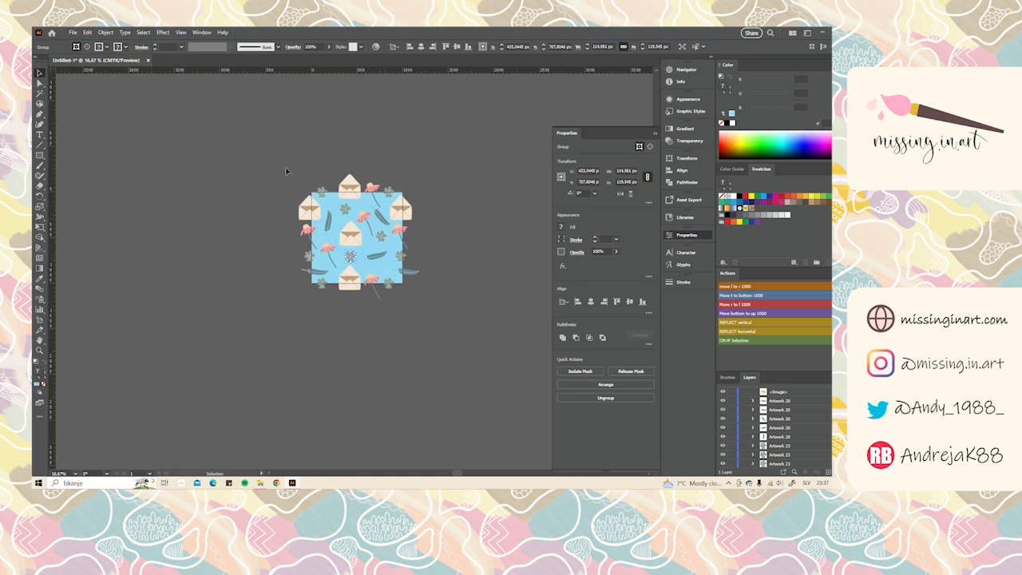
key(ctrl+a)
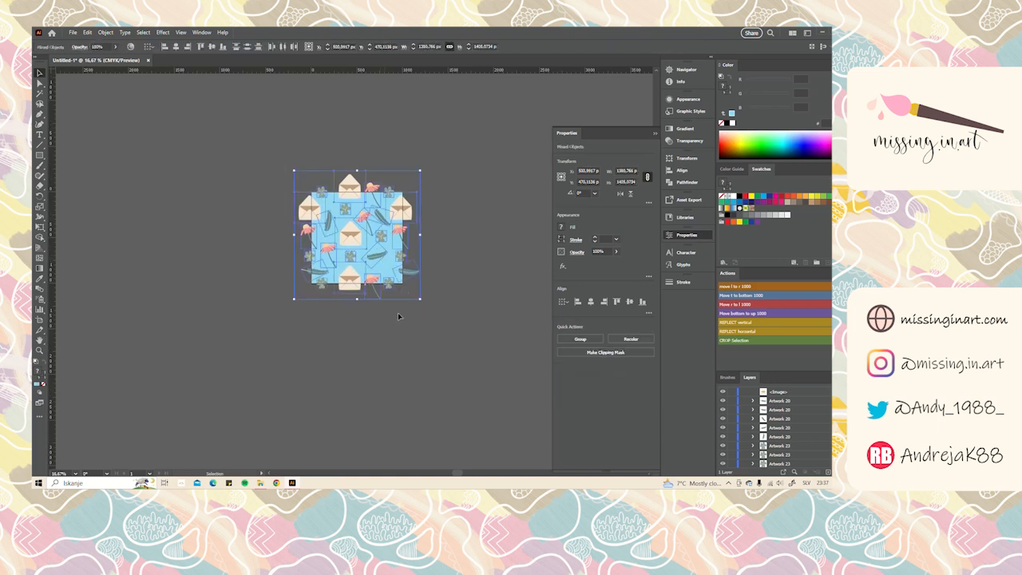
scroll(753, 443, down, 5)
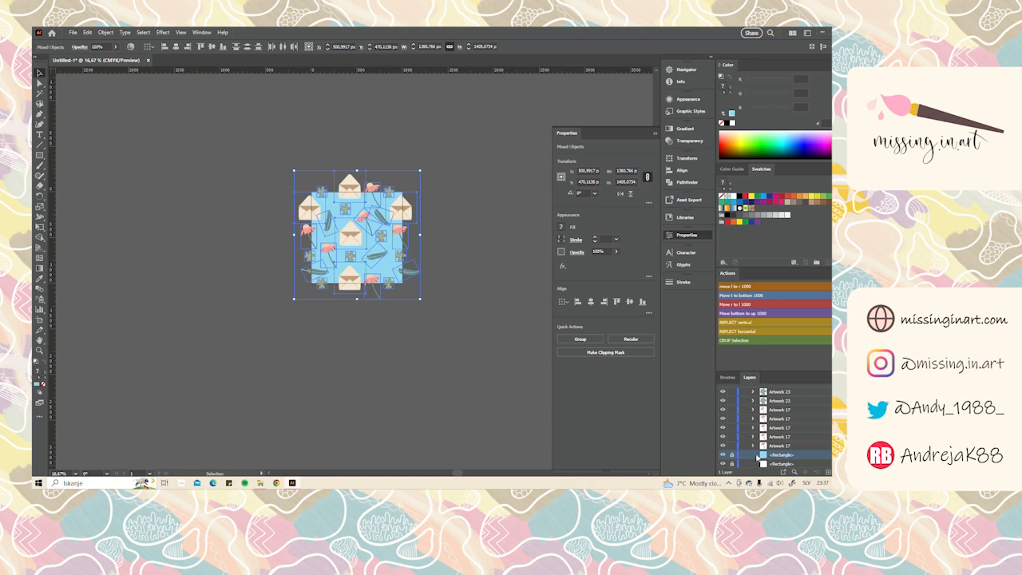
scroll(404, 224, up, 3)
scroll(379, 241, down, 5)
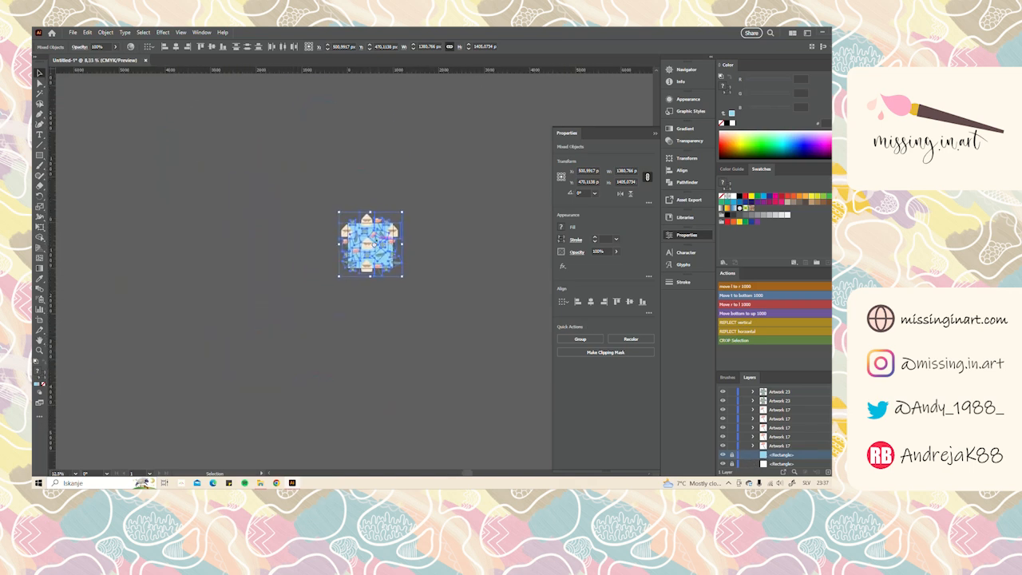
scroll(375, 244, up, 4)
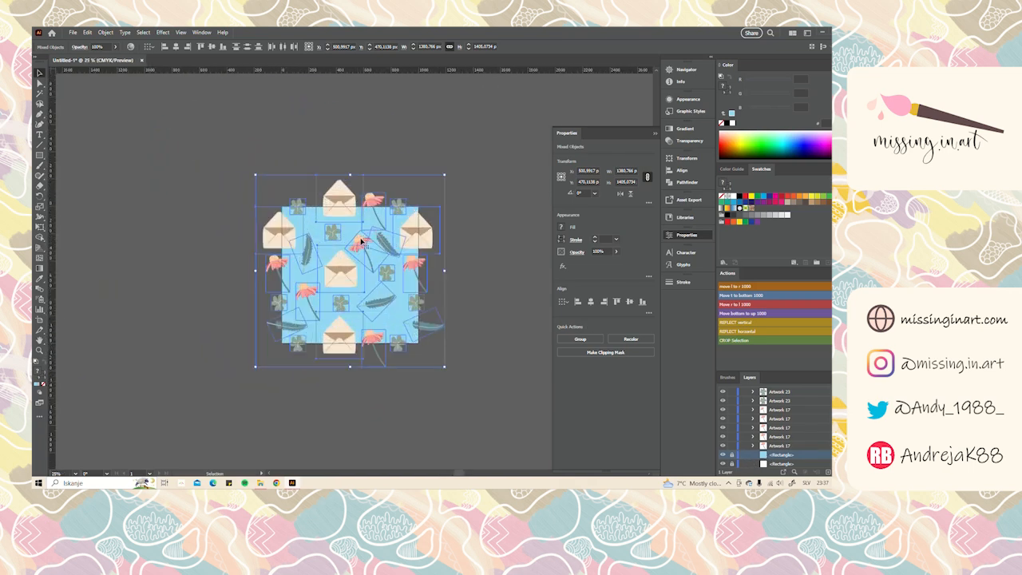
click(106, 32)
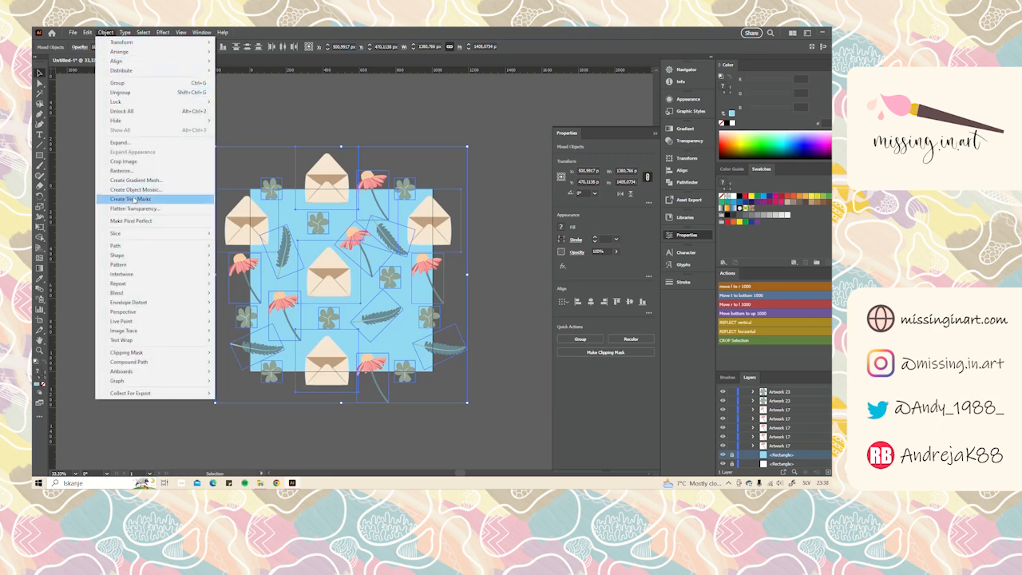
click(128, 145)
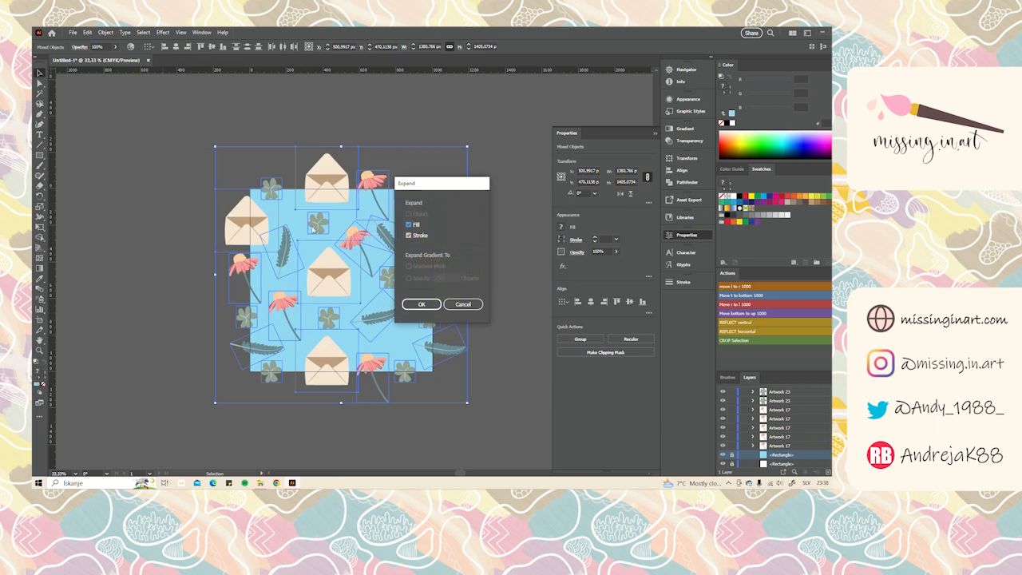
click(416, 301)
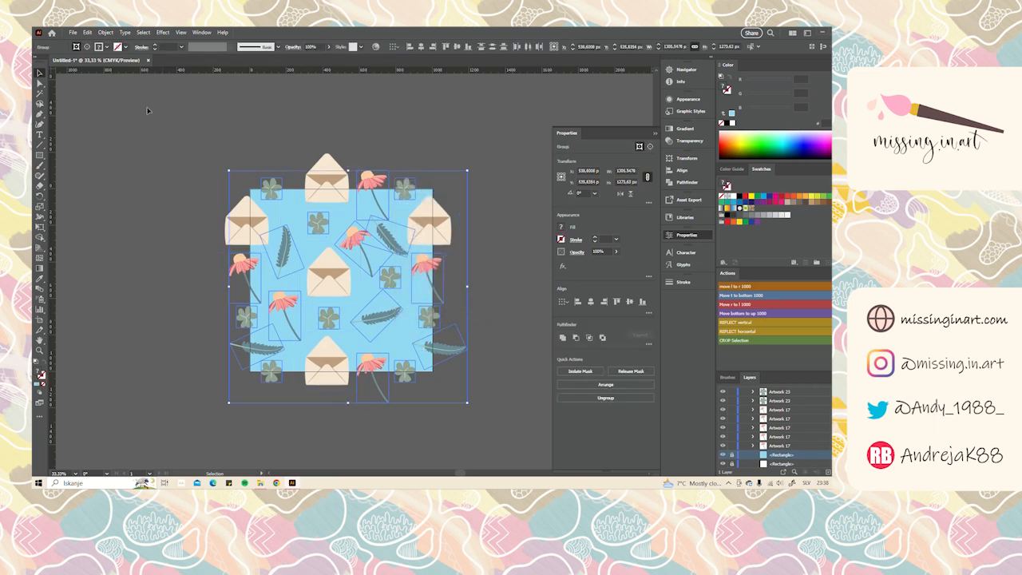
Group the expanded flower, clover and feathery leaf motifs together
click(106, 33)
click(107, 33)
key(ctrl+g)
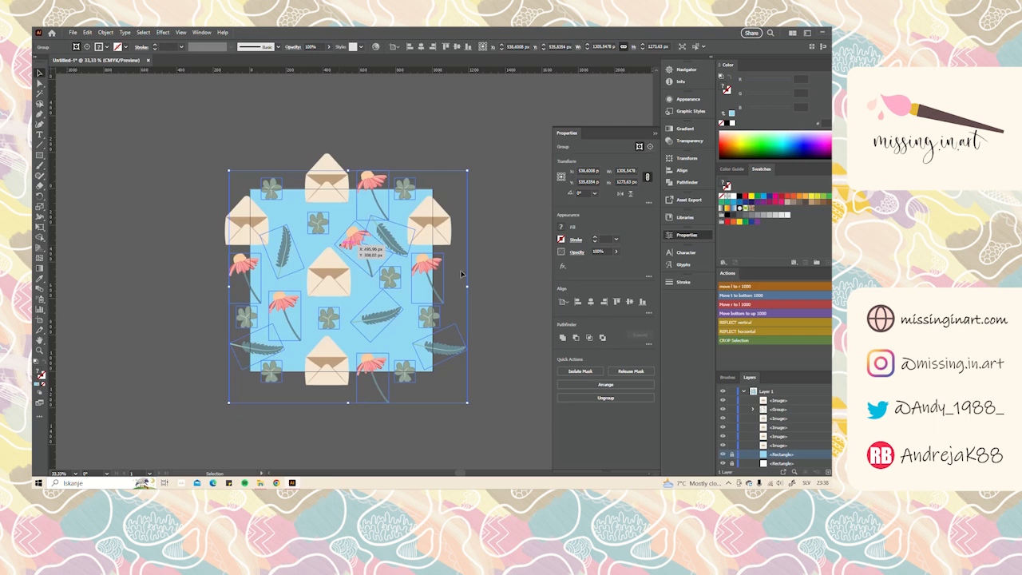
Combine the envelopes and the existing motif group into one single group
click(177, 195)
key(ctrl+a)
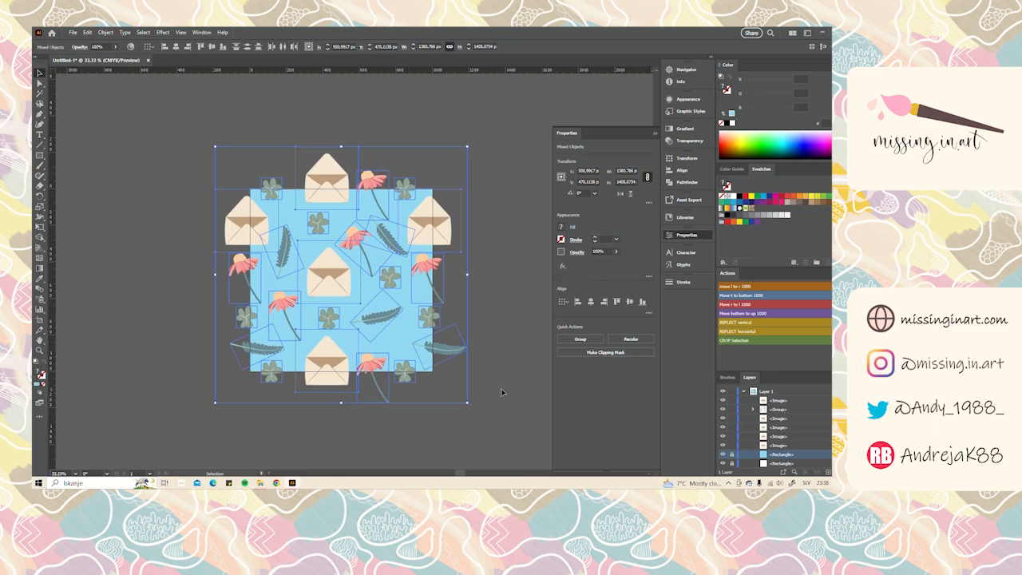
key(ctrl+g)
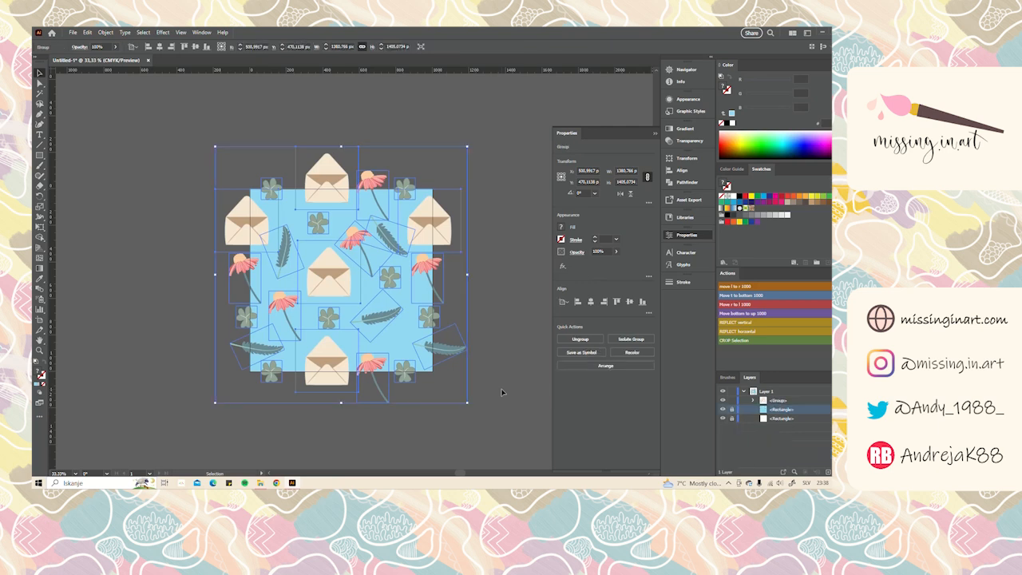
click(495, 284)
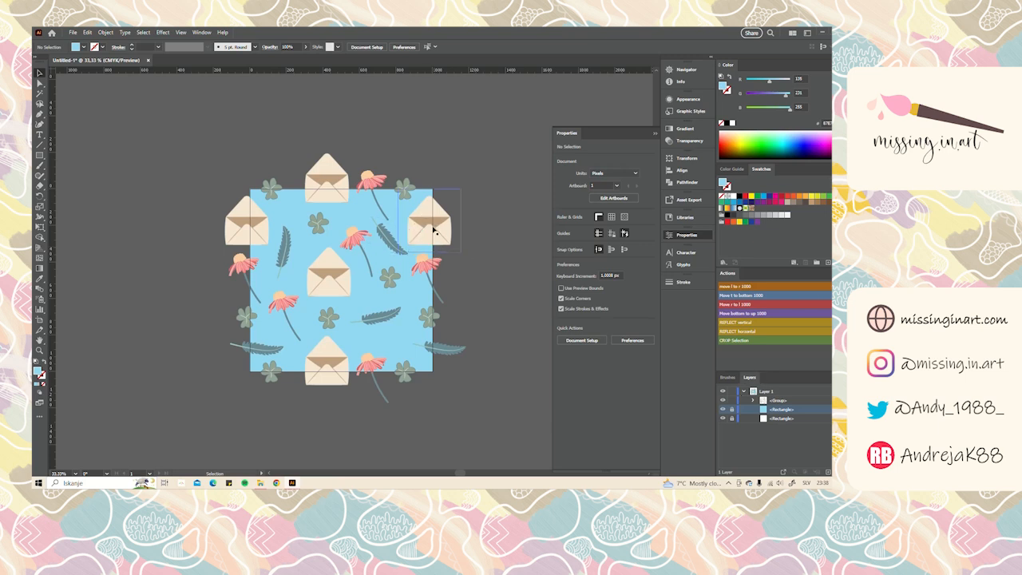
Examine the motifs around the tile's right edge and the nested contents of the artwork group
scroll(428, 235, up, 3)
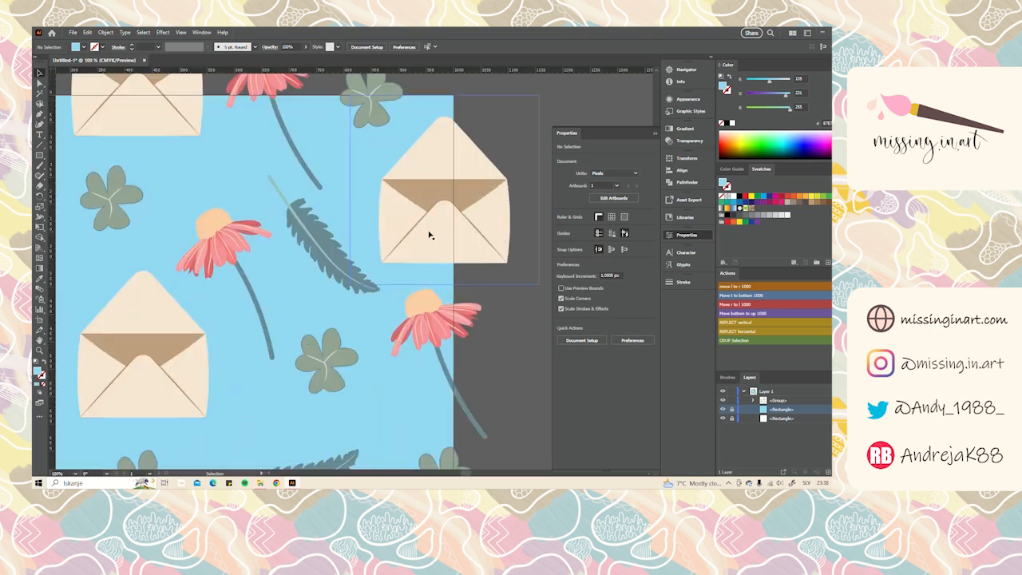
scroll(456, 222, down, 4)
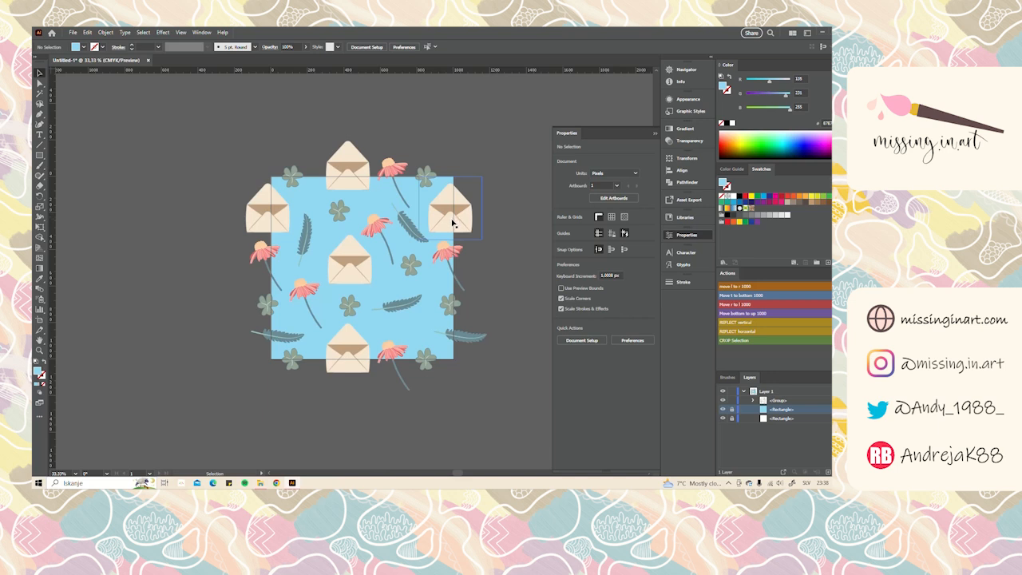
click(753, 400)
click(780, 429)
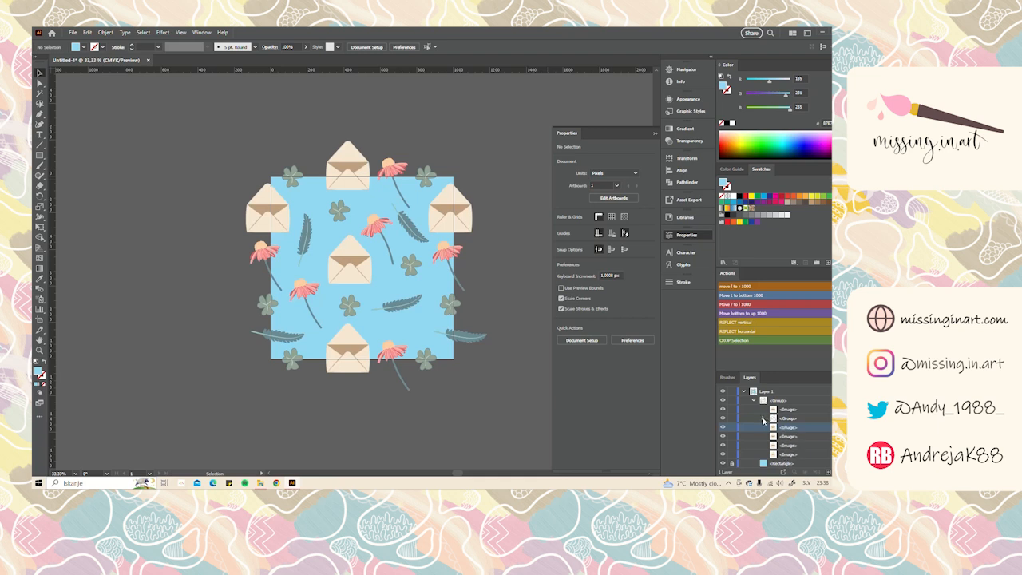
click(764, 419)
scroll(793, 448, down, 2)
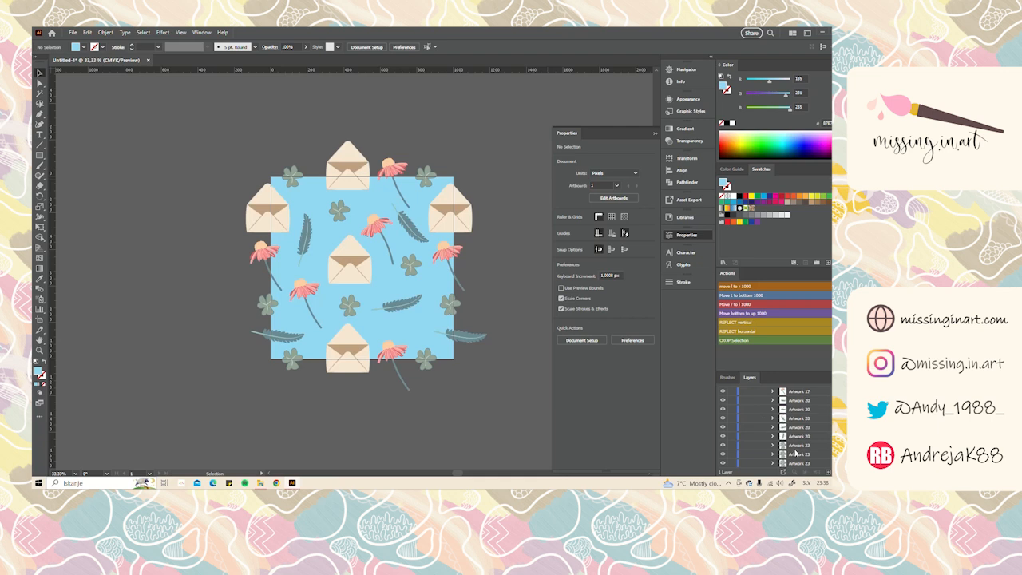
scroll(775, 434, up, 2)
click(764, 418)
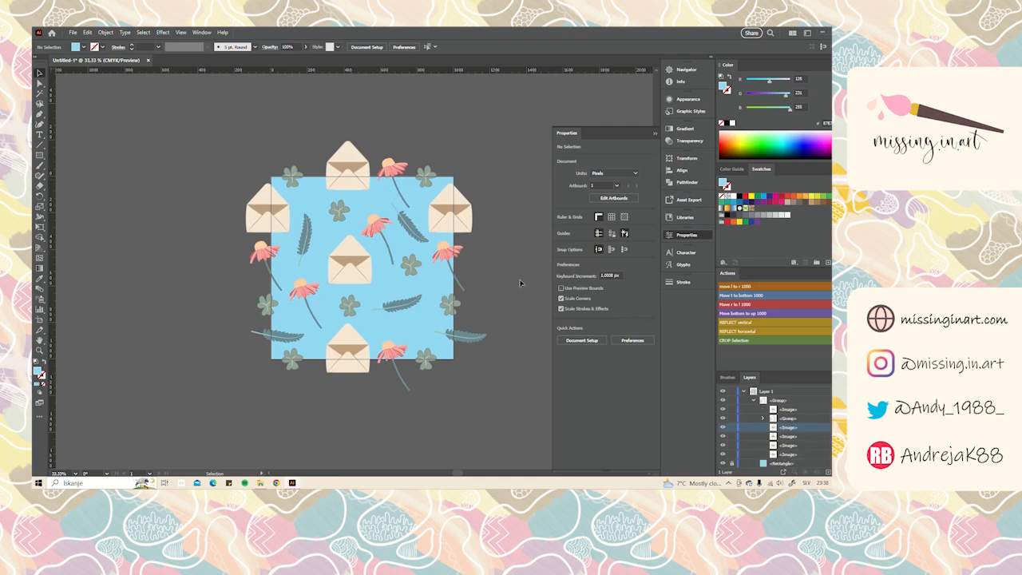
key(ctrl+minus)
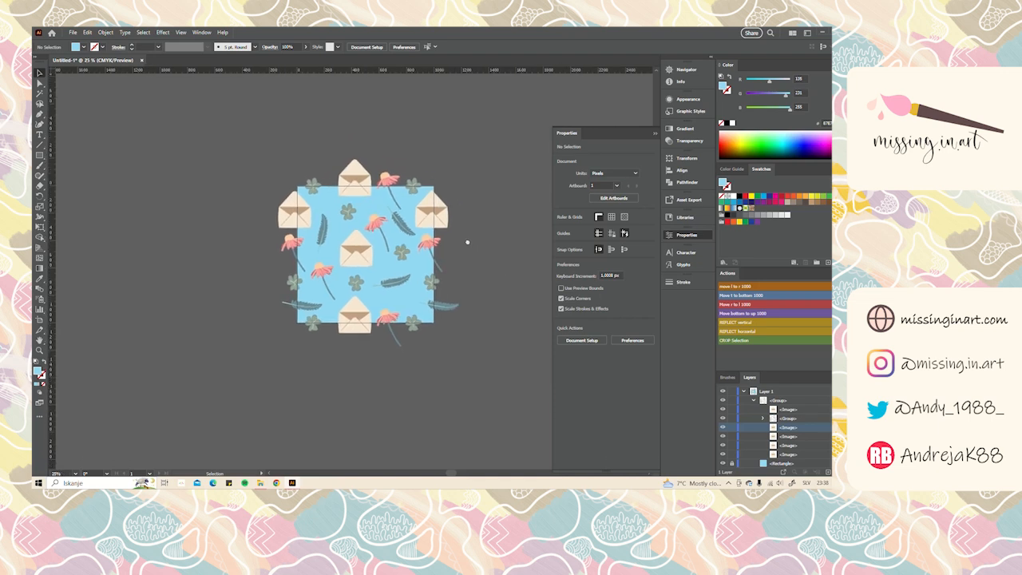
Unlock both background rectangles and select the unfilled one at the bottom of the stack
click(754, 400)
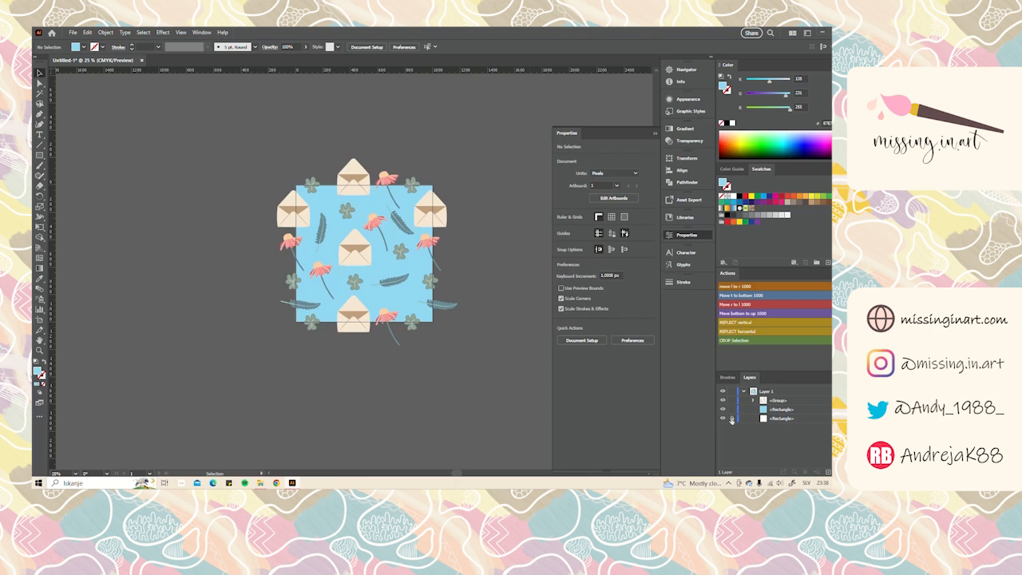
click(823, 418)
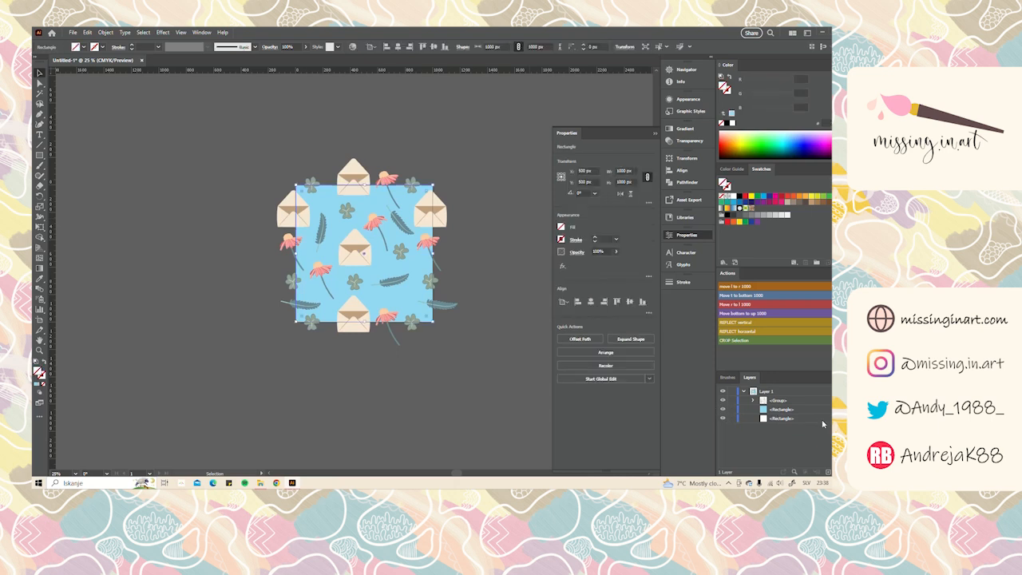
click(773, 423)
click(777, 411)
key(ctrl+plus)
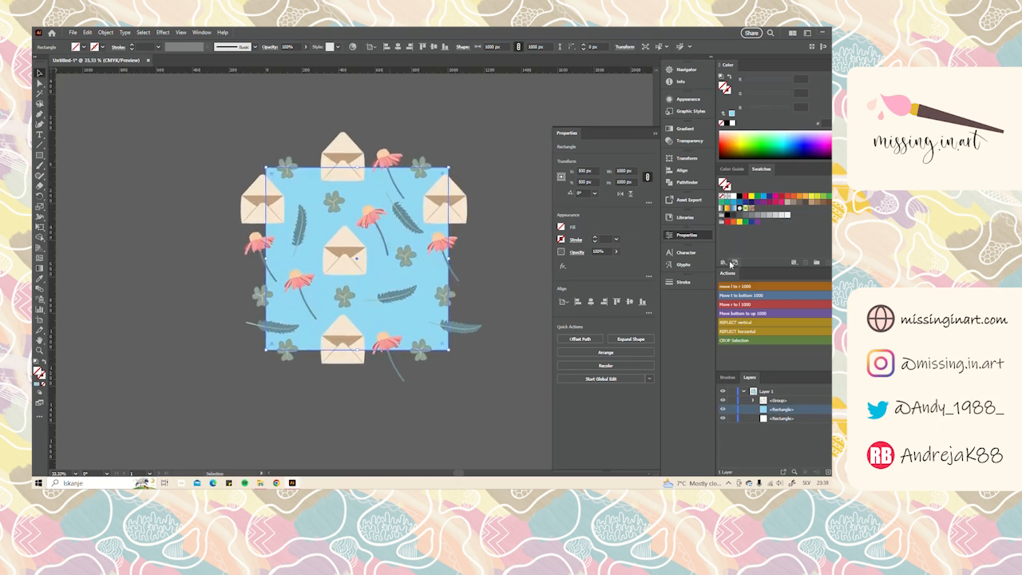
click(750, 137)
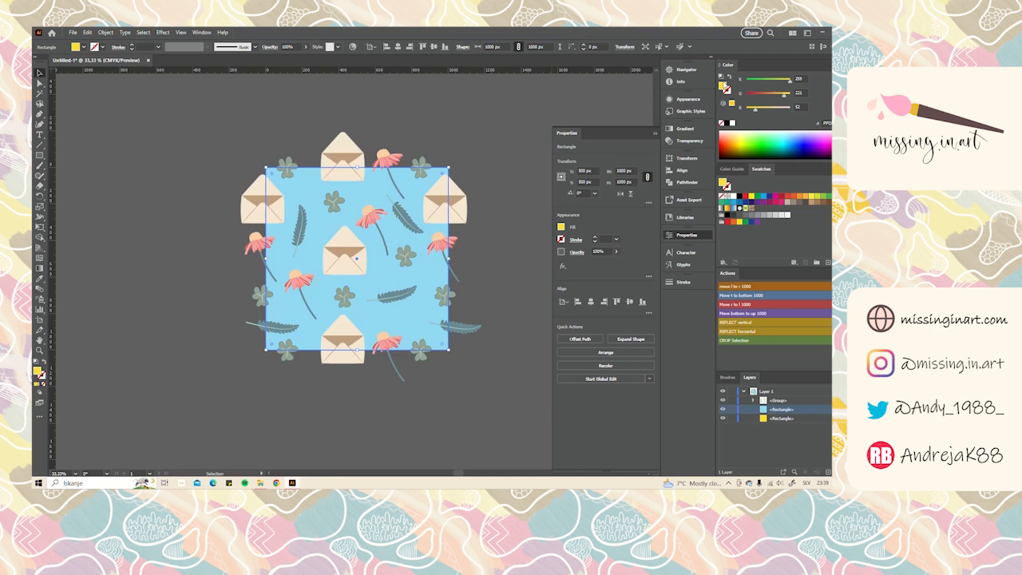
click(721, 123)
Recolour the blue background rectangle pale yellow and switch the colour sliders to HSB
click(829, 410)
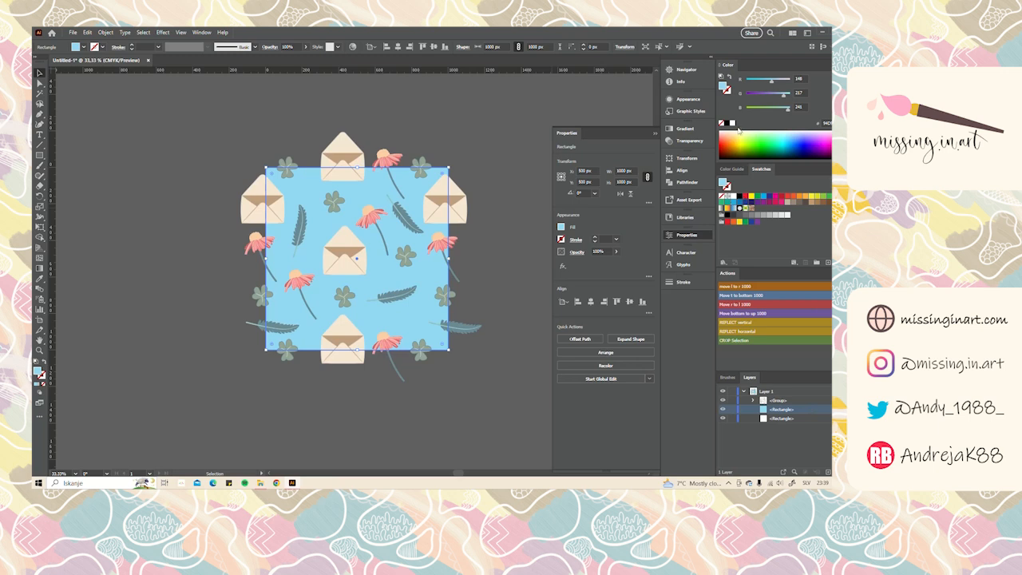
drag(768, 137, 740, 132)
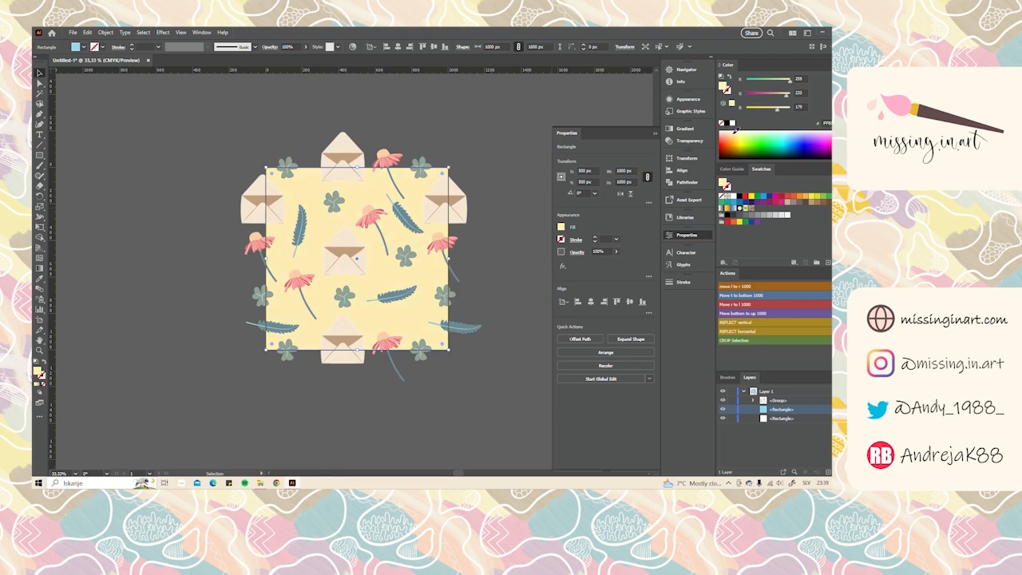
drag(739, 130, 740, 127)
click(827, 65)
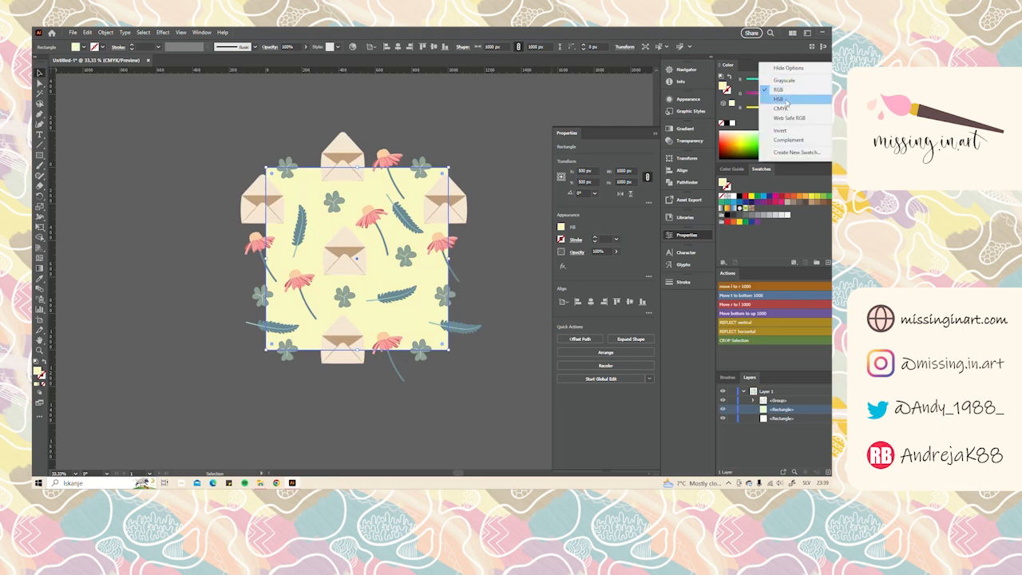
click(785, 100)
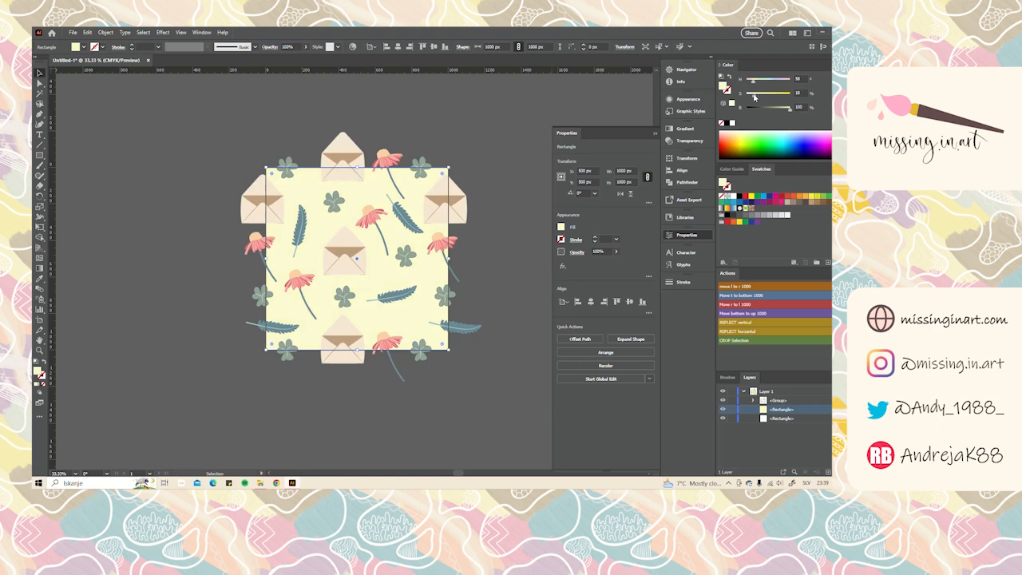
Try a beige background fill with about 44° hue, 21% saturation and 91% brightness
drag(753, 82, 751, 83)
drag(790, 112, 751, 80)
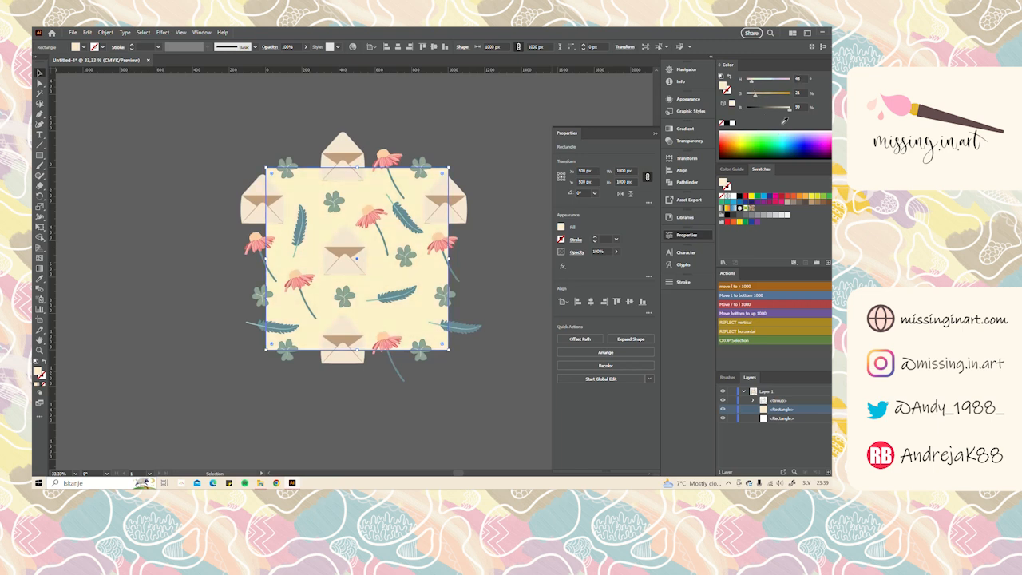
drag(790, 111, 787, 112)
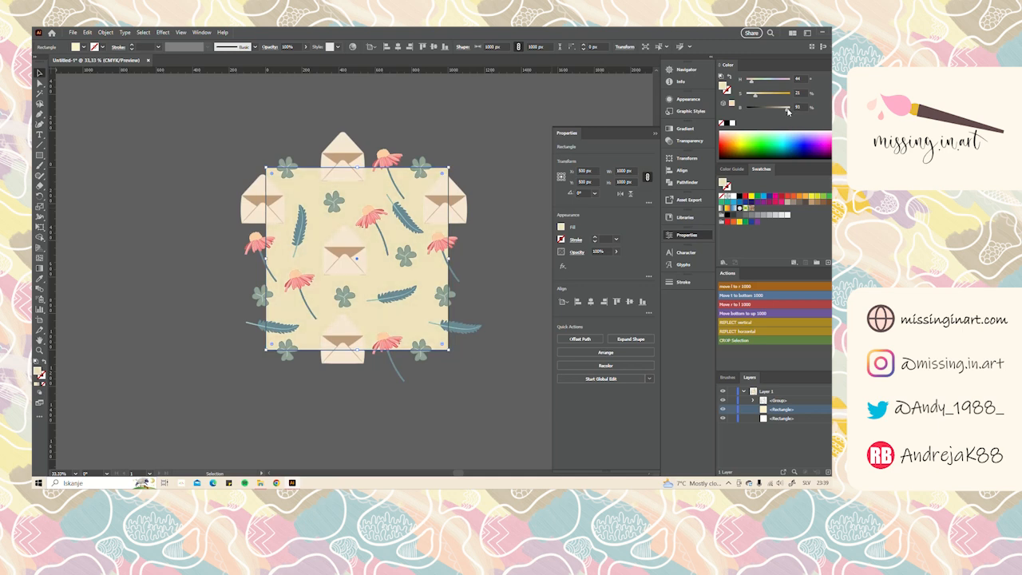
Try a muted olive to sage green background fill with about 16% saturation and 76% brightness
drag(752, 82, 753, 82)
drag(755, 85, 780, 112)
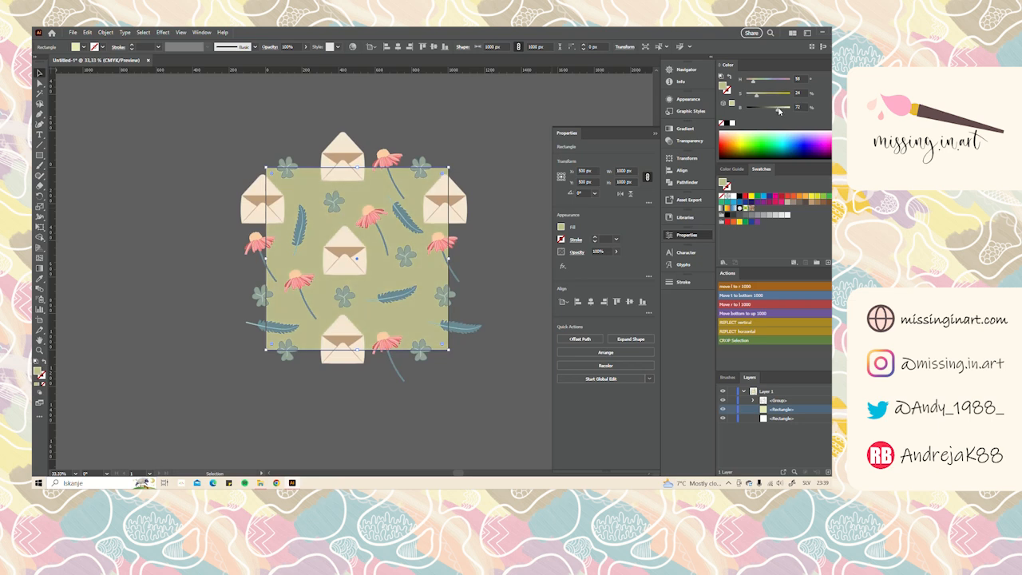
drag(758, 95, 756, 97)
click(756, 82)
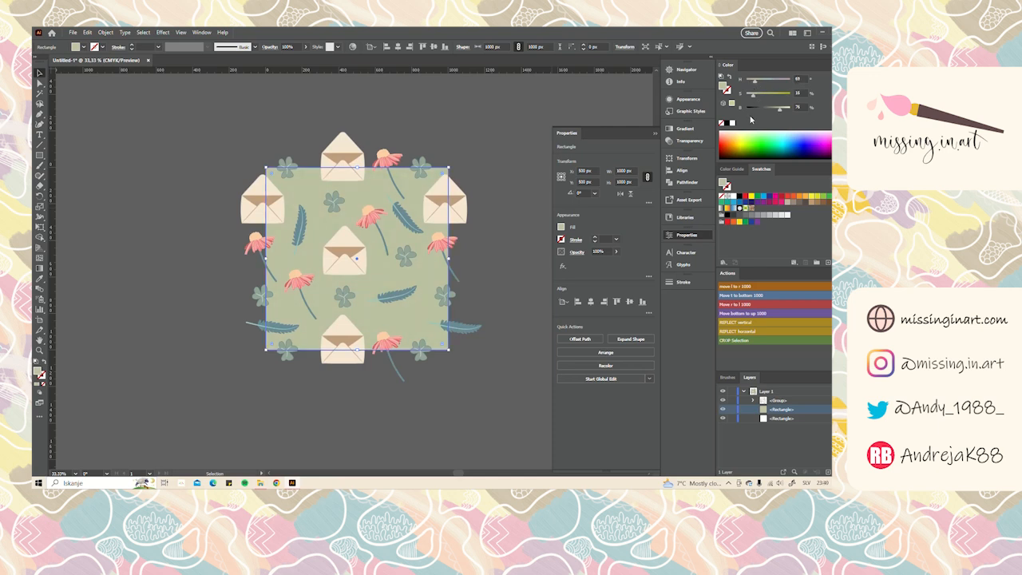
drag(755, 87, 757, 85)
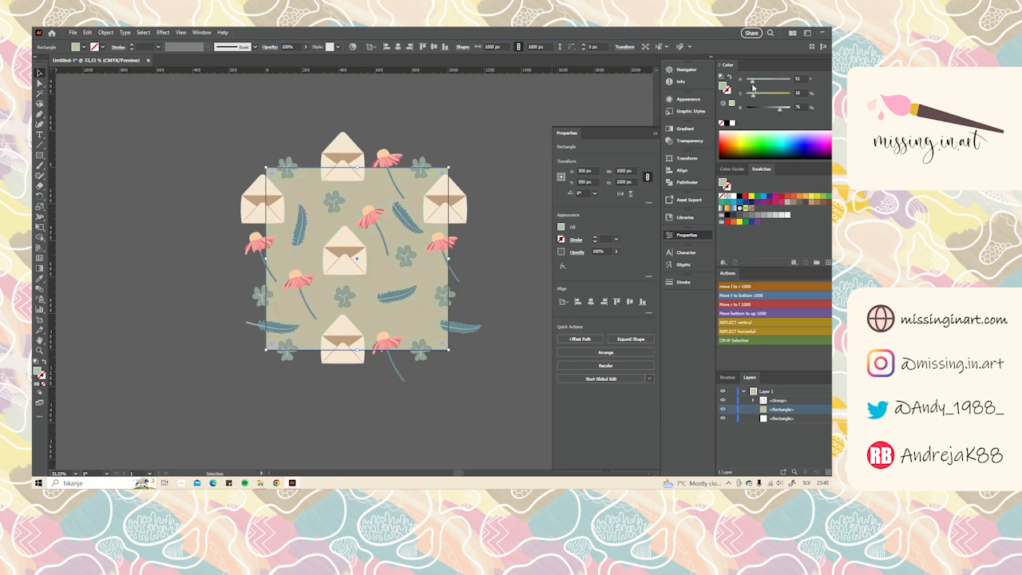
Set the background fill to a dark reddish brown with 0° hue, about 22% saturation and 34% brightness
drag(753, 88, 764, 111)
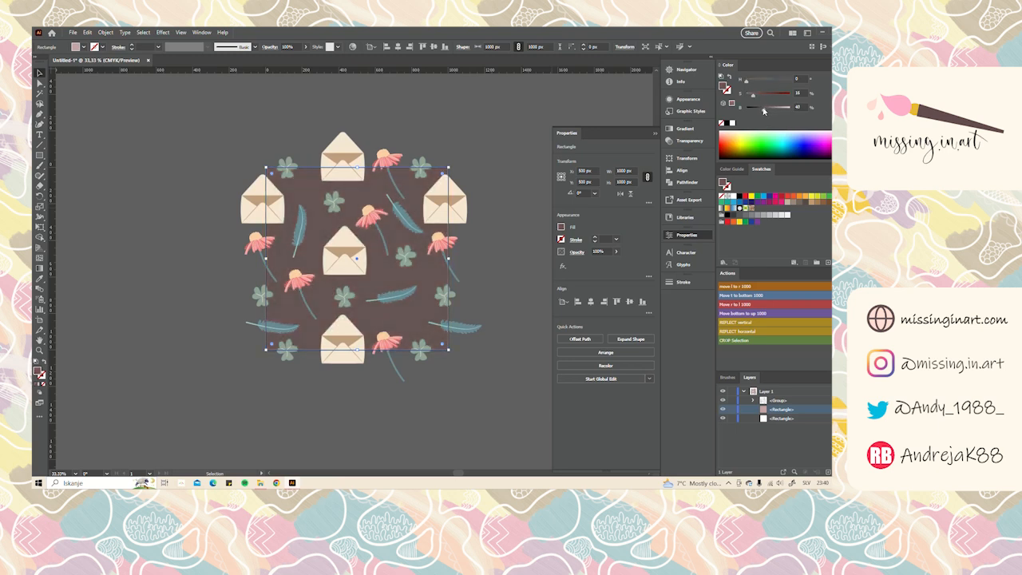
drag(753, 99, 762, 114)
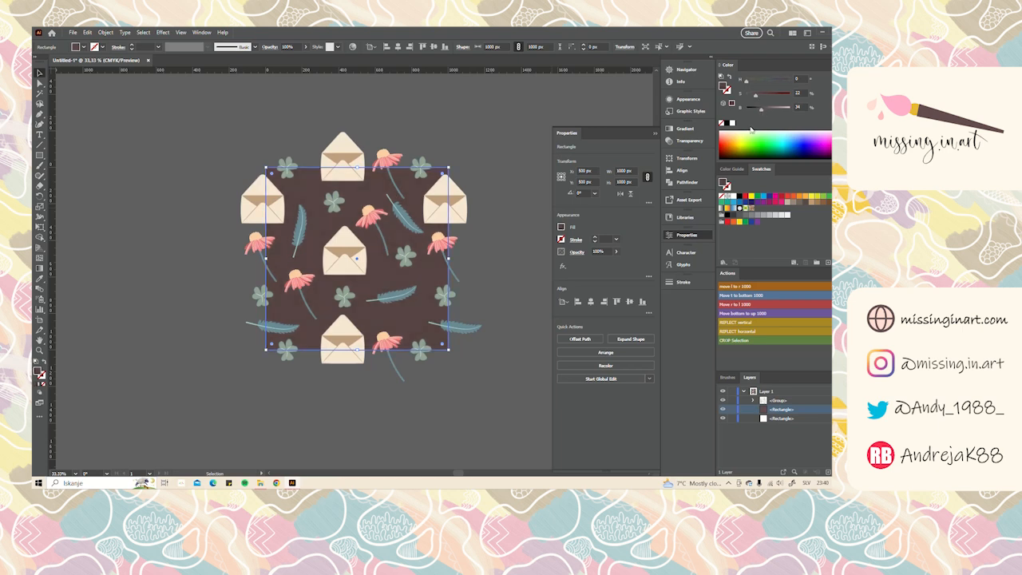
click(505, 231)
Select the whole tile, including its unfilled bounding rectangle, and save it as a pattern swatch
scroll(499, 225, down, 2)
drag(479, 228, 399, 183)
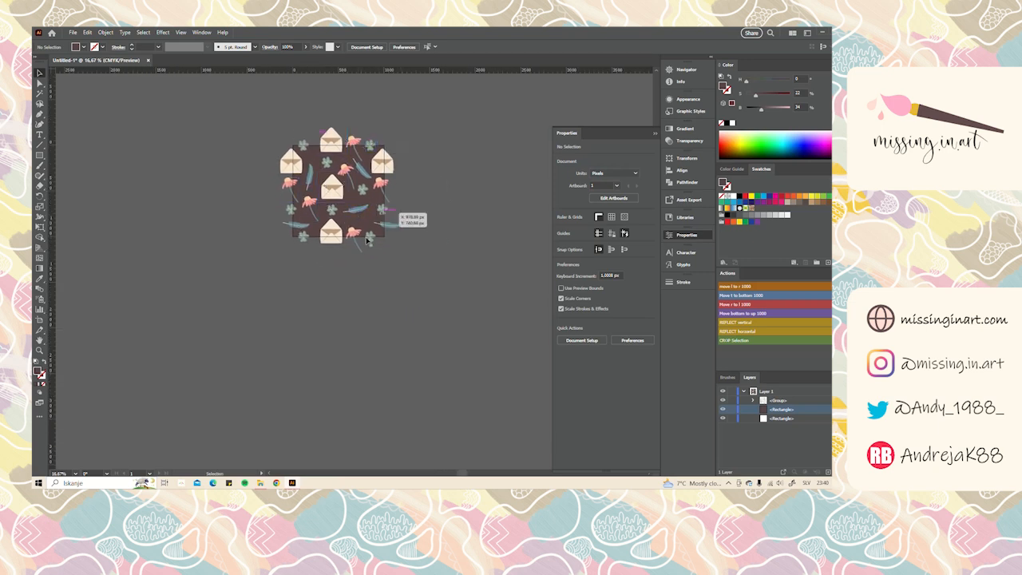
drag(342, 206, 344, 248)
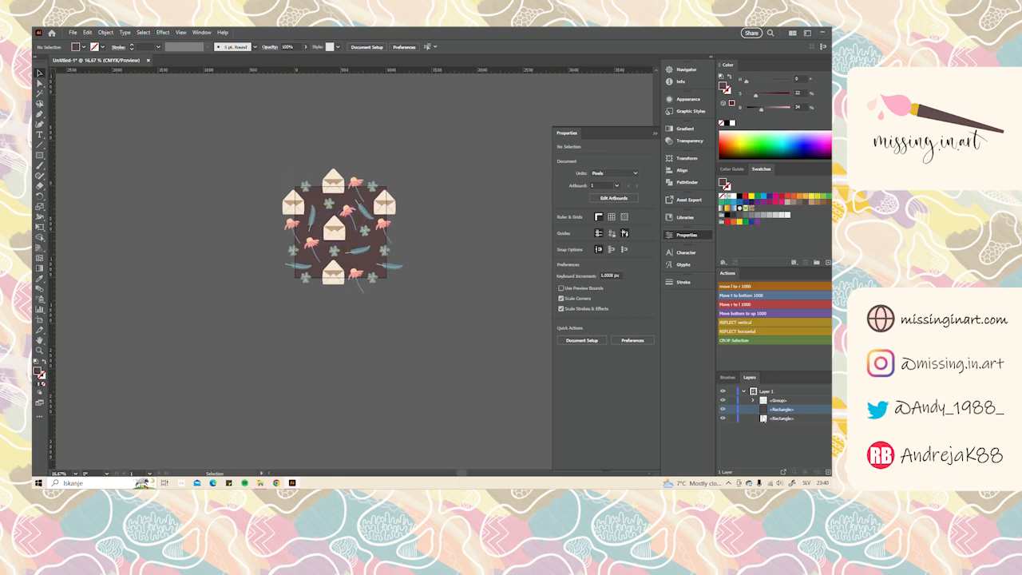
click(780, 418)
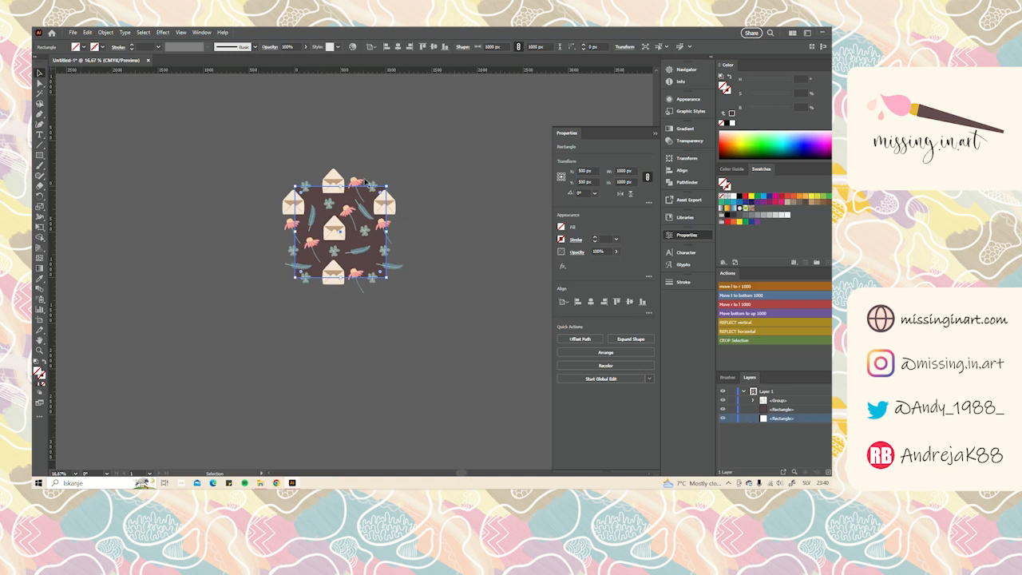
drag(253, 158, 414, 306)
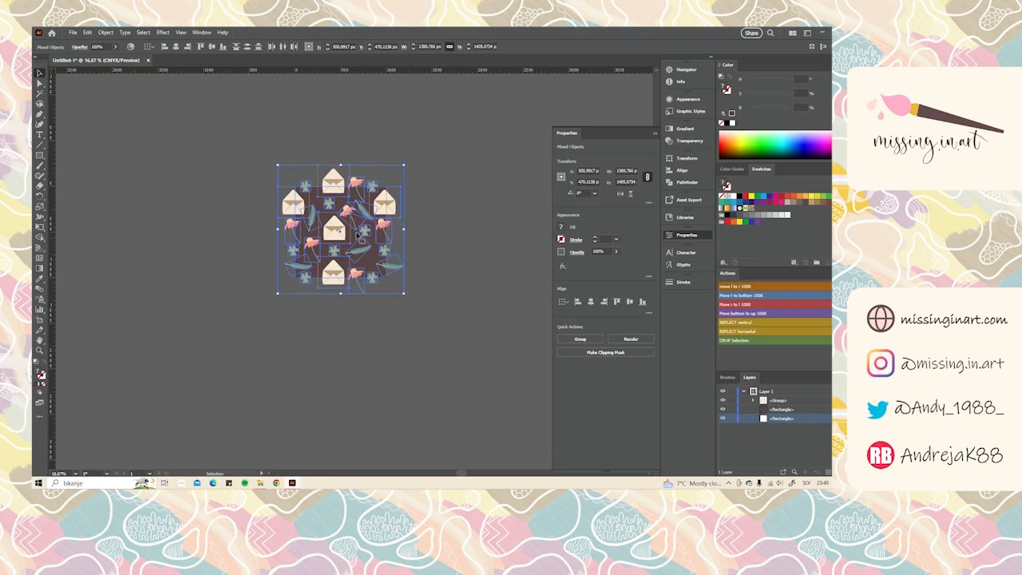
drag(365, 234, 759, 210)
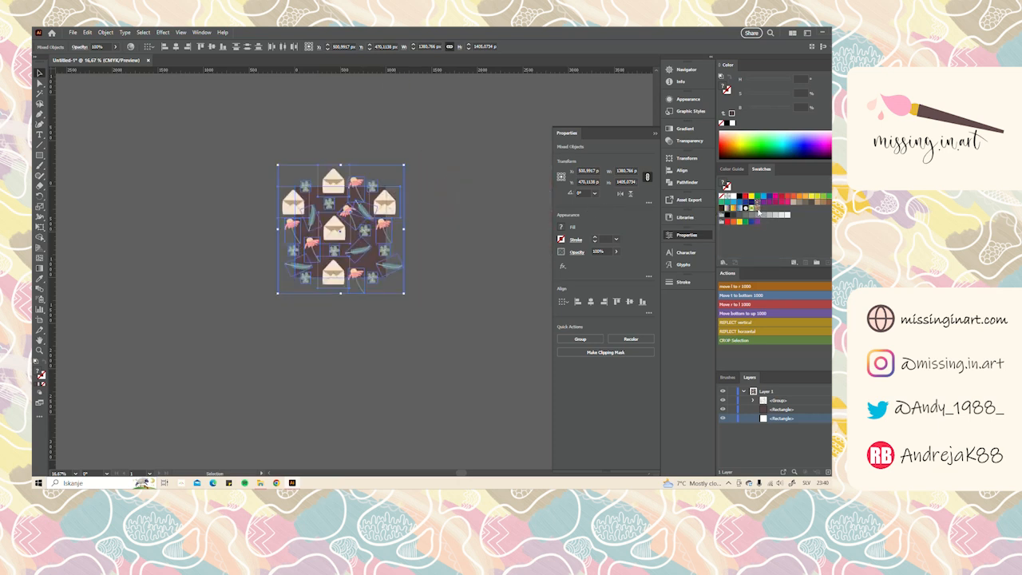
Draw a rectangle about 2855 × 2321 px in the empty area beside the tile, filled with the new pattern swatch
scroll(391, 271, down, 1)
drag(428, 264, 302, 228)
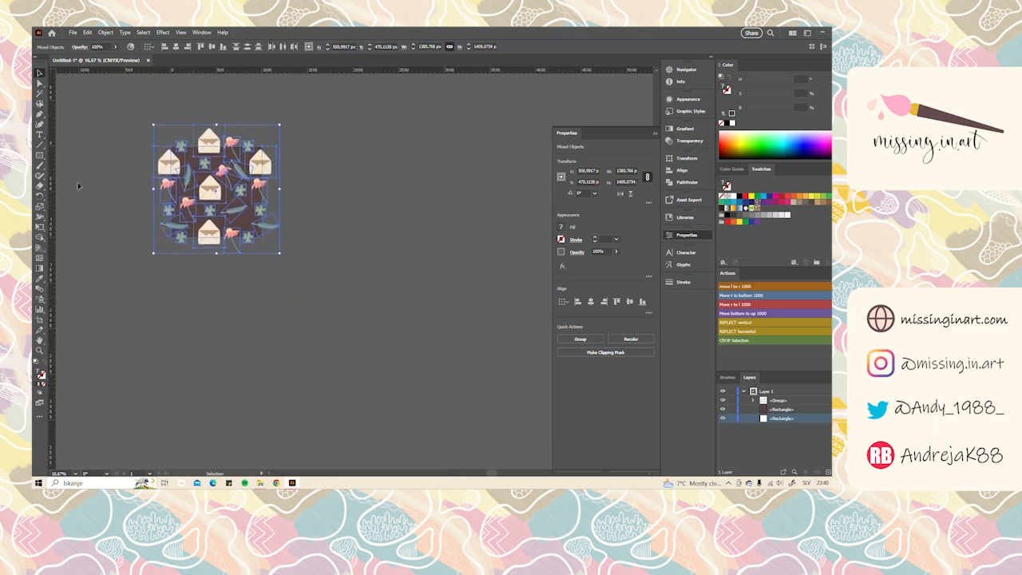
click(131, 244)
click(39, 156)
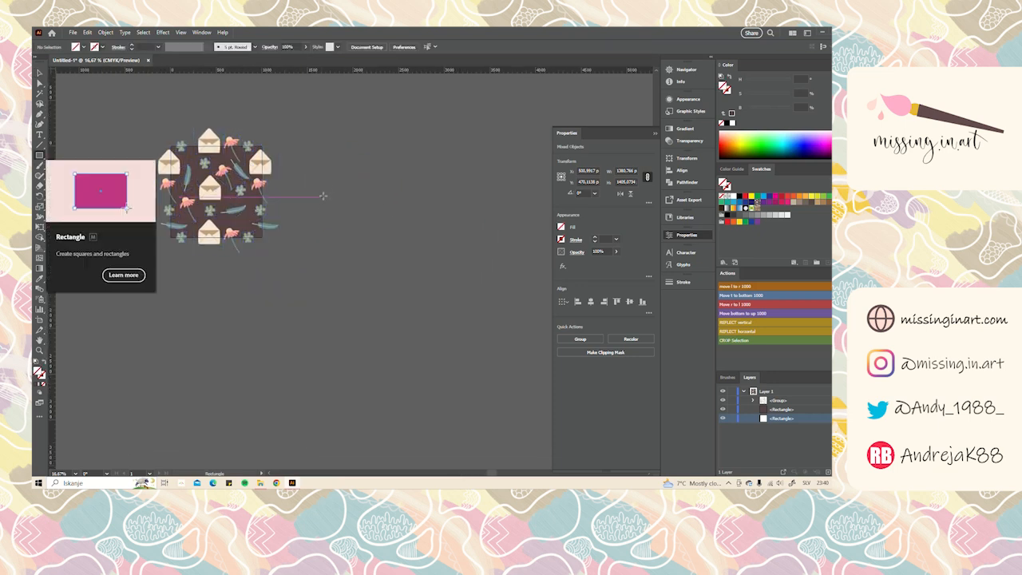
drag(326, 203, 513, 372)
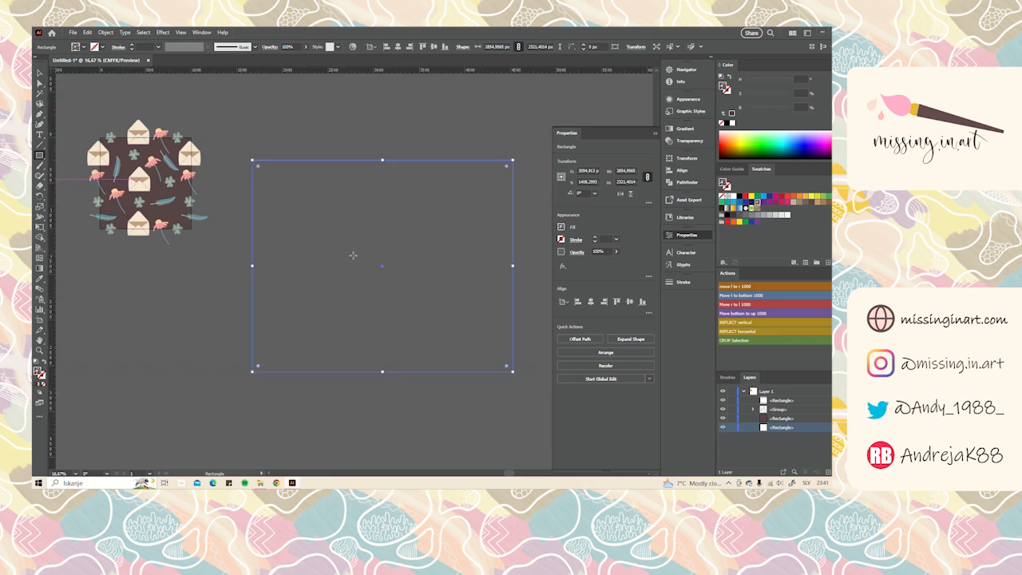
Inspect the pattern-filled rectangle closely for seams where the tile edges cross an envelope
scroll(367, 273, up, 5)
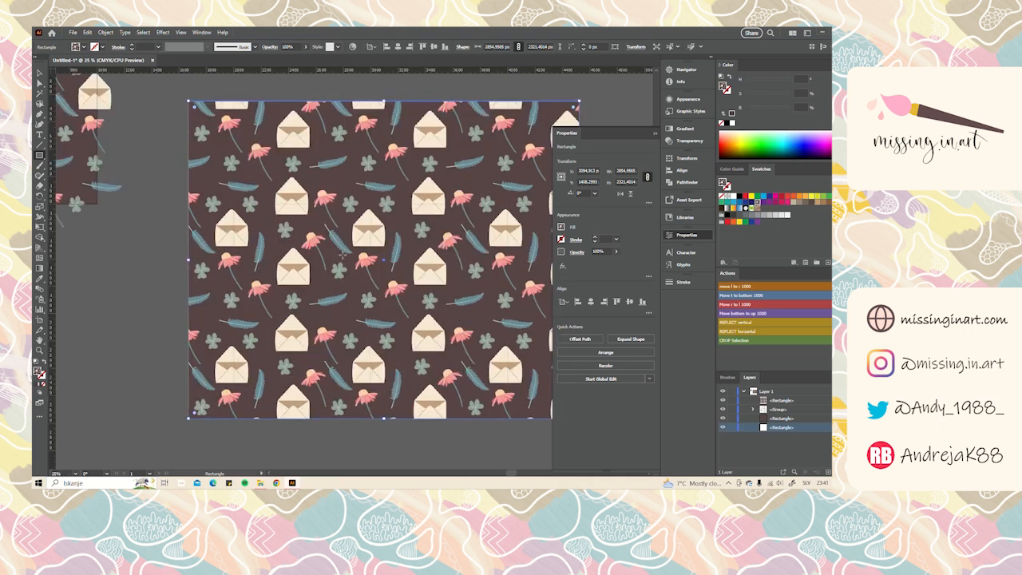
drag(450, 233, 359, 266)
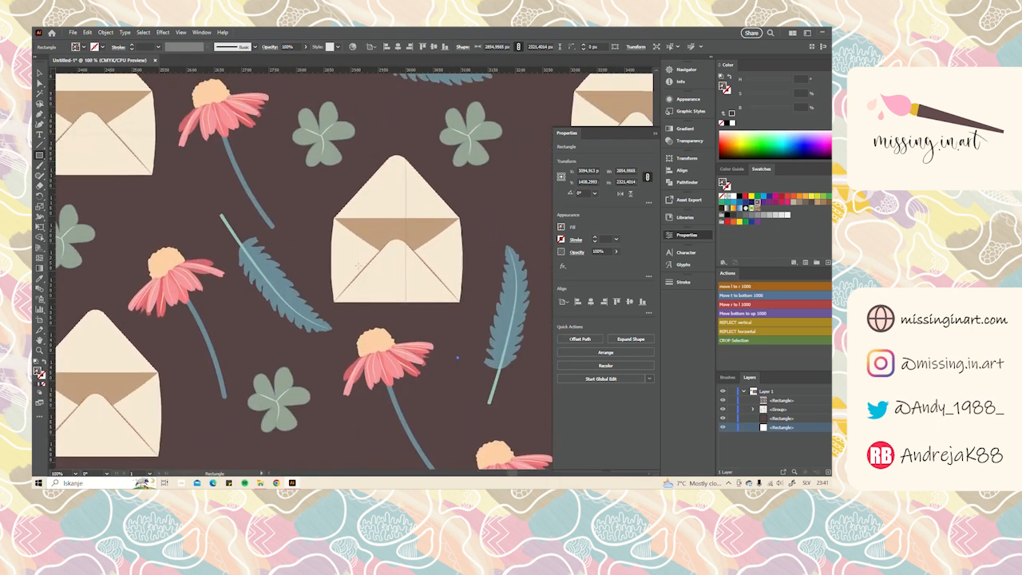
scroll(405, 203, up, 6)
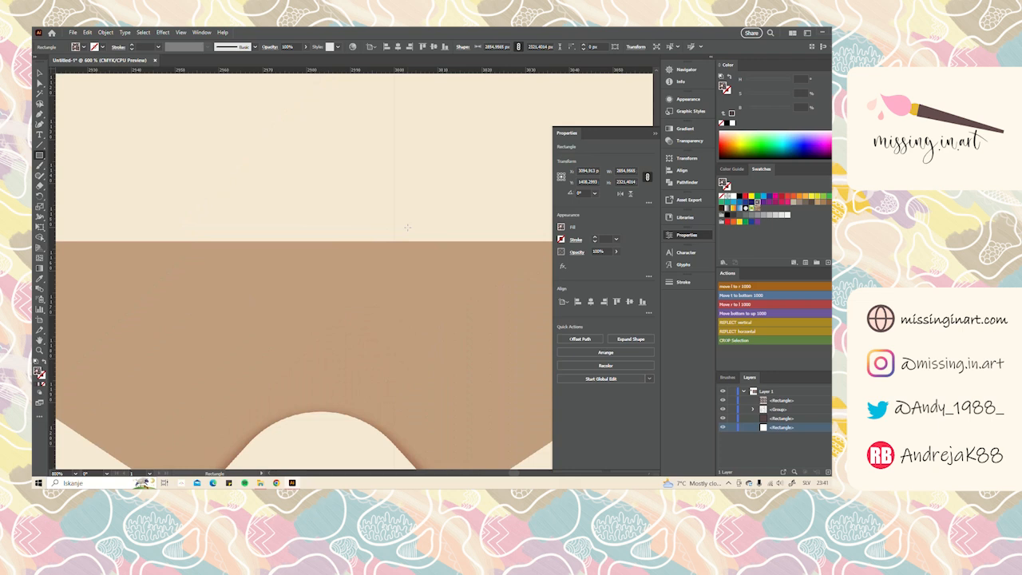
Examine the repeats across the pattern-filled rectangle for seam lines through the envelopes, and compare them with the original tile
scroll(407, 227, down, 12)
scroll(345, 242, up, 3)
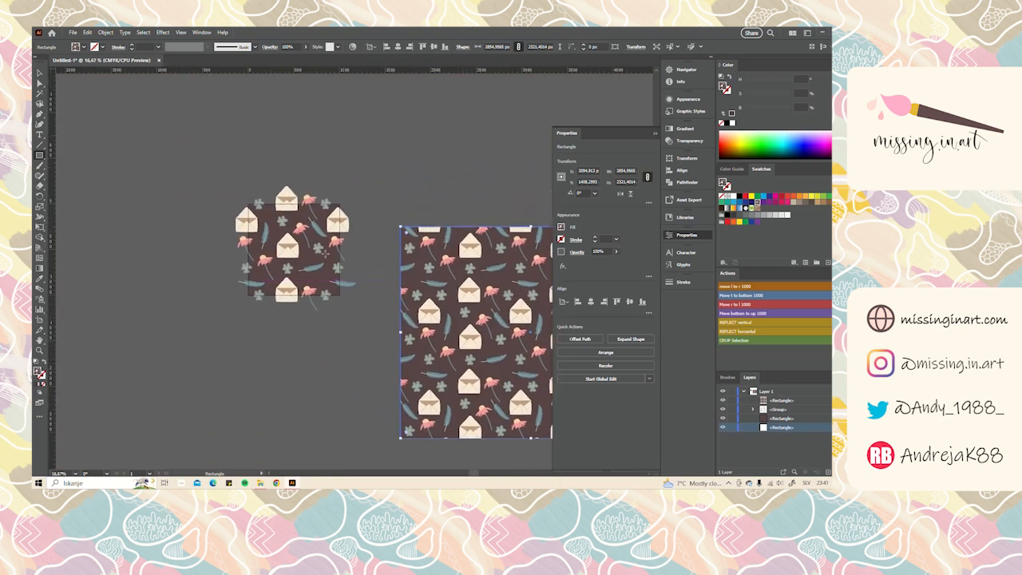
drag(491, 324, 370, 289)
scroll(383, 288, up, 2)
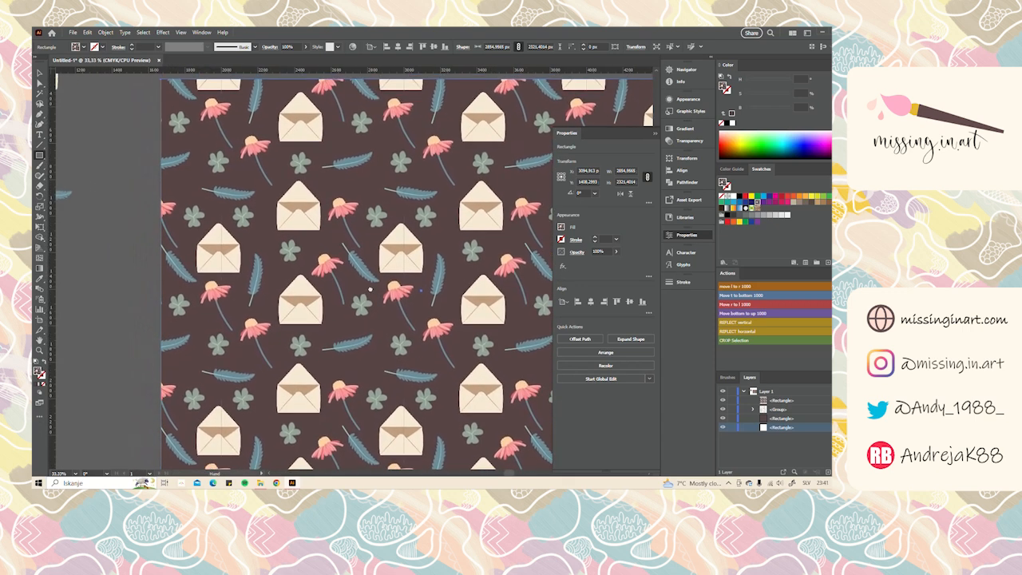
scroll(403, 257, up, 1)
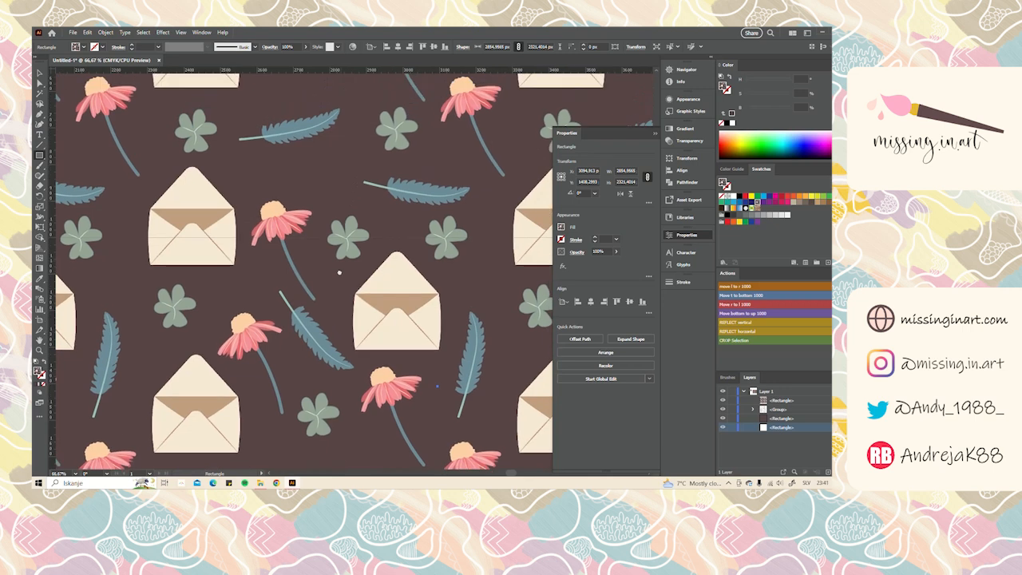
scroll(375, 254, up, 1)
drag(445, 271, 326, 249)
drag(423, 252, 333, 246)
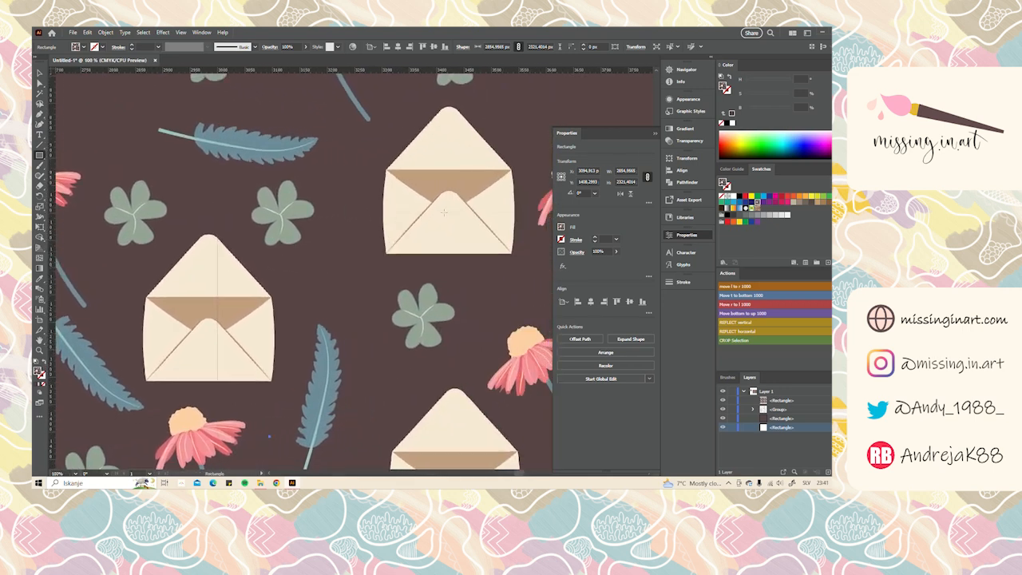
drag(233, 190, 325, 239)
scroll(309, 259, down, 4)
scroll(306, 259, down, 1)
drag(83, 214, 370, 276)
scroll(339, 265, up, 3)
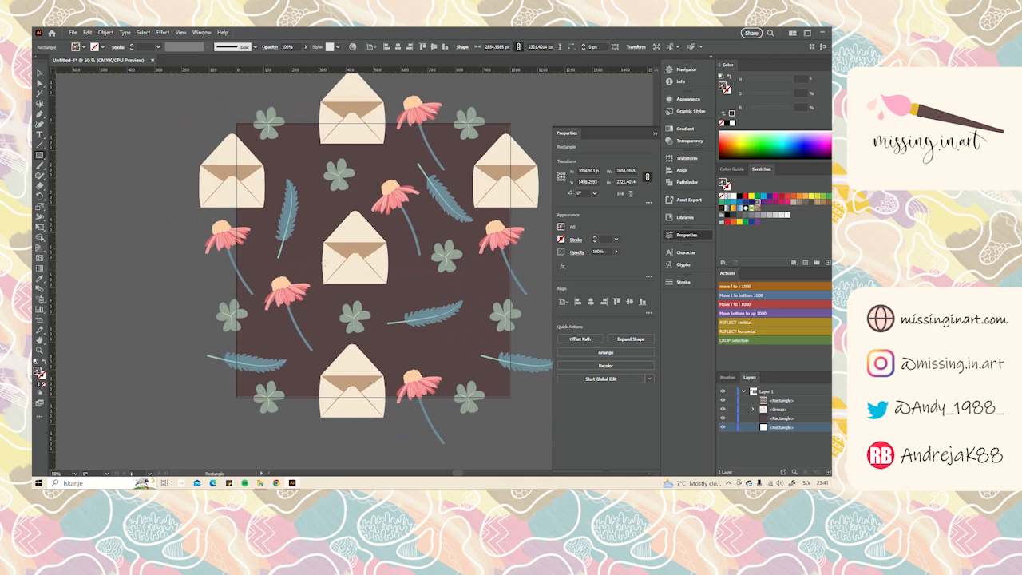
Review the tile's stacking order by selecting the background square, unfilled bounding square, motif group and pattern-filled rectangle in turn
click(156, 239)
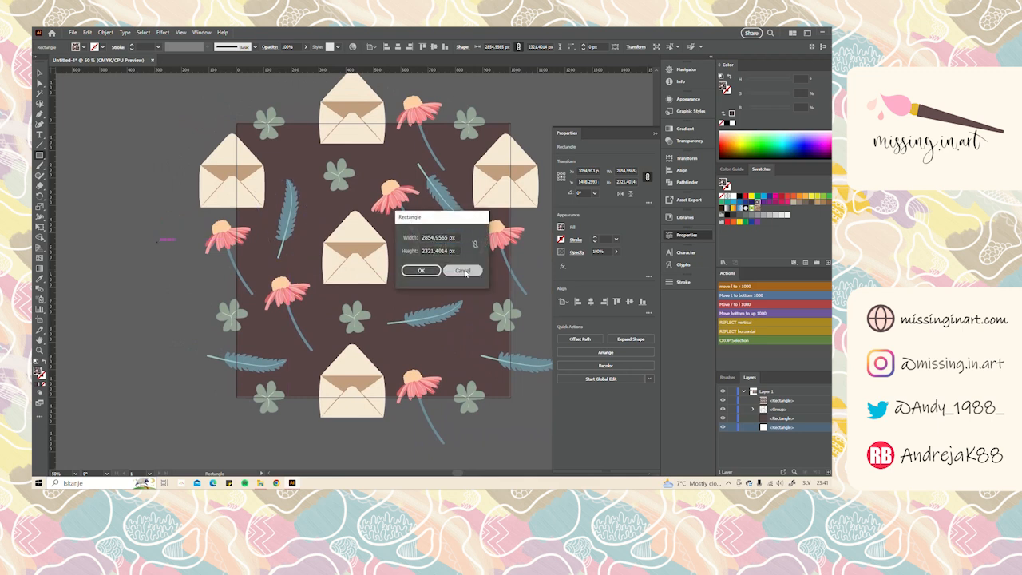
click(464, 269)
key(v)
click(502, 289)
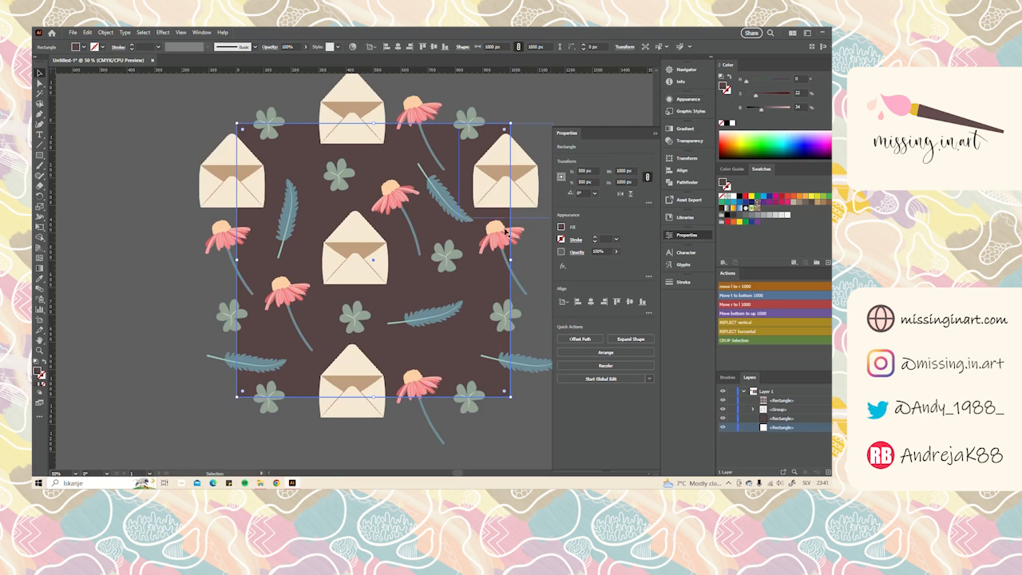
key(/)
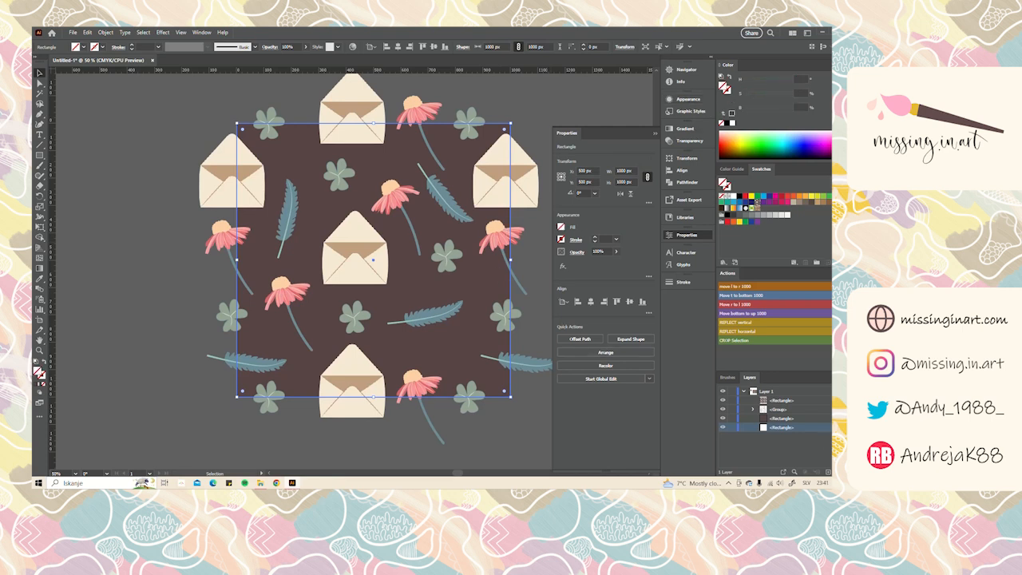
click(823, 408)
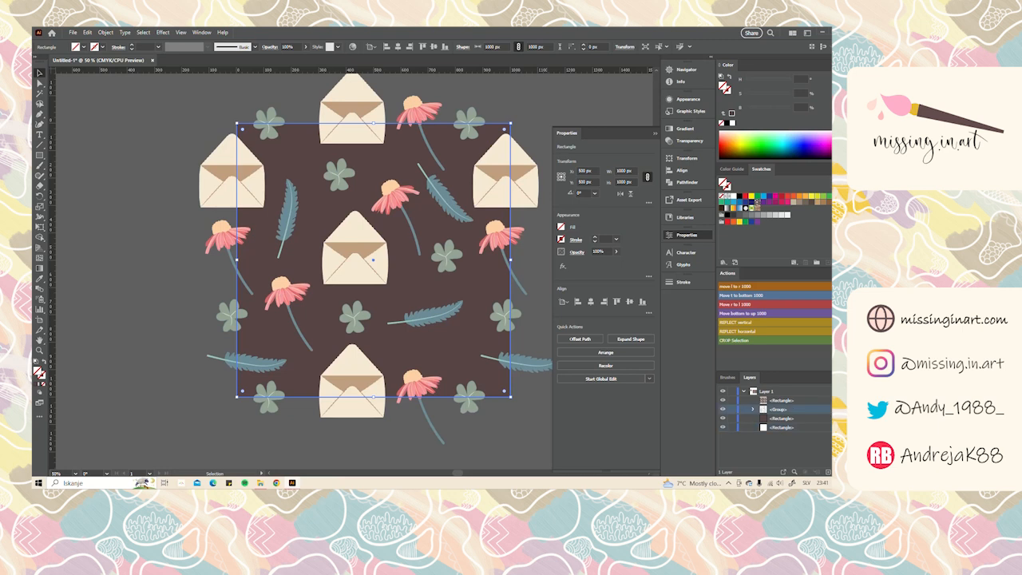
click(831, 410)
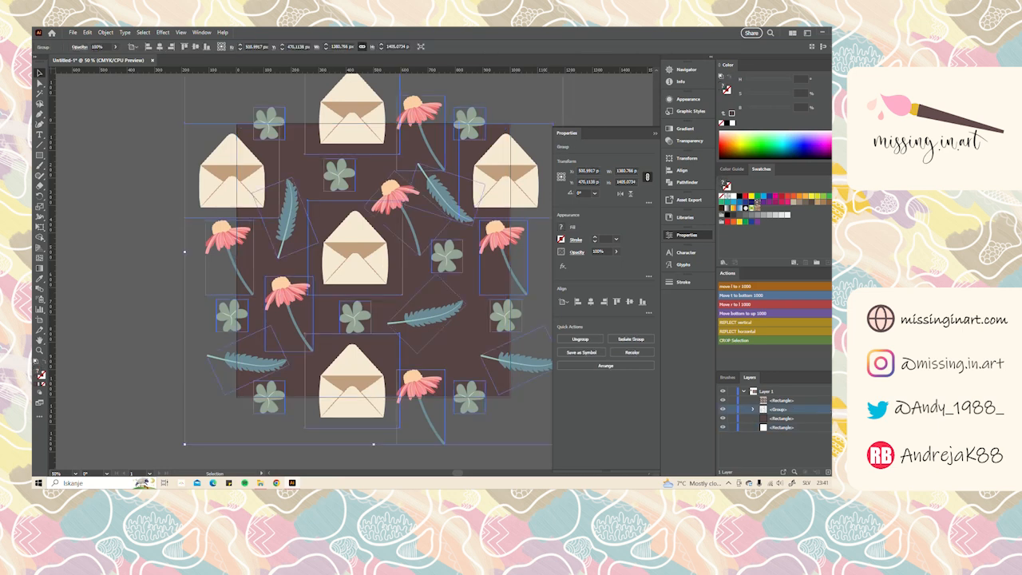
click(830, 403)
click(824, 400)
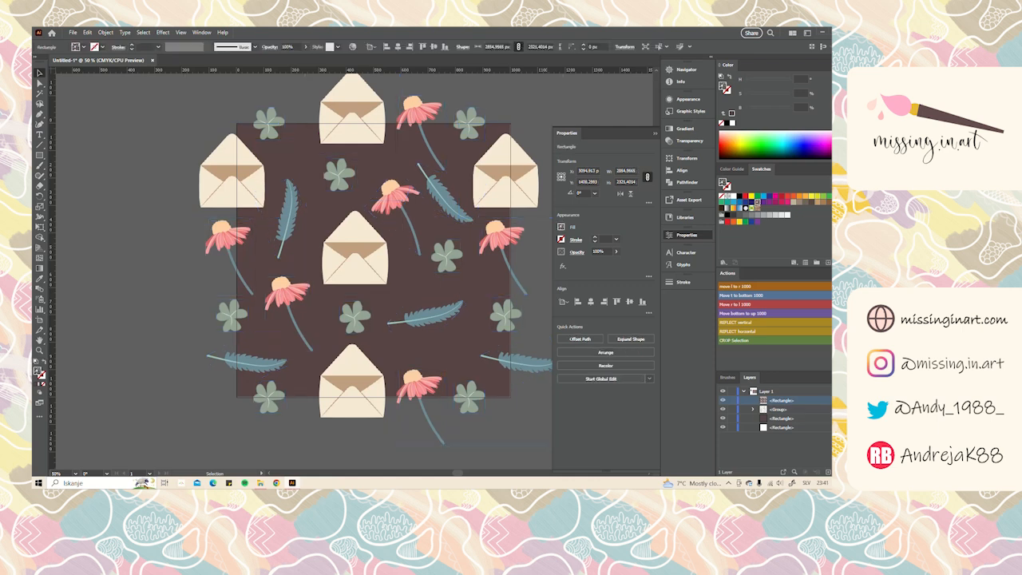
click(824, 410)
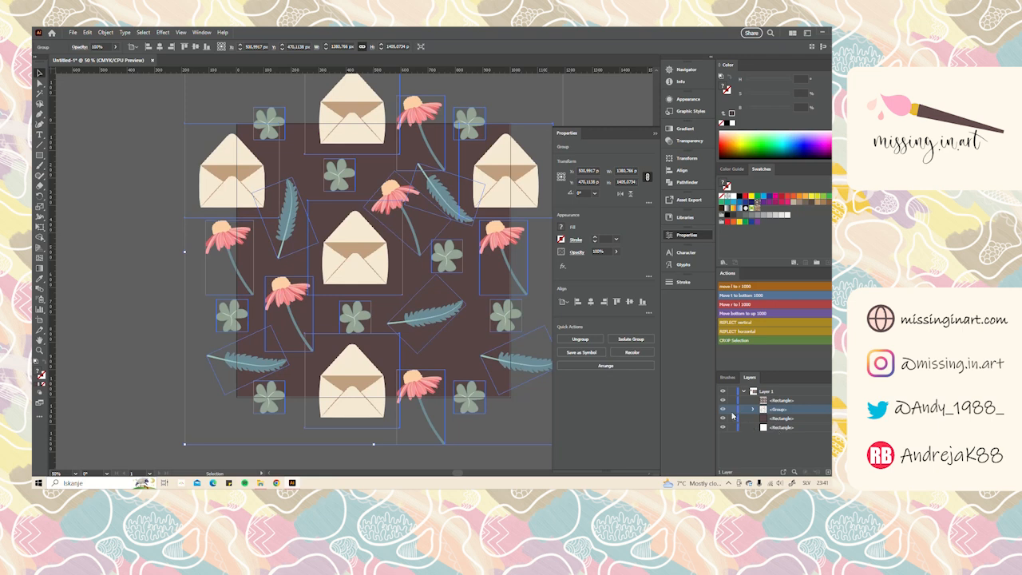
click(744, 392)
Look over the whole pattern-filled rectangle beside the source tile, and clear the selection
scroll(455, 264, down, 8)
scroll(321, 248, up, 6)
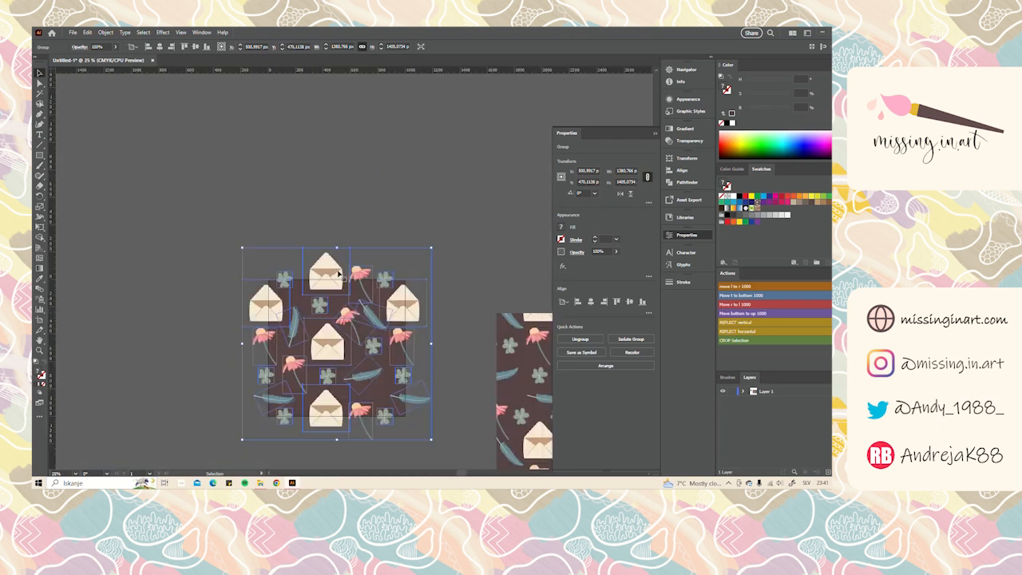
drag(551, 426, 245, 267)
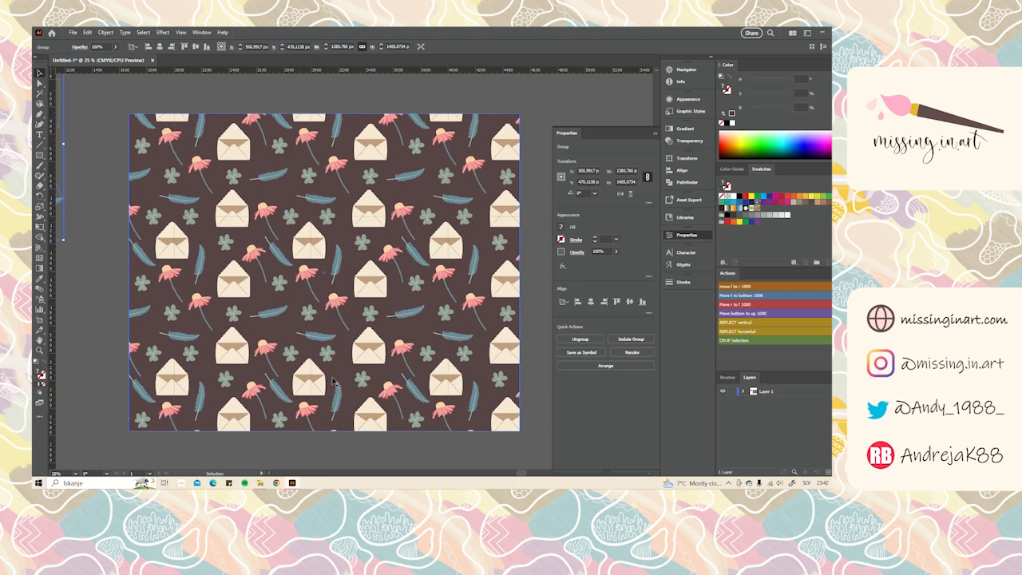
scroll(386, 336, up, 2)
drag(352, 249, 353, 328)
drag(323, 297, 387, 302)
scroll(368, 320, down, 4)
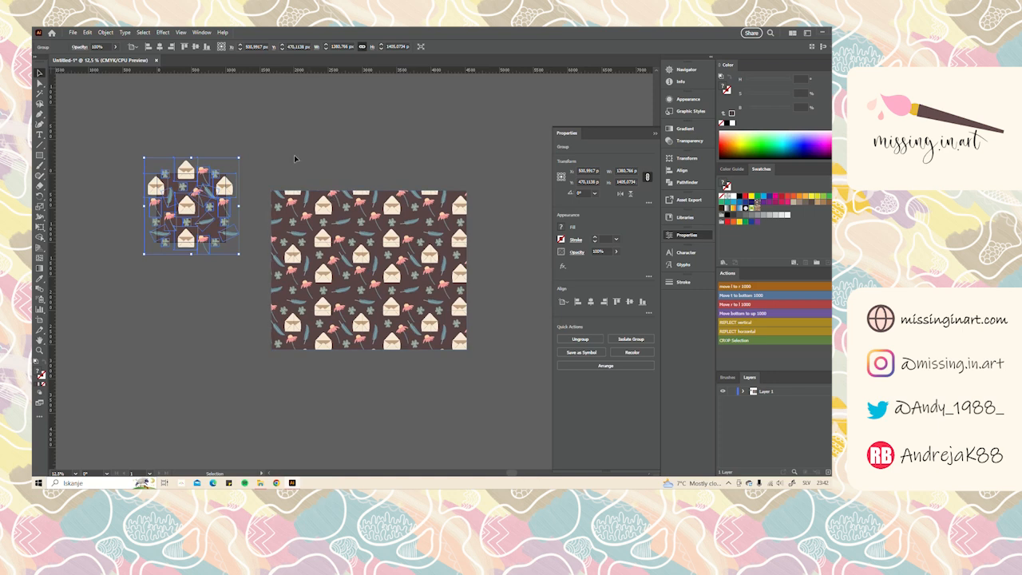
drag(200, 205, 252, 279)
scroll(297, 249, up, 2)
scroll(297, 250, up, 1)
scroll(280, 269, down, 1)
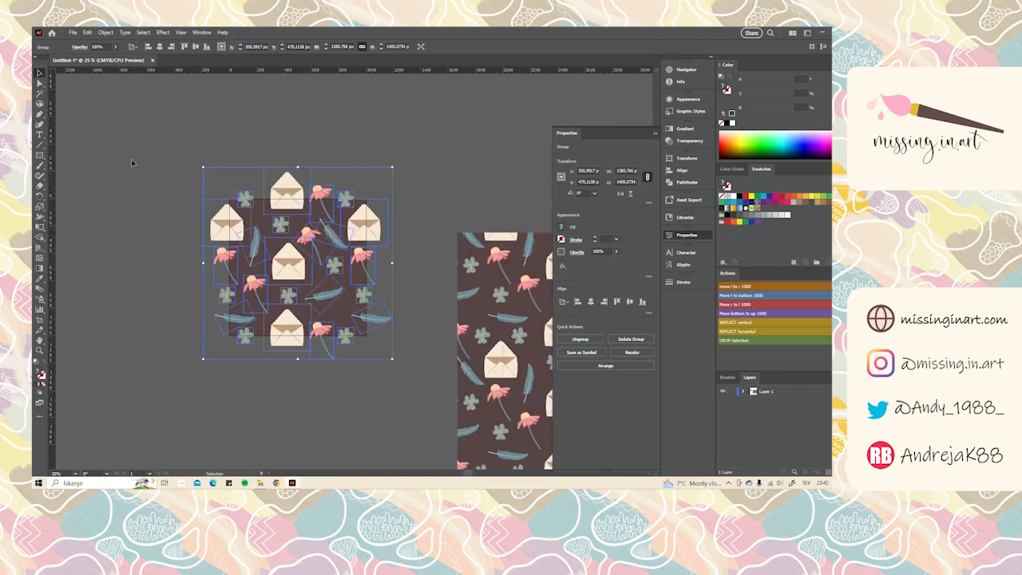
click(74, 120)
drag(221, 260, 246, 261)
Duplicate the dark brown background square in place and move the copy directly above the motif group in the stacking order
click(742, 394)
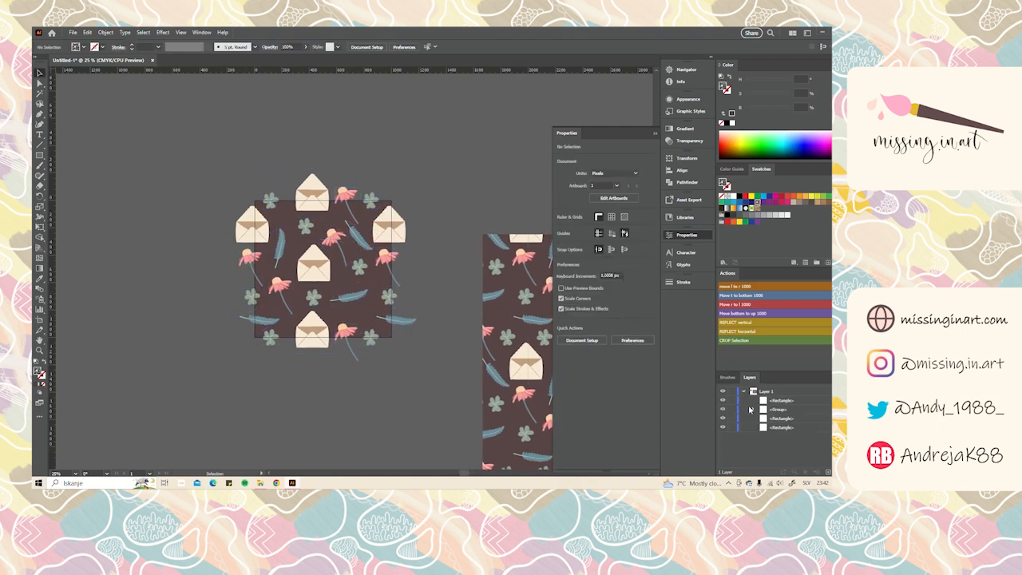
click(786, 421)
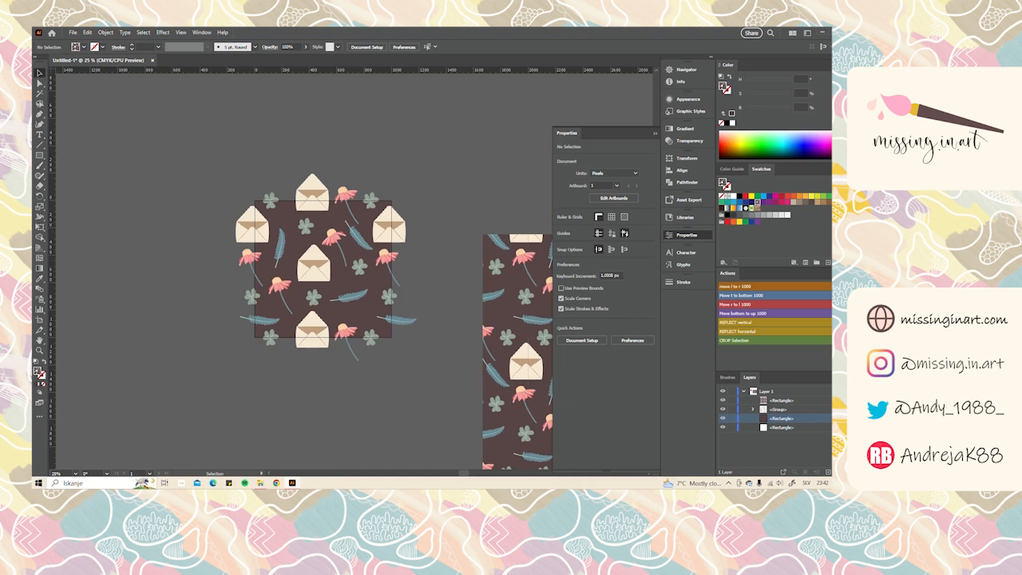
click(800, 419)
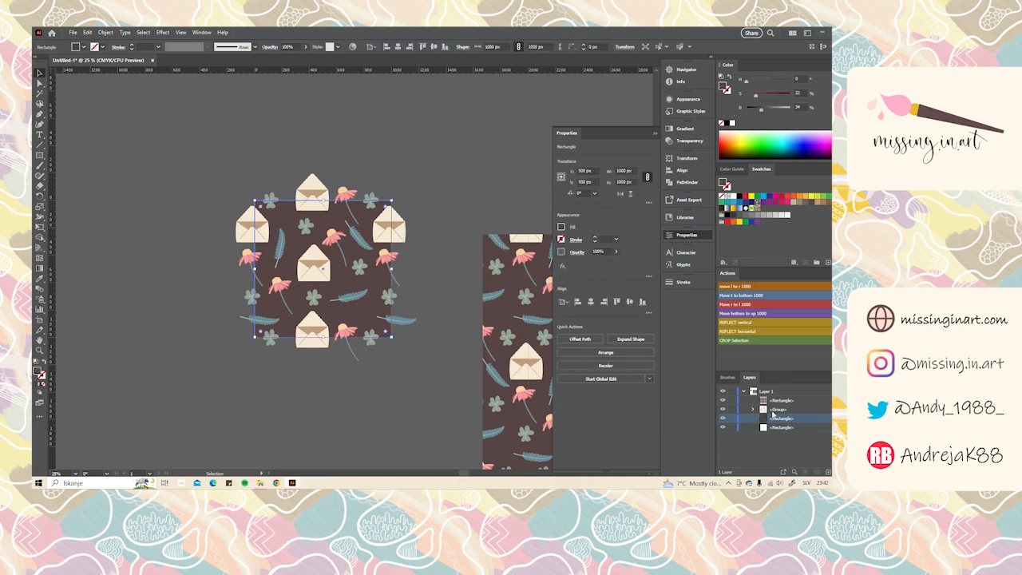
key(ctrl+b)
drag(787, 422, 777, 409)
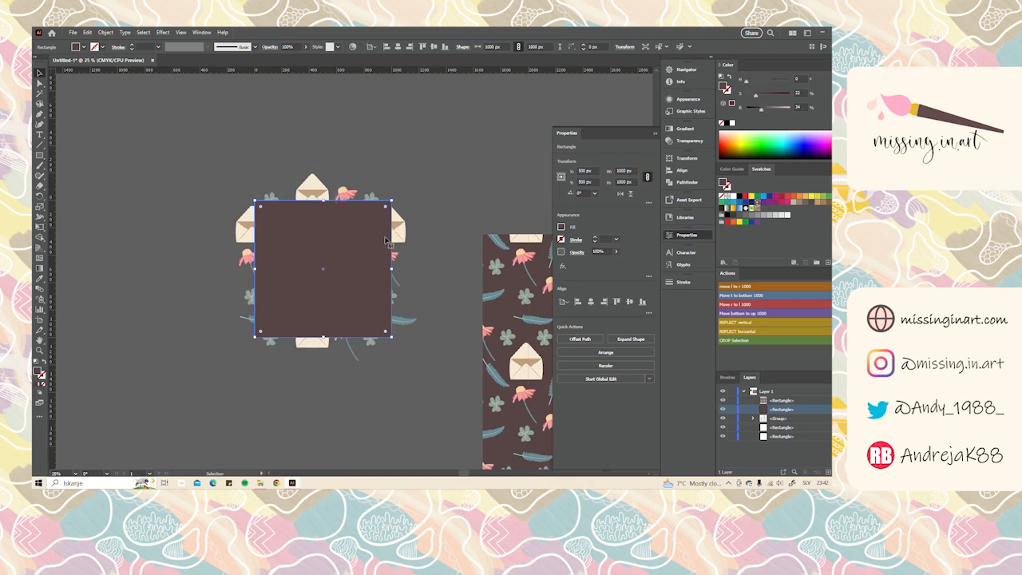
Add the motif group to the selection and crop it to the background copy with Pathfinder Crop
shift+click(318, 187)
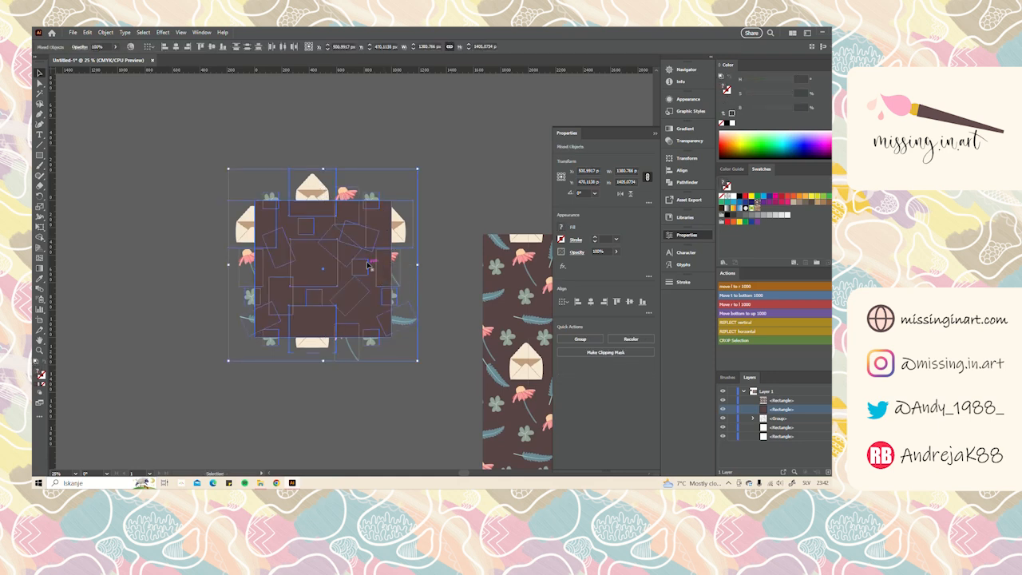
click(681, 185)
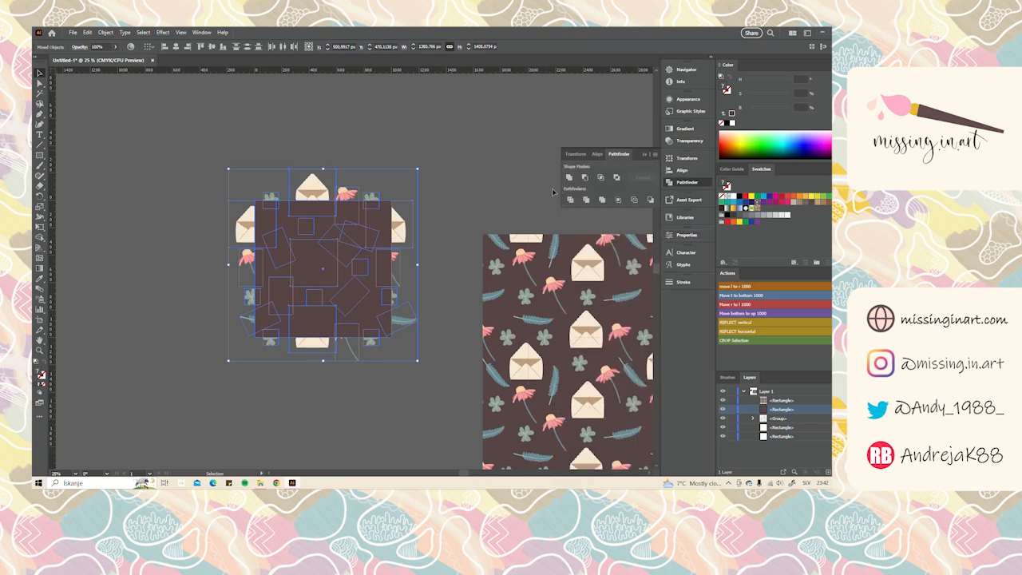
click(619, 201)
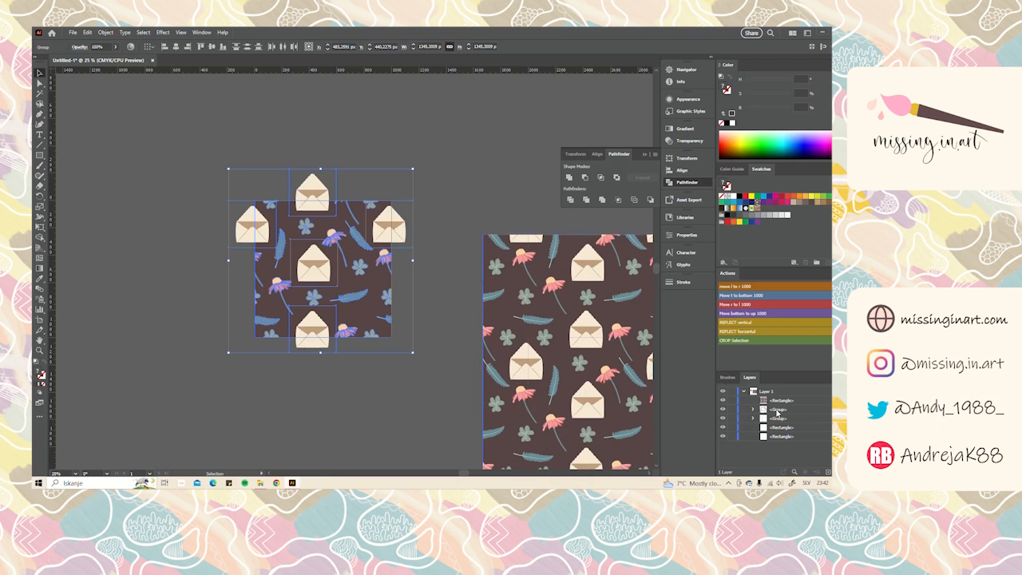
Examine the paths in the cropped group and the contents of the separate group of images beneath it
click(777, 412)
click(753, 409)
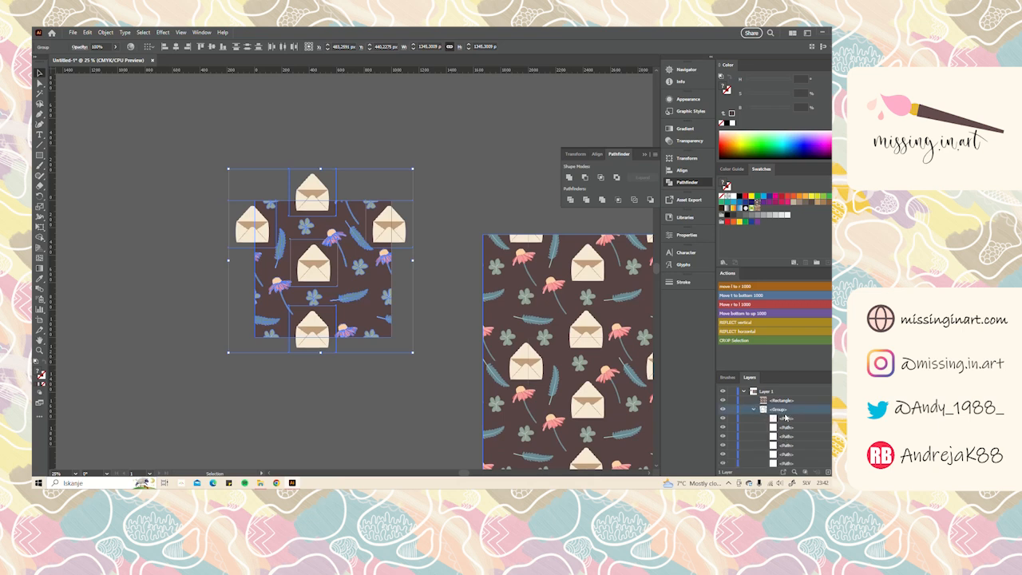
scroll(798, 441, down, 3)
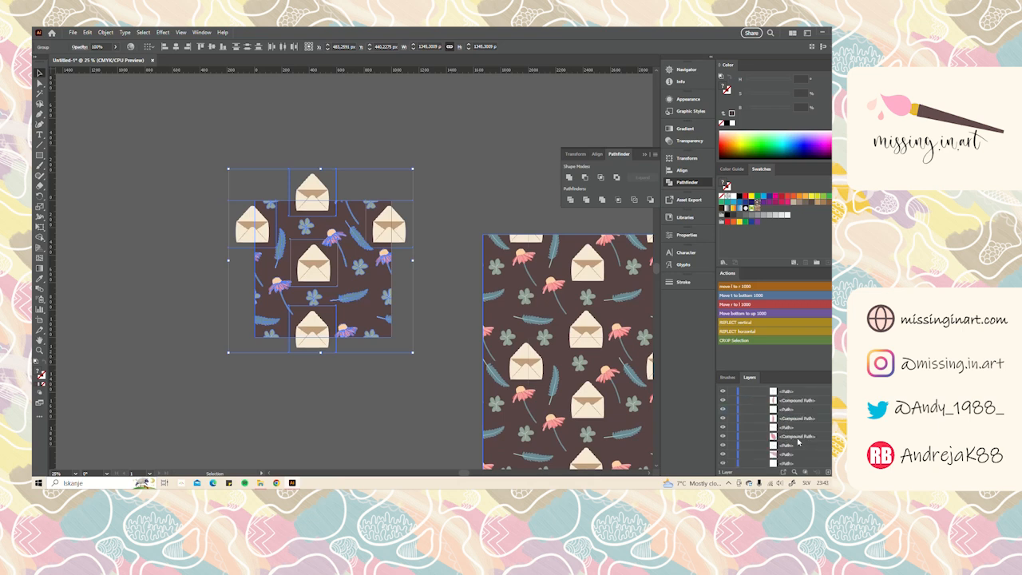
scroll(797, 431, up, 3)
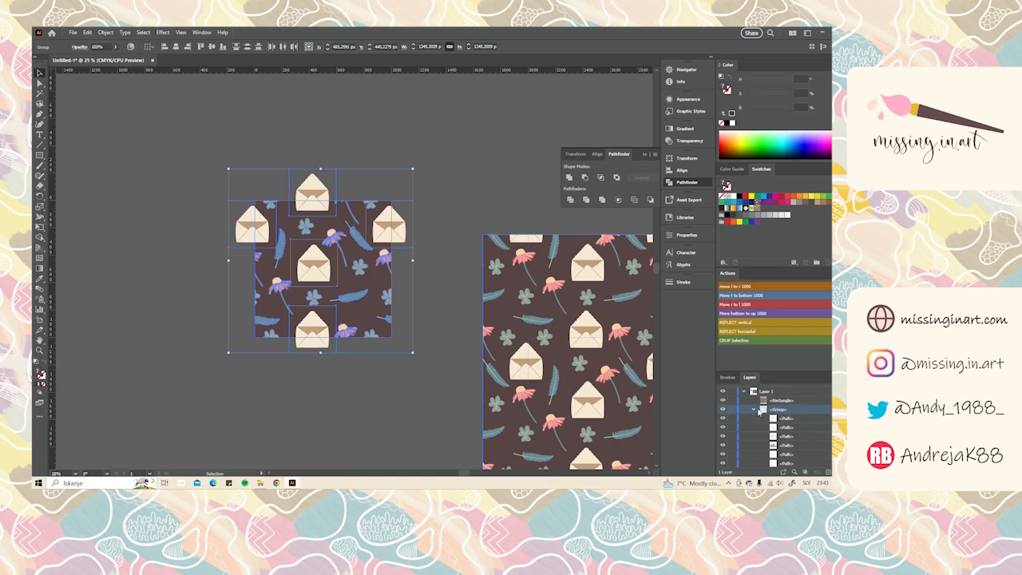
click(753, 410)
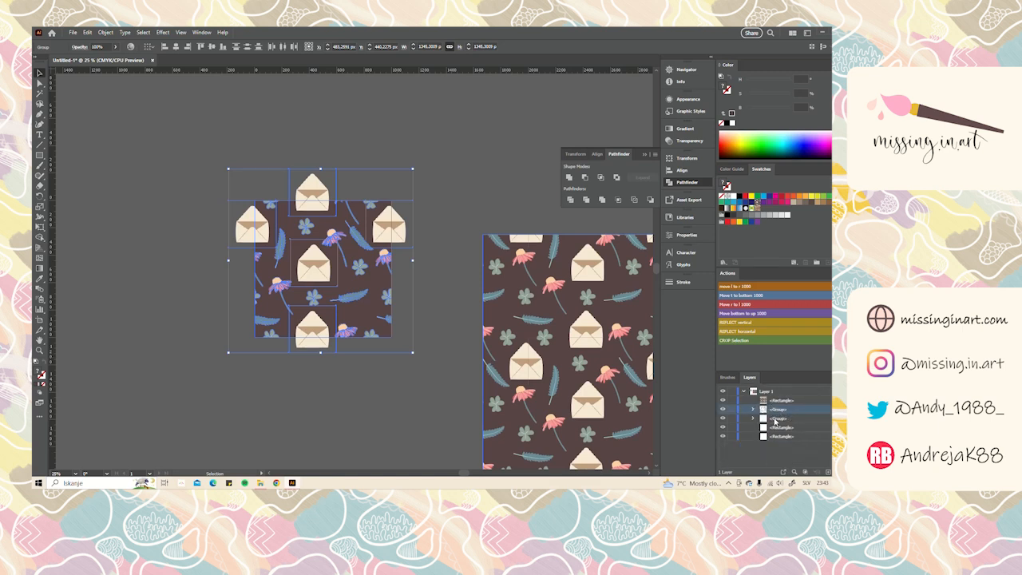
click(753, 410)
scroll(792, 428, down, 10)
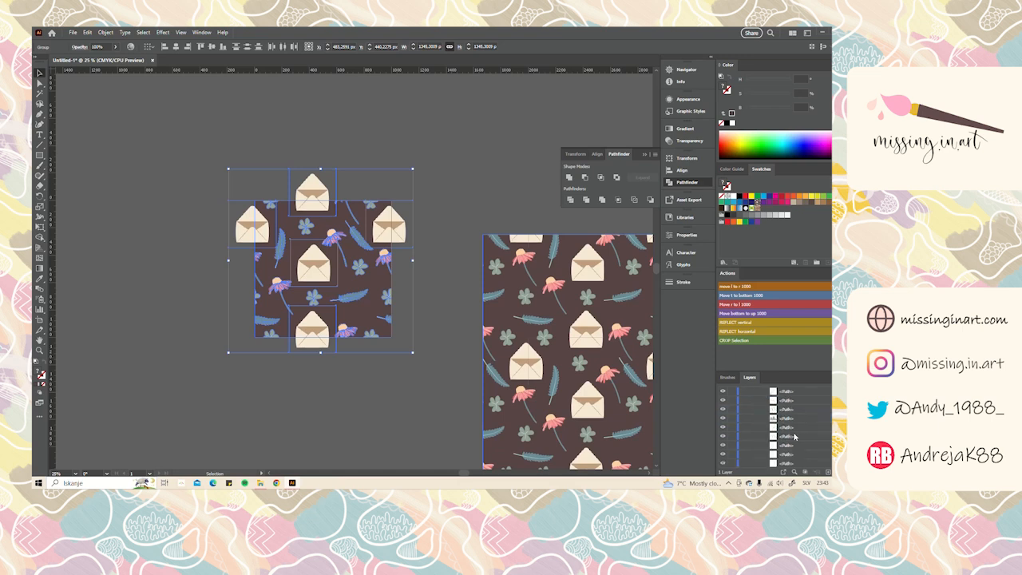
scroll(792, 429, down, 5)
scroll(783, 414, up, 10)
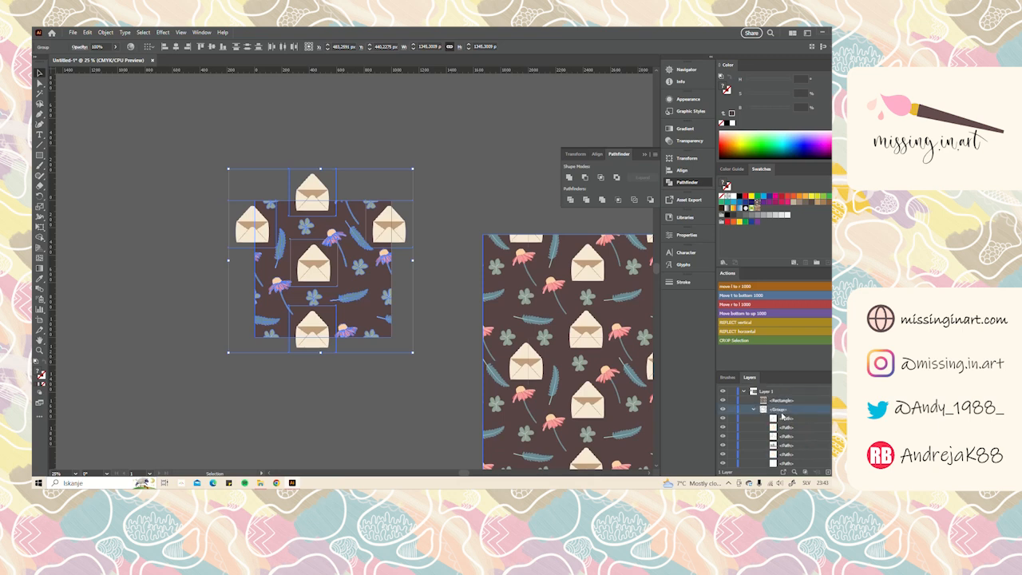
click(753, 410)
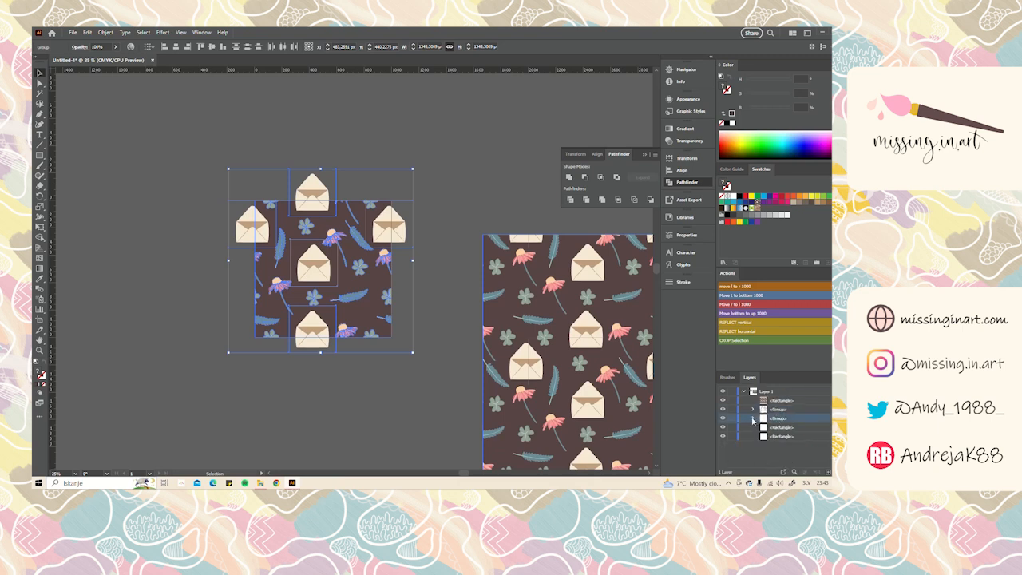
click(752, 419)
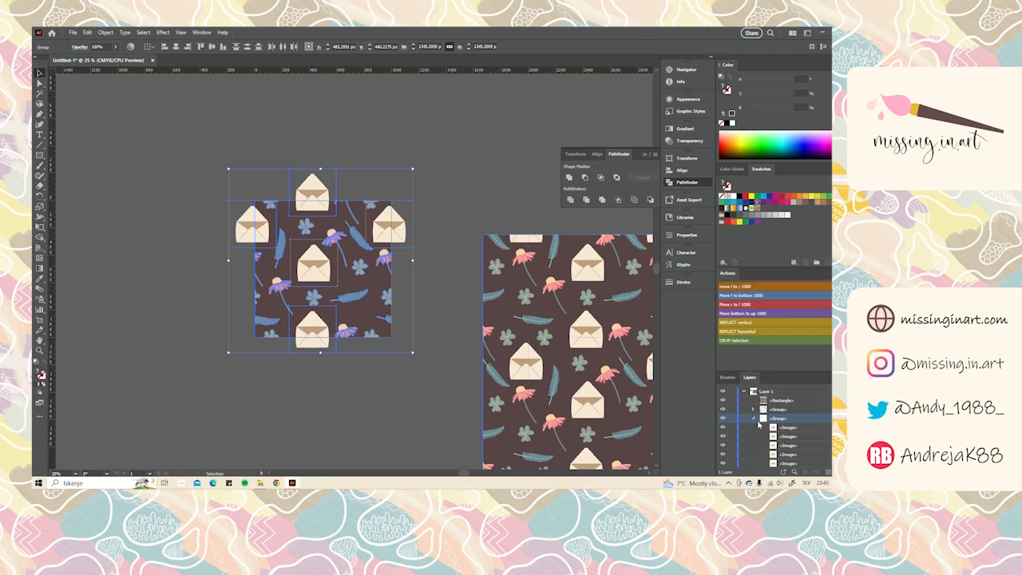
click(754, 419)
Clear the selection and bring up the Export for Screens settings for the artboard
drag(214, 242, 250, 252)
click(251, 253)
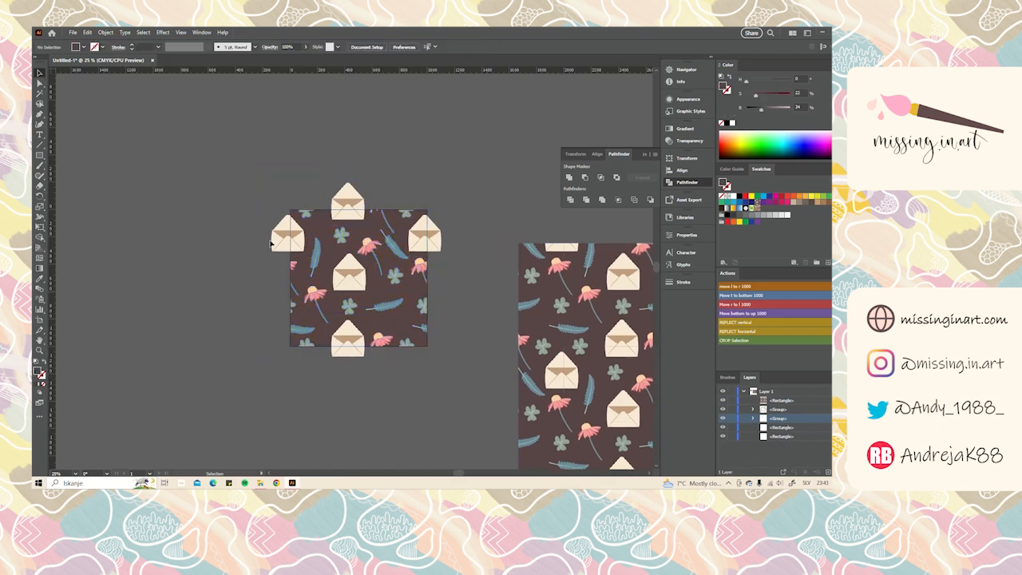
scroll(351, 239, up, 1)
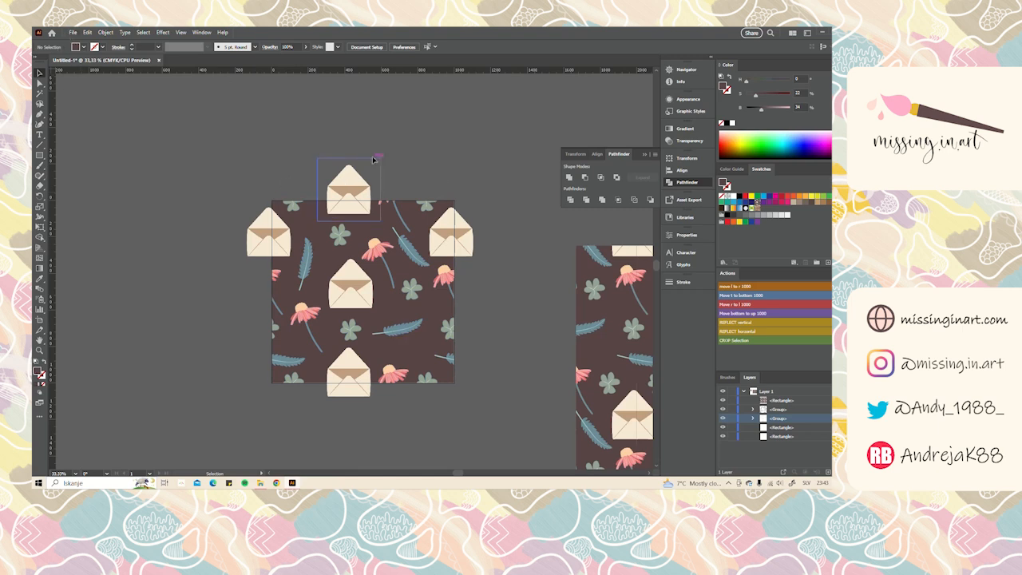
click(73, 34)
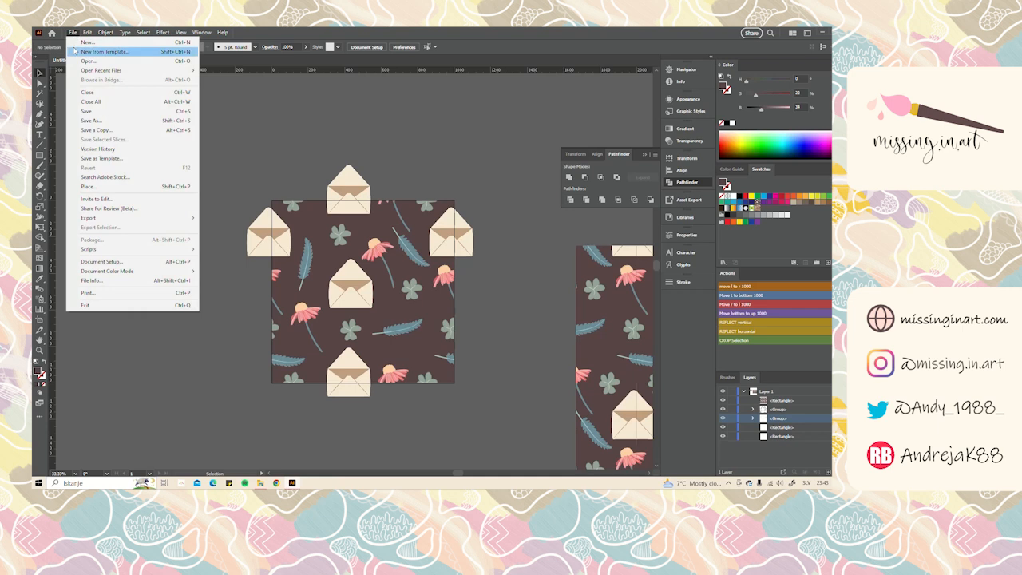
mouse_move(91, 224)
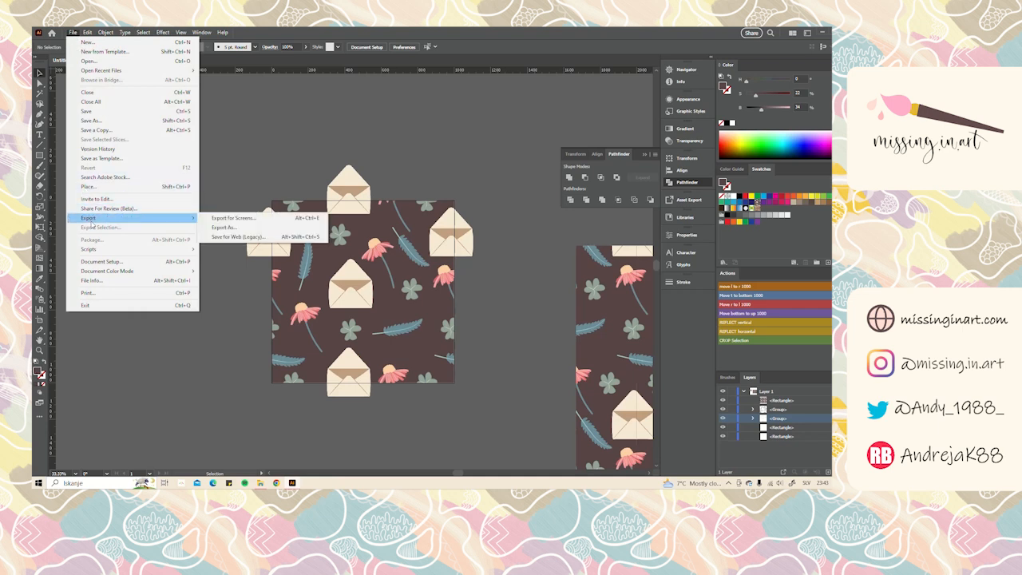
click(233, 218)
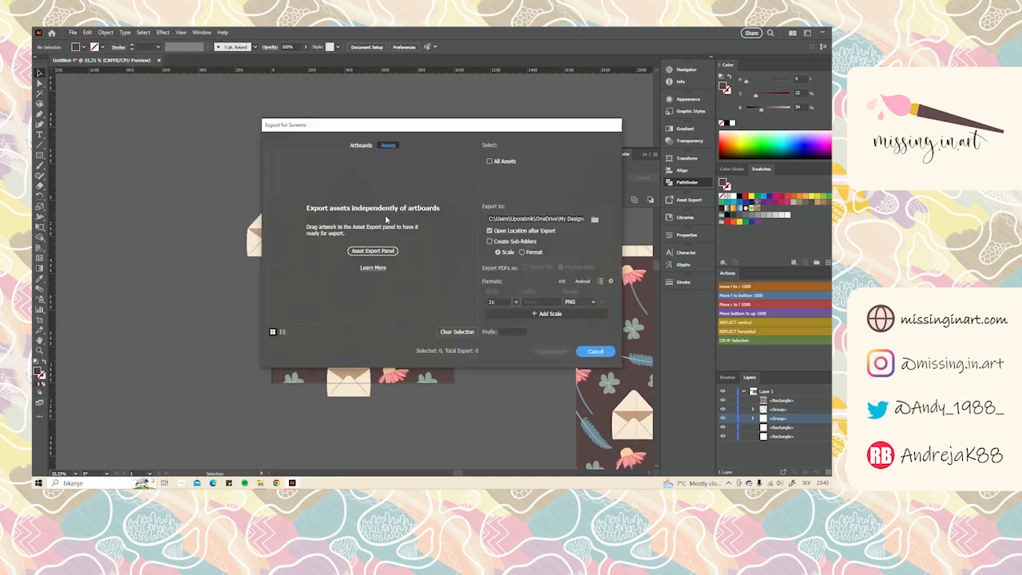
click(362, 146)
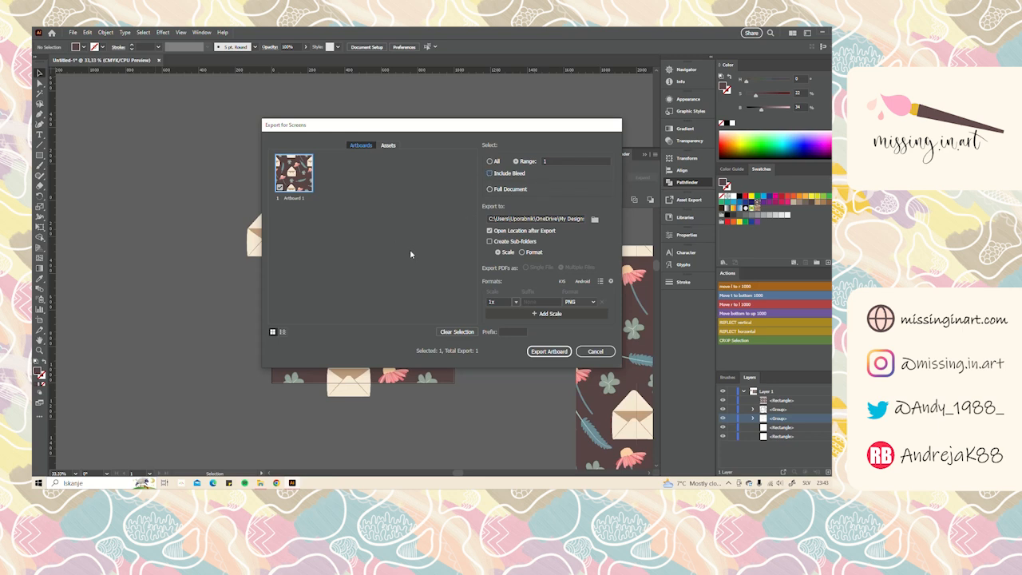
Set the export location to the slike folder inside the desktop's youtube folder and export Artboard 1 as a PNG at 1x
click(594, 219)
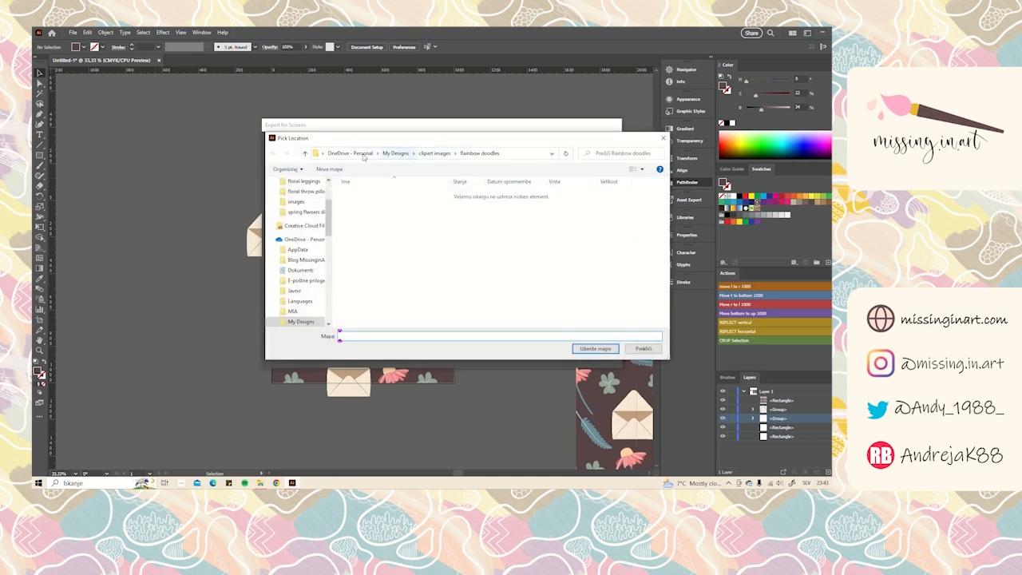
scroll(297, 232, up, 3)
click(297, 198)
double_click(374, 205)
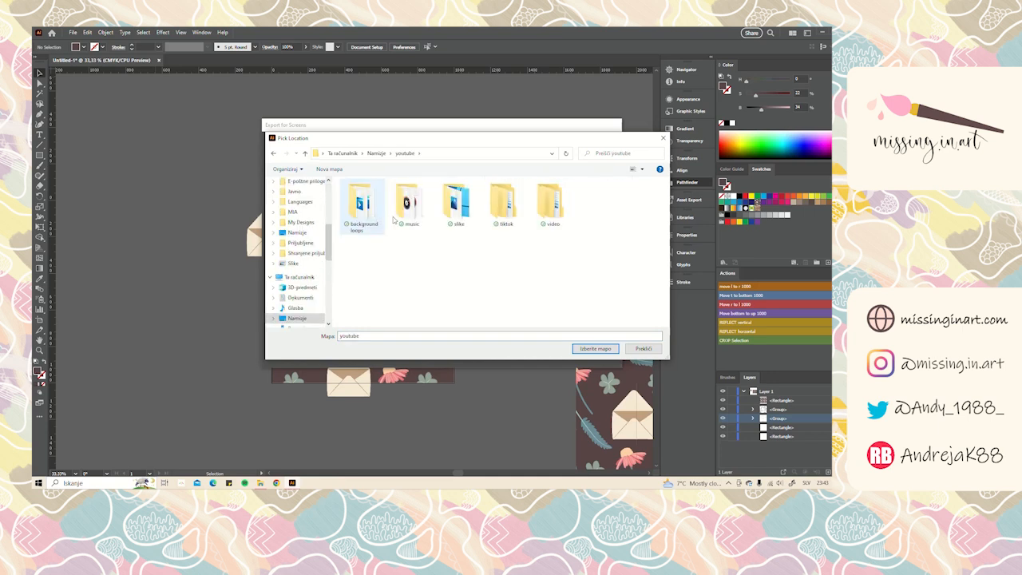
double_click(456, 204)
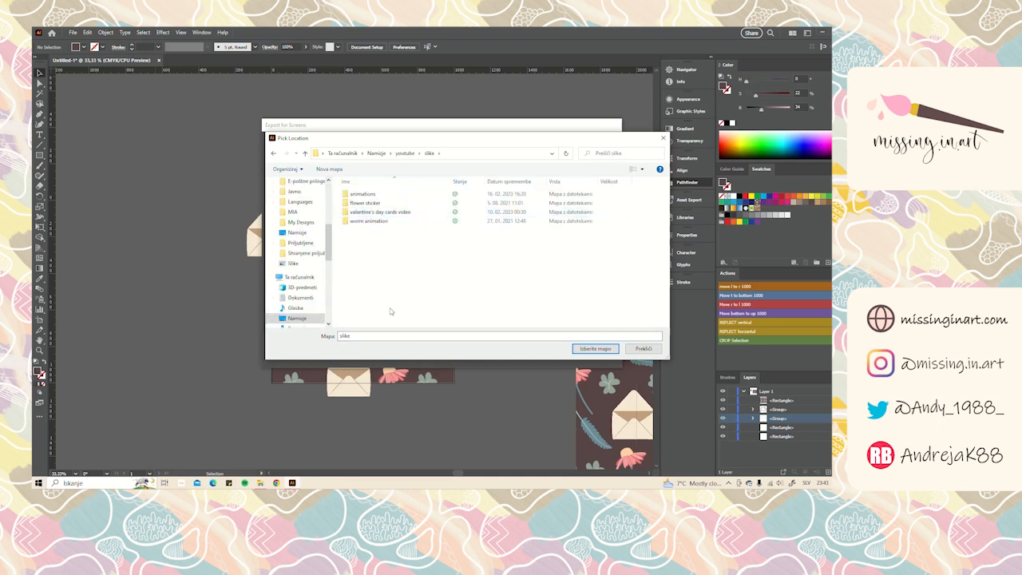
click(585, 349)
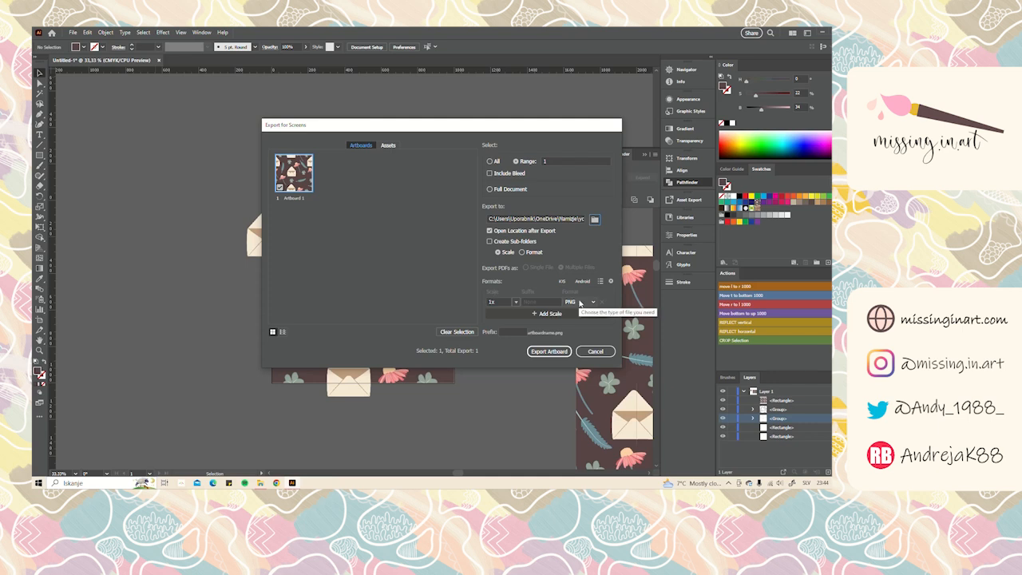
click(559, 353)
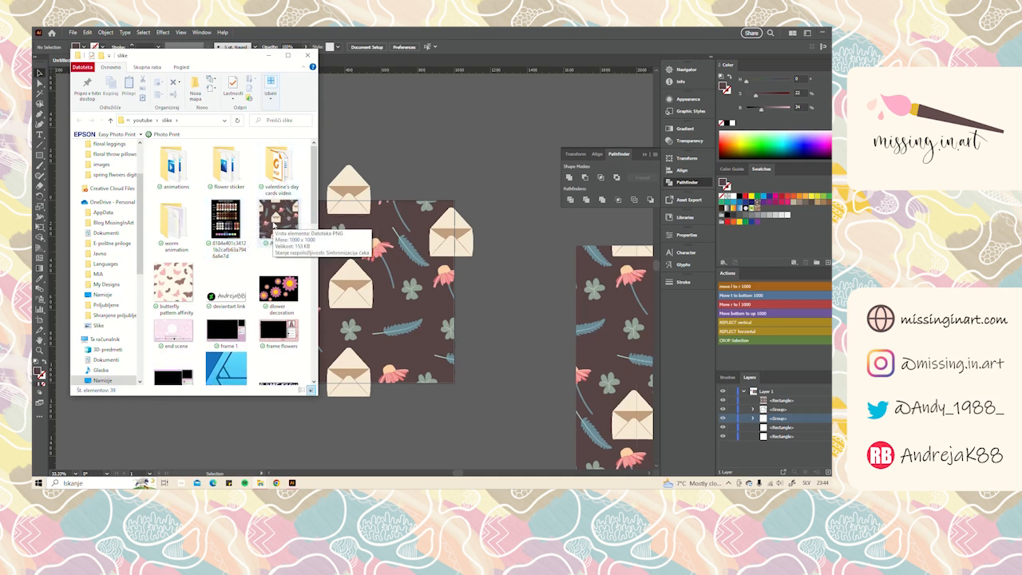
Check the exported artboard image in the slike folder in File Explorer and return to the Illustrator artwork
scroll(273, 226, down, 3)
scroll(450, 246, down, 5)
click(433, 268)
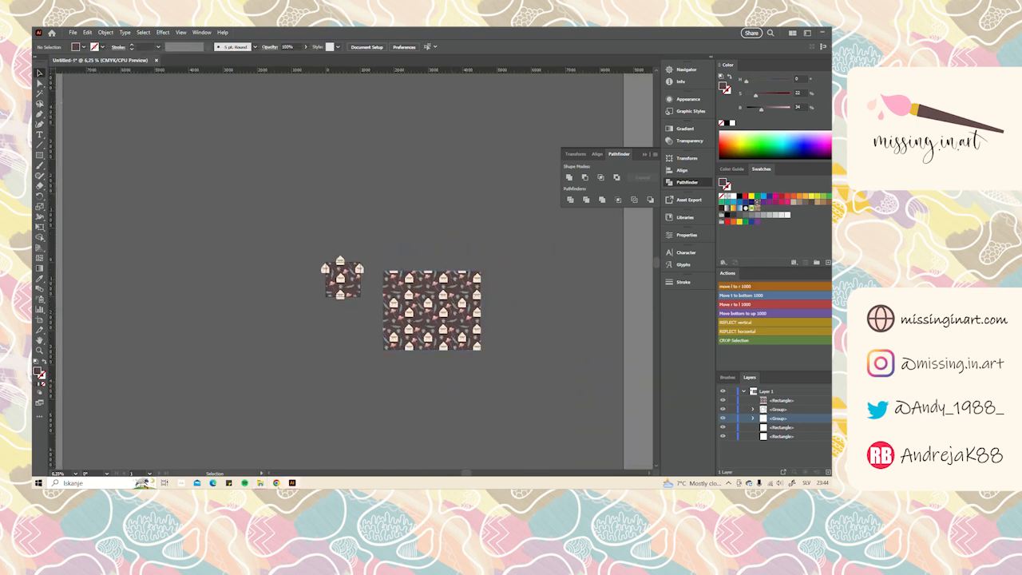
mouse_move(262, 482)
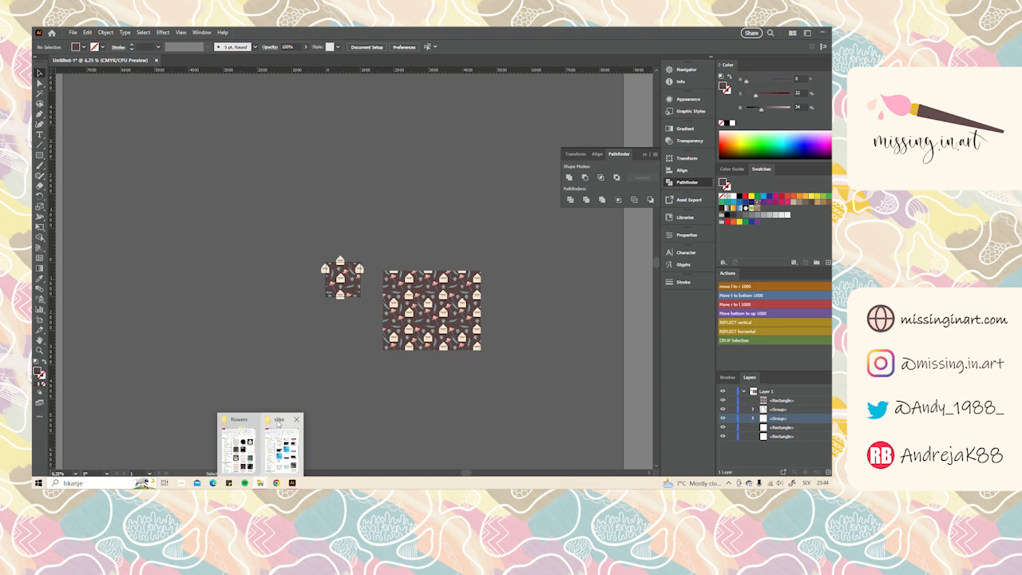
click(278, 436)
scroll(235, 240, up, 3)
click(275, 216)
click(401, 179)
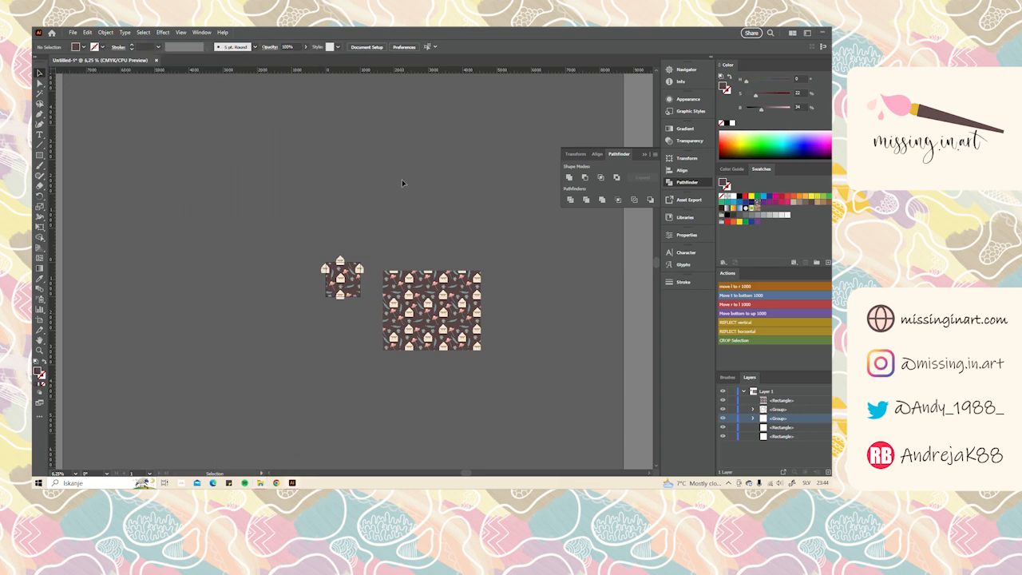
Select the large pattern-filled rectangle beside the source tile
drag(430, 320, 474, 273)
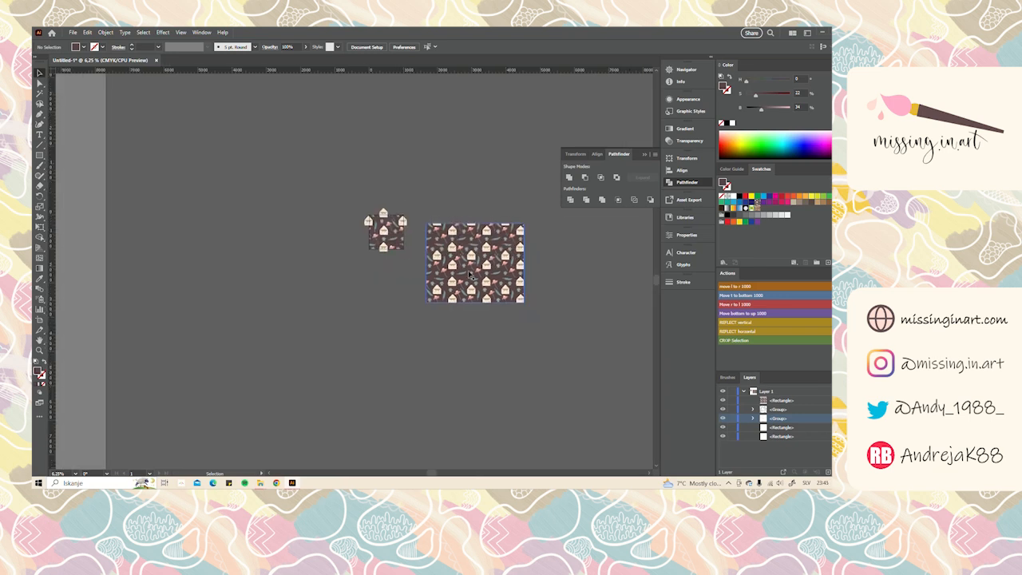
scroll(472, 270, up, 3)
drag(458, 224, 410, 243)
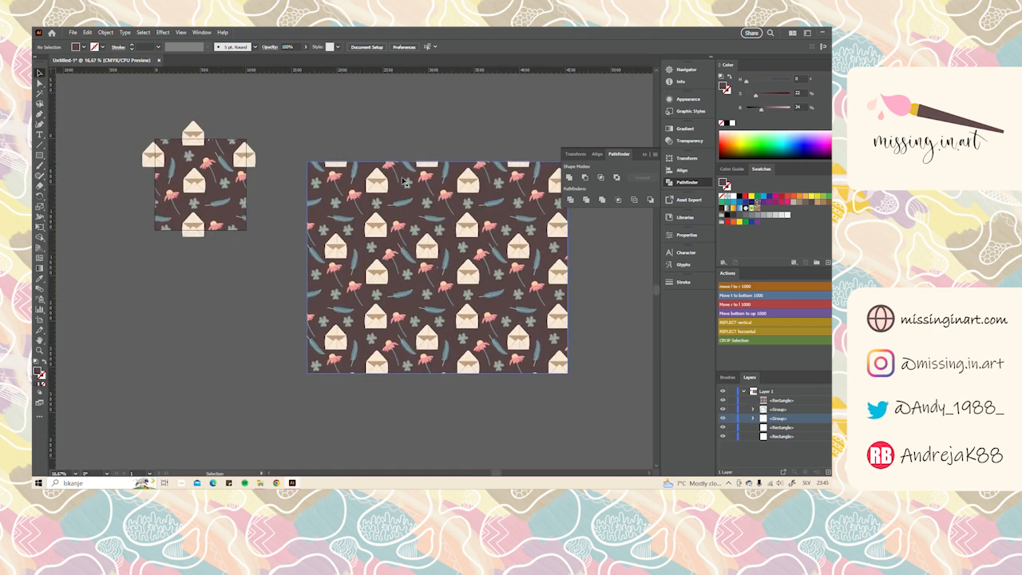
click(360, 177)
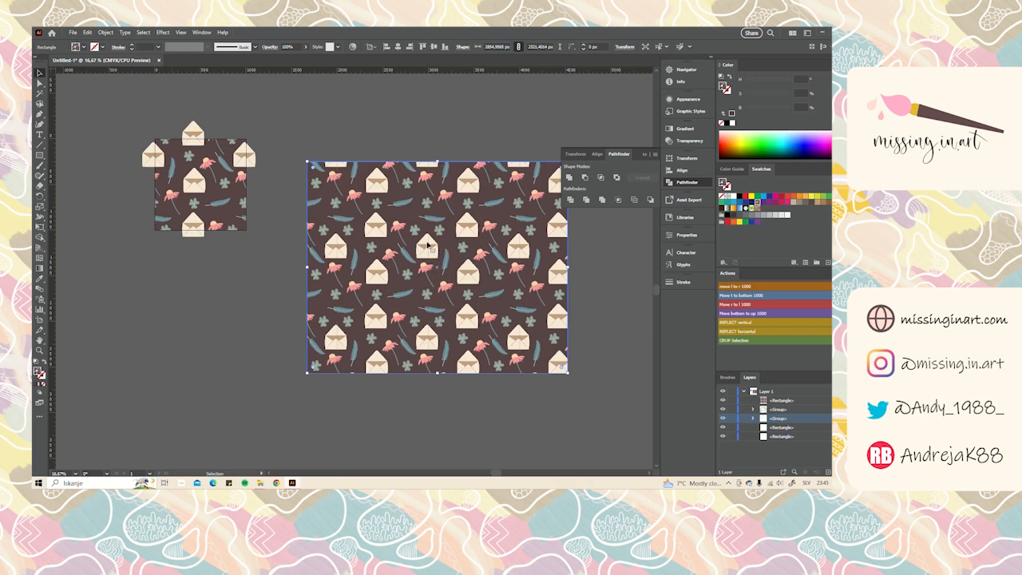
click(74, 35)
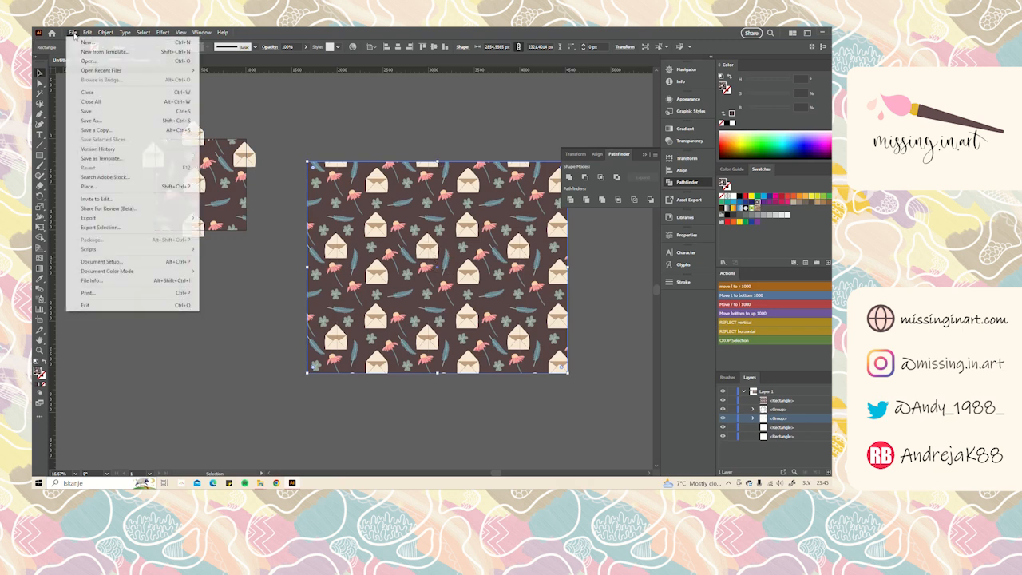
mouse_move(114, 220)
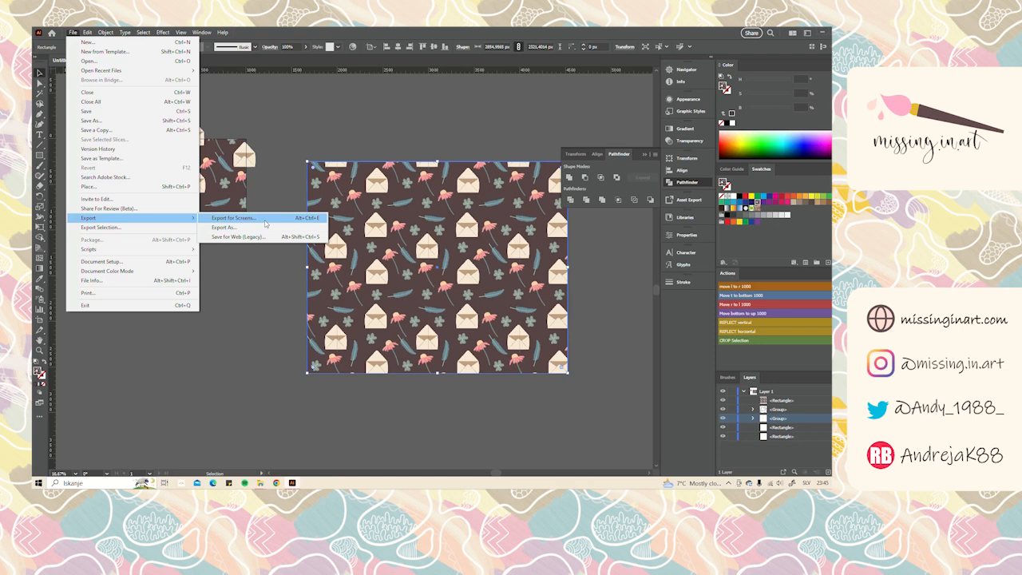
click(265, 223)
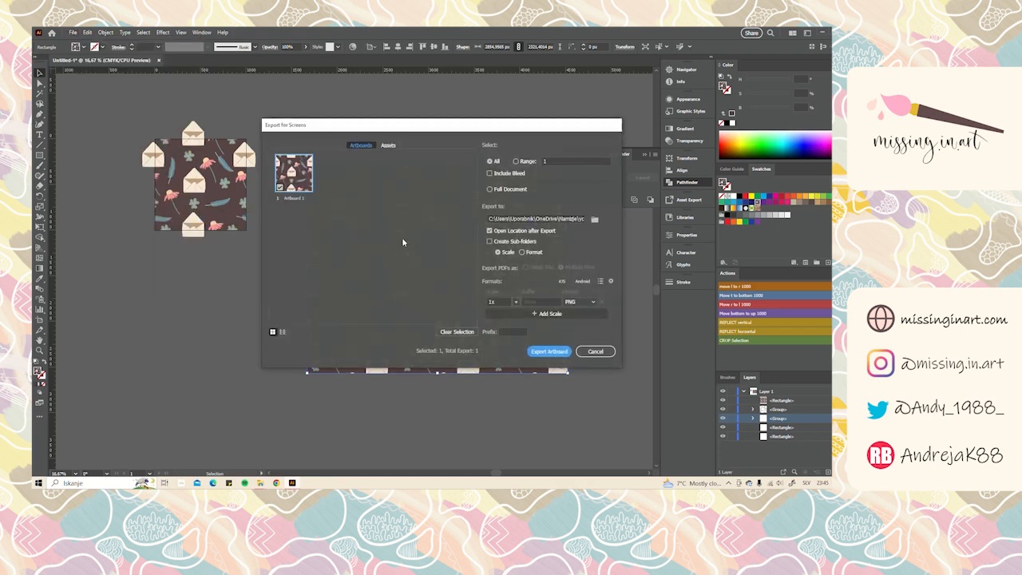
click(389, 146)
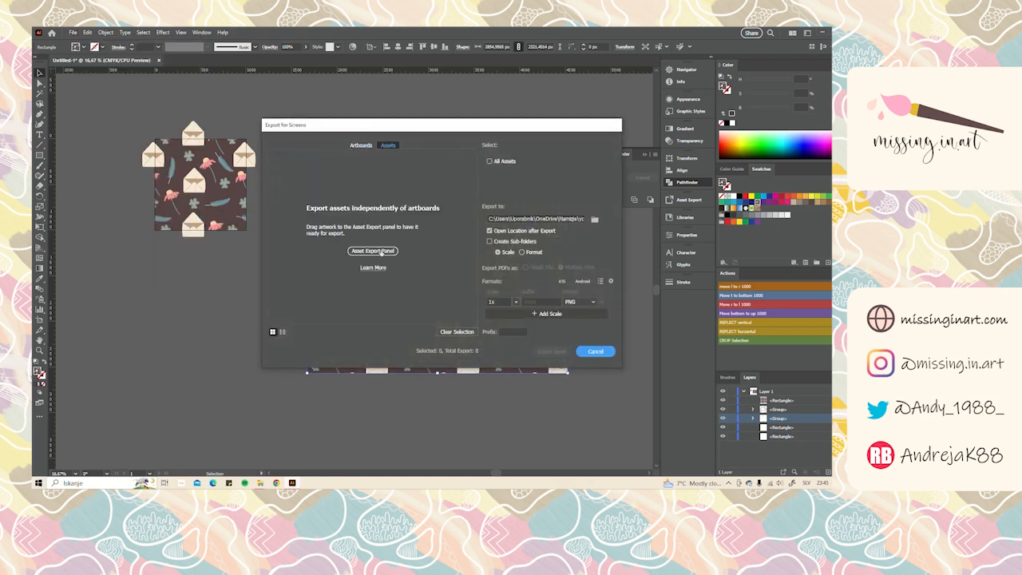
click(360, 146)
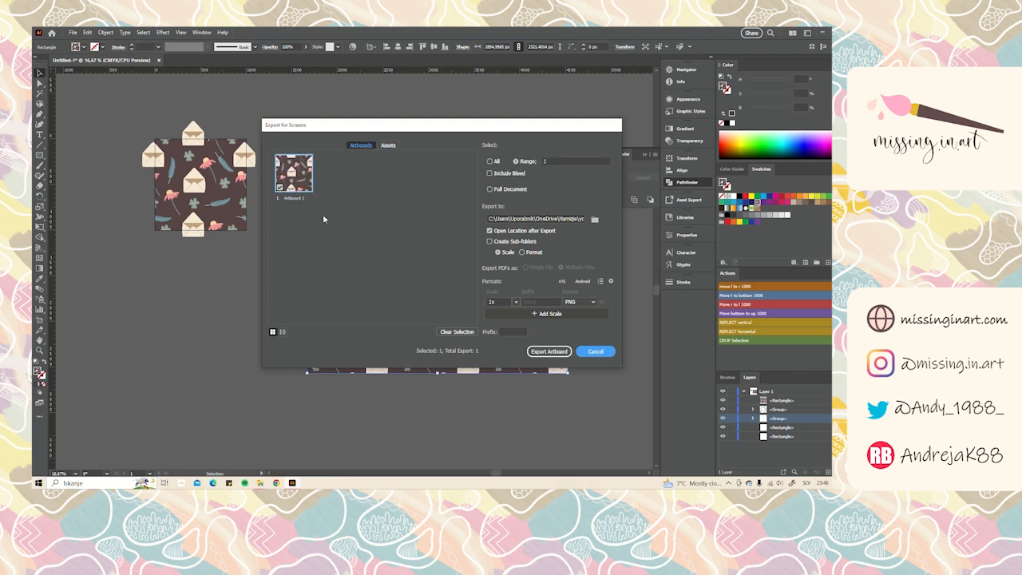
click(280, 189)
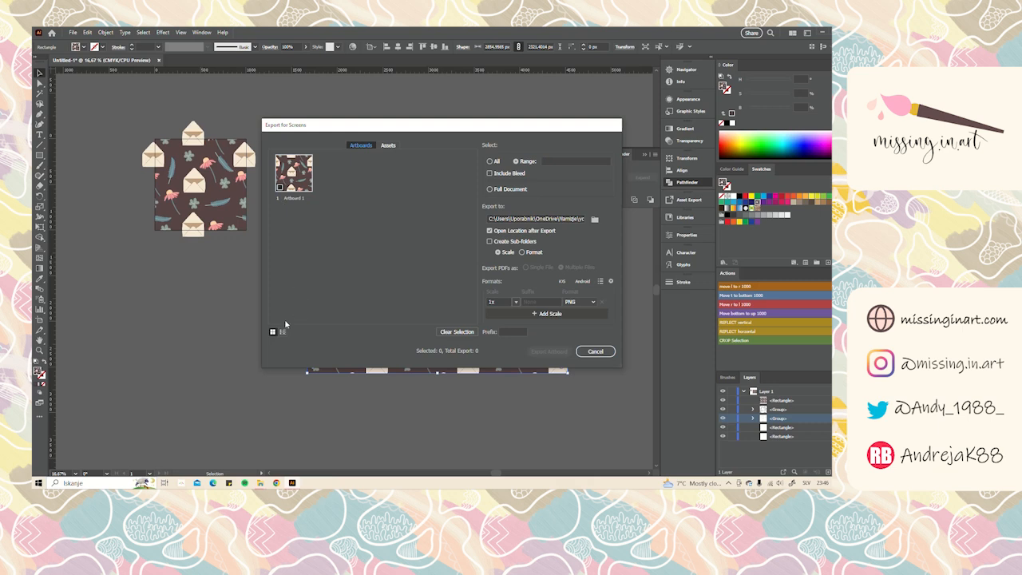
click(282, 331)
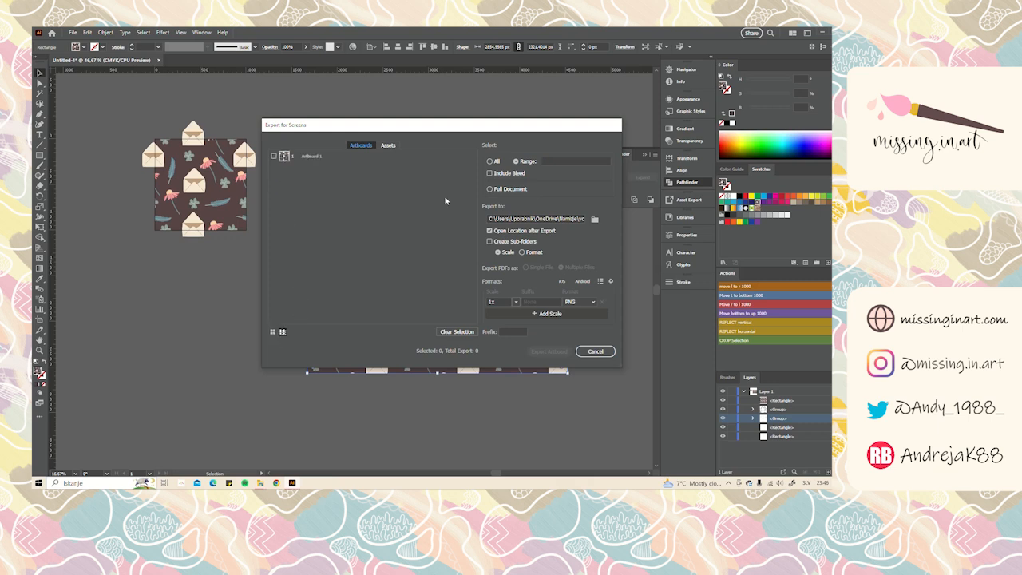
click(596, 351)
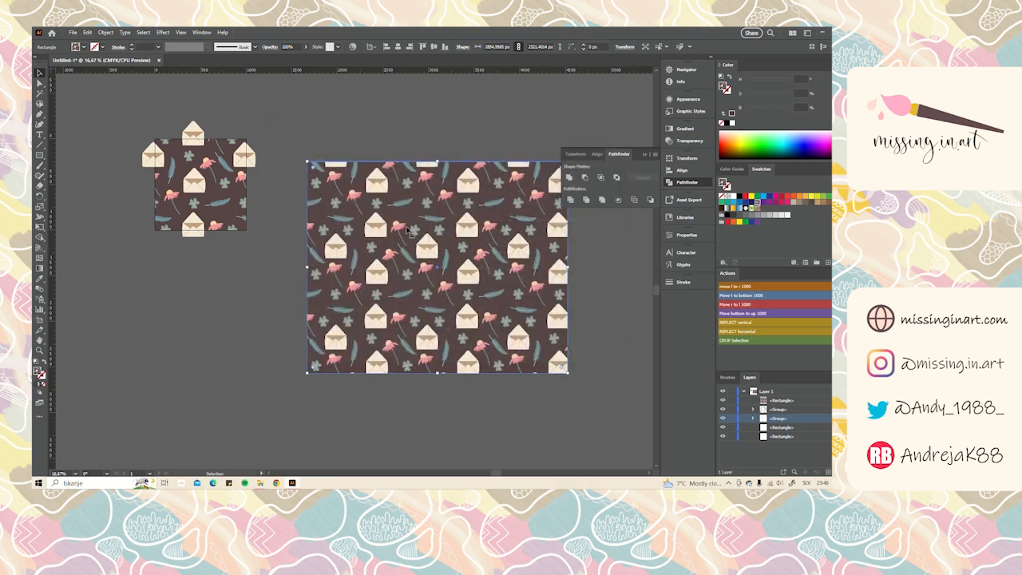
Collect the pattern-filled rectangle for export as a single asset and start exporting it as a PNG at 1x
right_click(407, 229)
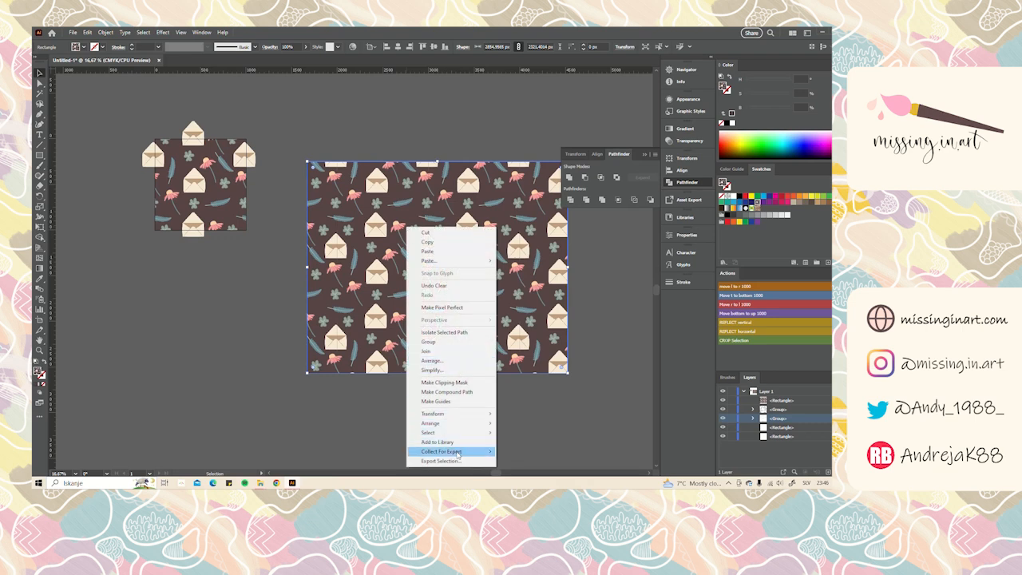
mouse_move(432, 455)
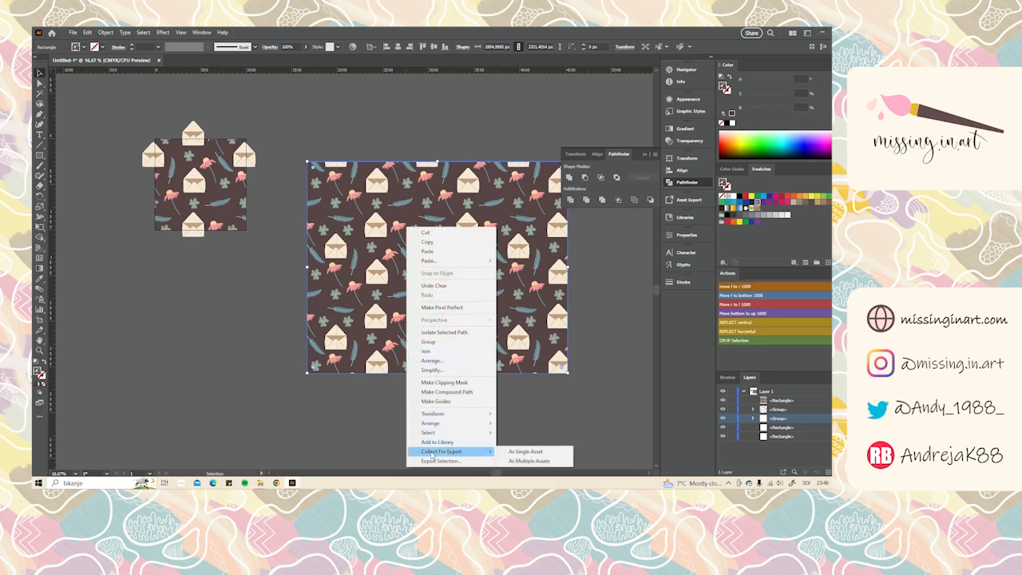
click(534, 452)
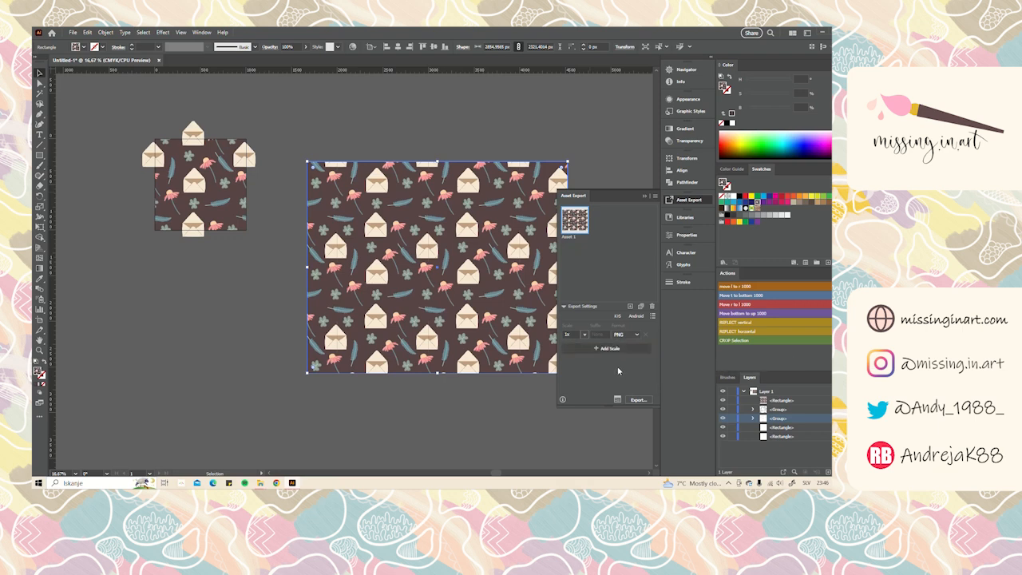
click(635, 402)
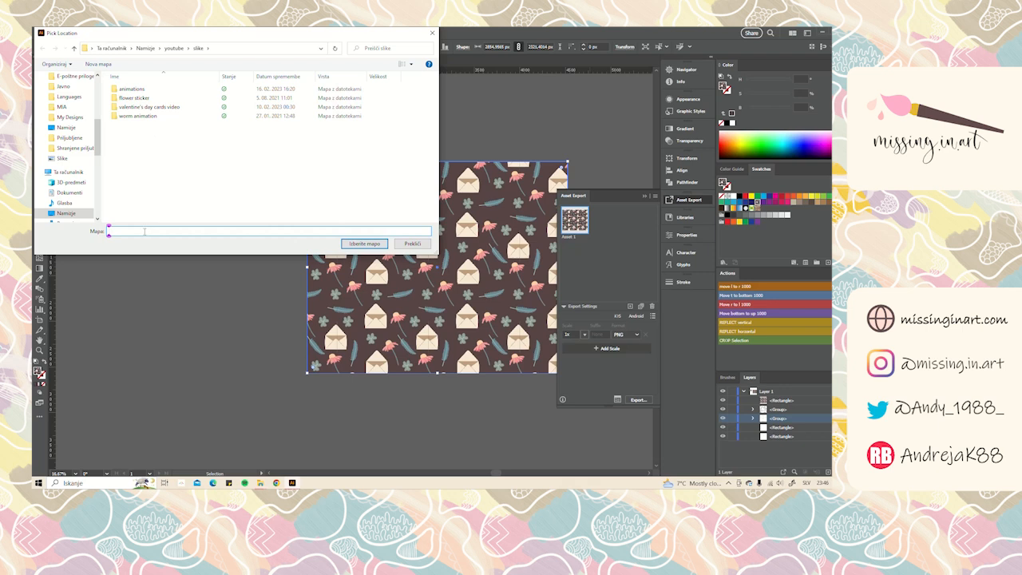
Try to use "pattern test adobe illustrator" as the export folder name, and clear the entry
text(pattern test adobe illustrator)
key(Return)
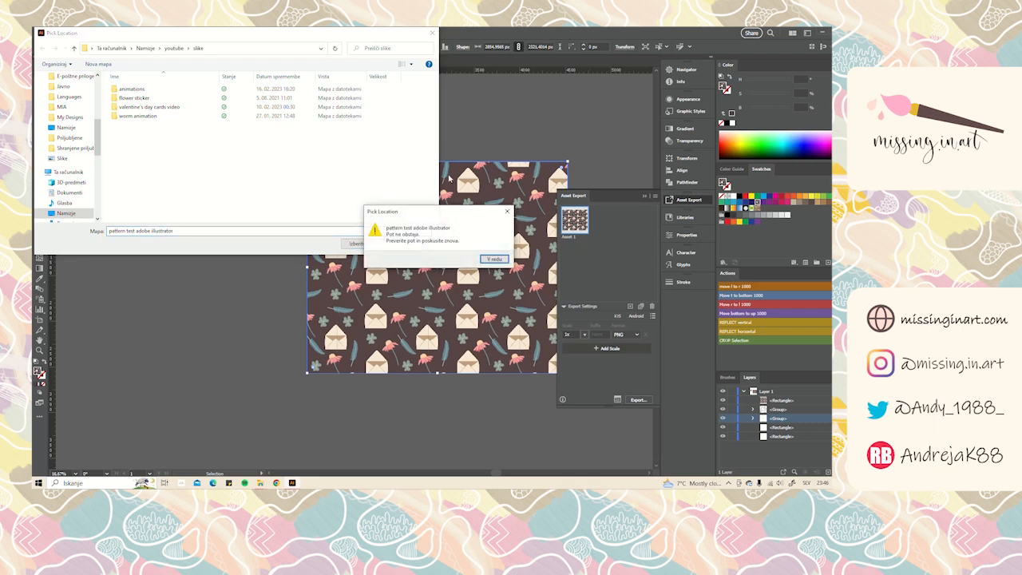
click(506, 212)
click(227, 211)
drag(172, 230, 107, 231)
key(BackSpace)
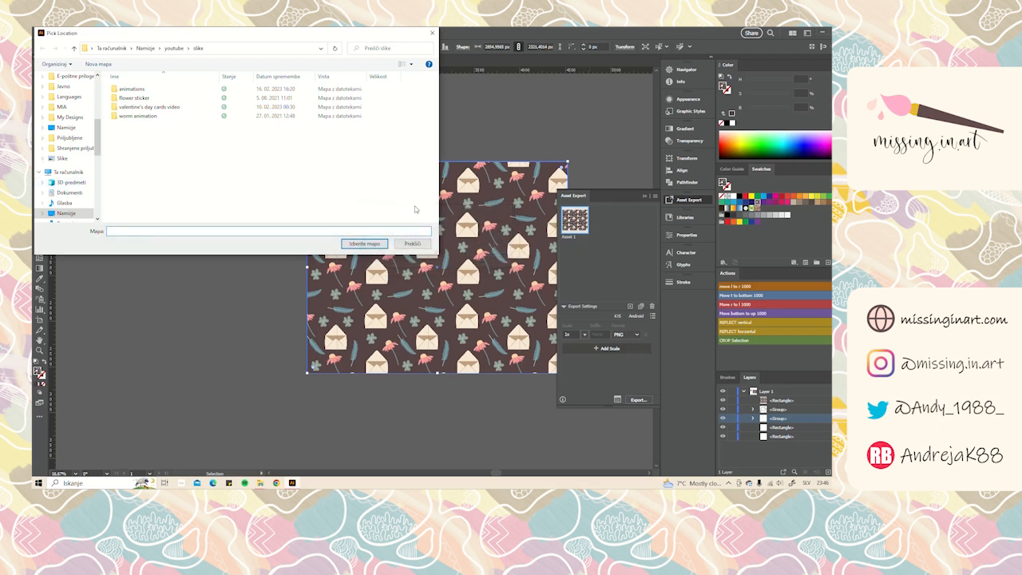
Export the asset into the slike folder and select the exported pattern image there in File Explorer
click(365, 243)
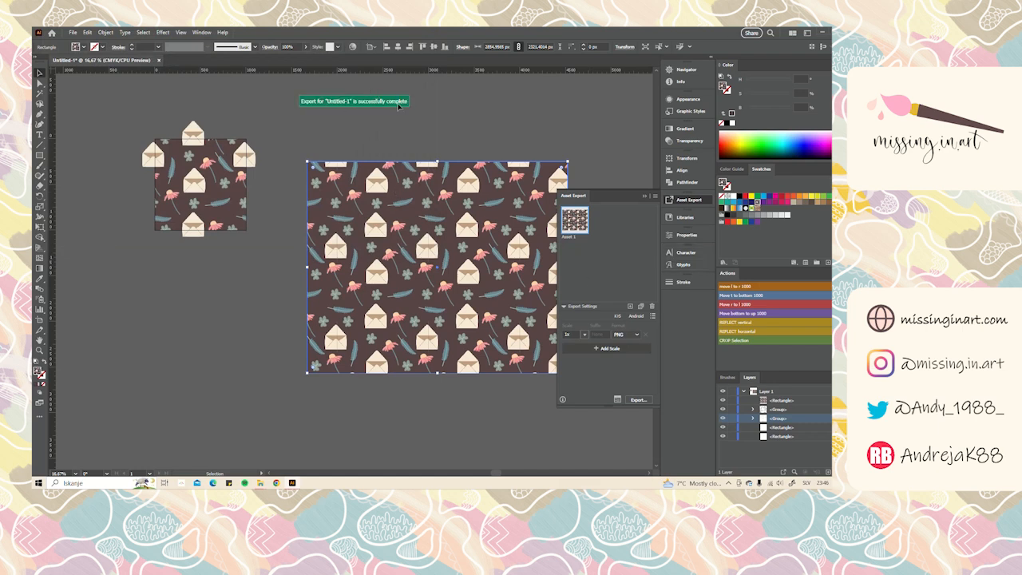
mouse_move(260, 483)
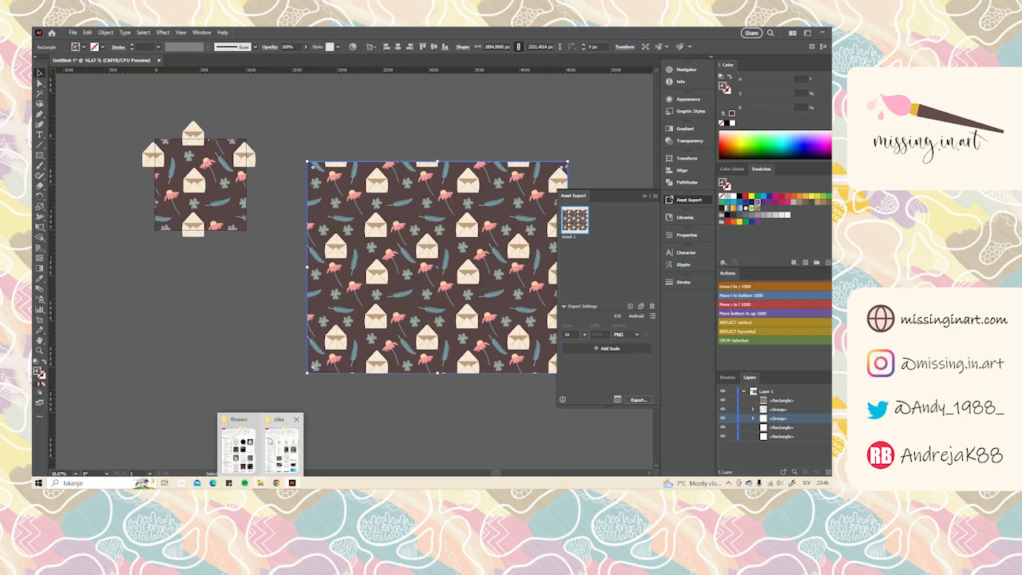
click(280, 423)
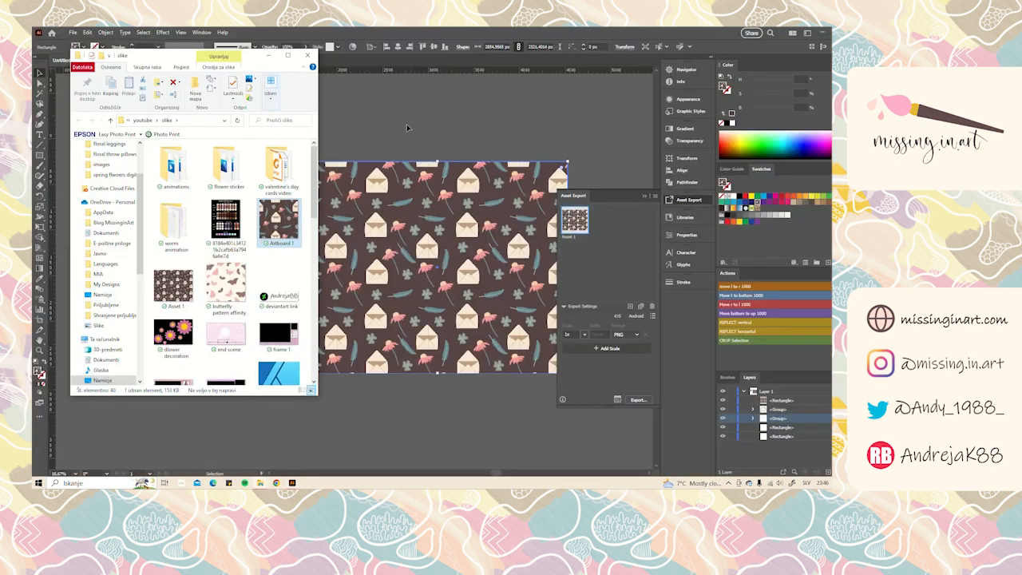
click(171, 289)
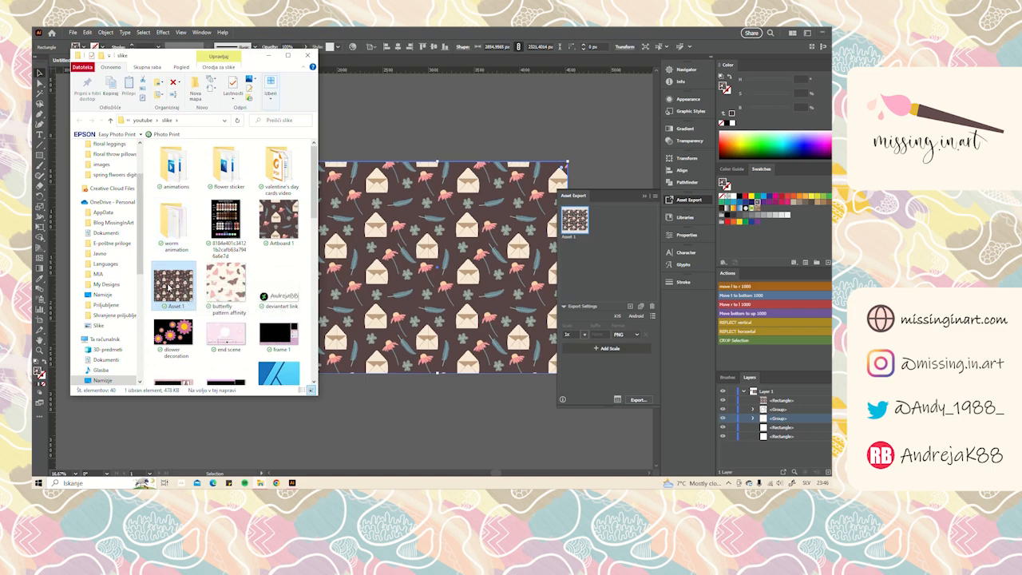
Open the exported Asset 1 image, examine the pattern up close for visible seam lines, and close both the image and the slike folder
double_click(170, 286)
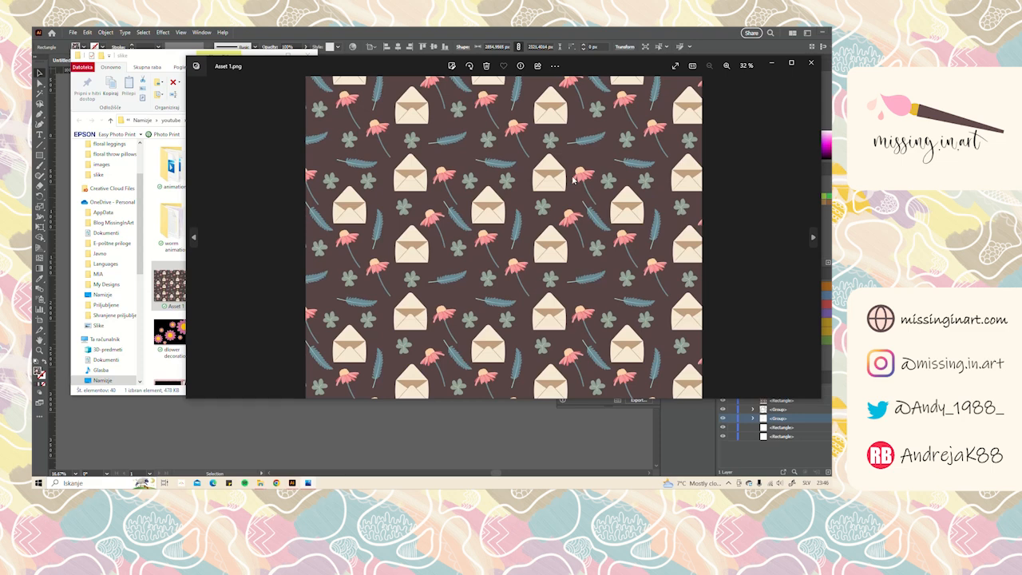
scroll(562, 183, up, 10)
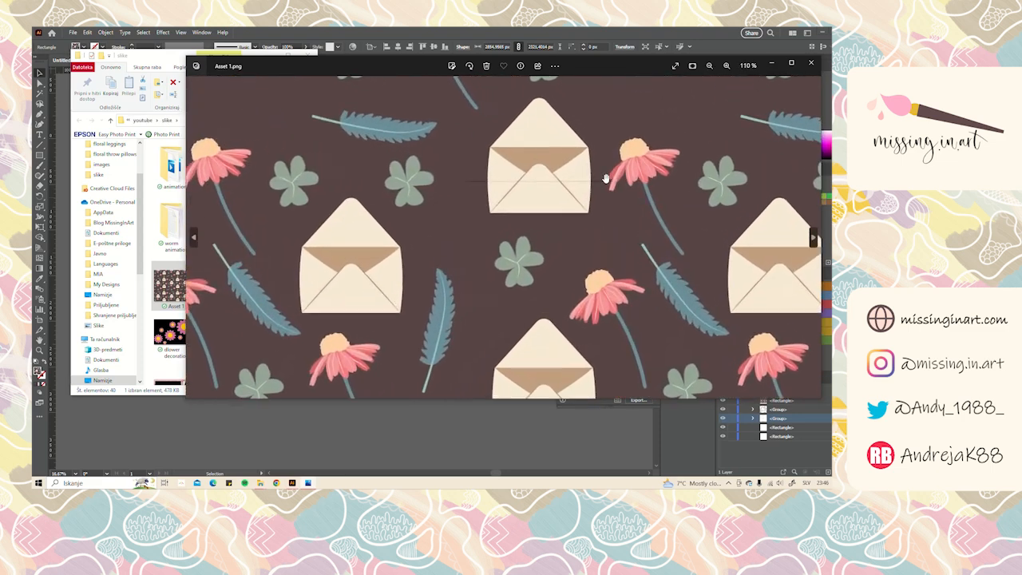
scroll(599, 180, up, 3)
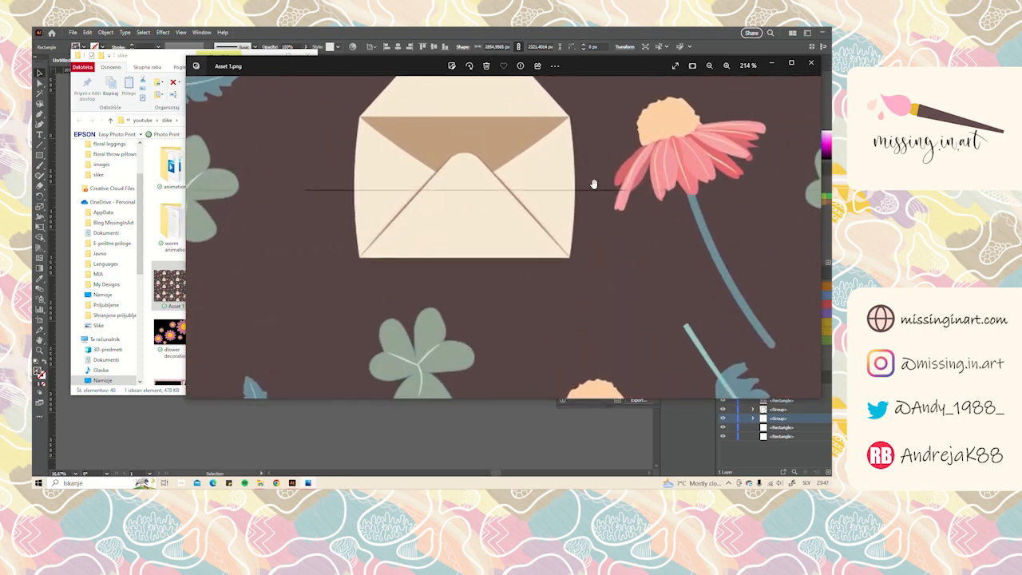
scroll(717, 183, up, 6)
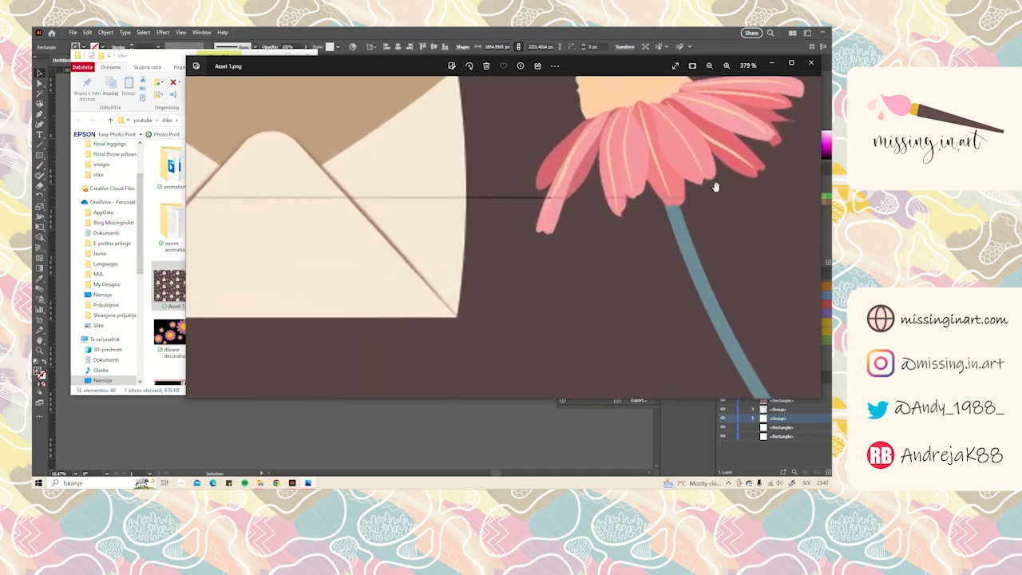
scroll(454, 205, down, 15)
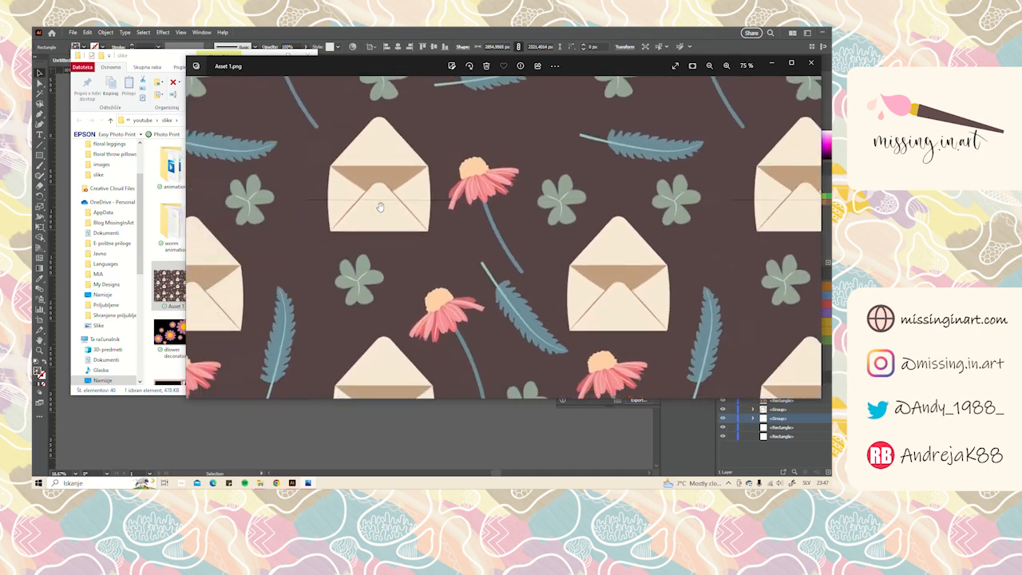
scroll(380, 207, down, 4)
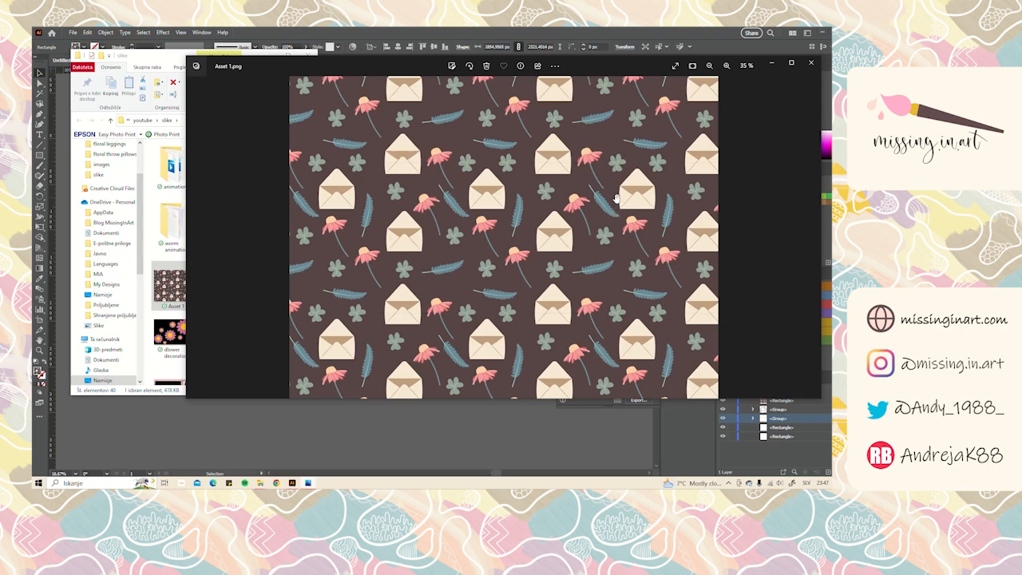
click(812, 64)
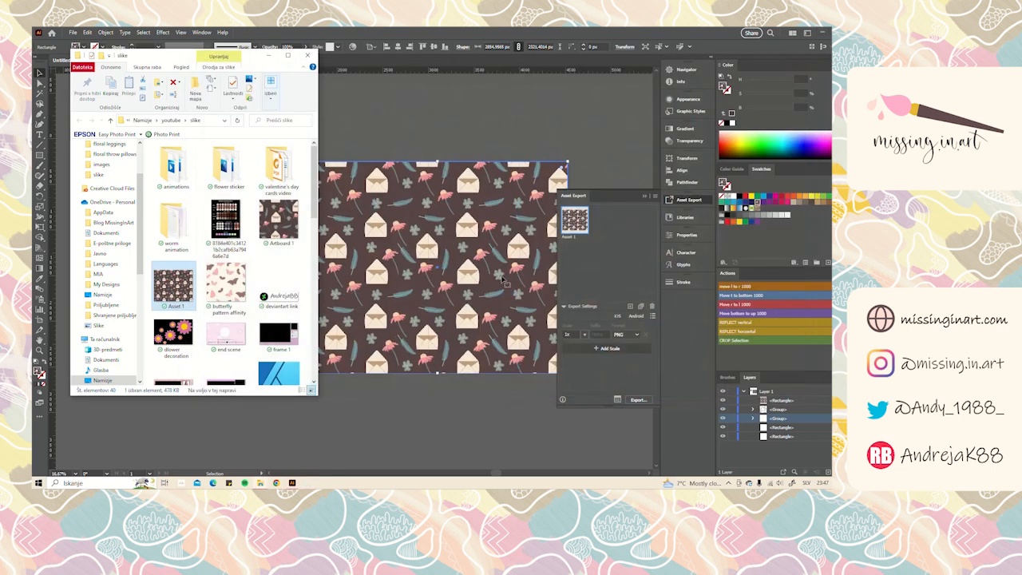
scroll(381, 282, up, 2)
scroll(382, 283, down, 2)
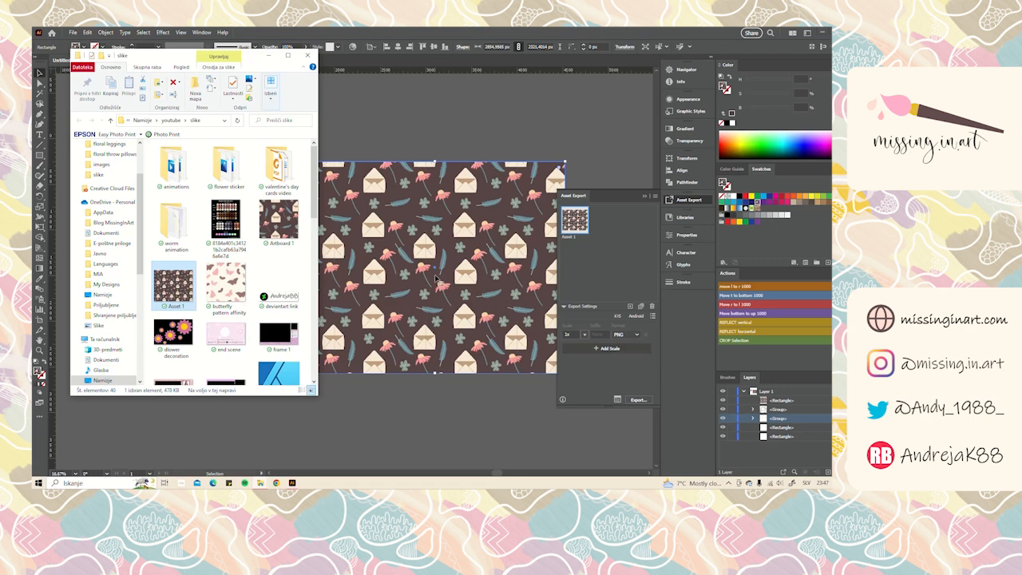
click(307, 55)
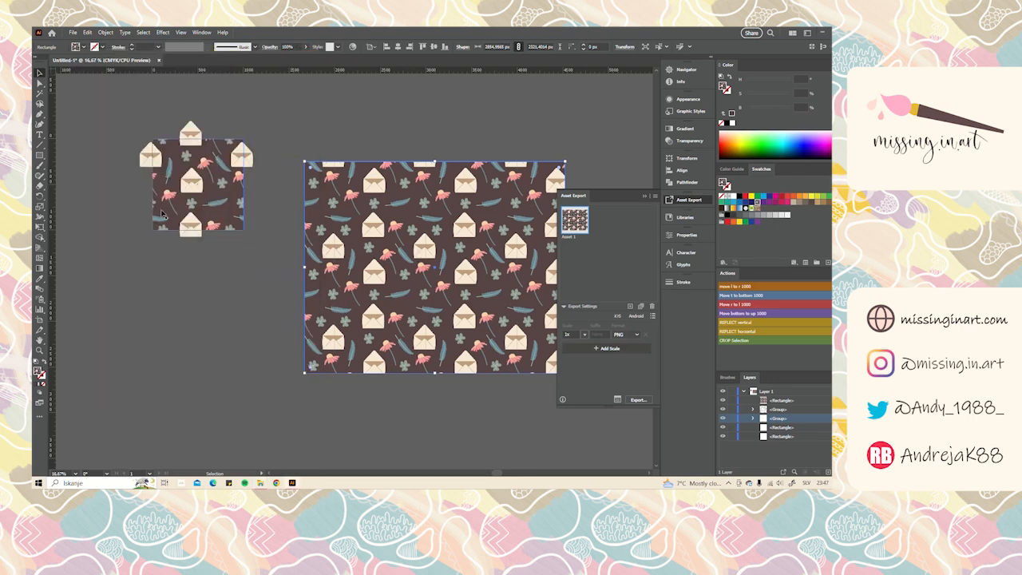
Select the tile's background rectangle, envelope group, floral group and bottom bounding rectangle in turn to check their alignment with the artboard
scroll(193, 210, up, 3)
drag(207, 224, 264, 334)
click(187, 377)
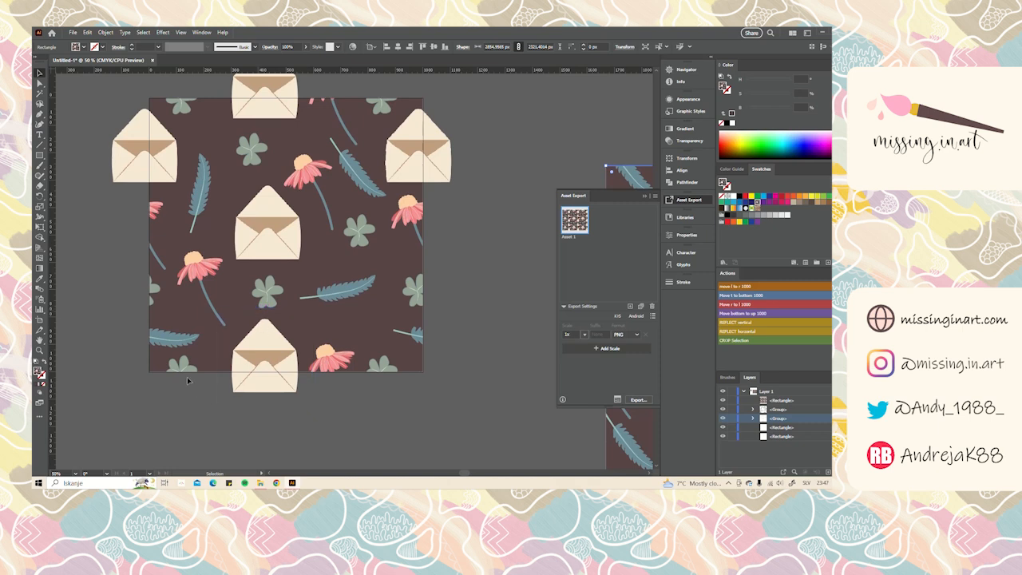
click(159, 367)
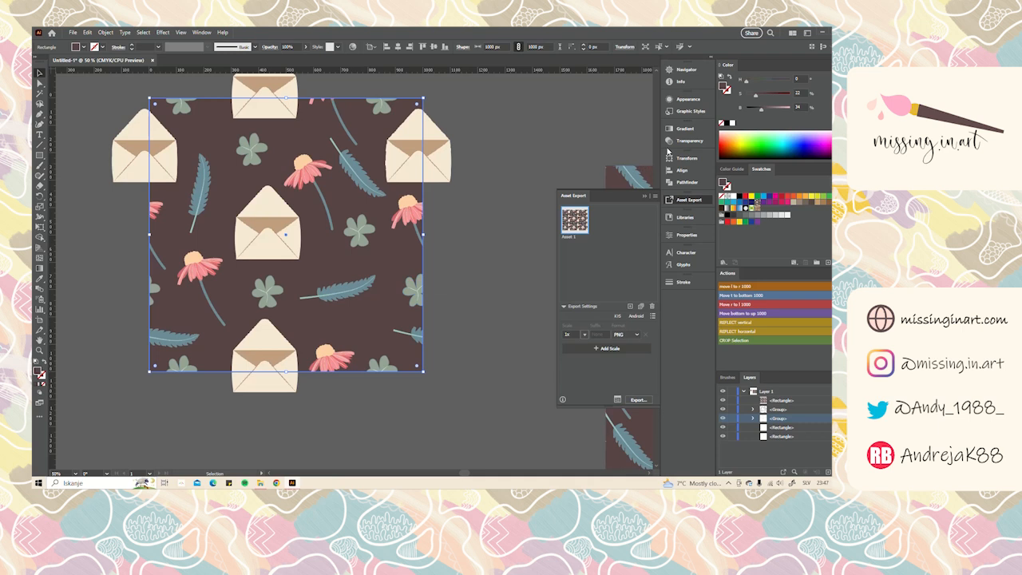
click(727, 92)
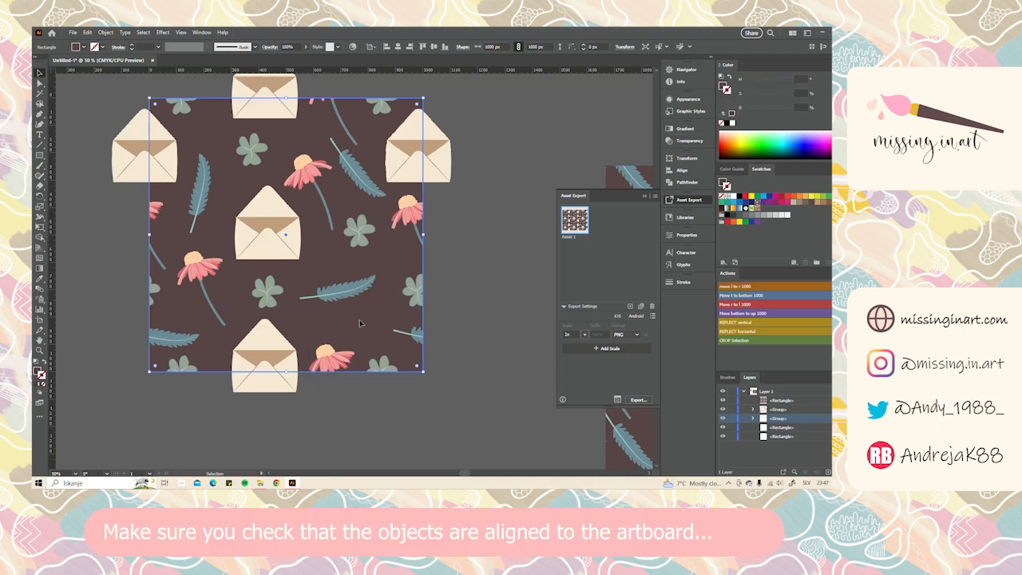
click(278, 387)
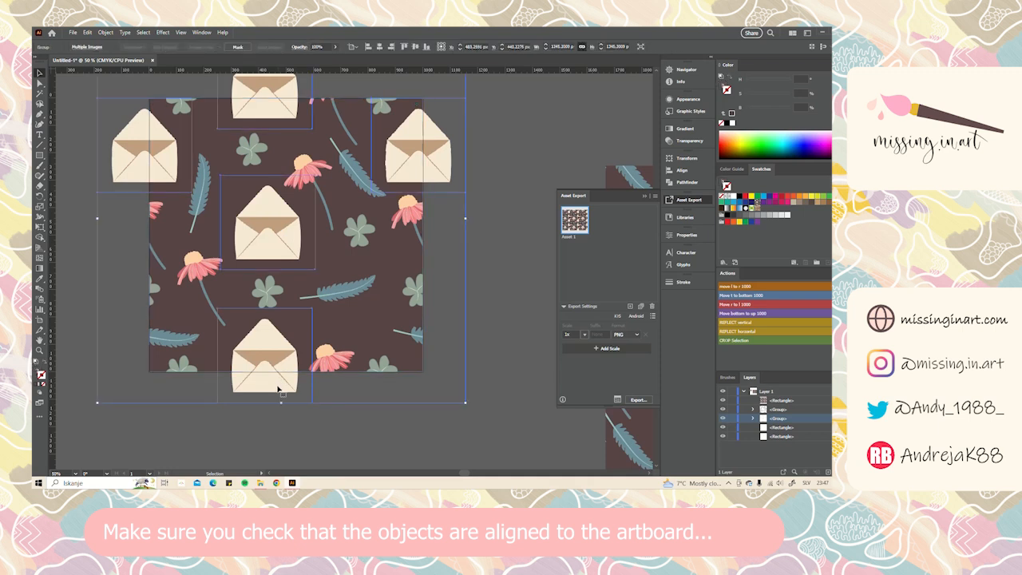
click(336, 354)
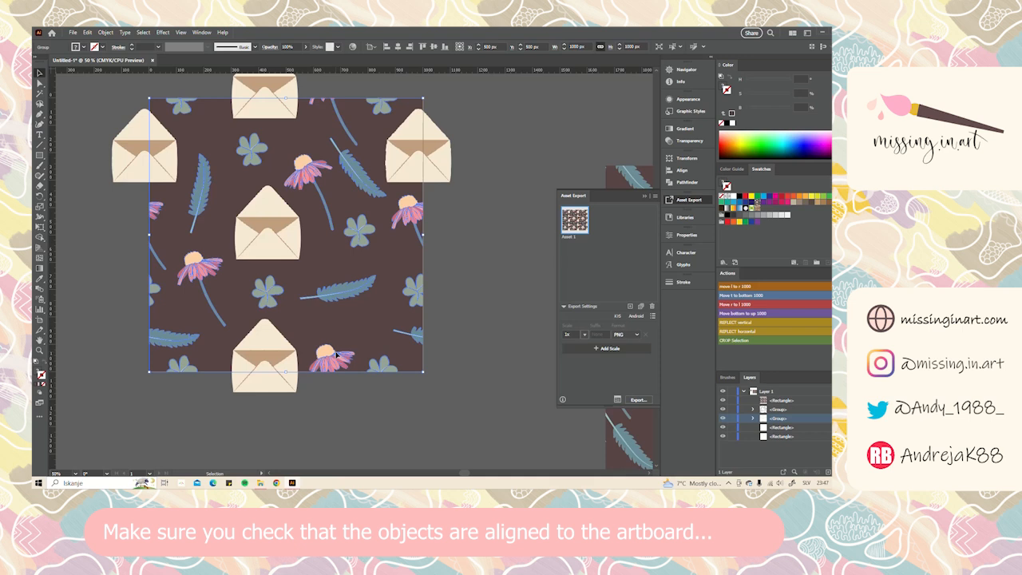
click(749, 427)
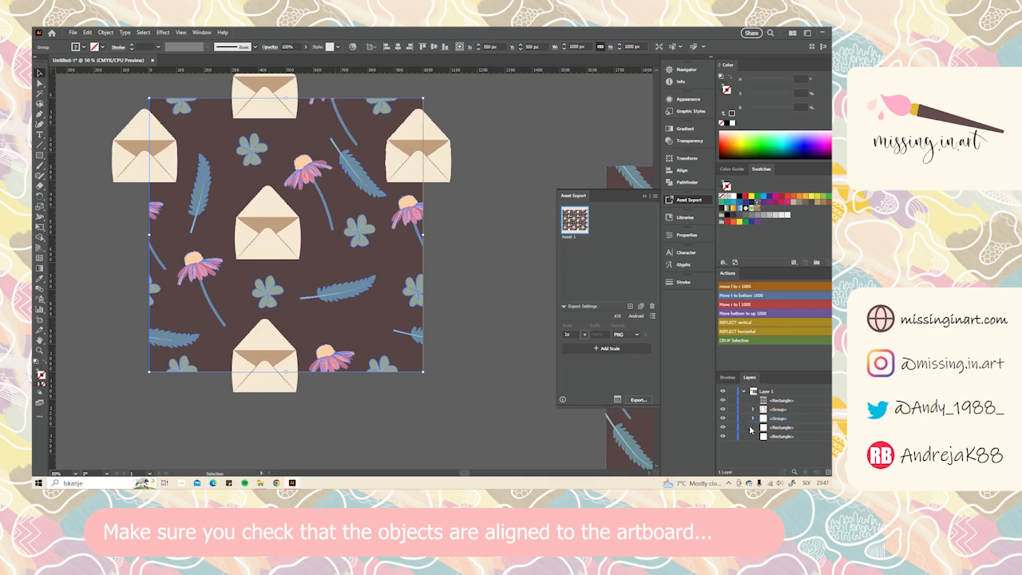
click(755, 436)
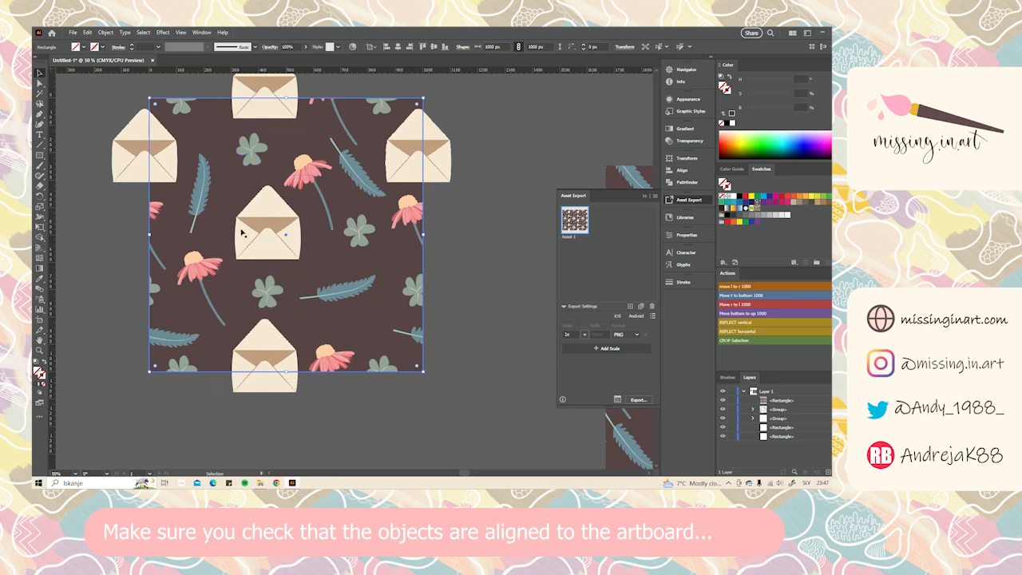
Try nudging the envelope group on the source tile against the artboard edge, and undo the recent changes
scroll(268, 393, up, 4)
mouse_move(267, 379)
mouse_down()
mouse_move(271, 355)
mouse_move(263, 382)
mouse_up()
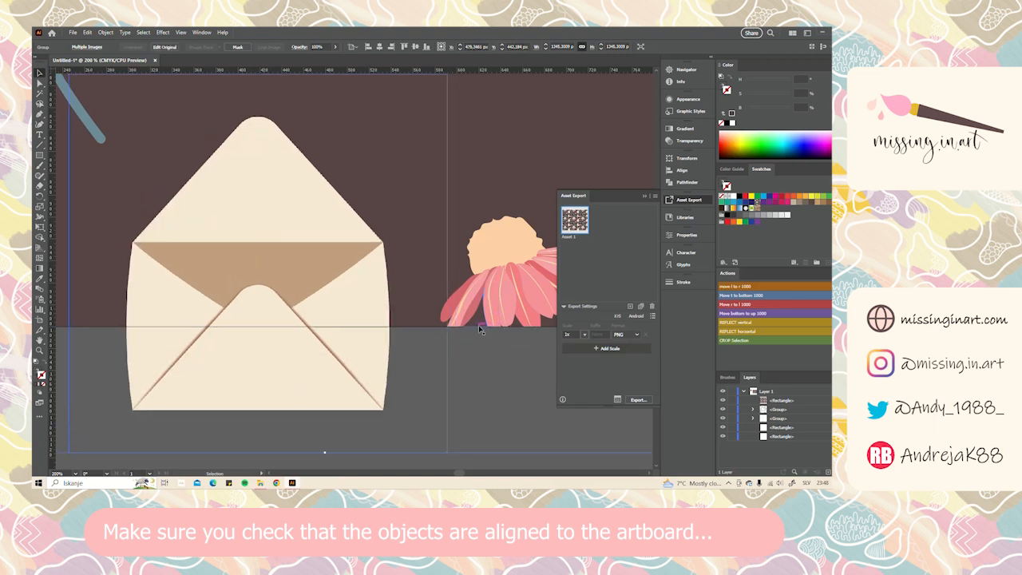
scroll(393, 351, down, 6)
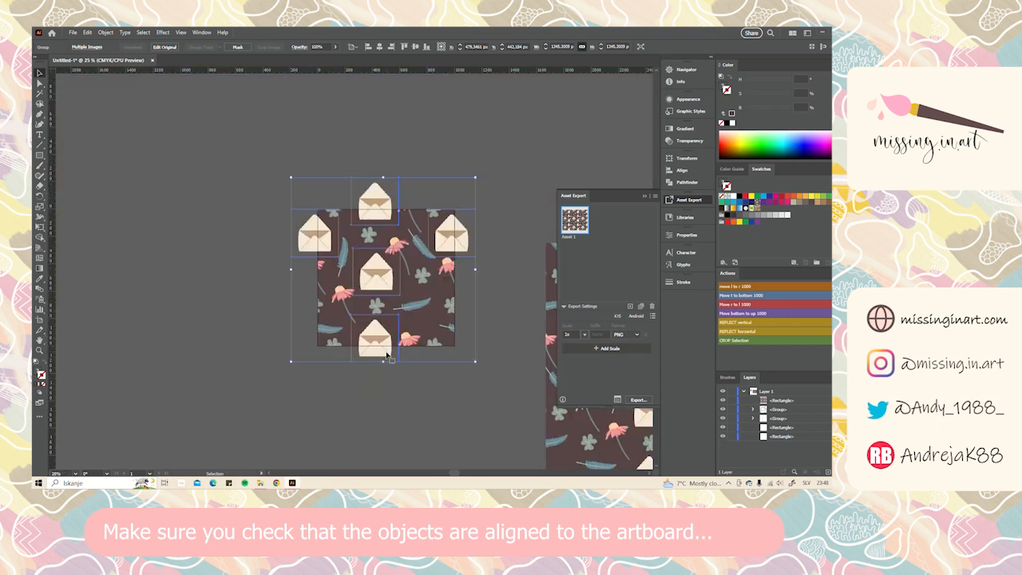
drag(367, 383, 322, 394)
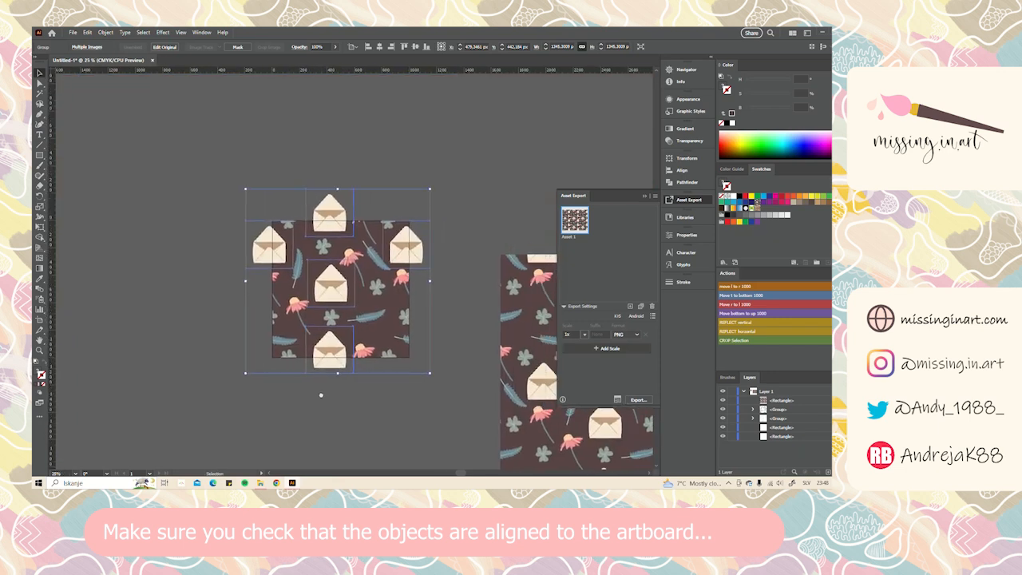
key(a)
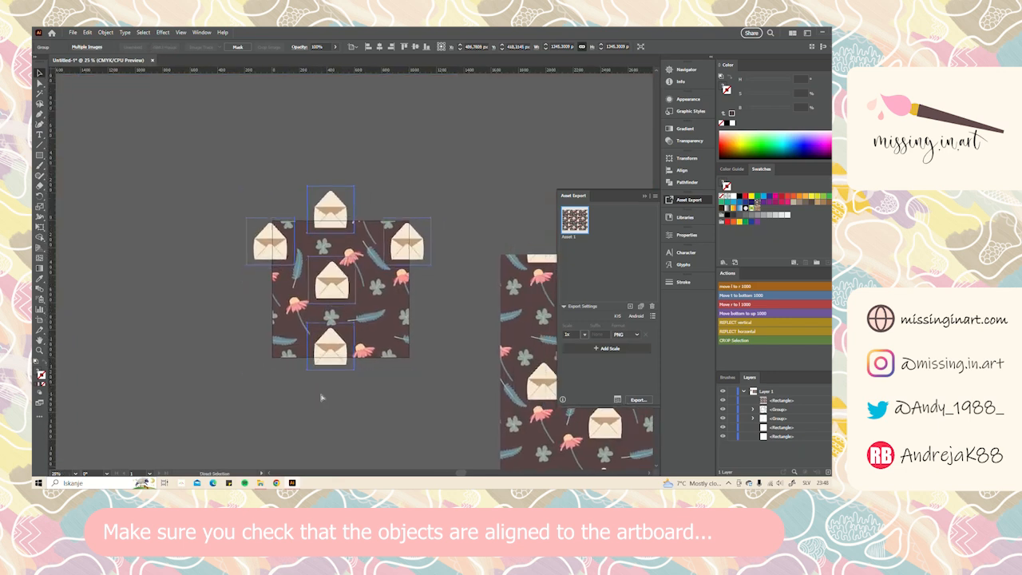
key(ctrl+z)
key(ctrl+z)
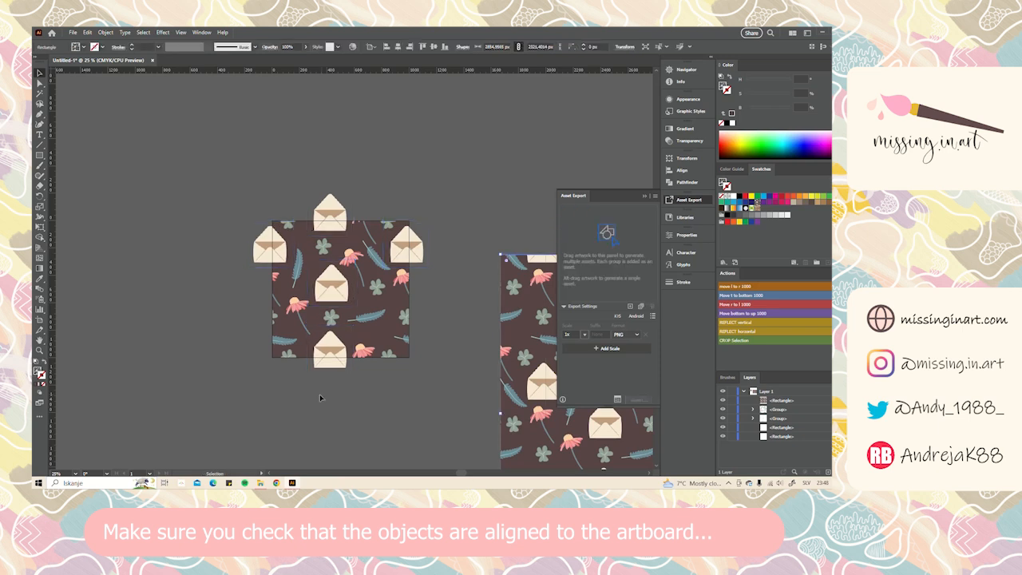
Collapse the asset export settings and compare the source tile with the pattern-filled rectangle beside it
scroll(480, 309, down, 5)
scroll(387, 270, up, 3)
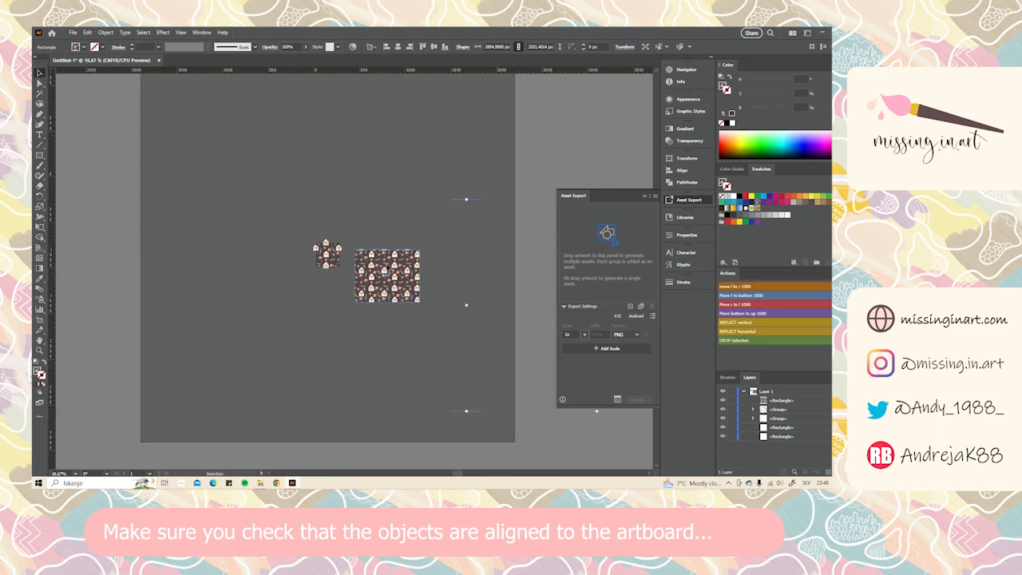
scroll(387, 269, up, 3)
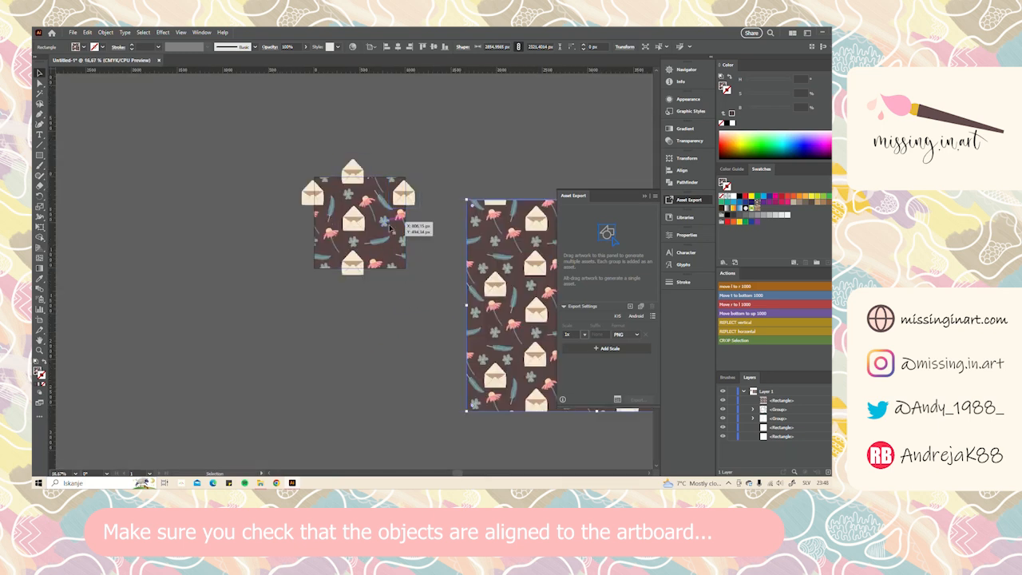
drag(451, 297, 268, 326)
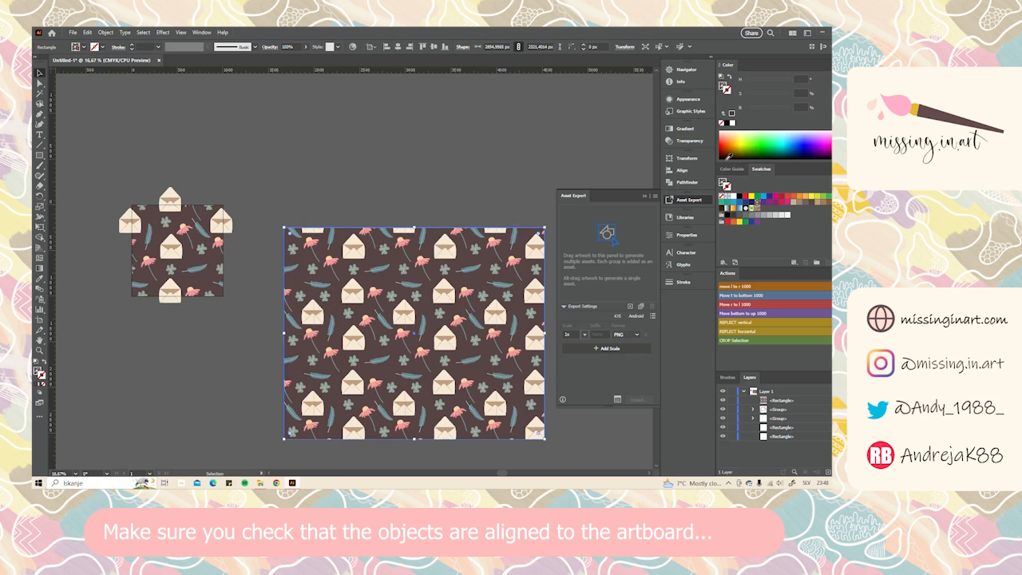
click(645, 196)
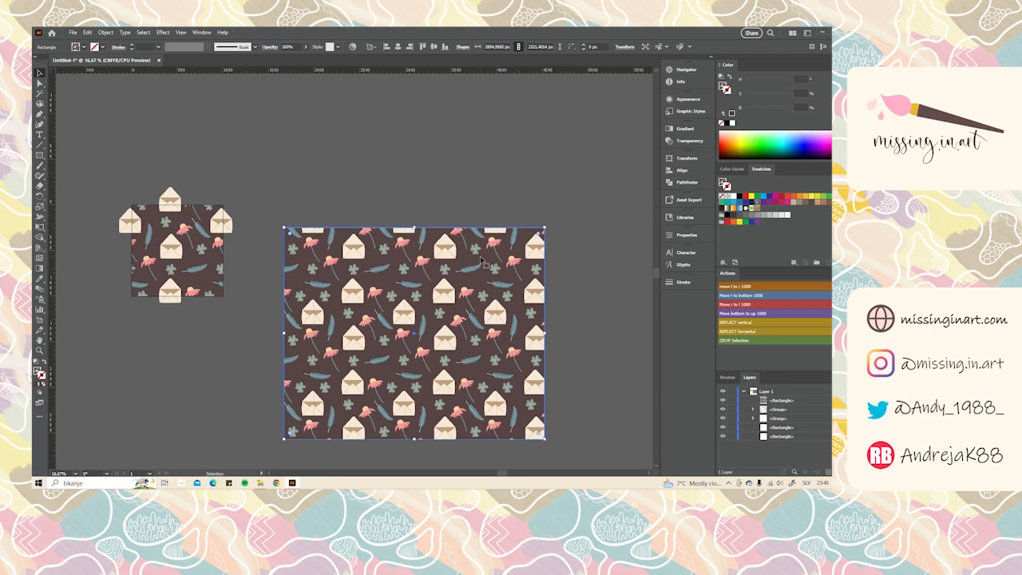
scroll(464, 298, down, 1)
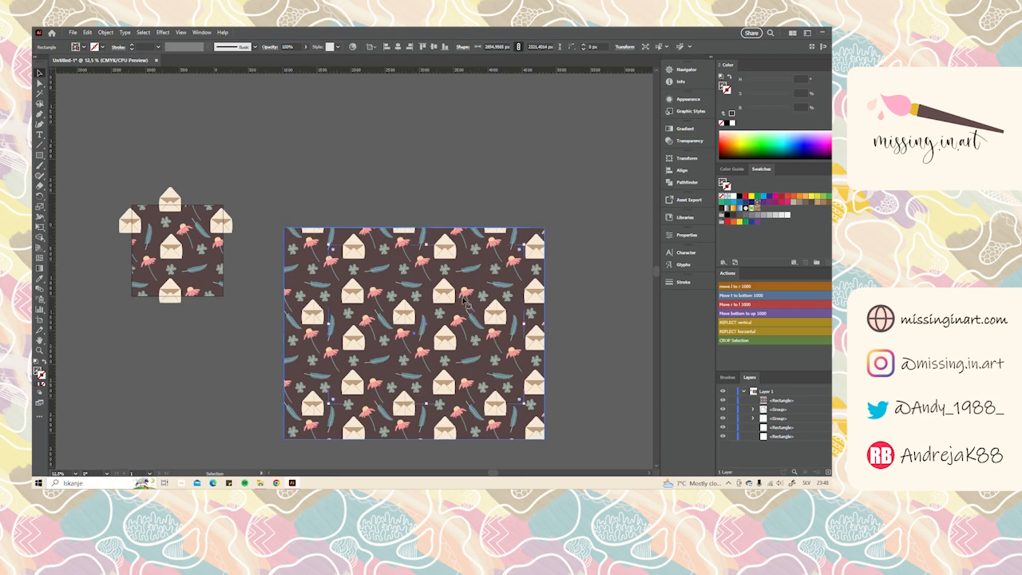